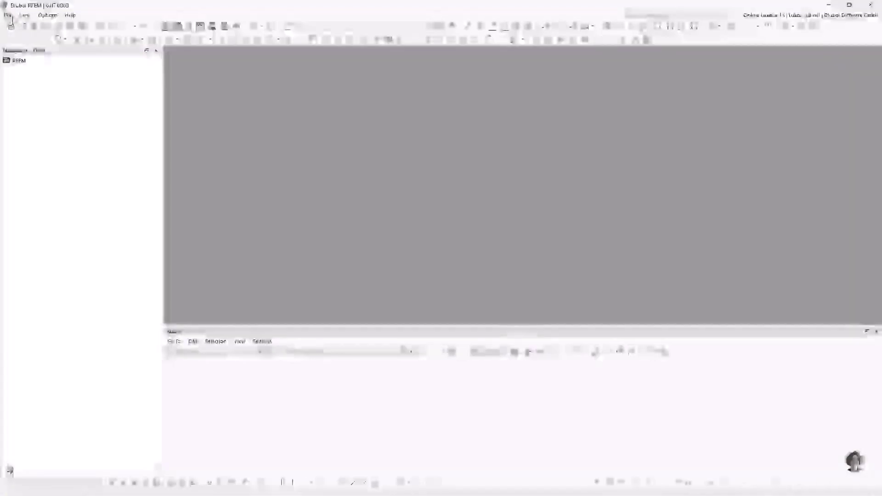
# Load the DXF file Bauteil.dxf for import.
pyautogui.click(10, 15)
pyautogui.moveTo(69, 63)
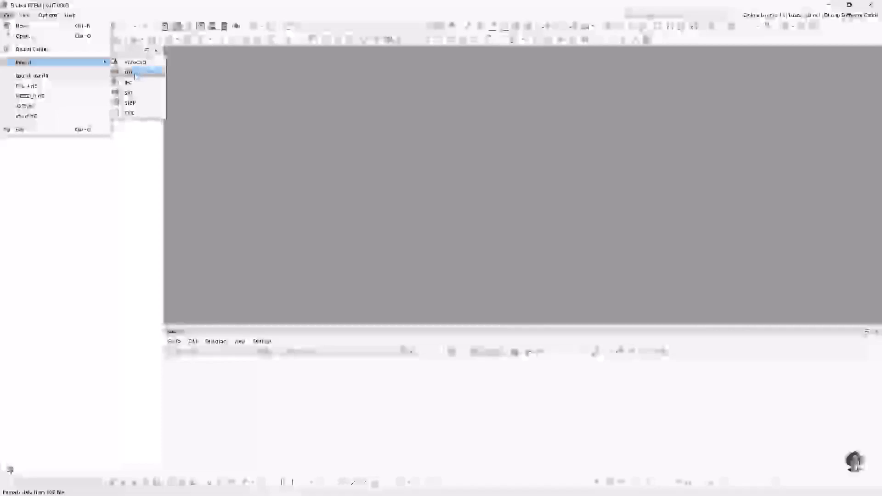
pyautogui.click(141, 72)
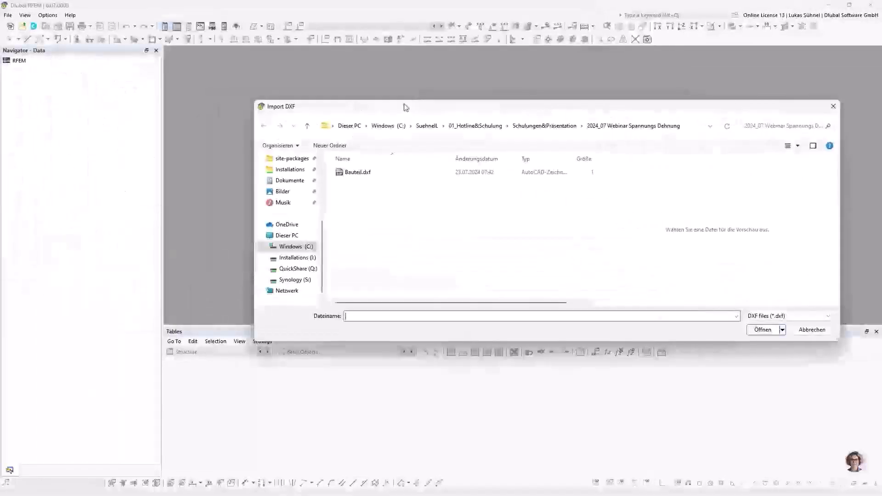
pyautogui.doubleClick(358, 173)
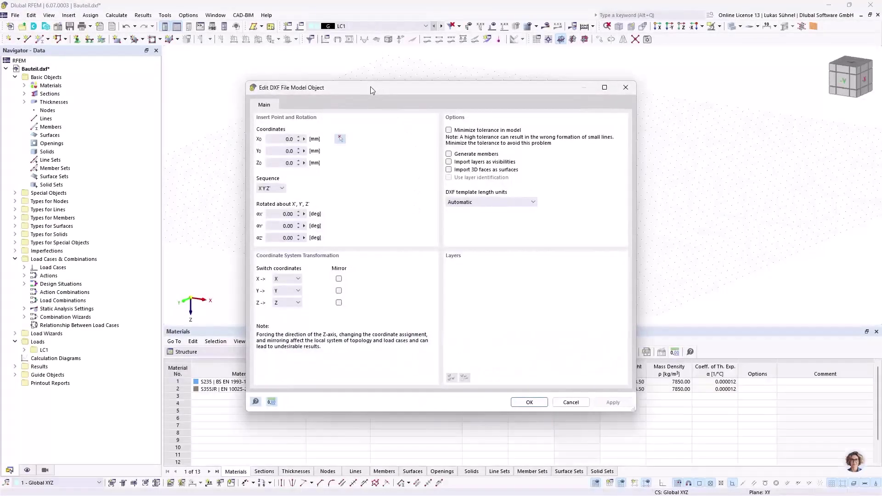
pyautogui.moveTo(370, 86); pyautogui.dragTo(363, 55)
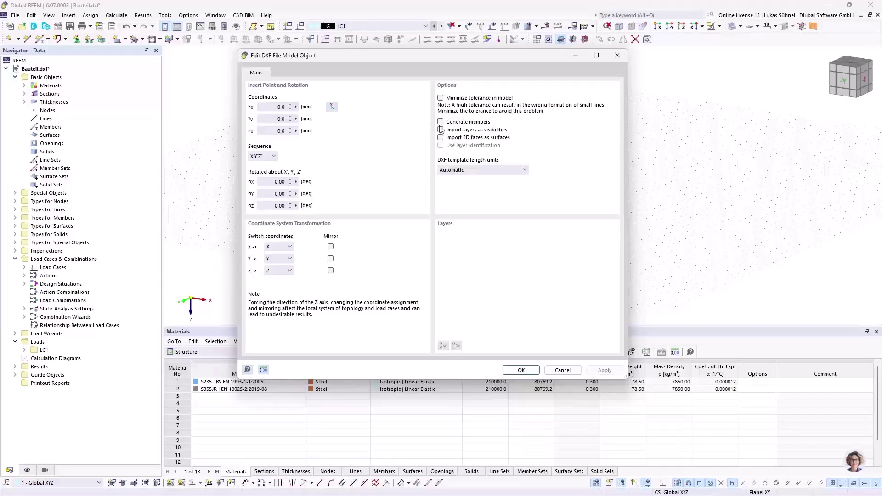
# Examine the DXF import options for members and layer visibilities and the available template length units.
pyautogui.click(452, 122)
pyautogui.click(471, 123)
pyautogui.click(464, 132)
pyautogui.click(481, 170)
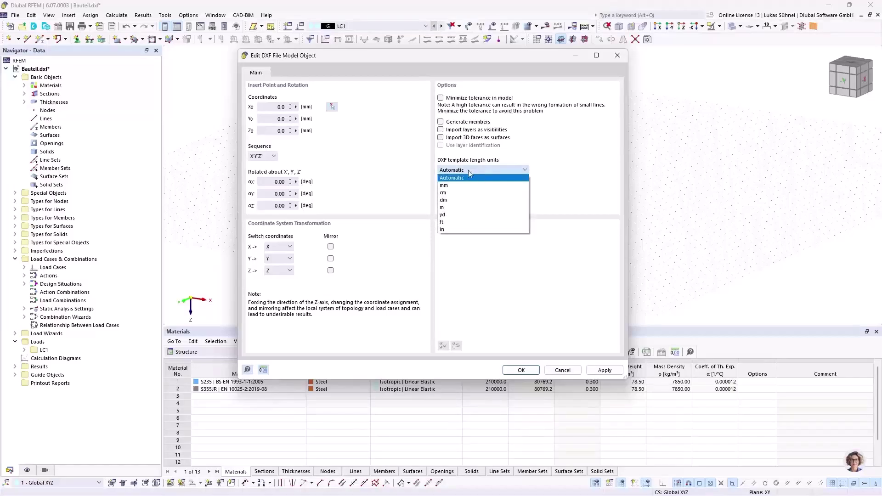
pyautogui.click(481, 171)
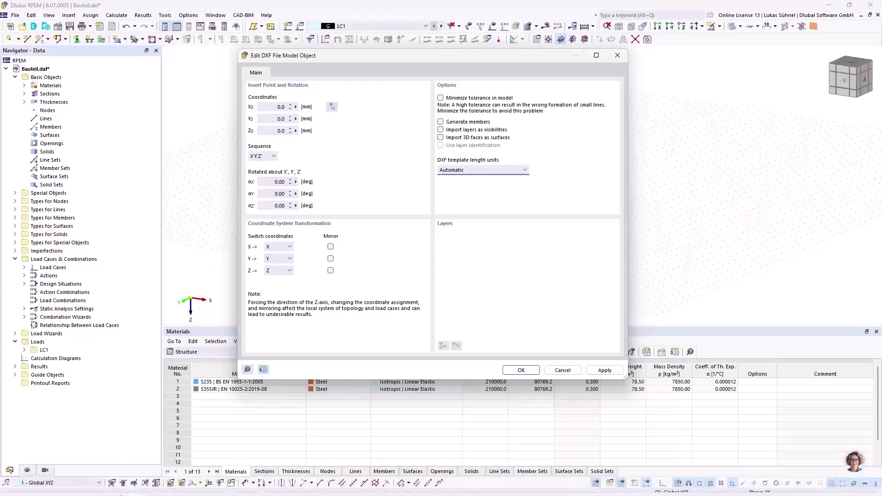
# Switch to the Bauteil.dxf drawing in AutoCAD.
pyautogui.moveTo(107, 486)
pyautogui.click(96, 443)
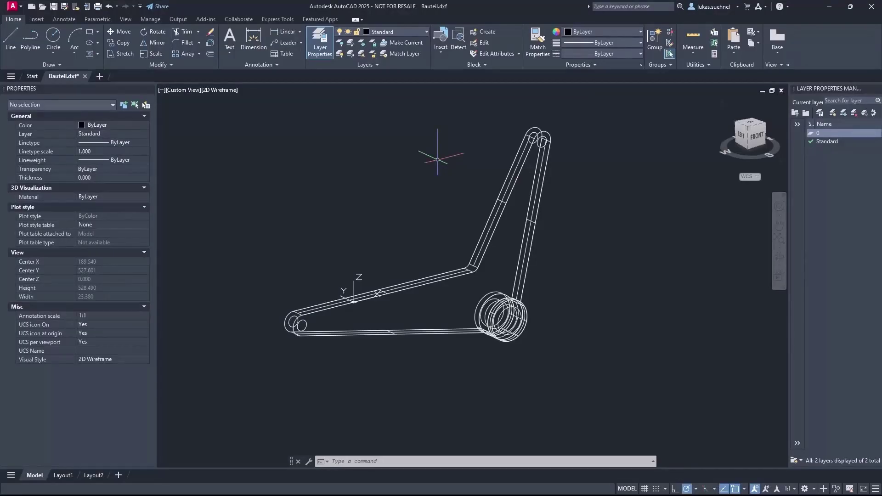
pyautogui.write('unit')
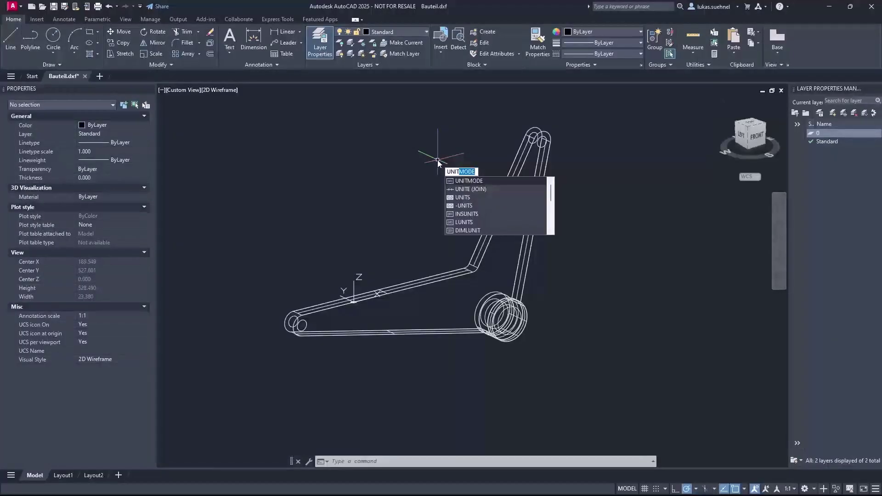
pyautogui.click(465, 214)
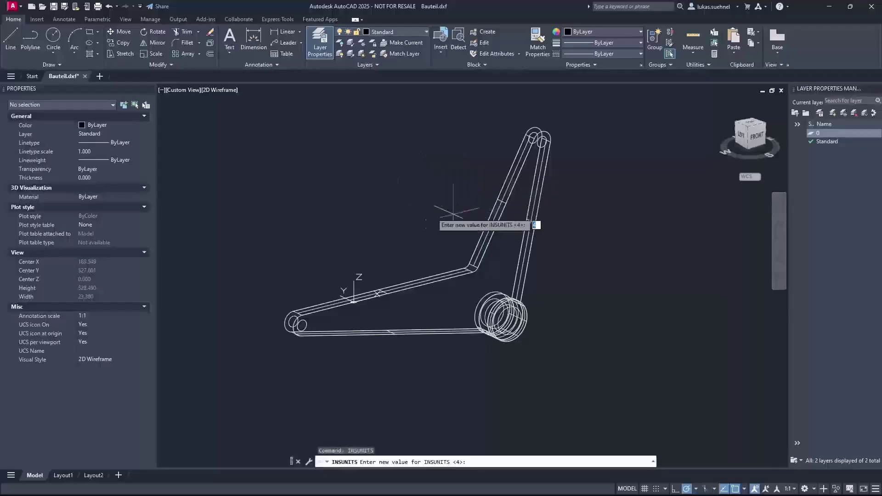
pyautogui.press('Escape')
pyautogui.press('Escape')
pyautogui.click(386, 202)
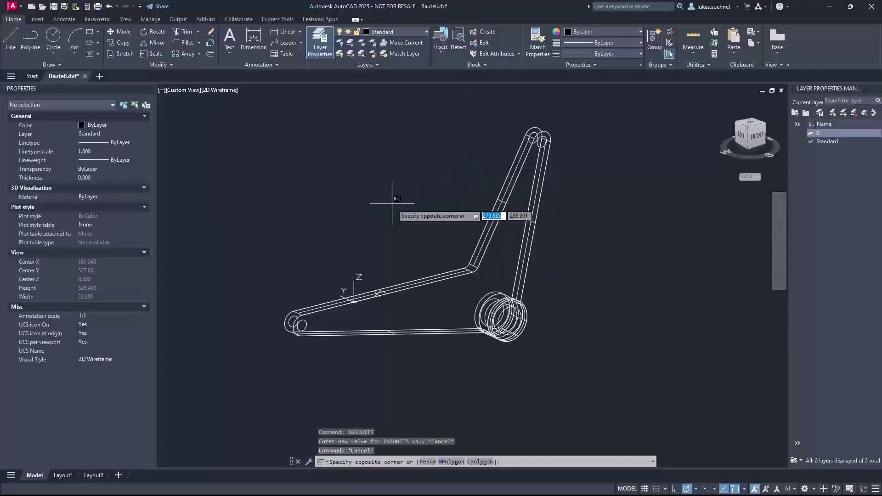
pyautogui.write('eineit')
pyautogui.press('Return')
pyautogui.press('Escape')
pyautogui.press('Escape')
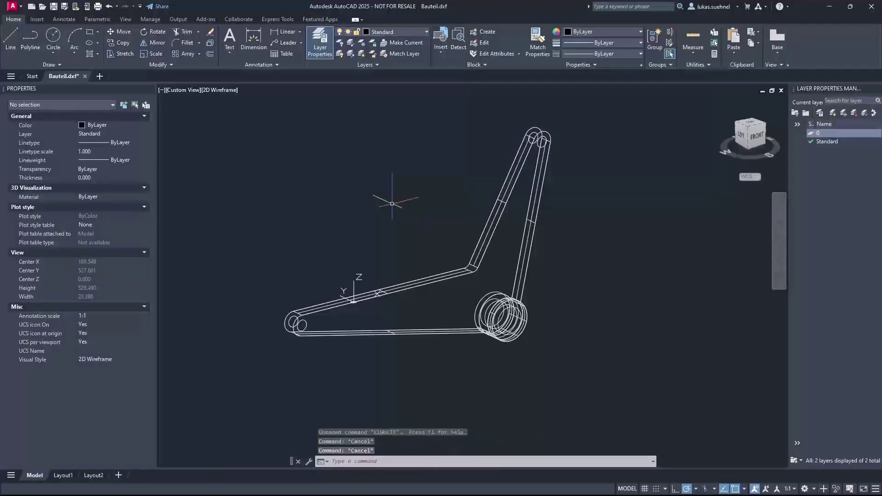
# Check the insertion scale options in the Drawing Units settings using the UNITS command, and return to RFEM.
pyautogui.click(392, 204)
pyautogui.write('units')
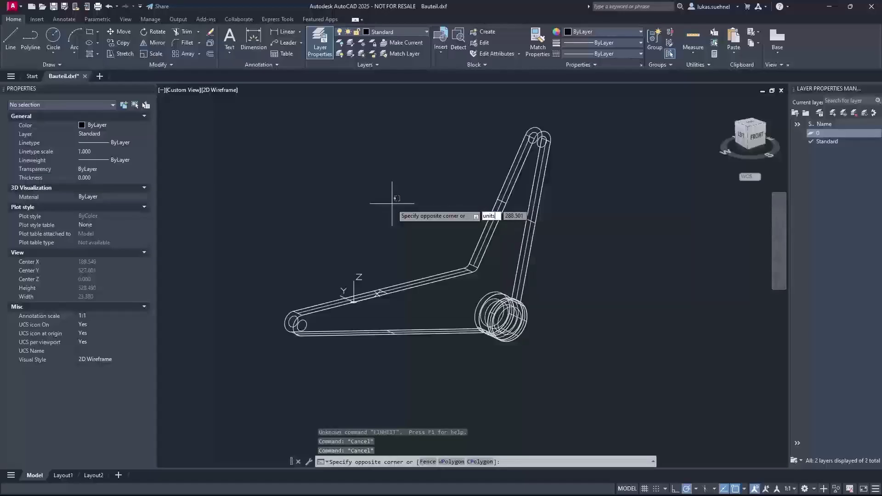
pyautogui.press('Return')
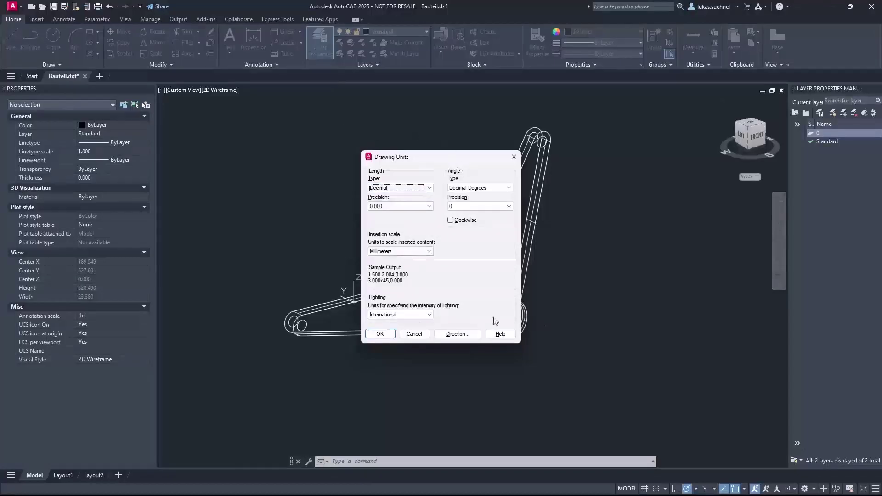
pyautogui.click(394, 252)
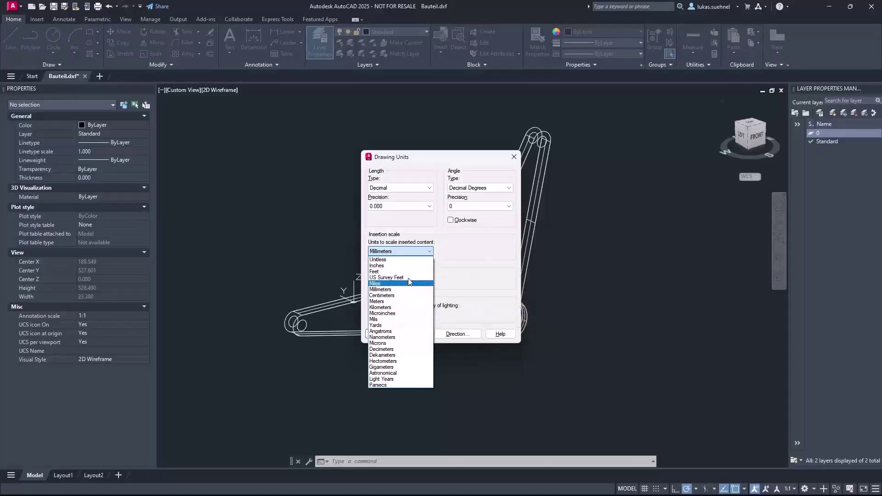
pyautogui.click(385, 235)
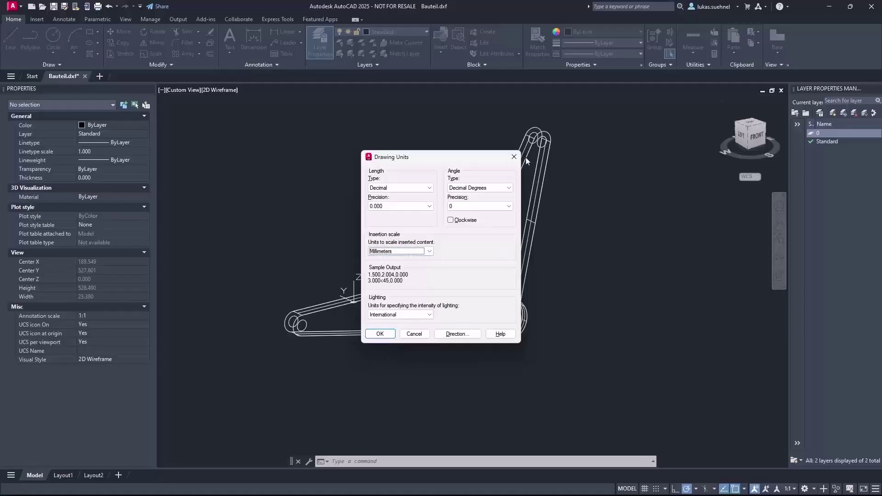
pyautogui.click(514, 157)
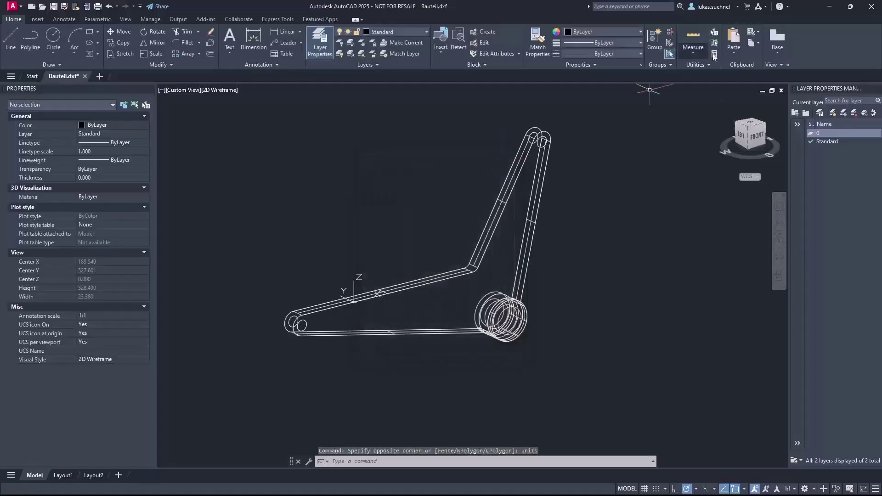
pyautogui.click(829, 7)
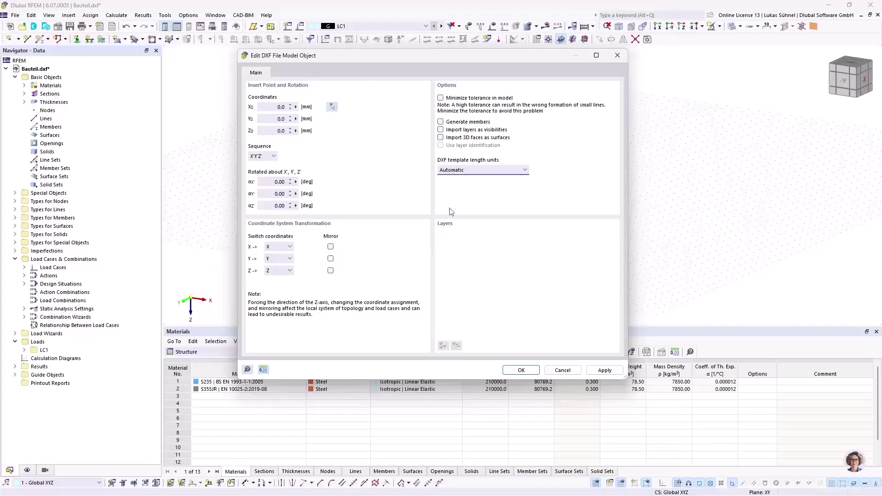
# Finish the DXF import with Automatic template length units and the Default conversion table, and close the import log.
pyautogui.click(459, 173)
pyautogui.click(447, 180)
pyautogui.click(475, 173)
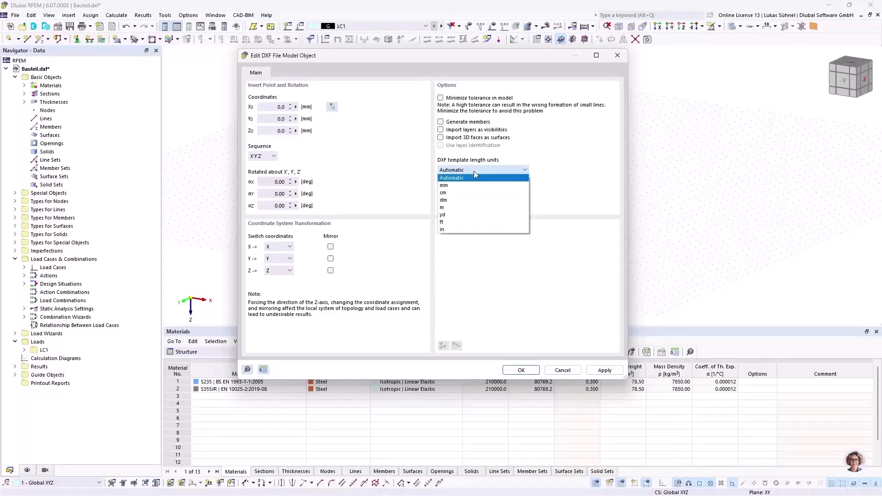
pyautogui.press('Escape')
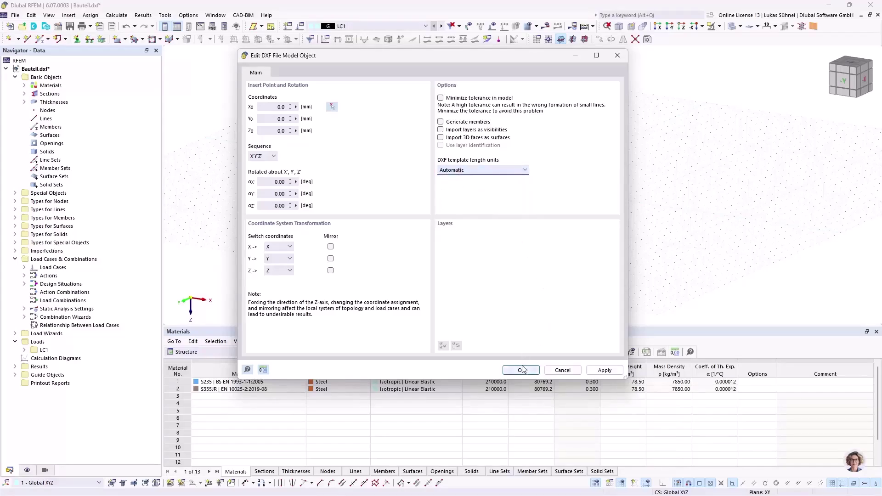
pyautogui.click(522, 370)
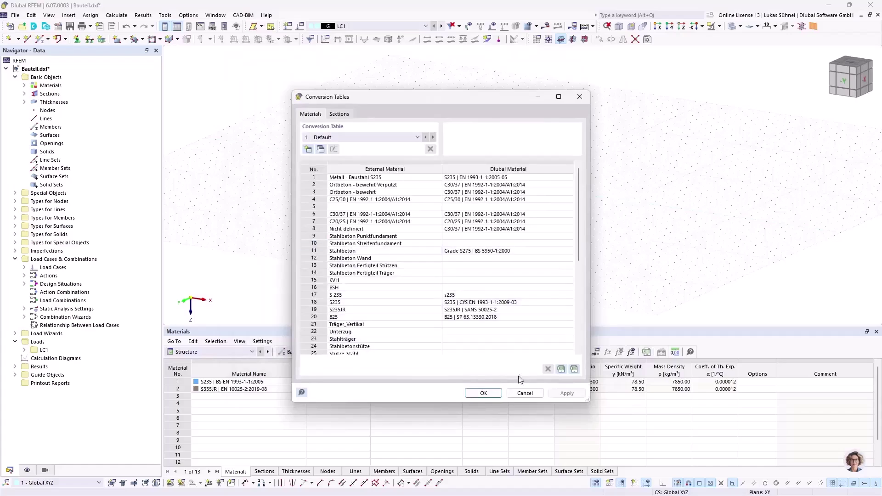
pyautogui.click(484, 394)
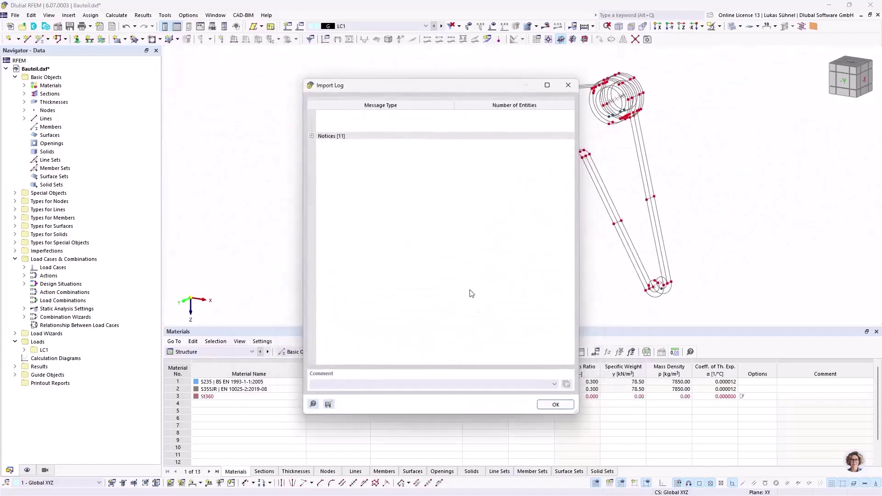
pyautogui.click(555, 405)
# Examine the imported wireframe from several angles, including the line lengths across the arm-end lug and the large hub.
pyautogui.moveTo(441, 202); pyautogui.dragTo(357, 221, button='middle')
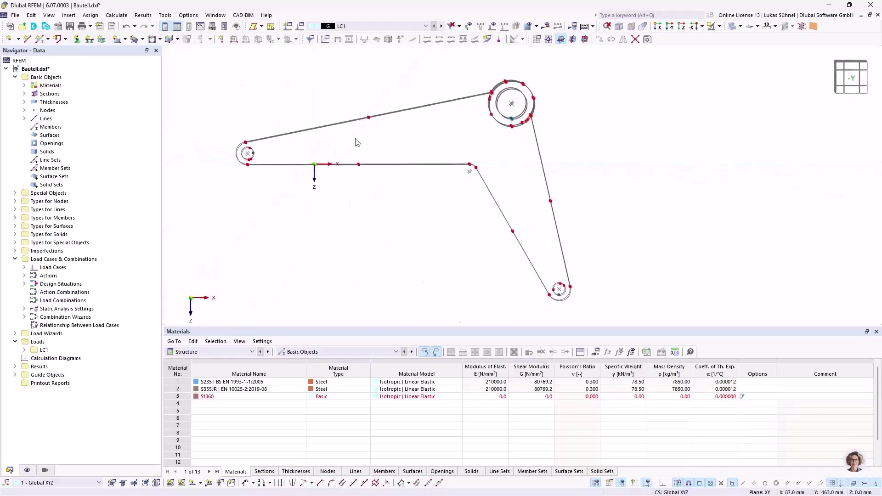
pyautogui.keyDown('ctrl'); pyautogui.moveTo(276, 97); pyautogui.dragTo(349, 130, button='middle'); pyautogui.keyUp('ctrl')
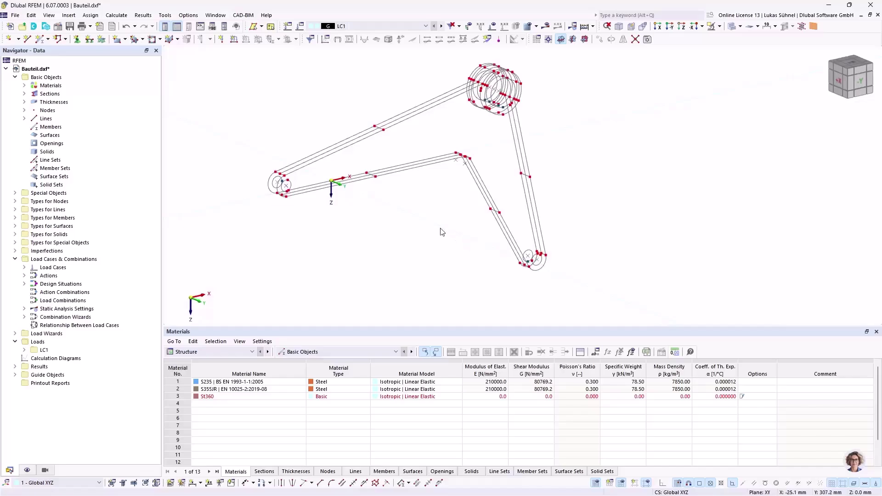
pyautogui.keyDown('ctrl'); pyautogui.moveTo(276, 114); pyautogui.dragTo(320, 136, button='middle'); pyautogui.keyUp('ctrl')
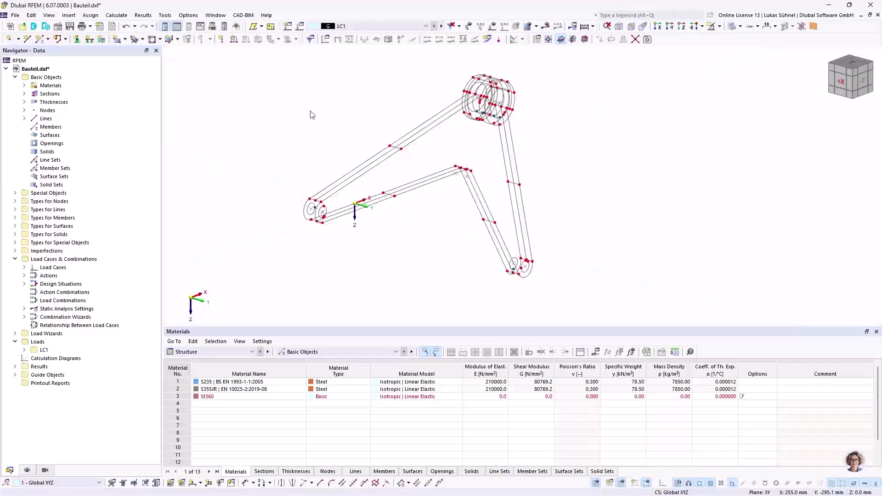
pyautogui.moveTo(311, 114); pyautogui.dragTo(312, 122, button='middle')
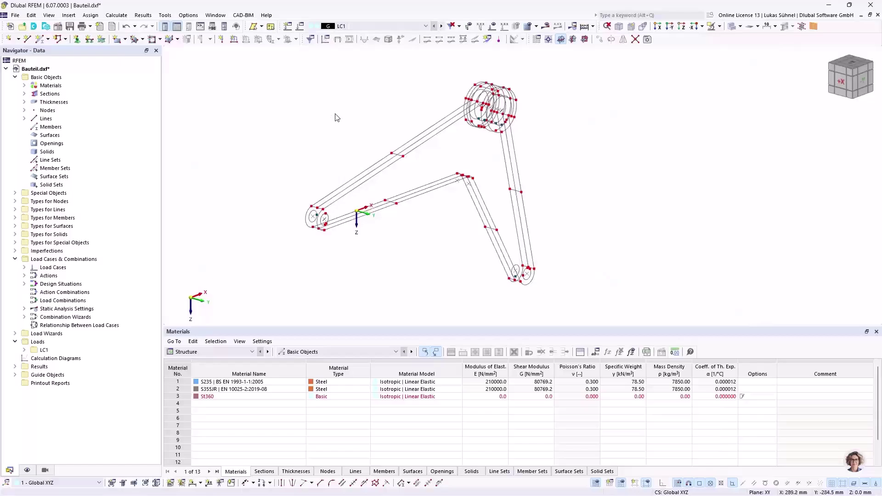
pyautogui.moveTo(313, 112); pyautogui.dragTo(313, 123, button='middle')
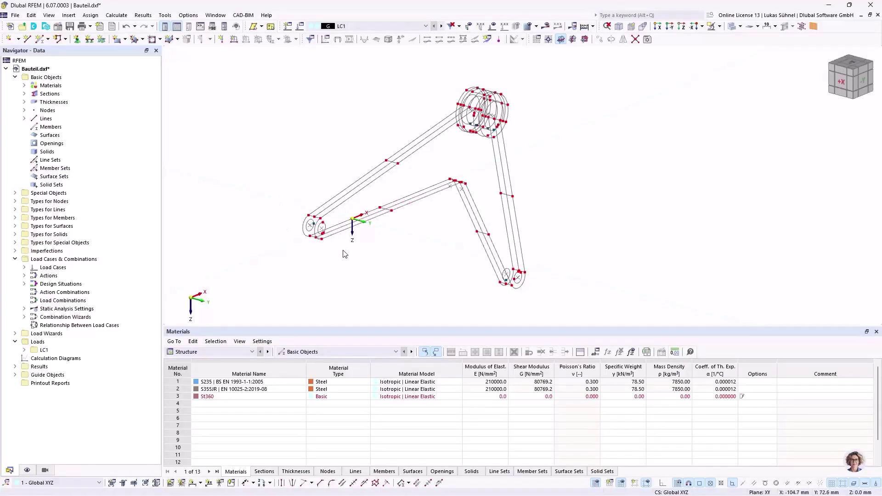
pyautogui.scroll(3, 307, 218)
pyautogui.moveTo(247, 169); pyautogui.dragTo(364, 239, button='middle')
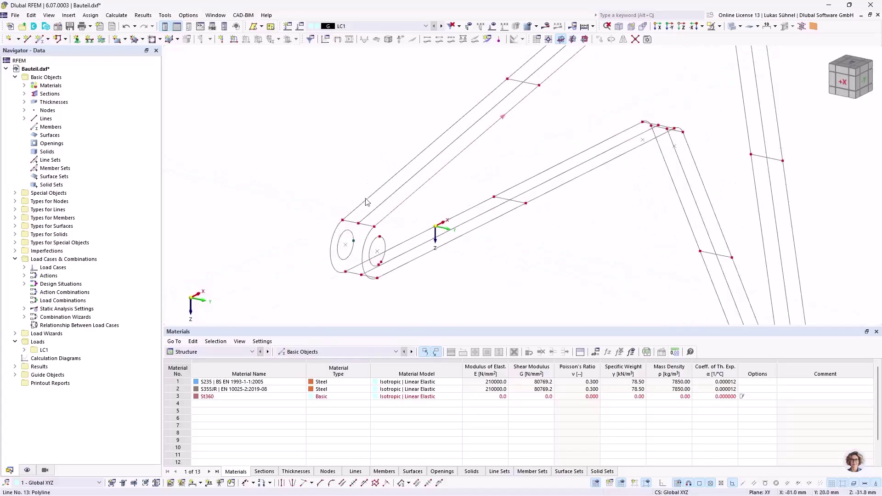
pyautogui.scroll(-3, 371, 208)
pyautogui.keyDown('ctrl'); pyautogui.moveTo(594, 208); pyautogui.dragTo(602, 153, button='middle'); pyautogui.keyUp('ctrl')
pyautogui.scroll(3, 389, 240)
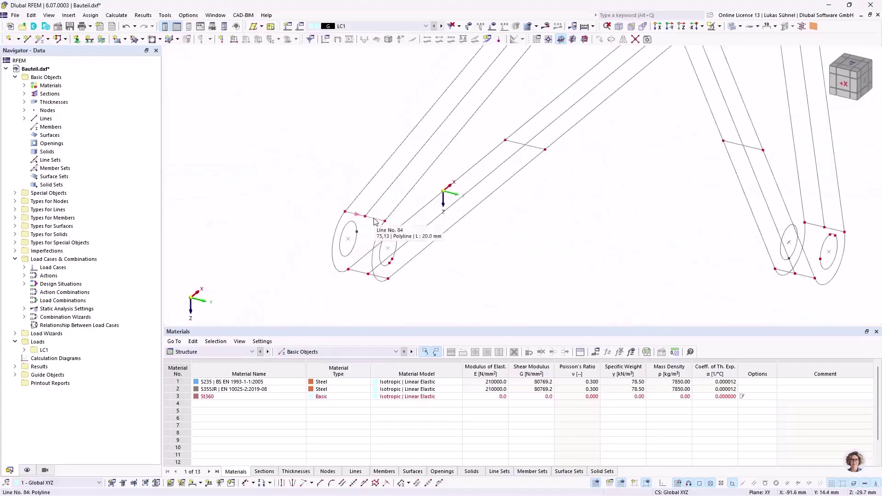
pyautogui.scroll(-3, 375, 222)
pyautogui.keyDown('ctrl'); pyautogui.moveTo(374, 221); pyautogui.dragTo(401, 176, button='middle'); pyautogui.keyUp('ctrl')
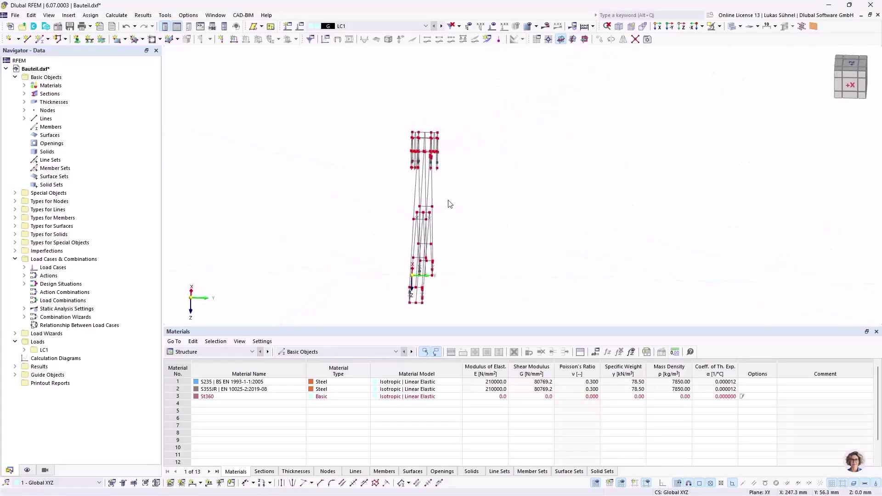
pyautogui.scroll(8, 427, 133)
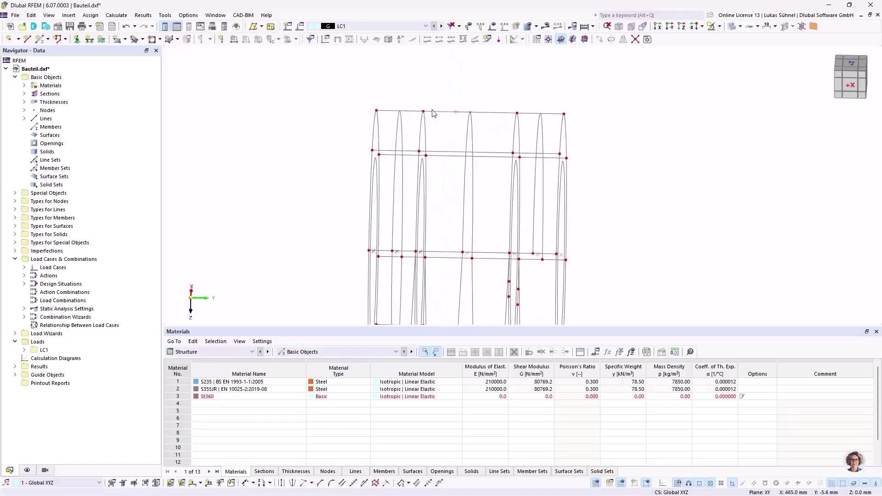
pyautogui.keyDown('ctrl'); pyautogui.moveTo(451, 115); pyautogui.dragTo(431, 114, button='middle'); pyautogui.keyUp('ctrl')
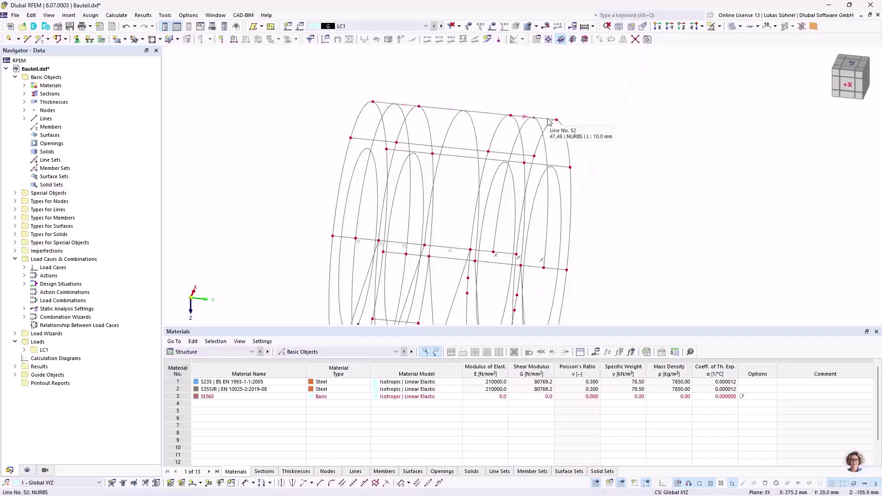
pyautogui.scroll(-5, 547, 120)
pyautogui.keyDown('ctrl'); pyautogui.moveTo(591, 157); pyautogui.dragTo(528, 138, button='middle'); pyautogui.keyUp('ctrl')
pyautogui.scroll(-5, 620, 182)
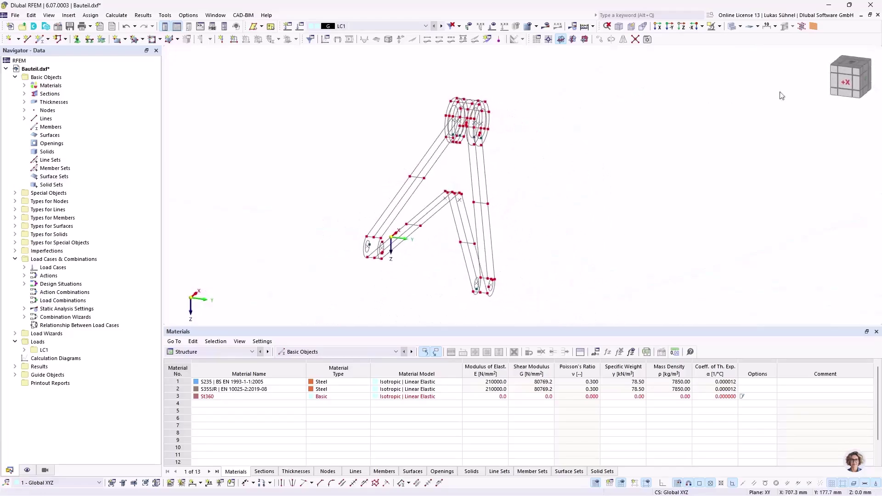
# In the +X view, delete all the geometry on the component's mid-plane and on its +Y side.
pyautogui.click(850, 84)
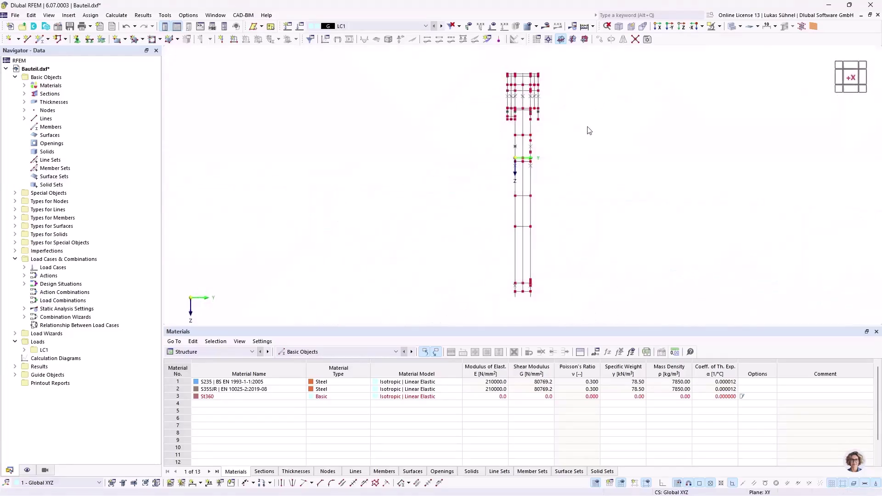
pyautogui.moveTo(590, 130); pyautogui.dragTo(544, 128, button='middle')
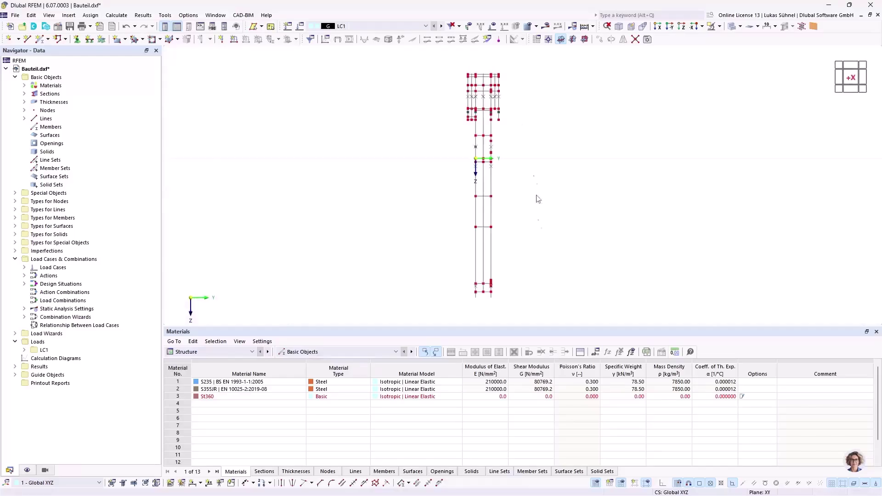
pyautogui.moveTo(545, 305); pyautogui.dragTo(482, 65)
pyautogui.press('Delete')
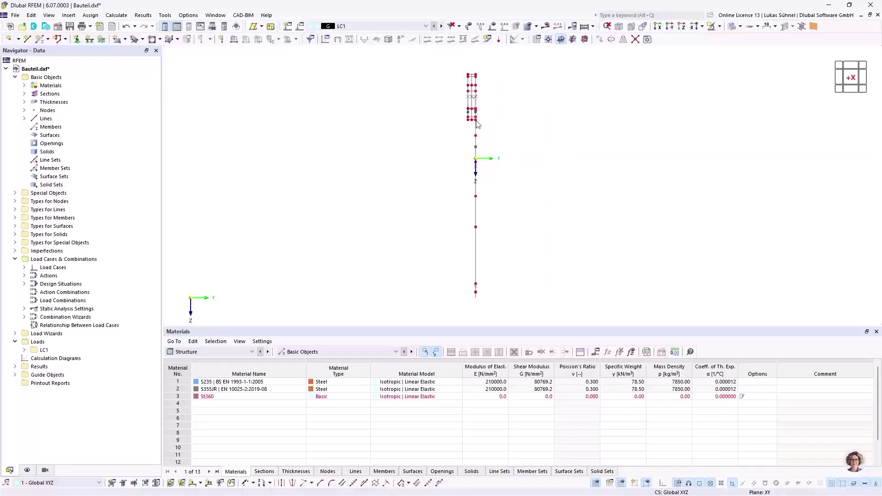
# Delete the remaining hub geometry on the -Y side of the component's flat contour.
pyautogui.scroll(5, 471, 77)
pyautogui.moveTo(477, 201); pyautogui.dragTo(421, 65)
pyautogui.press('Delete')
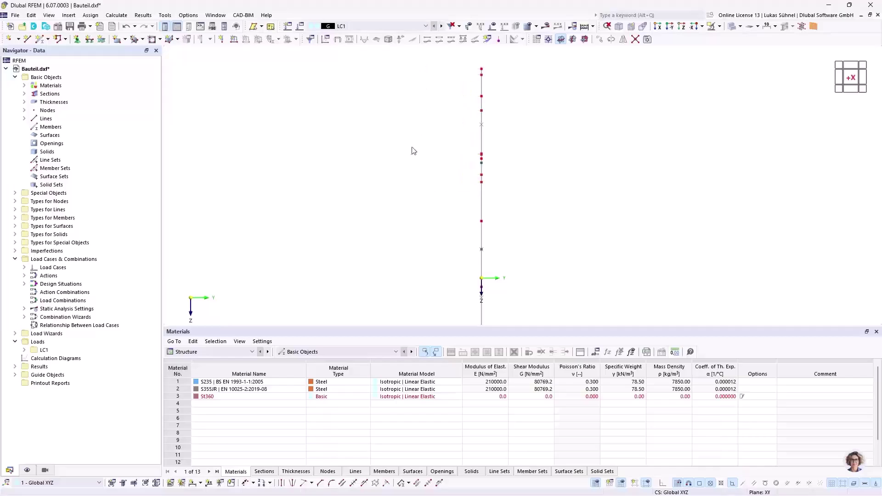
# In the -Y view, delete the upper arc of the large hub's outer contour.
pyautogui.keyDown('ctrl'); pyautogui.moveTo(730, 104); pyautogui.dragTo(634, 116, button='middle'); pyautogui.keyUp('ctrl')
pyautogui.scroll(-4, 574, 119)
pyautogui.click(864, 77)
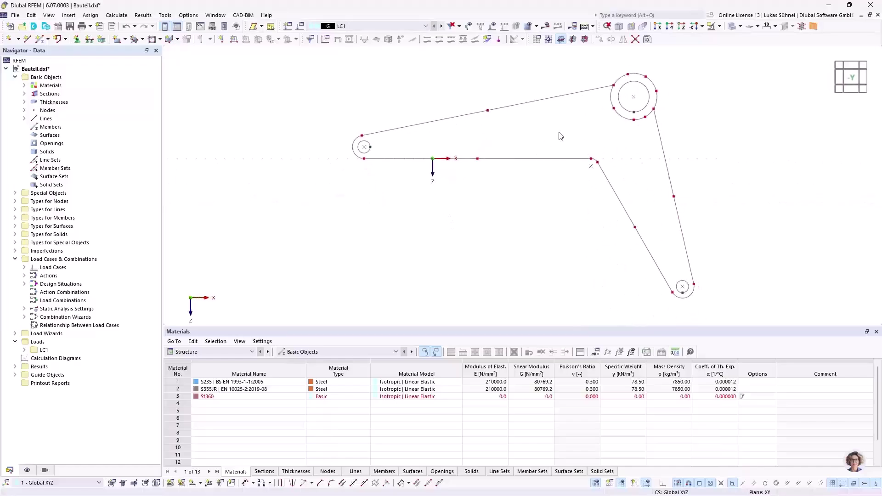
pyautogui.moveTo(509, 193); pyautogui.dragTo(471, 200, button='middle')
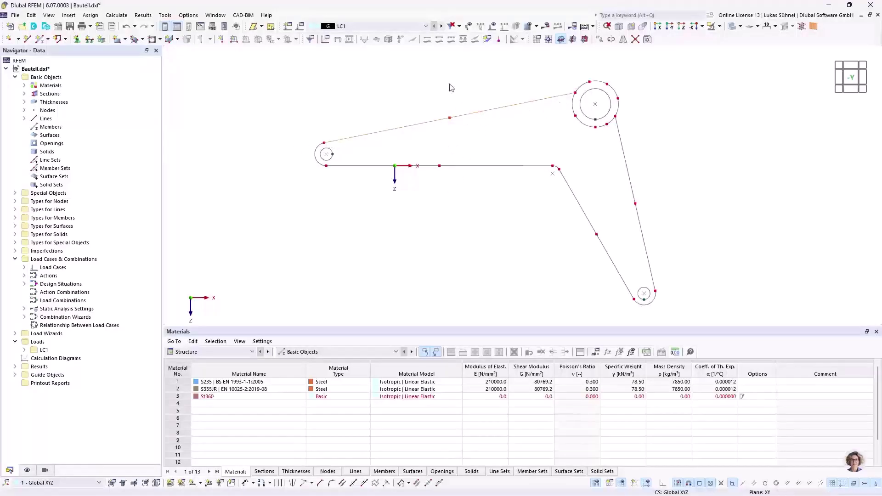
pyautogui.moveTo(561, 257); pyautogui.dragTo(685, 191)
pyautogui.scroll(3, 645, 80)
pyautogui.click(478, 100)
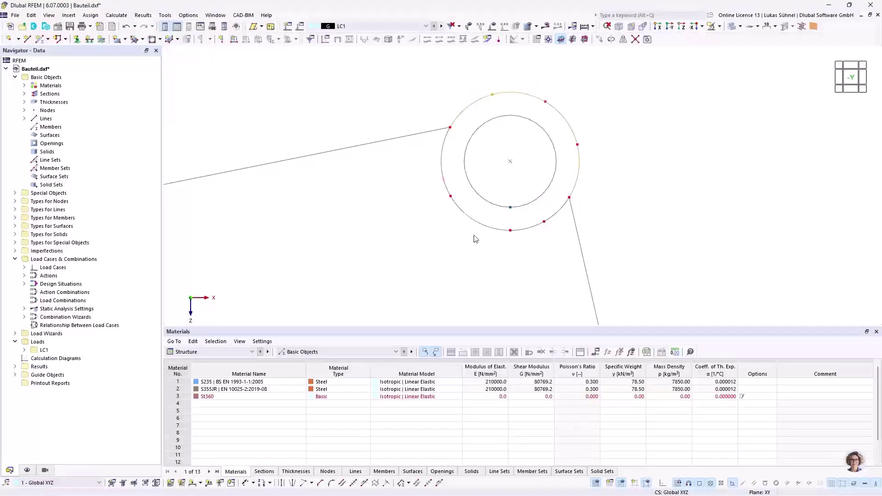
pyautogui.press('Delete')
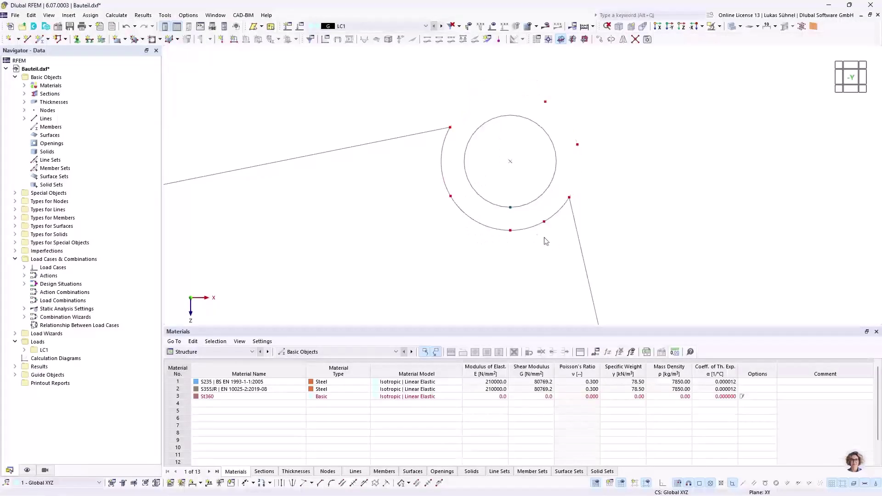
# Delete the remaining lower outer arcs of the large hub and its loose nodes, keeping the hole circle and the edge lines.
pyautogui.click(473, 219)
pyautogui.press('Delete')
pyautogui.moveTo(604, 166); pyautogui.dragTo(573, 128)
pyautogui.press('Delete')
pyautogui.scroll(-3, 462, 117)
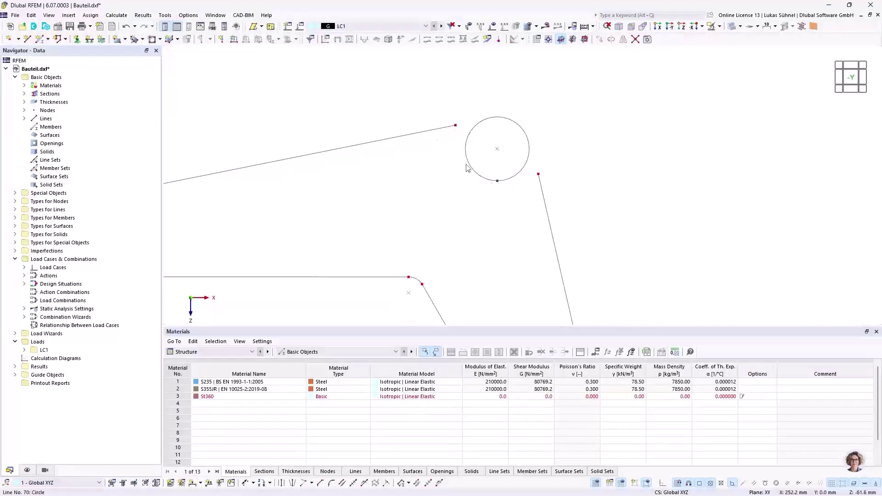
pyautogui.click(27, 38)
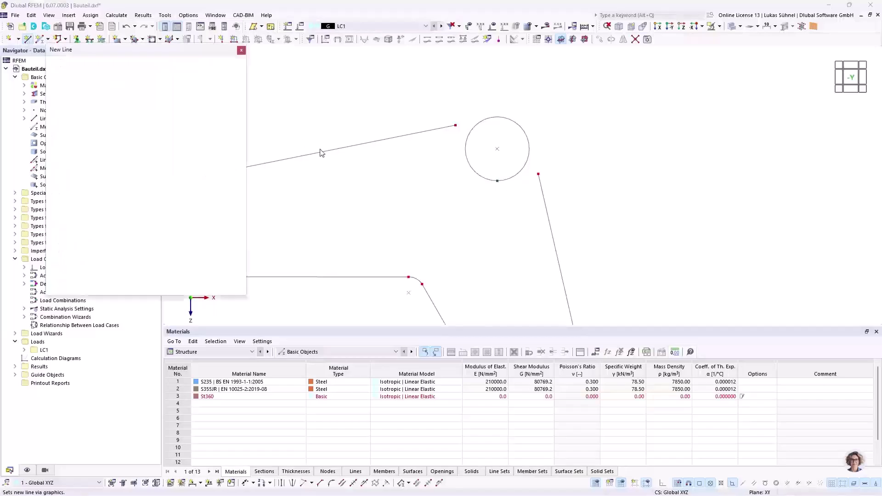
pyautogui.click(101, 104)
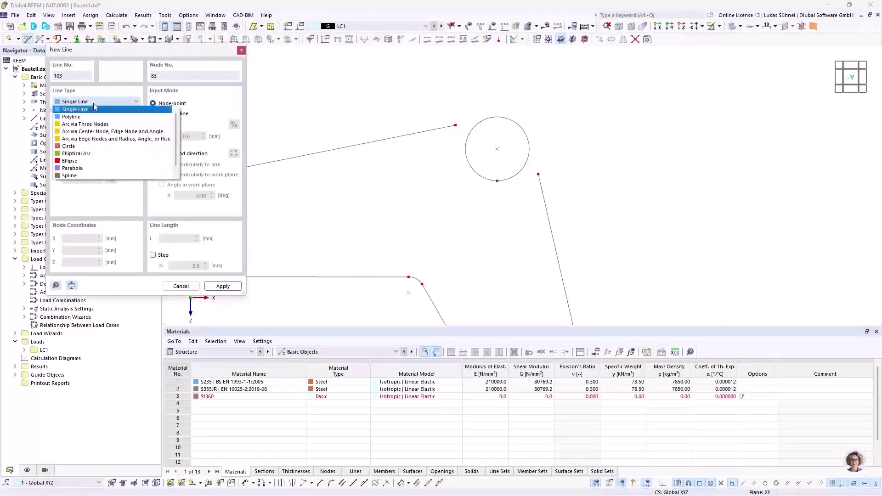
pyautogui.click(81, 118)
# Set the grid point spacing to 10 mm in both directions and adapt the number of grid points dynamically to the model size.
pyautogui.scroll(-5, 506, 142)
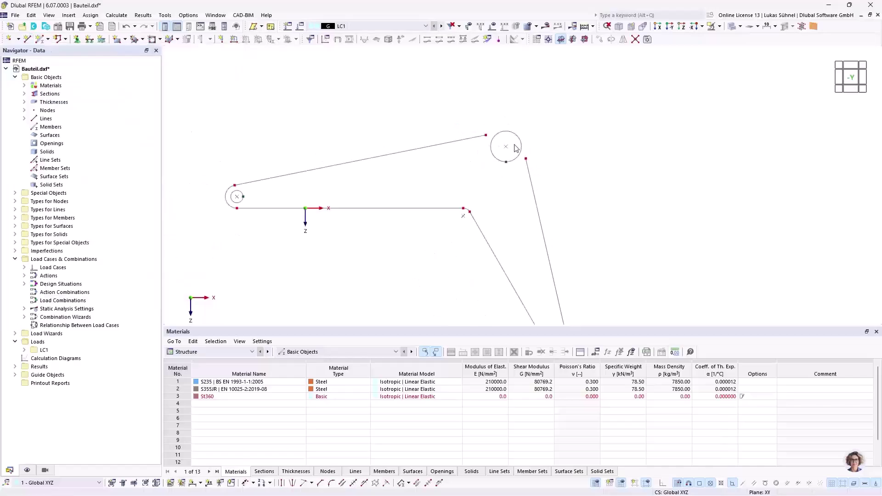
pyautogui.scroll(-3, 420, 137)
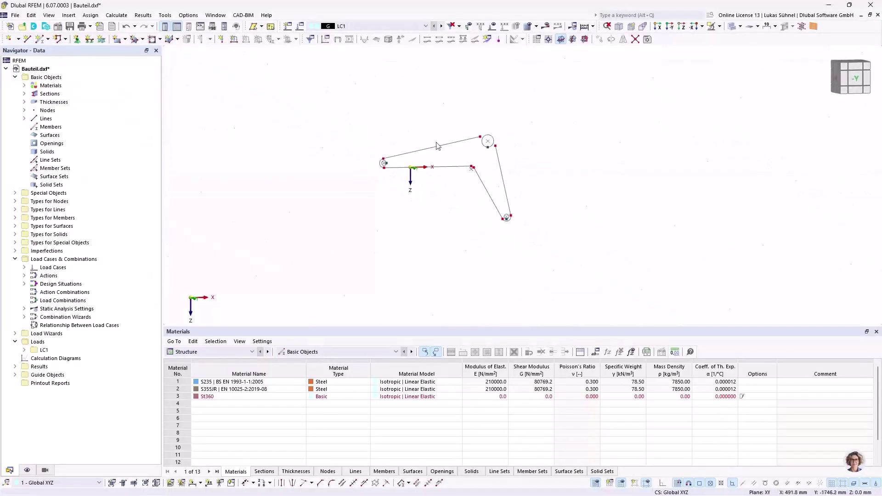
pyautogui.scroll(-5, 457, 188)
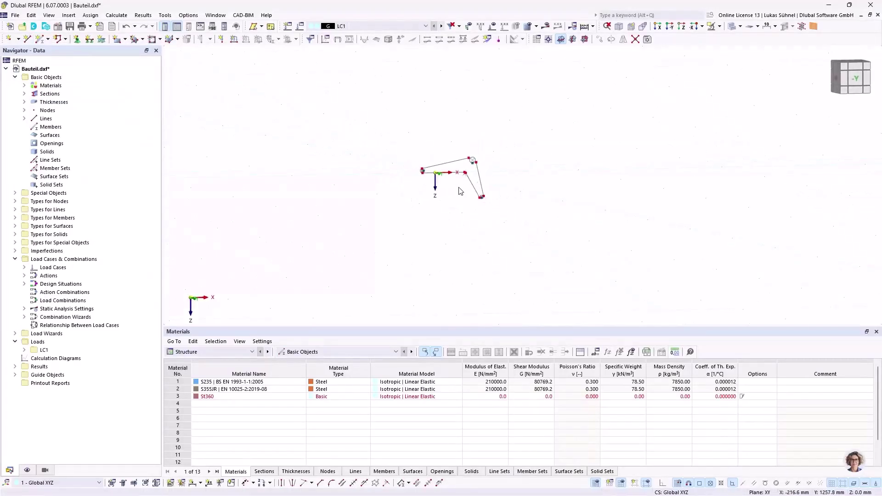
pyautogui.scroll(2, 524, 156)
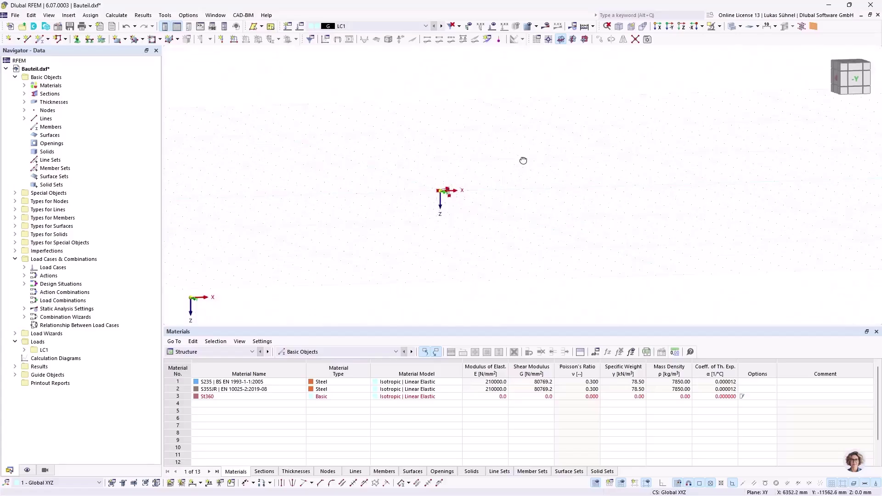
pyautogui.moveTo(456, 189)
pyautogui.keyDown('ctrl'); pyautogui.mouseDown(button='middle')
pyautogui.moveTo(448, 197)
pyautogui.moveTo(437, 182)
pyautogui.moveTo(473, 189)
pyautogui.mouseUp(button='middle'); pyautogui.keyUp('ctrl')
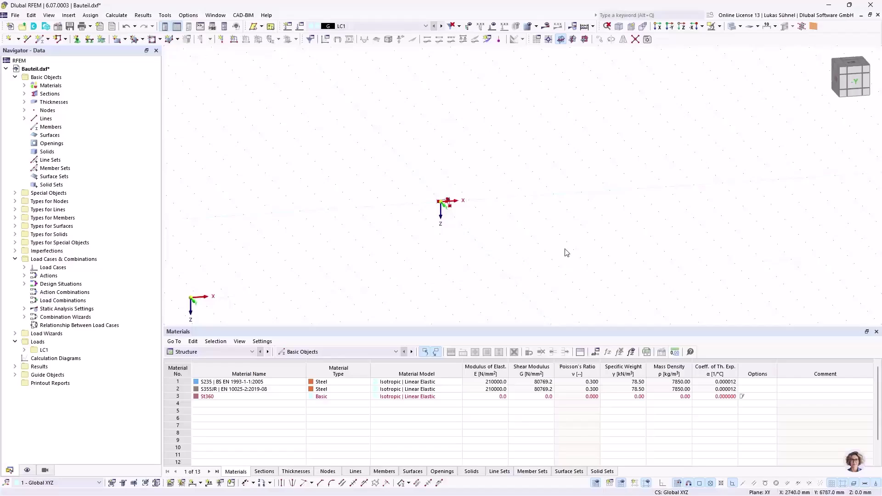
pyautogui.rightClick(596, 485)
pyautogui.click(612, 480)
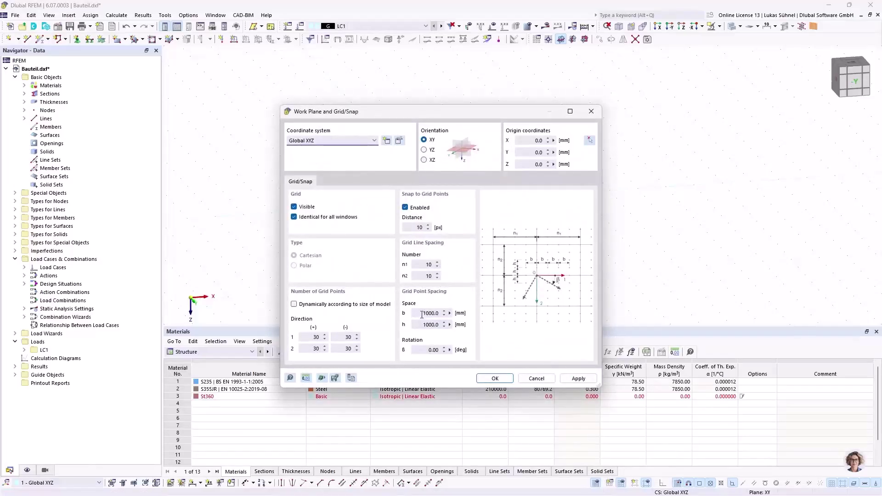
pyautogui.moveTo(421, 312); pyautogui.dragTo(461, 309)
pyautogui.write('10')
pyautogui.moveTo(421, 325); pyautogui.dragTo(466, 329)
pyautogui.write('10')
pyautogui.click(318, 304)
pyautogui.click(495, 378)
# Set the work plane to XZ so the grid lies in the plane of the component's contour.
pyautogui.scroll(5, 478, 233)
pyautogui.moveTo(445, 201)
pyautogui.mouseDown(button='middle')
pyautogui.moveTo(414, 172)
pyautogui.moveTo(432, 190)
pyautogui.mouseUp(button='middle')
pyautogui.click(585, 39)
pyautogui.scroll(-2, 438, 206)
pyautogui.keyDown('ctrl'); pyautogui.moveTo(439, 207); pyautogui.dragTo(445, 212, button='middle'); pyautogui.keyUp('ctrl')
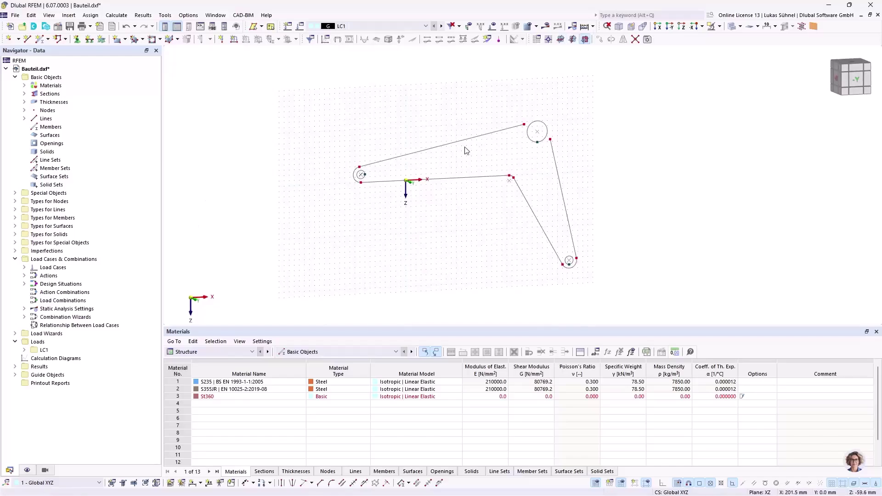
pyautogui.click(572, 39)
pyautogui.click(361, 175)
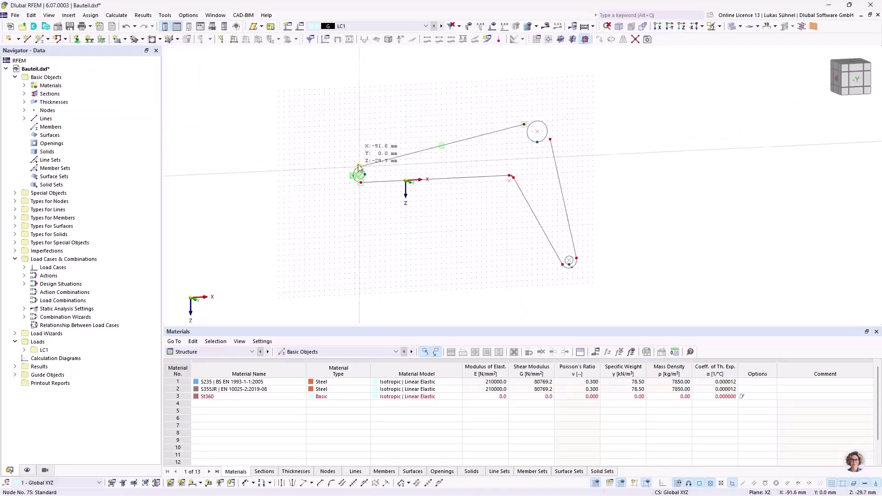
# Draw a 30 mm radius circle centred on the hub hole at X 260, Z -80 mm, through the upper edge line's end node.
pyautogui.keyDown('ctrl'); pyautogui.moveTo(389, 134); pyautogui.dragTo(440, 136, button='middle'); pyautogui.keyUp('ctrl')
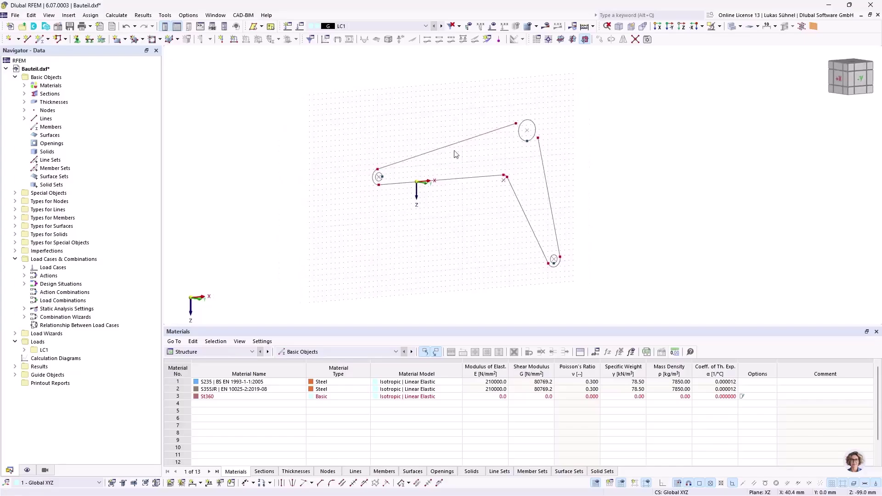
pyautogui.keyDown('ctrl'); pyautogui.moveTo(393, 95); pyautogui.dragTo(437, 118, button='middle'); pyautogui.keyUp('ctrl')
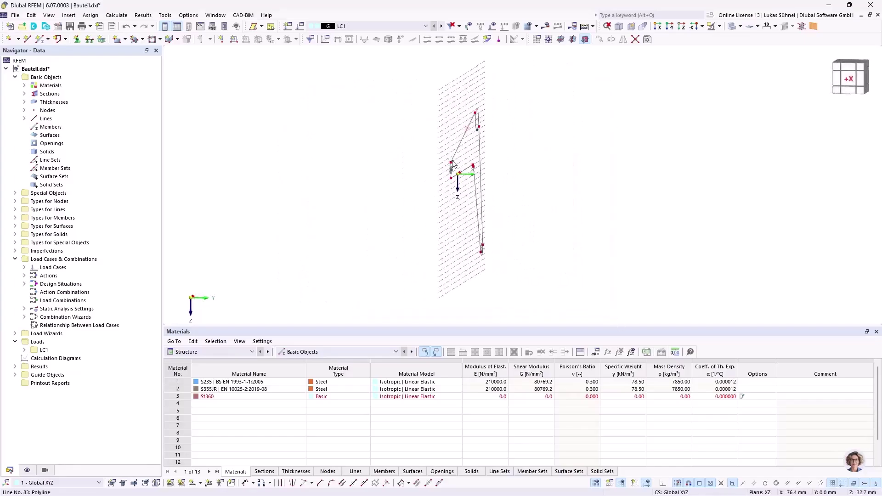
pyautogui.hotkey('ctrl', '2')
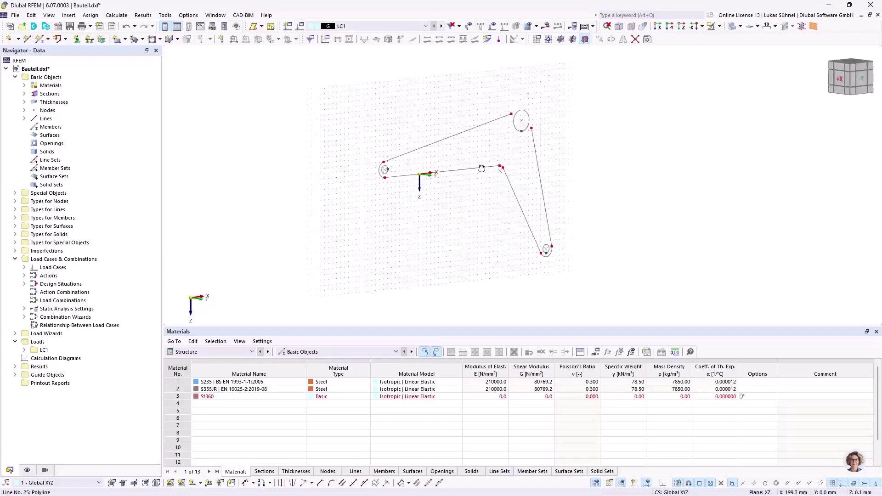
pyautogui.scroll(3, 576, 124)
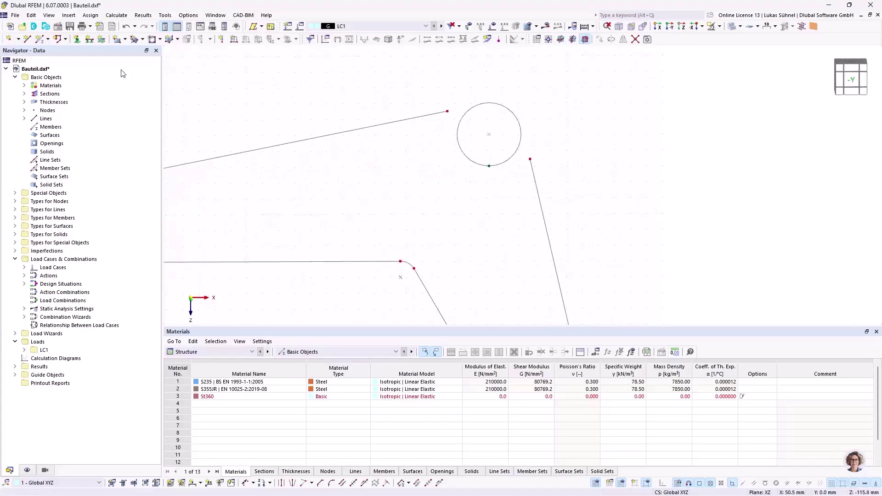
pyautogui.click(27, 39)
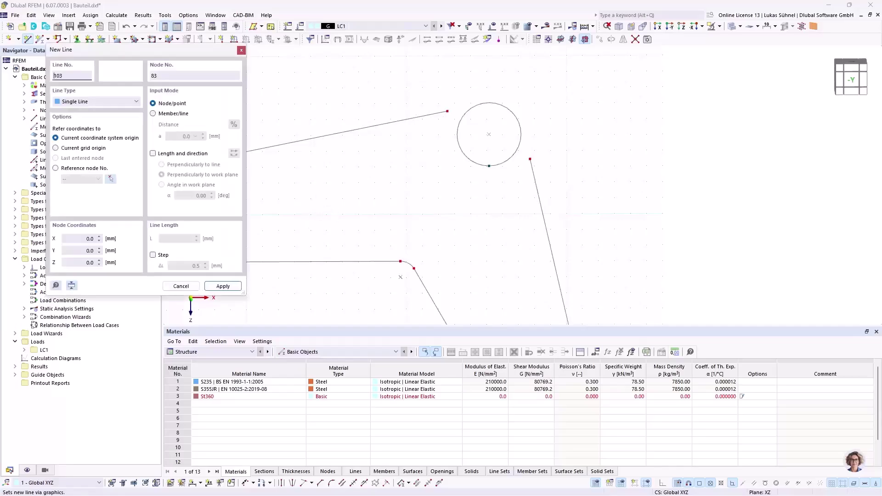
pyautogui.click(97, 102)
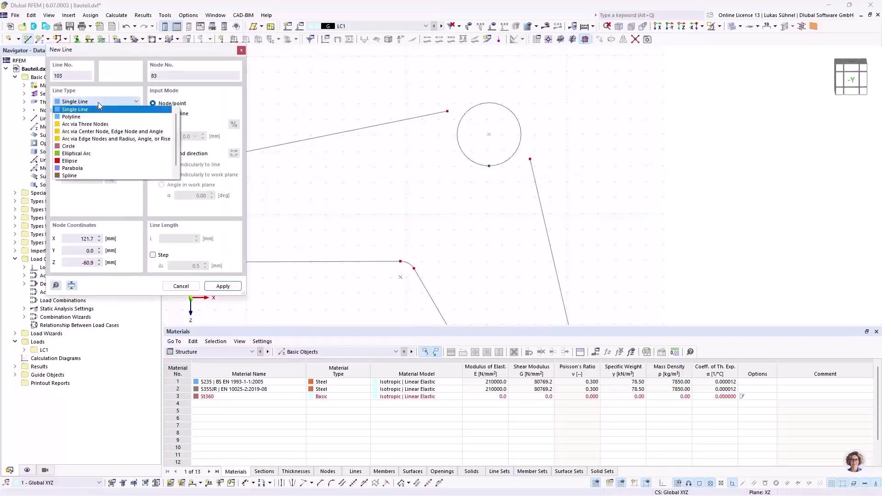
pyautogui.click(69, 146)
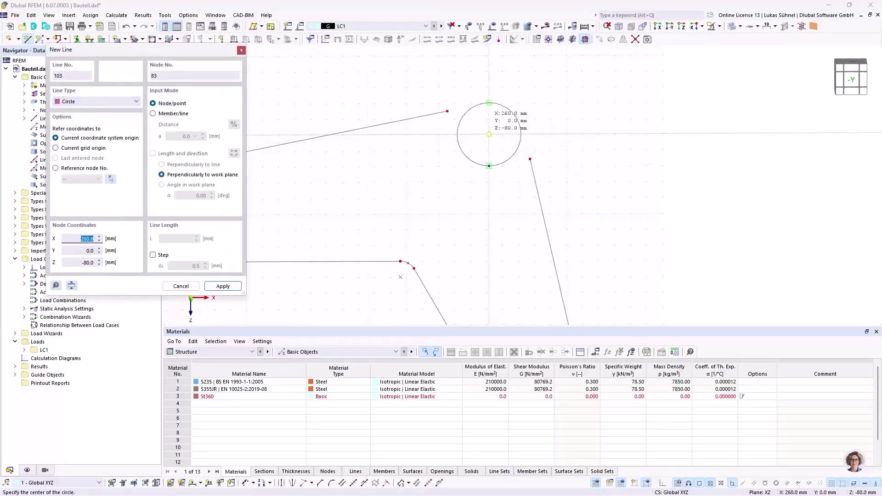
pyautogui.click(489, 135)
pyautogui.press('Return')
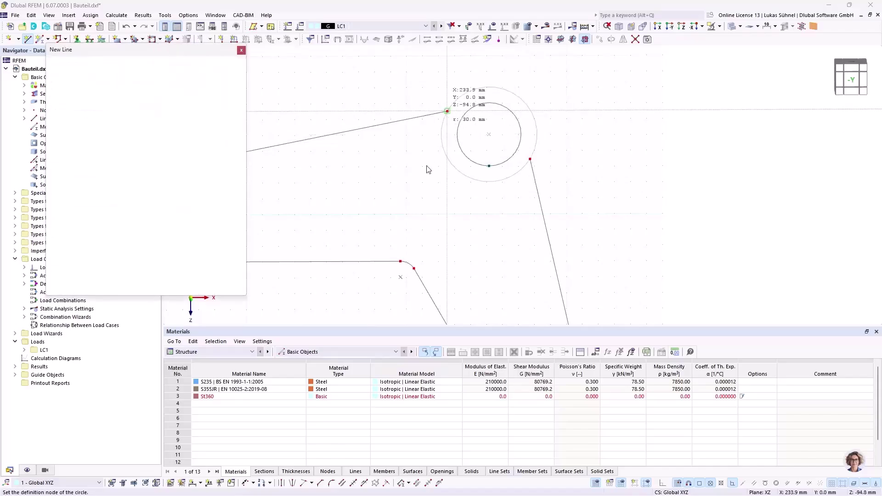
pyautogui.press('Escape')
# Divide the hub's inner hole circle using one intermediate node.
pyautogui.scroll(-2, 490, 203)
pyautogui.scroll(3, 478, 174)
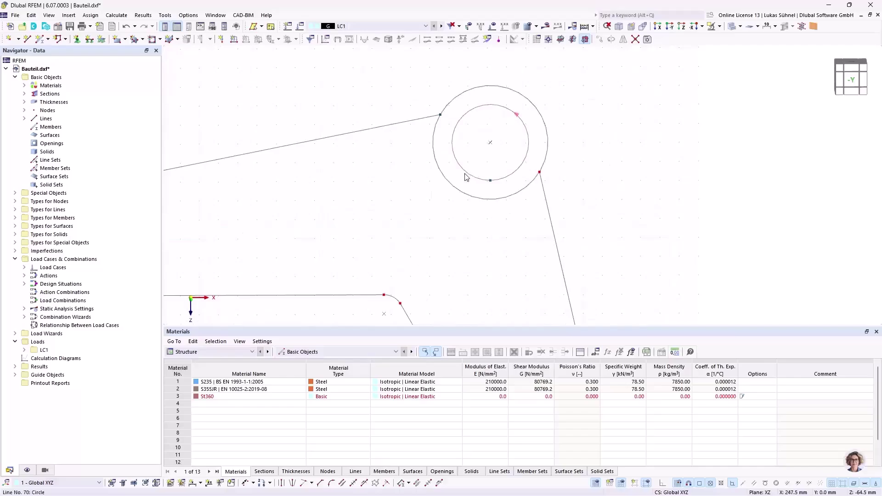
pyautogui.rightClick(466, 177)
pyautogui.moveTo(551, 95)
pyautogui.click(717, 103)
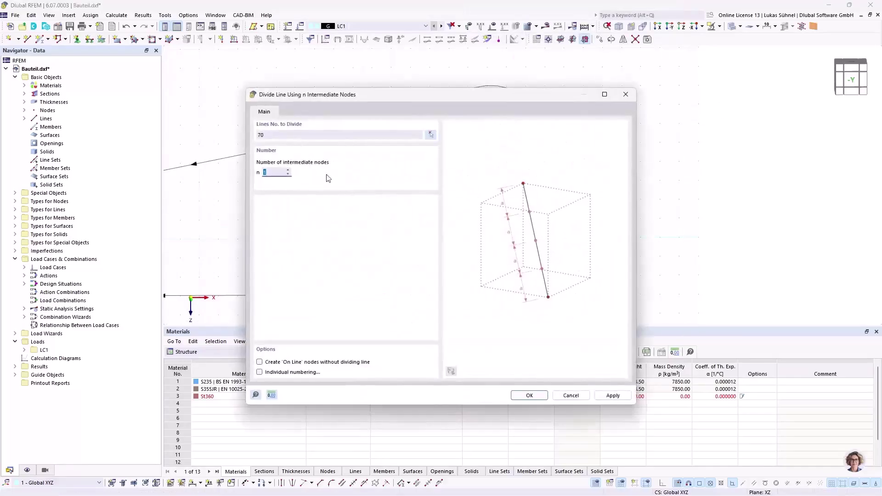
pyautogui.click(529, 396)
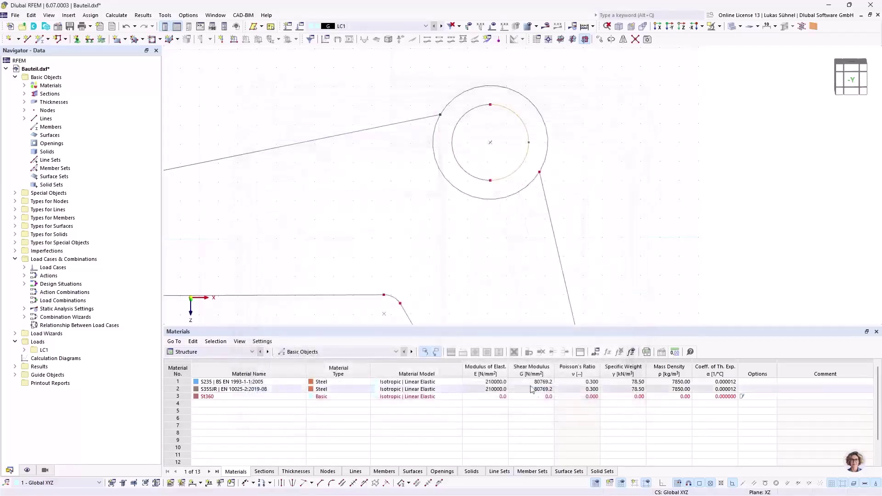
pyautogui.click(503, 179)
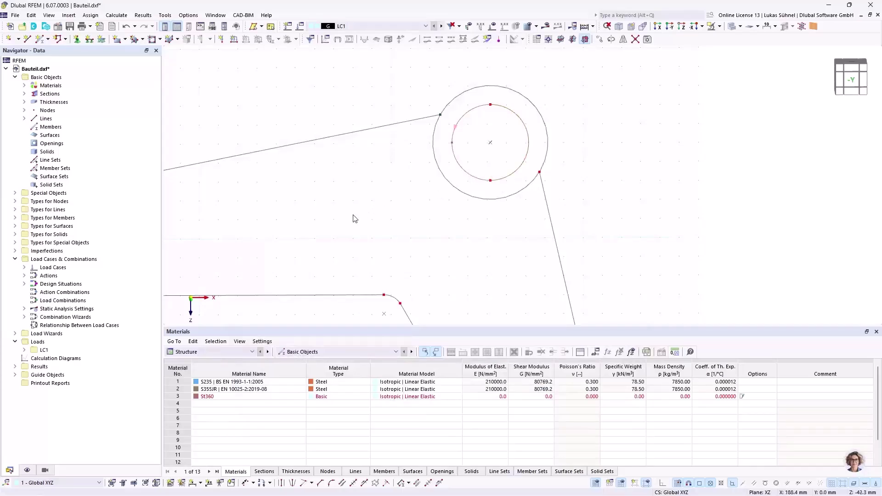
# Split the hub's outer circle at the end nodes of the two adjoining edge lines.
pyautogui.scroll(-2, 507, 156)
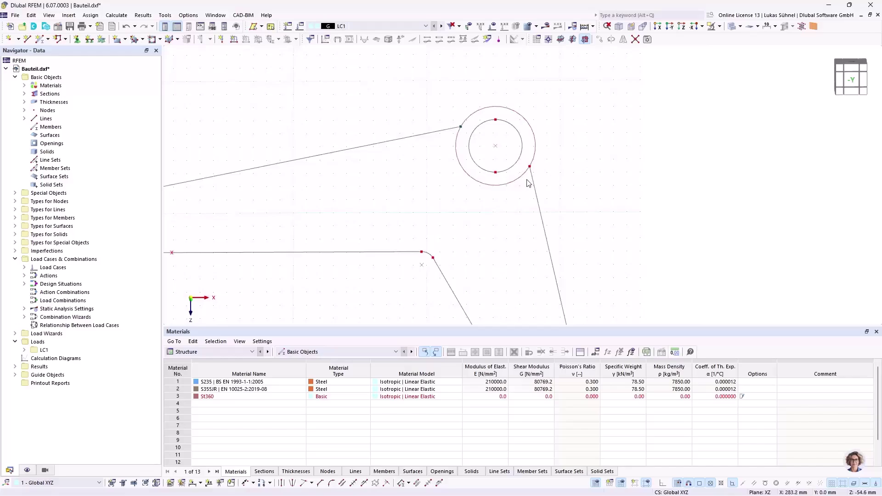
pyautogui.scroll(-2, 401, 187)
pyautogui.scroll(-2, 381, 163)
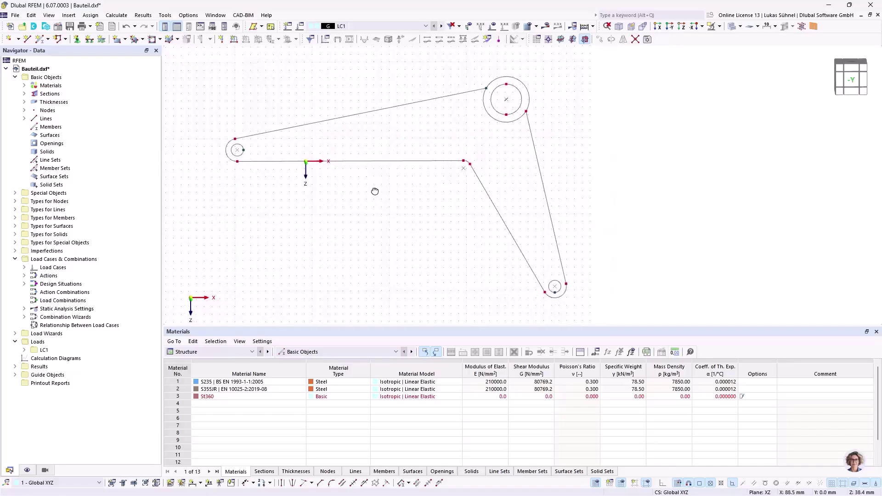
pyautogui.keyDown('ctrl'); pyautogui.moveTo(374, 192); pyautogui.dragTo(401, 199, button='middle'); pyautogui.keyUp('ctrl')
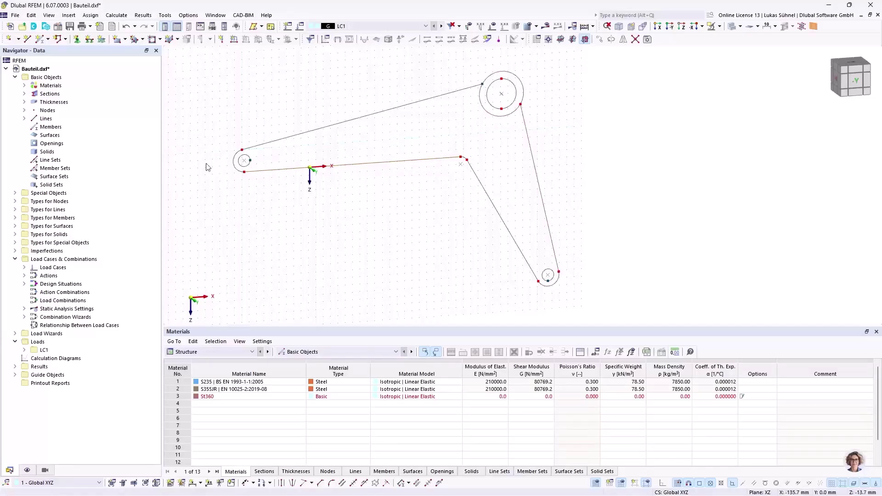
pyautogui.scroll(2, 546, 101)
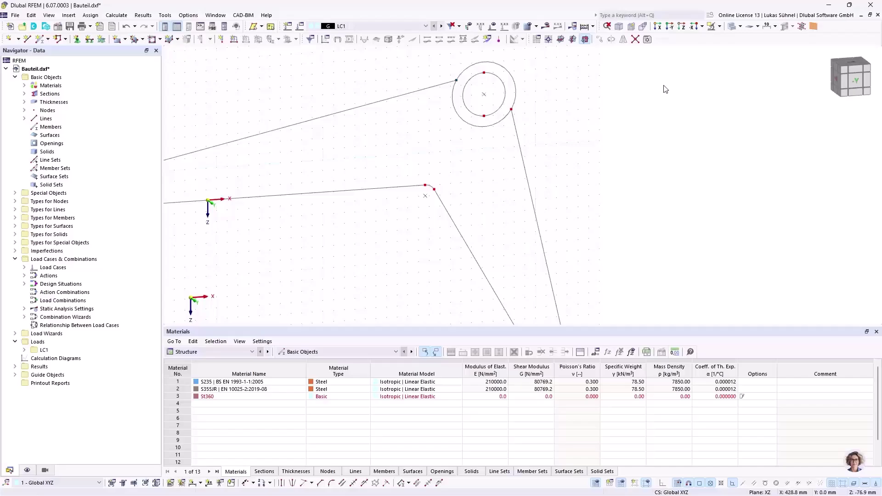
pyautogui.scroll(-2, 661, 75)
pyautogui.scroll(3, 535, 75)
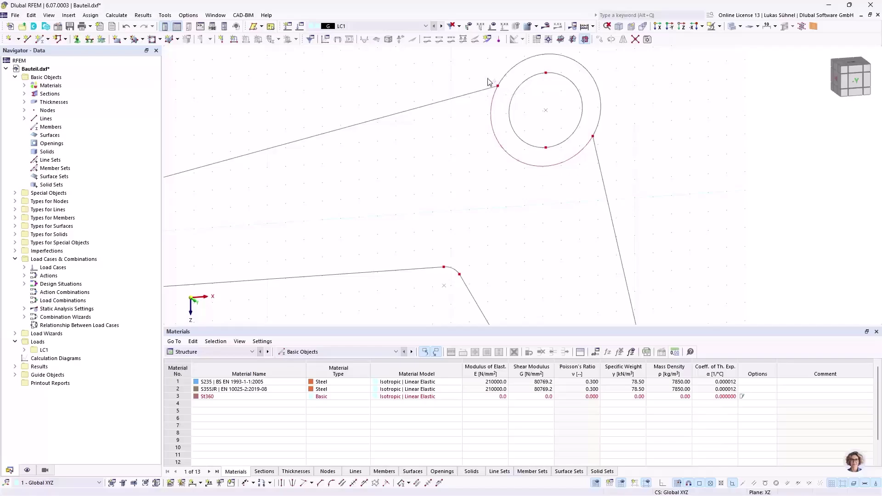
pyautogui.scroll(-4, 501, 102)
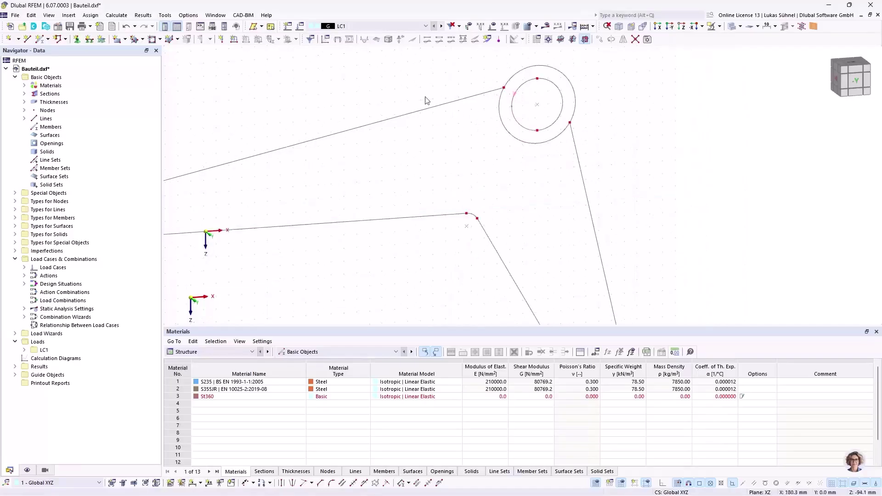
# Create a plane surface of stiffness type Without Thickness from the arm's outer contour, bounded by the hub's lower outer arc.
pyautogui.click(125, 39)
pyautogui.click(137, 103)
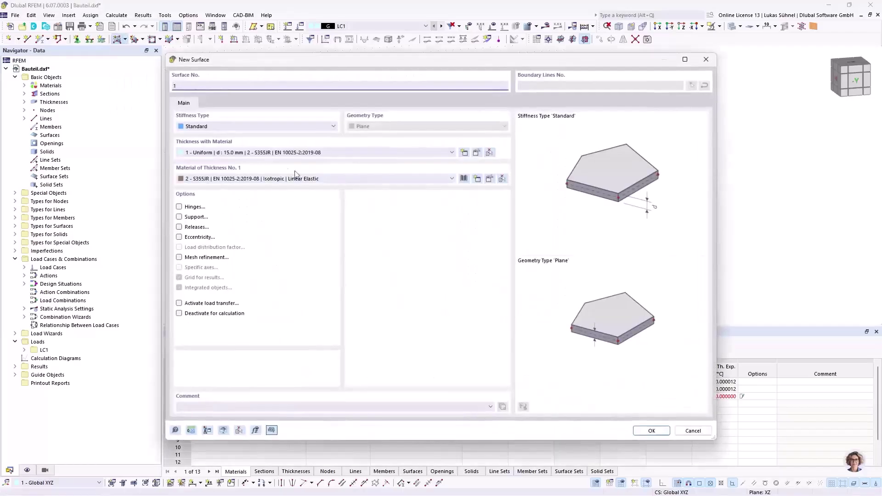
pyautogui.click(206, 129)
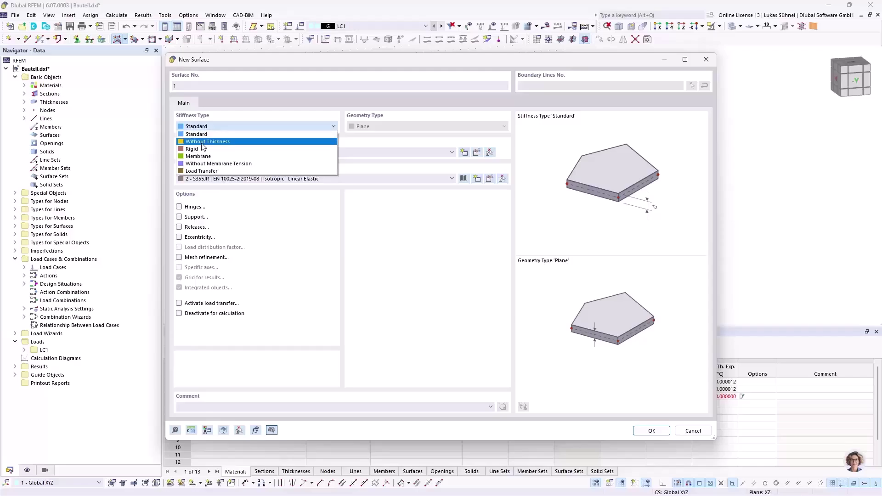
pyautogui.click(203, 142)
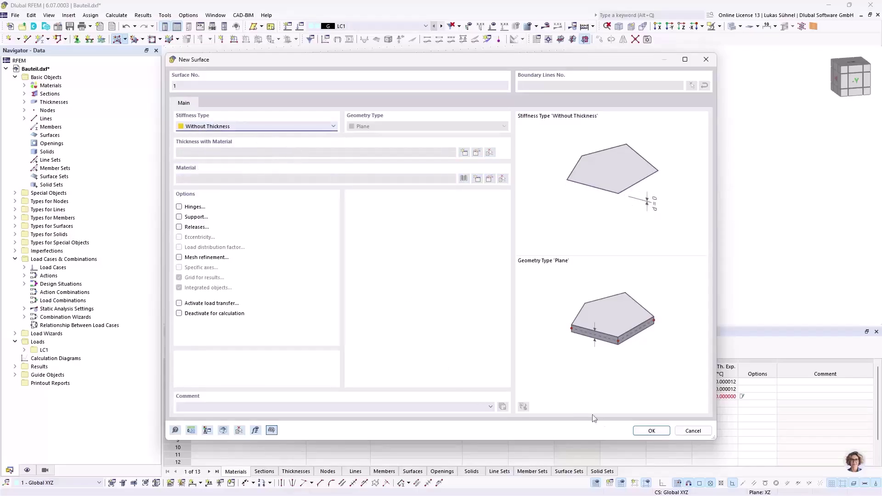
pyautogui.click(651, 430)
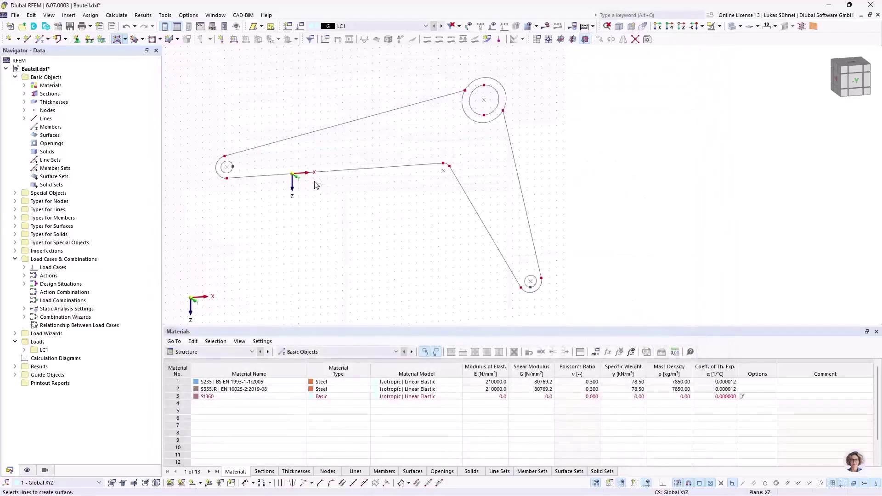
pyautogui.click(293, 176)
pyautogui.click(445, 168)
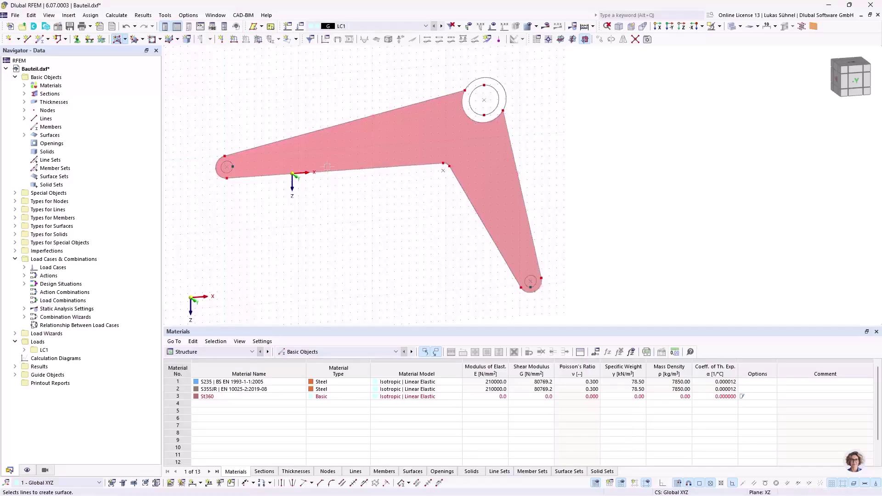
# Create a second Without Thickness surface bounded by the hub's outer circle.
pyautogui.keyDown('ctrl'); pyautogui.moveTo(337, 115); pyautogui.dragTo(323, 133, button='middle'); pyautogui.keyUp('ctrl')
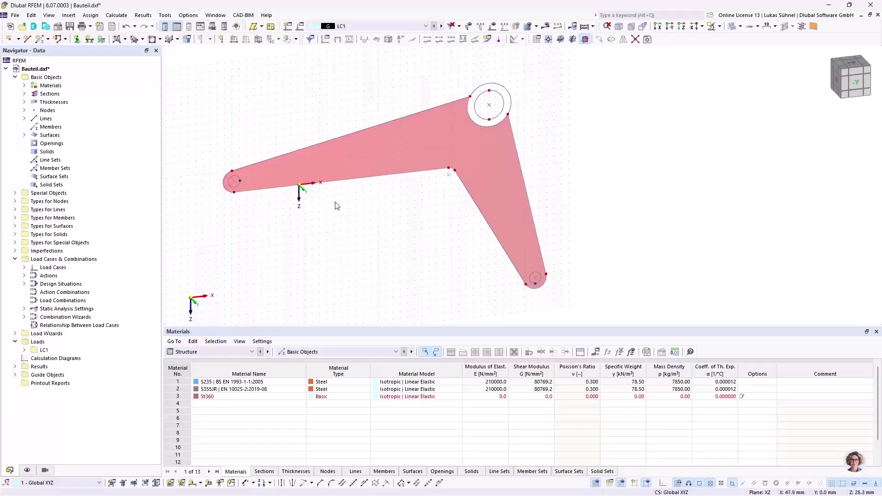
pyautogui.moveTo(370, 202); pyautogui.dragTo(366, 229, button='middle')
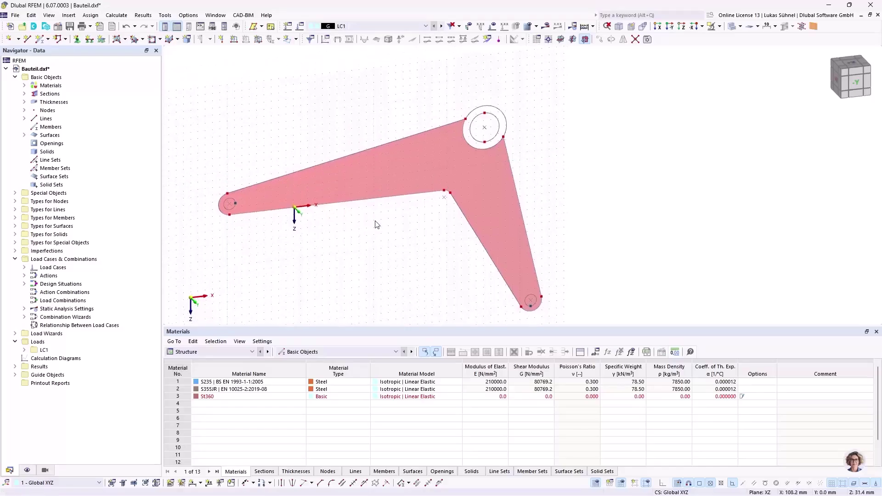
pyautogui.click(117, 38)
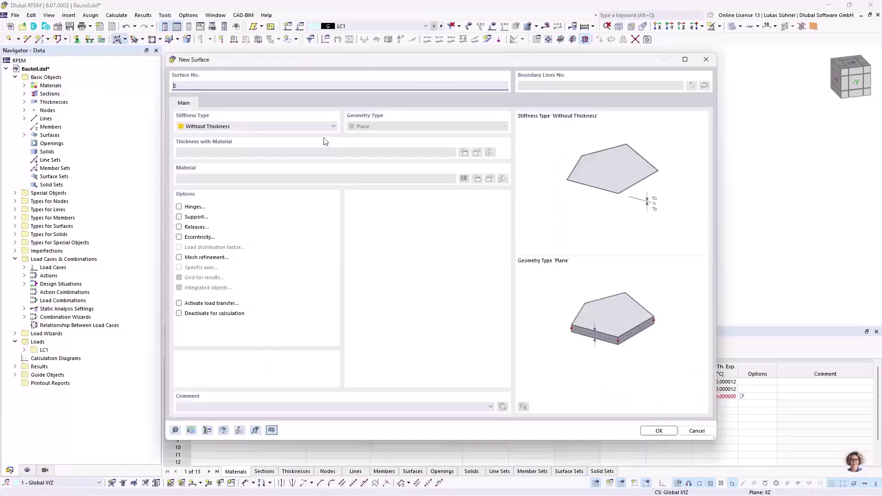
pyautogui.click(648, 430)
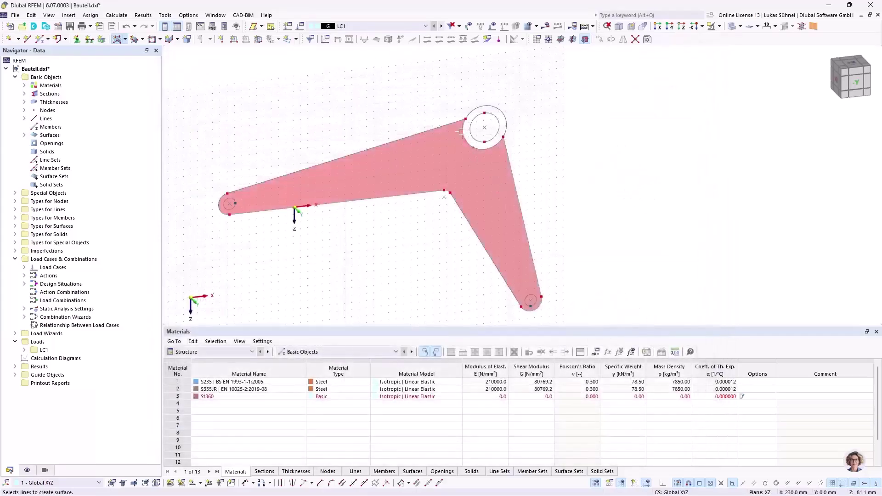
pyautogui.click(486, 106)
pyautogui.press('Escape')
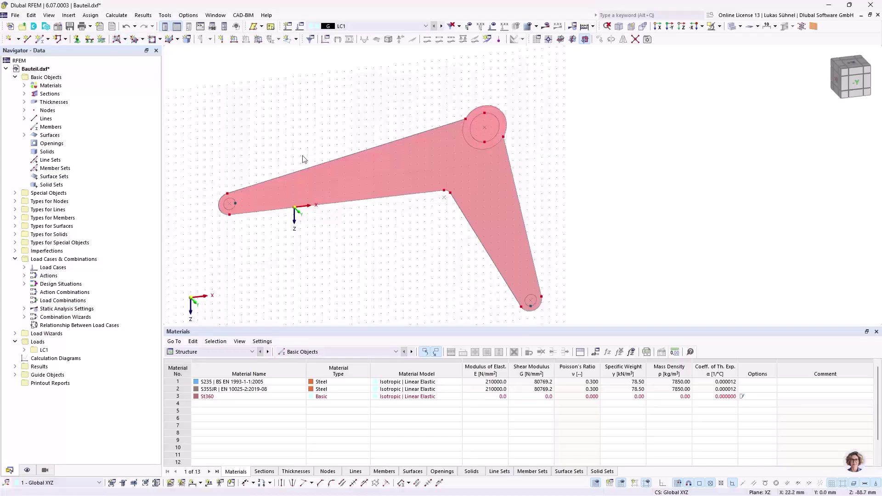
# Insert openings via boundary lines at the small hole circles of both arm ends and at the hub's inner circle.
pyautogui.click(161, 41)
pyautogui.click(166, 93)
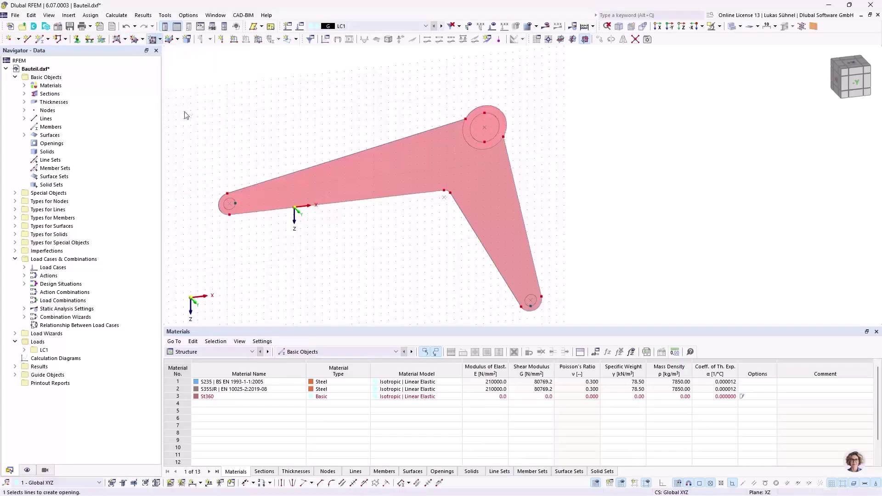
pyautogui.scroll(3, 231, 204)
pyautogui.click(230, 199)
pyautogui.scroll(-3, 224, 187)
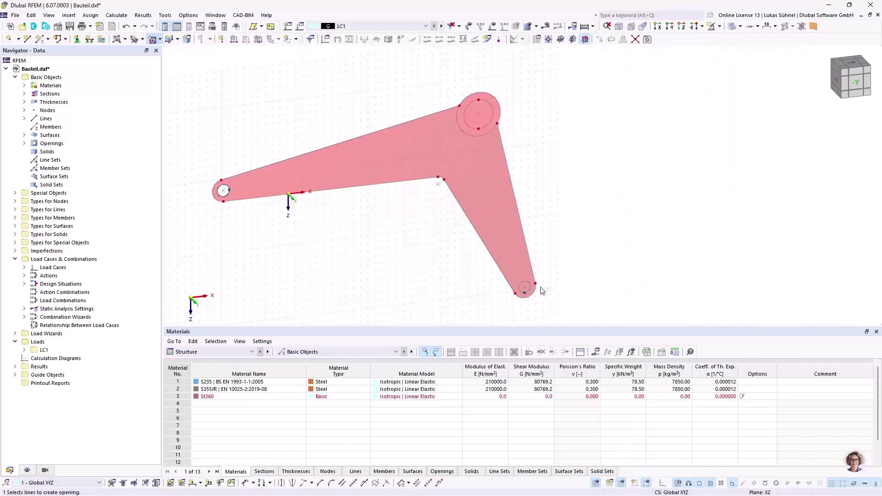
pyautogui.scroll(2, 532, 283)
pyautogui.click(523, 282)
pyautogui.scroll(-2, 523, 282)
pyautogui.scroll(3, 478, 158)
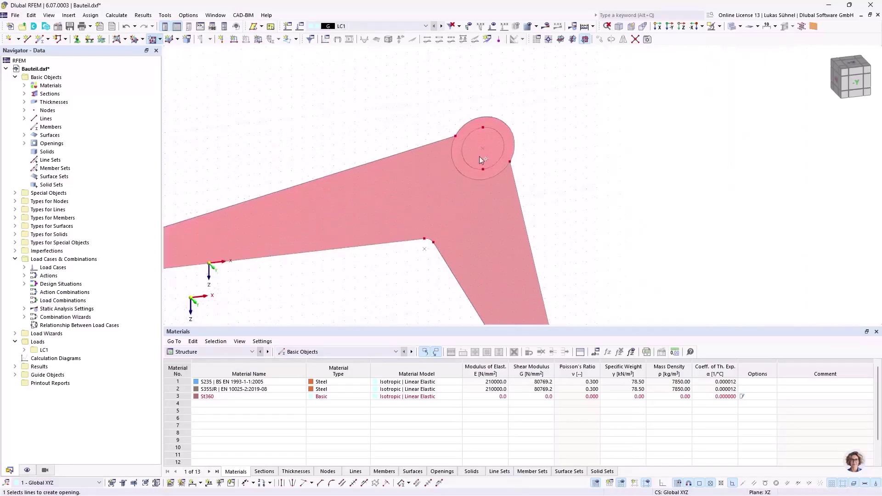
pyautogui.click(463, 164)
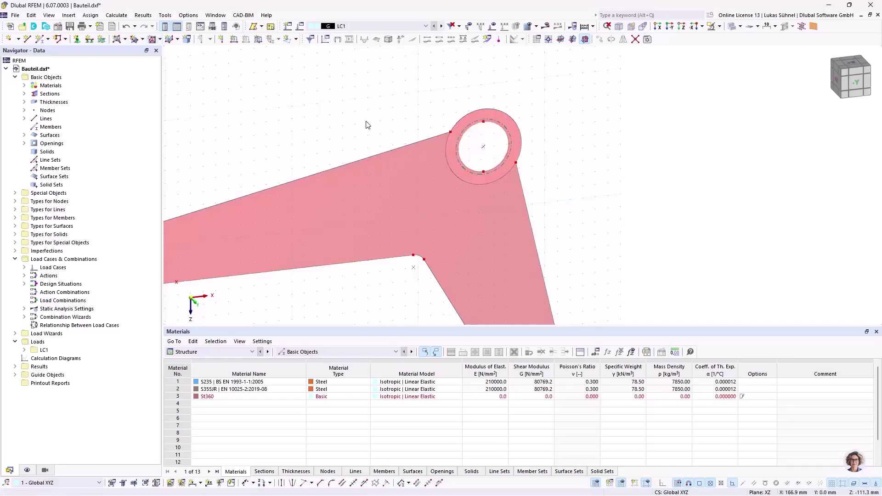
# Compare the local axis directions of the arm surface and the hub ring surface.
pyautogui.scroll(-3, 364, 122)
pyautogui.moveTo(252, 107); pyautogui.dragTo(307, 95, button='middle')
pyautogui.scroll(-1, 307, 96)
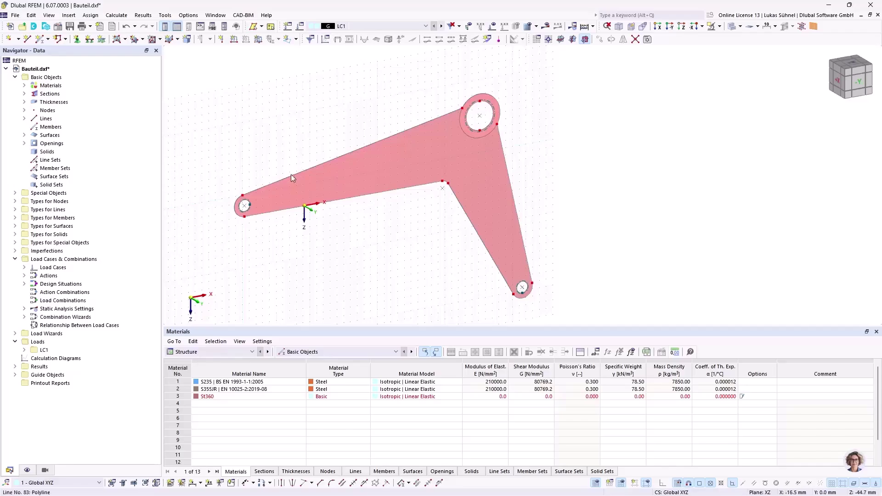
pyautogui.keyDown('ctrl'); pyautogui.moveTo(291, 133); pyautogui.dragTo(309, 142, button='middle'); pyautogui.keyUp('ctrl')
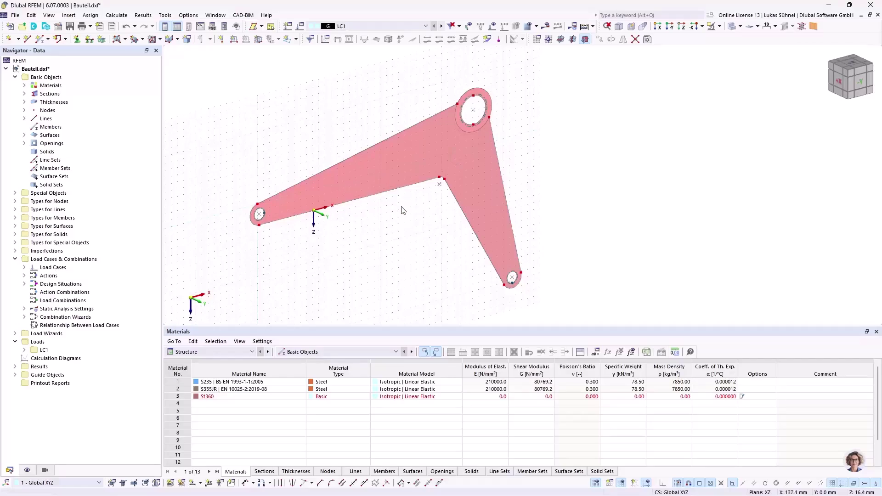
pyautogui.scroll(2, 406, 113)
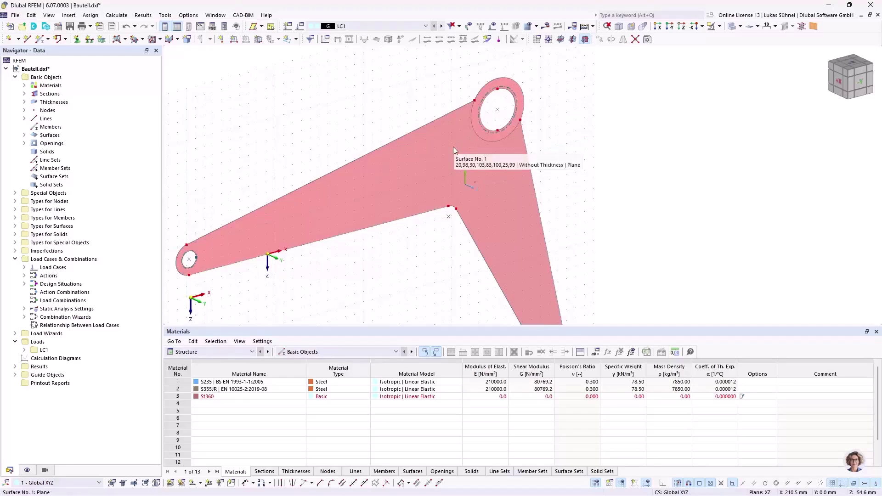
pyautogui.rightClick(438, 166)
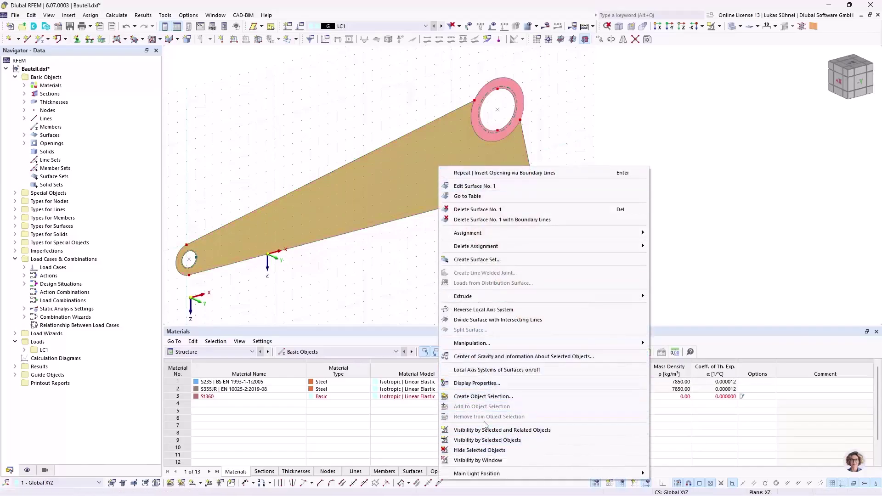
pyautogui.click(280, 254)
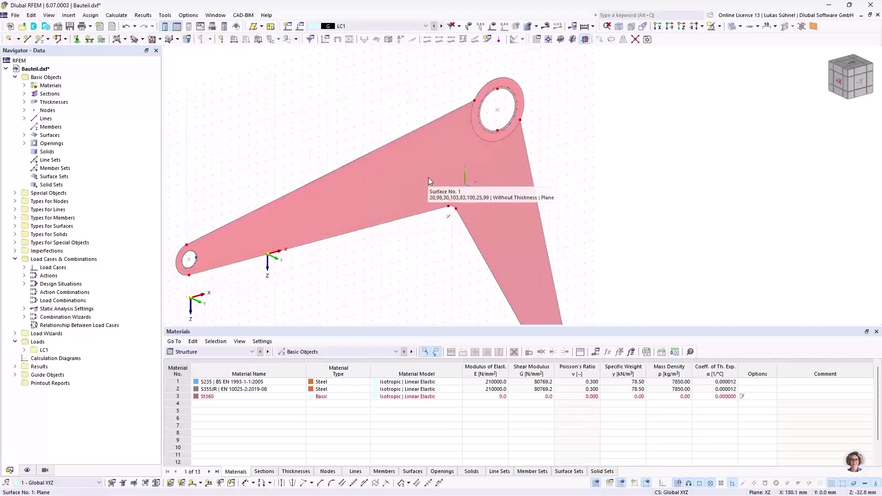
pyautogui.keyDown('ctrl'); pyautogui.moveTo(483, 183); pyautogui.dragTo(440, 181, button='middle'); pyautogui.keyUp('ctrl')
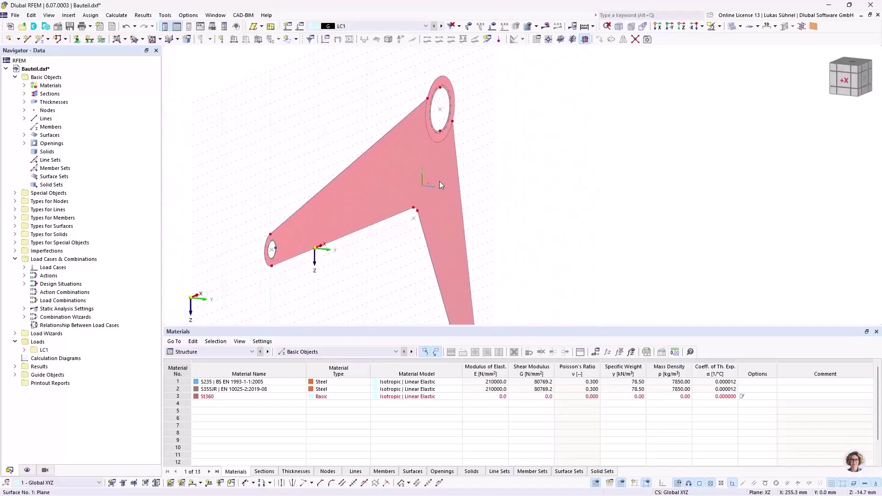
pyautogui.scroll(3, 423, 76)
pyautogui.scroll(1, 473, 95)
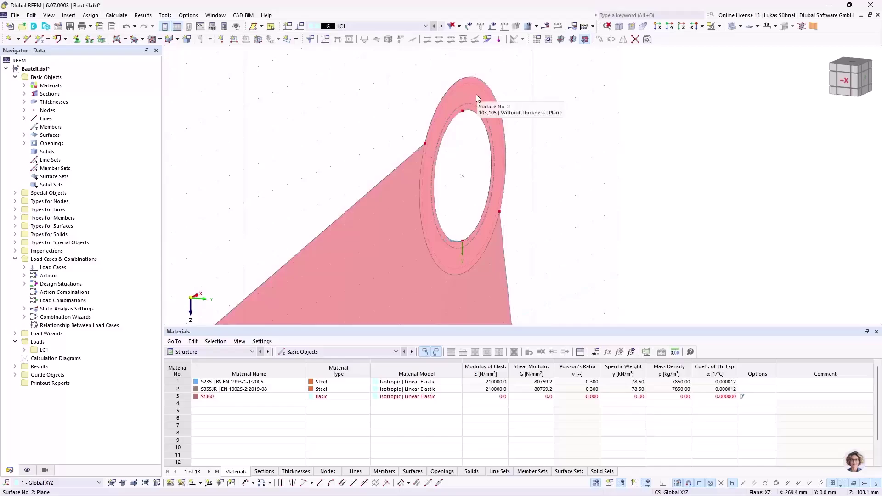
pyautogui.scroll(-3, 472, 94)
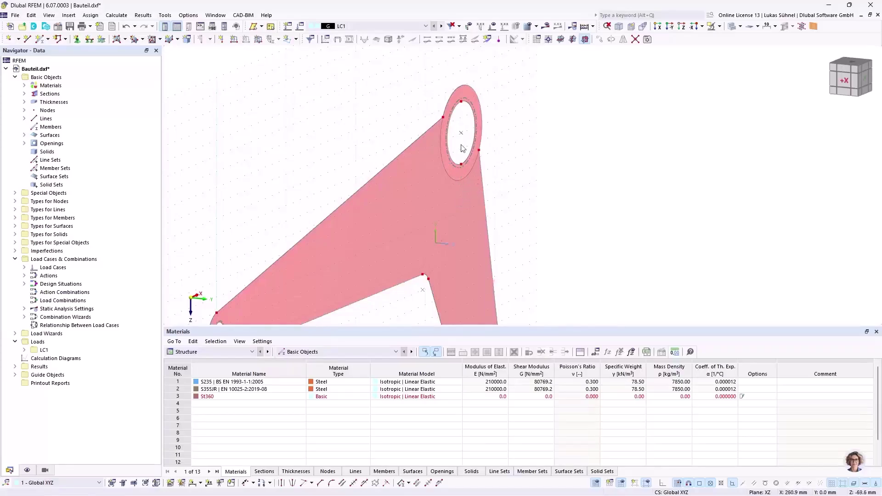
pyautogui.scroll(-2, 462, 145)
pyautogui.moveTo(520, 81); pyautogui.dragTo(370, 192)
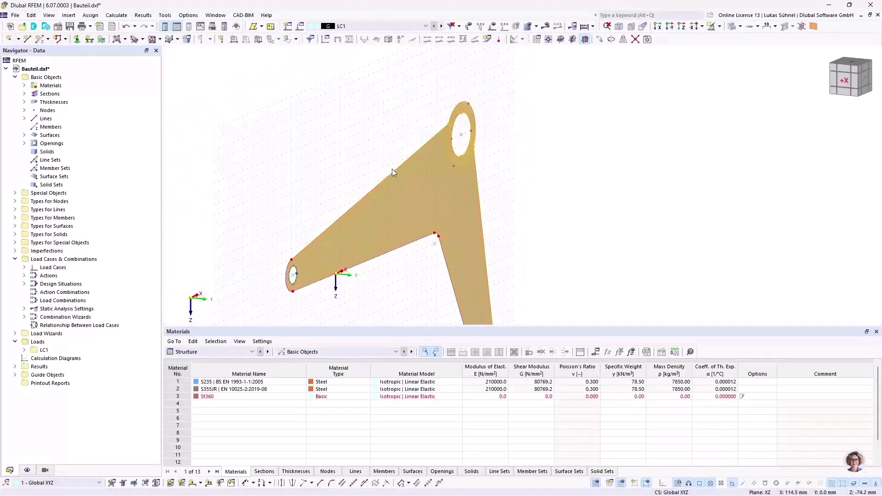
pyautogui.click(519, 107)
# Reverse the local axis system of the hub ring surface.
pyautogui.scroll(5, 459, 98)
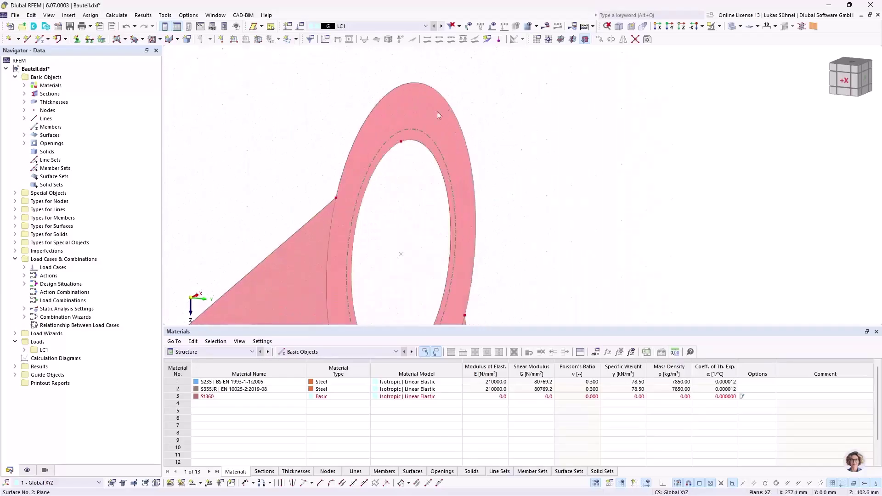
pyautogui.rightClick(420, 116)
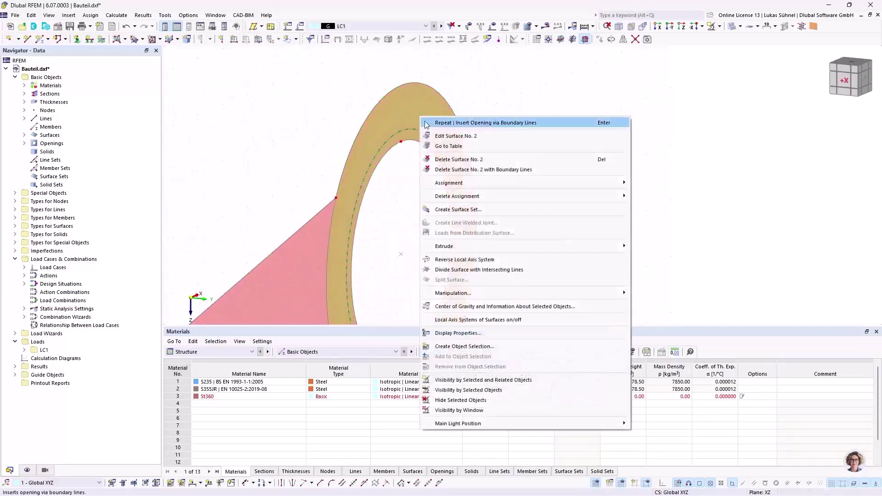
pyautogui.click(464, 260)
pyautogui.scroll(-3, 506, 132)
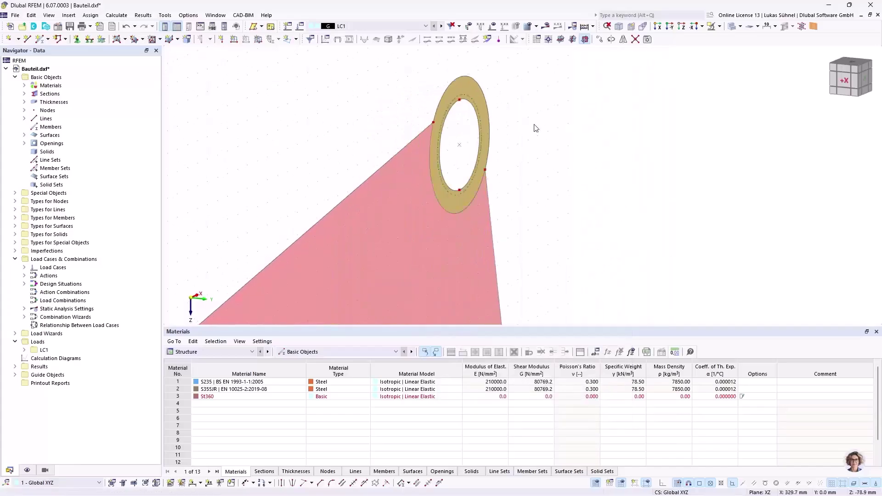
pyautogui.click(514, 129)
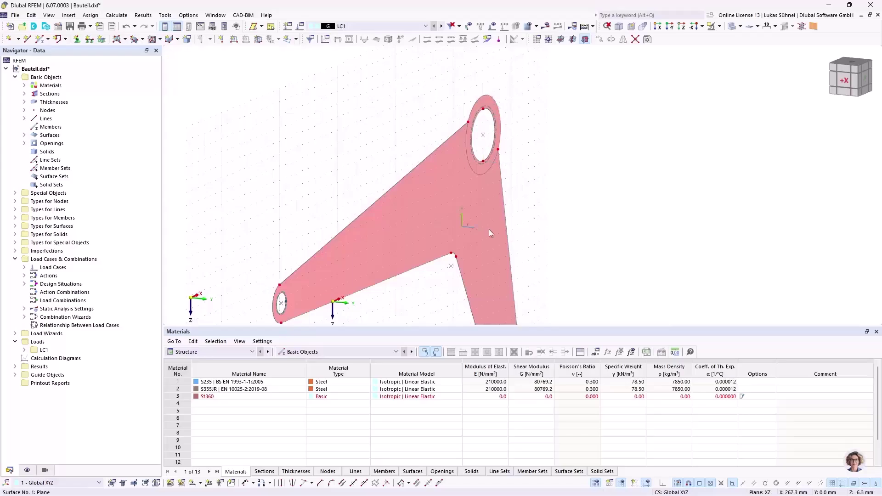
pyautogui.scroll(-3, 499, 173)
pyautogui.moveTo(555, 212); pyautogui.dragTo(471, 139)
pyautogui.rightClick(481, 199)
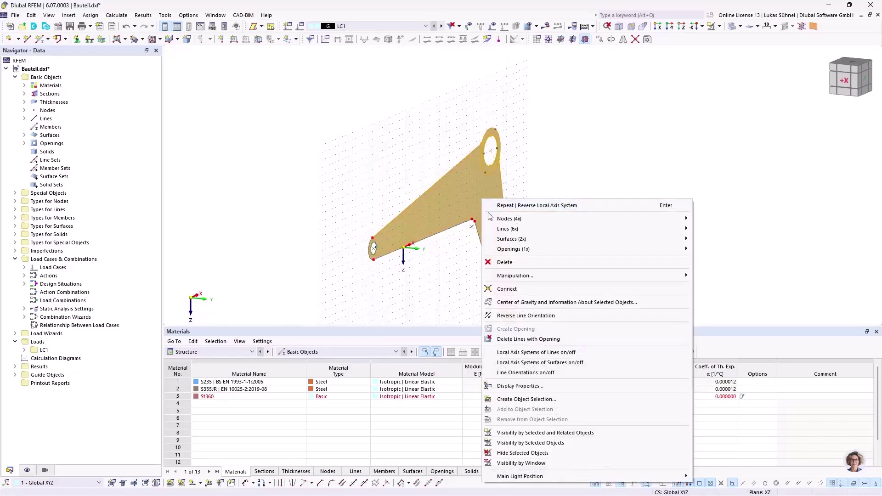
pyautogui.click(458, 316)
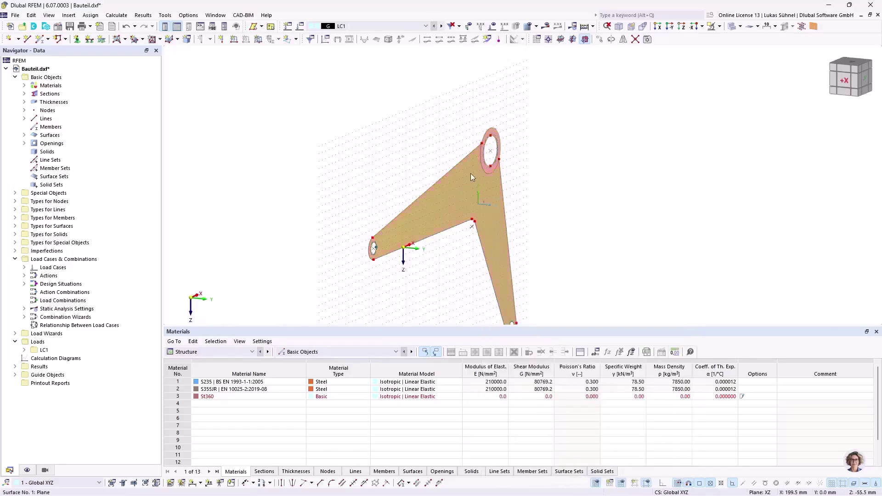
# Extrude the arm and hub ring surfaces together into solids with a height of 20 mm and the fixed step turned off.
pyautogui.scroll(5, 482, 136)
pyautogui.rightClick(481, 141)
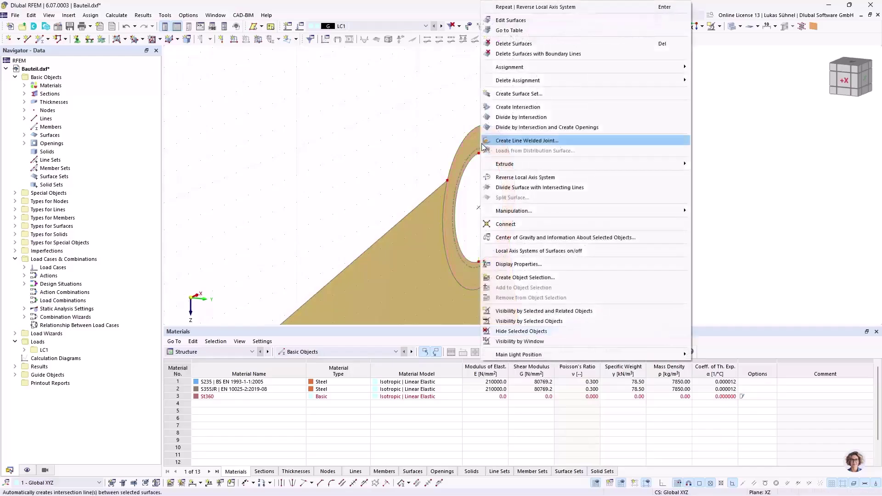
pyautogui.moveTo(575, 166)
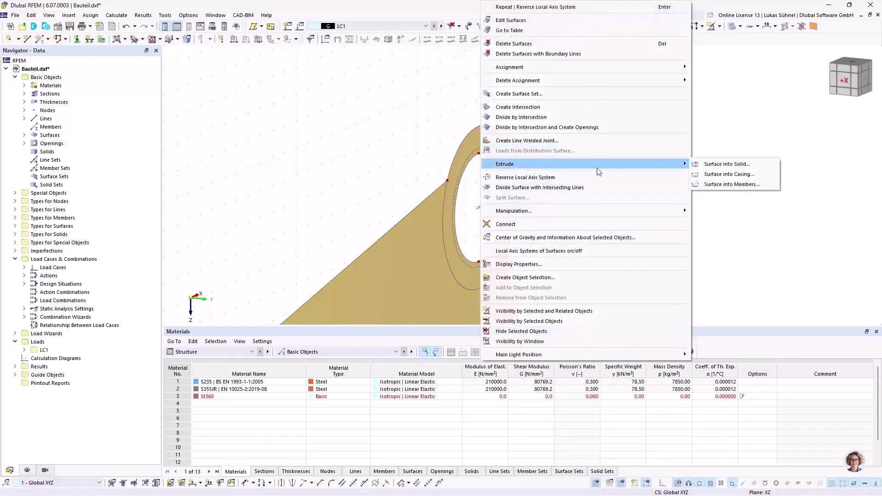
pyautogui.click(748, 165)
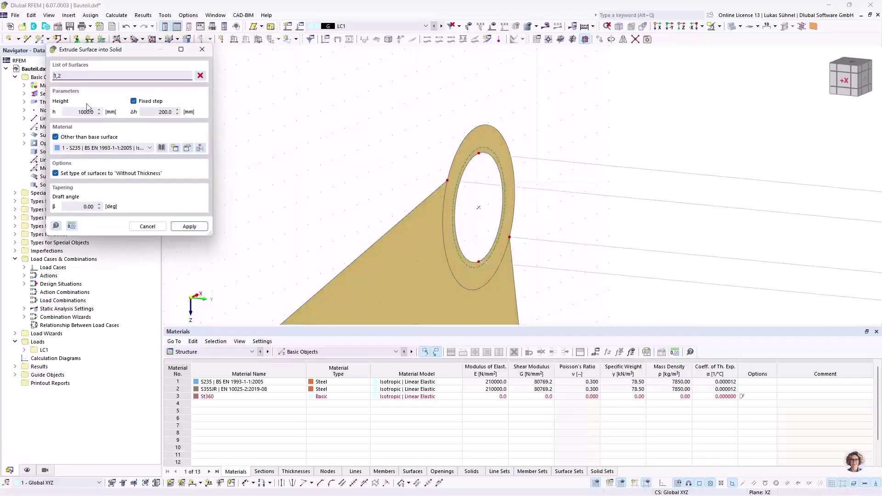
pyautogui.click(76, 110)
pyautogui.write('20')
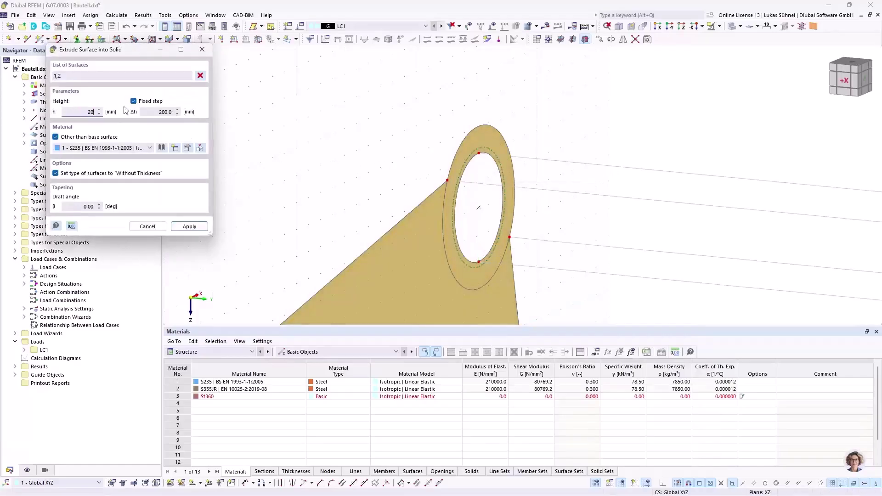
pyautogui.click(139, 103)
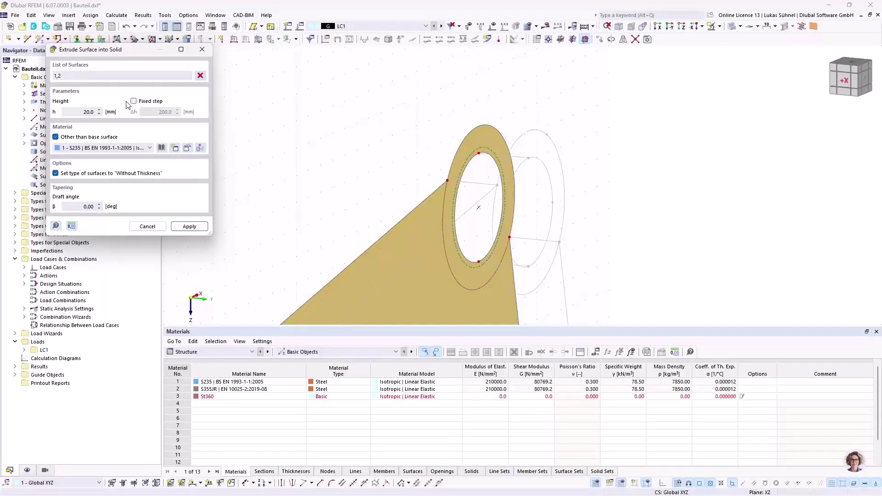
pyautogui.click(188, 227)
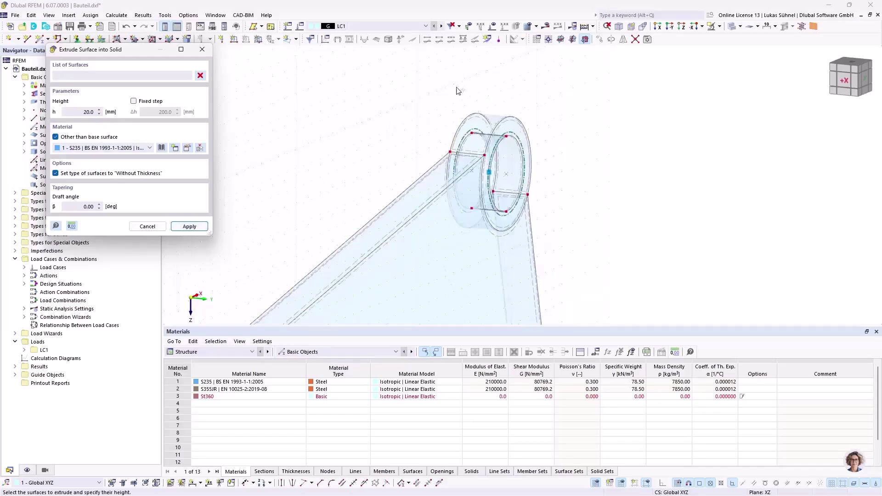
# Copy the 20 mm hub ring solid along its axis so the copy adjoins the outer face of the original ring.
pyautogui.scroll(3, 506, 126)
pyautogui.keyDown('ctrl'); pyautogui.moveTo(420, 227); pyautogui.dragTo(432, 213, button='middle'); pyautogui.keyUp('ctrl')
pyautogui.press('Escape')
pyautogui.scroll(4, 437, 138)
pyautogui.scroll(2, 449, 118)
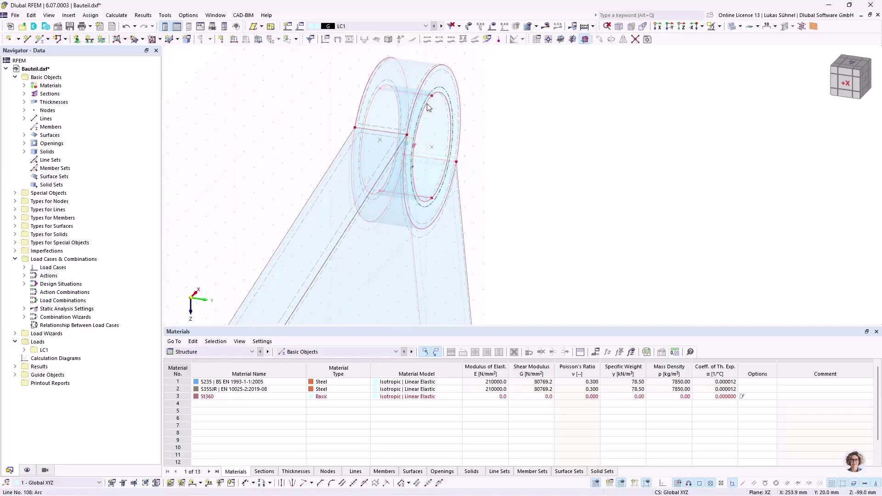
pyautogui.moveTo(492, 95); pyautogui.dragTo(500, 179, button='middle')
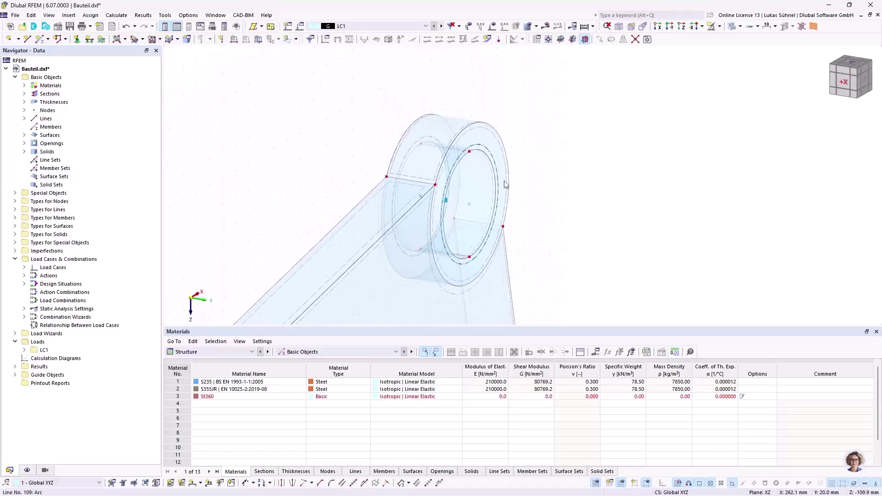
pyautogui.keyDown('ctrl'); pyautogui.moveTo(511, 224); pyautogui.dragTo(543, 179, button='middle'); pyautogui.keyUp('ctrl')
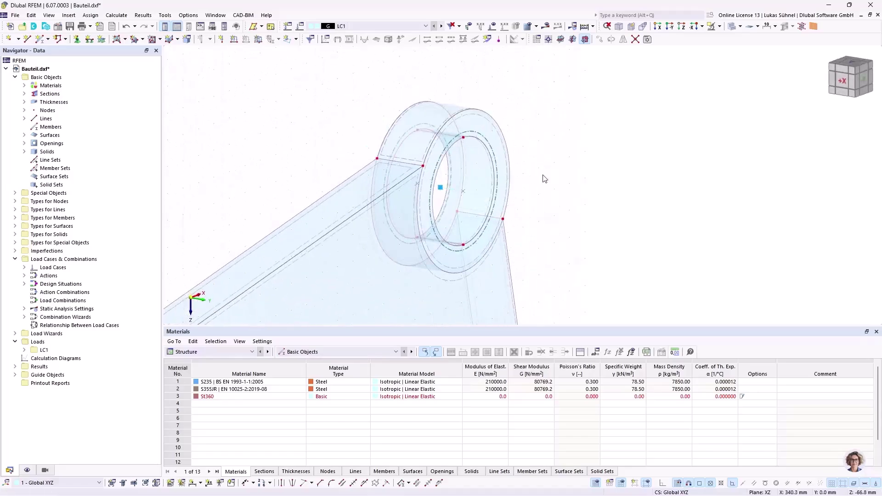
pyautogui.scroll(2, 468, 190)
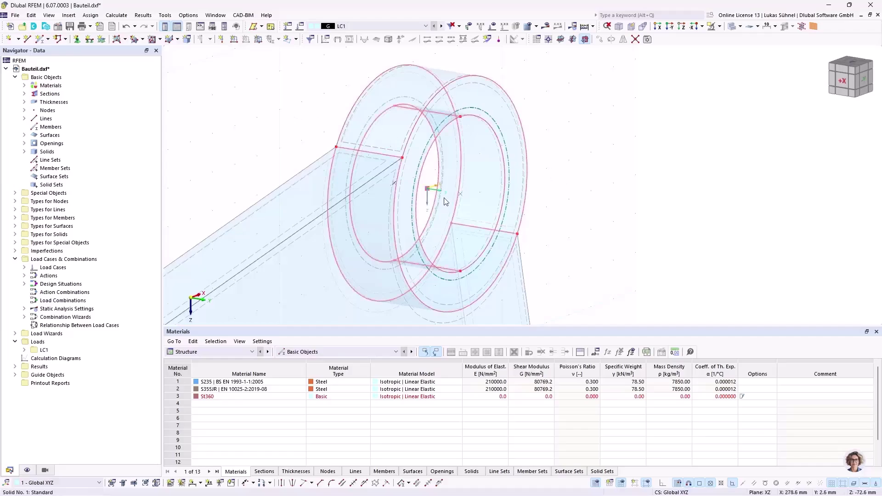
pyautogui.click(448, 209)
pyautogui.moveTo(448, 208); pyautogui.dragTo(371, 169, button='middle')
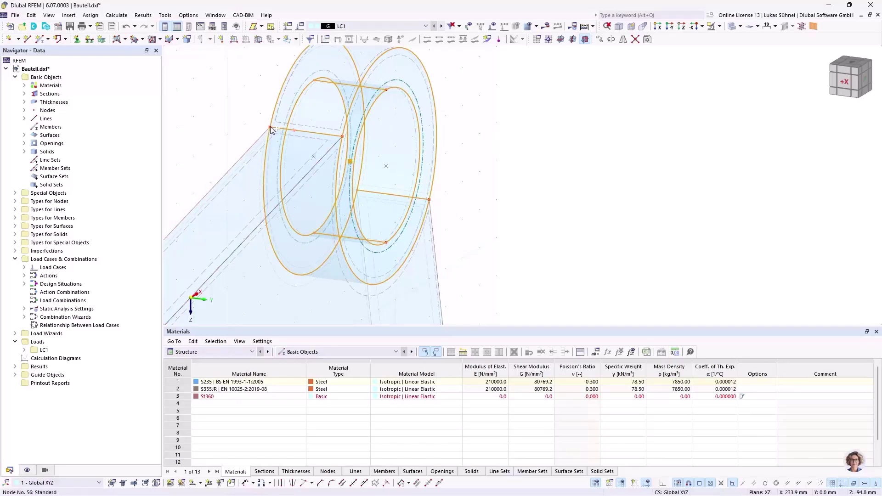
pyautogui.moveTo(289, 131); pyautogui.dragTo(325, 132)
pyautogui.keyDown('ctrl'); pyautogui.moveTo(430, 146); pyautogui.dragTo(345, 138); pyautogui.keyUp('ctrl')
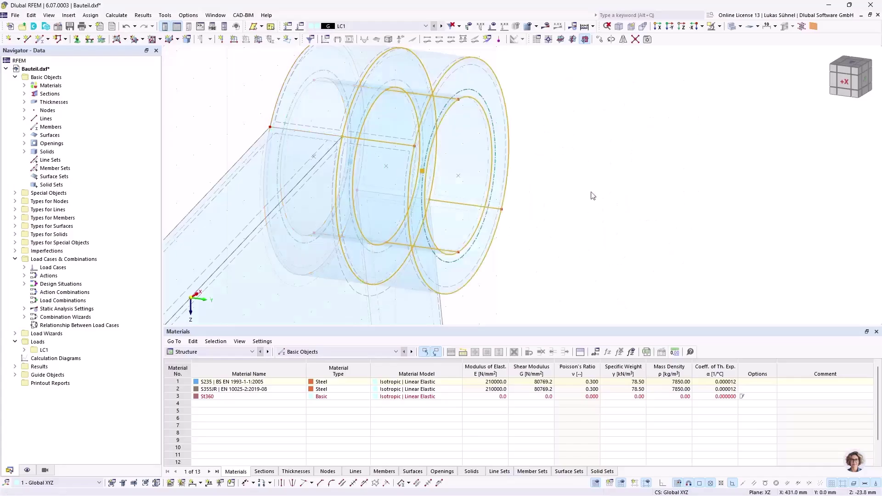
# Shorten the copied hub ring solid to 10 mm by moving its free end face toward the arm.
pyautogui.scroll(-2, 526, 177)
pyautogui.press('F3')
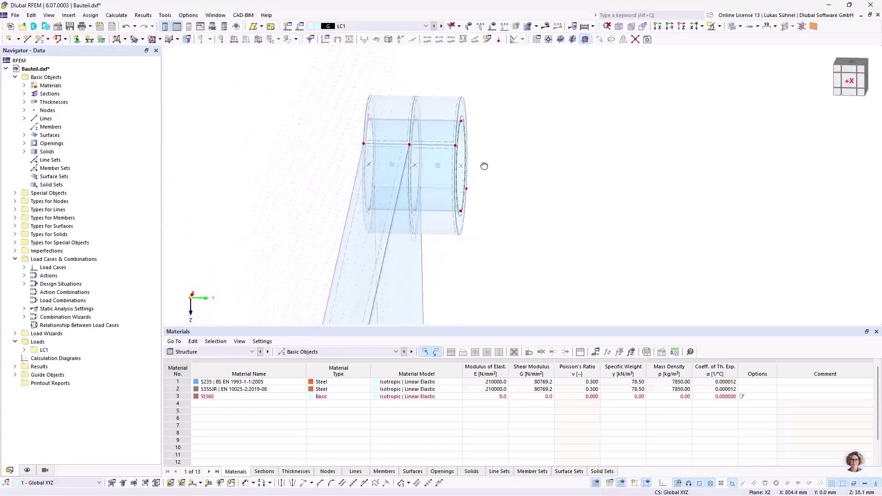
pyautogui.moveTo(423, 81); pyautogui.dragTo(472, 260)
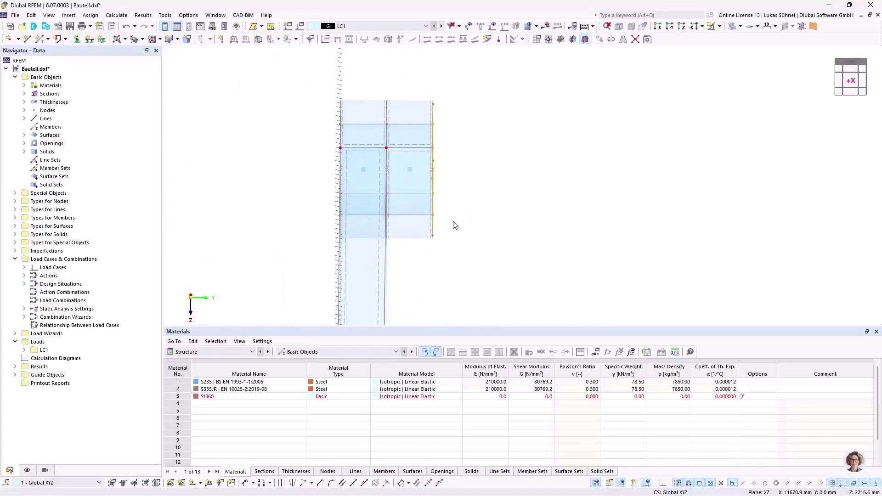
pyautogui.keyDown('ctrl'); pyautogui.moveTo(493, 185); pyautogui.dragTo(478, 183, button='middle'); pyautogui.keyUp('ctrl')
pyautogui.scroll(2, 451, 113)
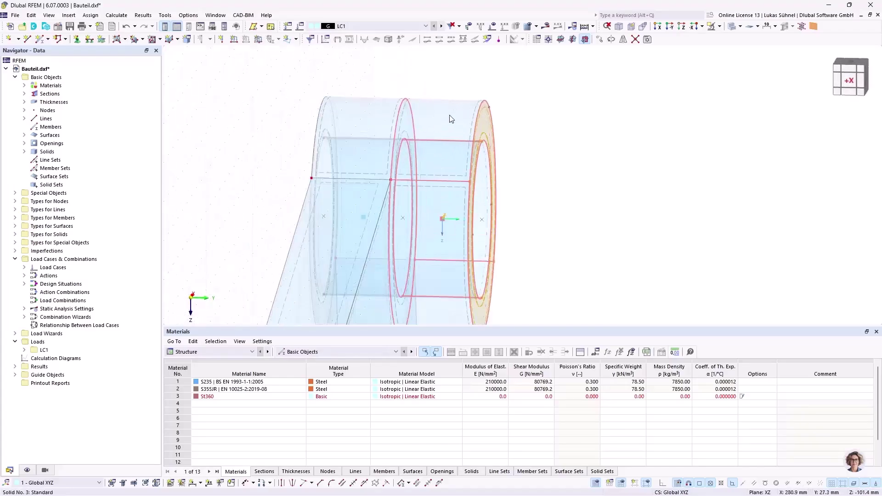
pyautogui.scroll(2, 487, 109)
pyautogui.scroll(-3, 480, 101)
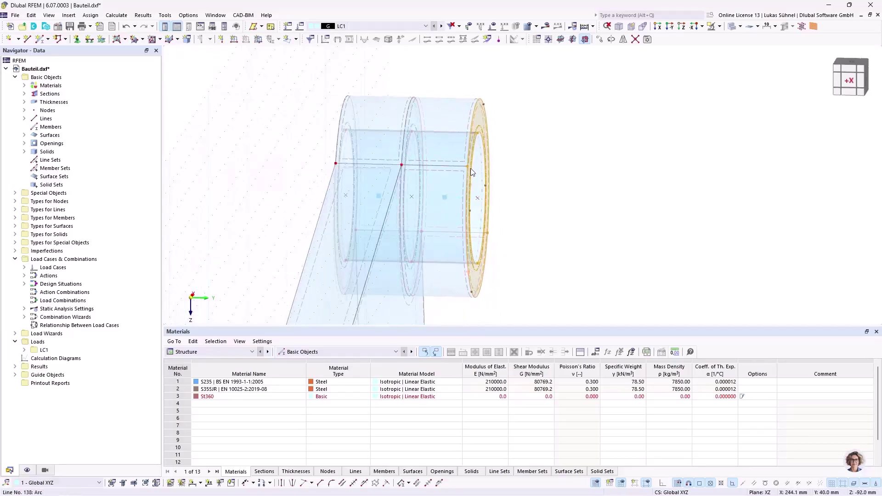
pyautogui.scroll(3, 412, 156)
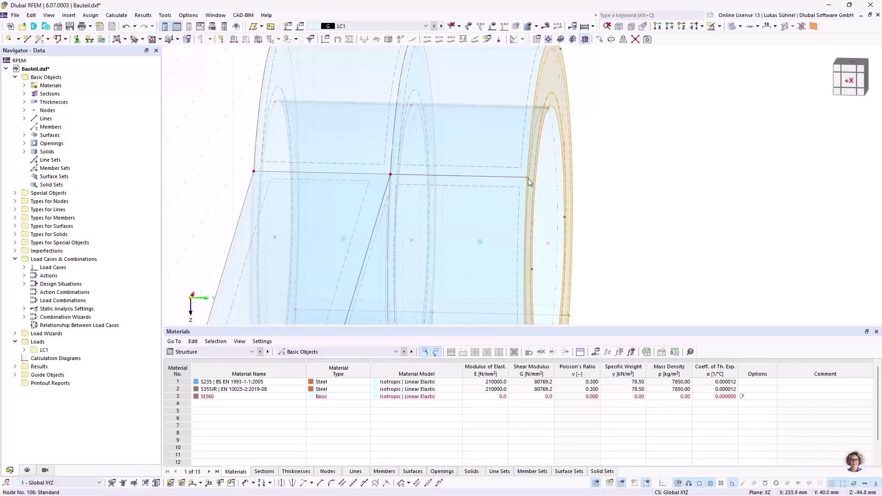
pyautogui.scroll(-2, 528, 182)
pyautogui.moveTo(527, 178)
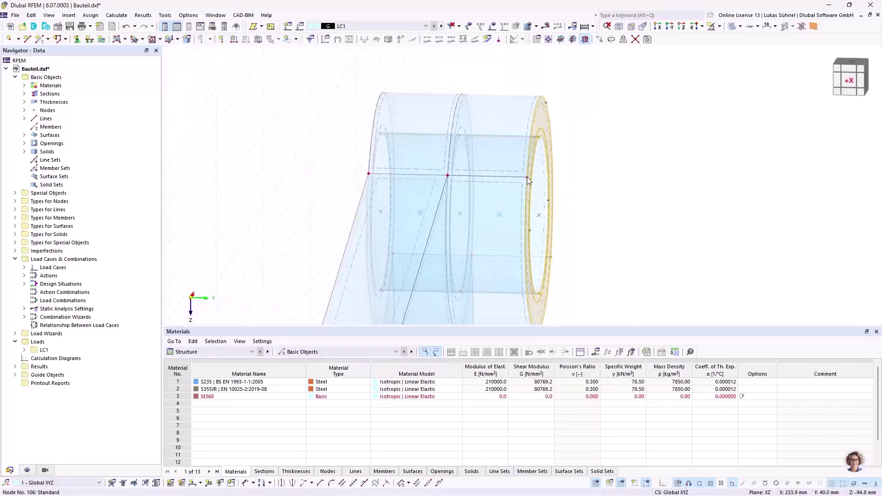
pyautogui.moveTo(527, 177); pyautogui.dragTo(487, 177)
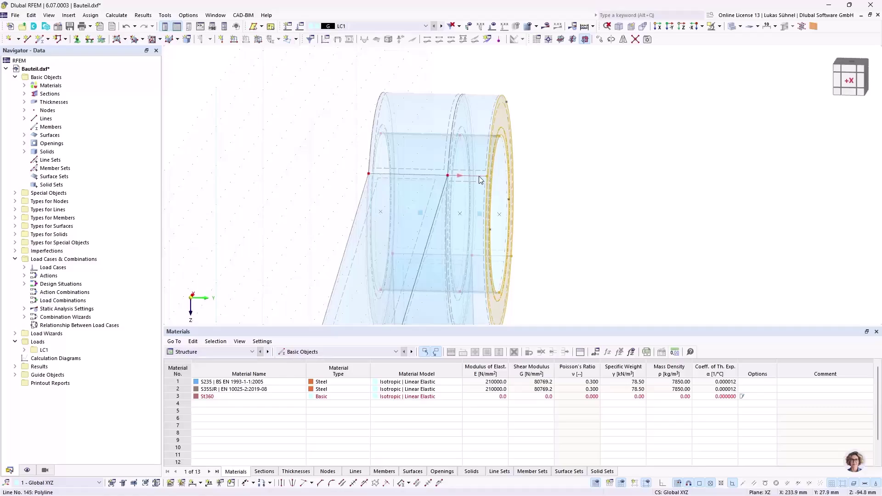
pyautogui.moveTo(553, 161); pyautogui.dragTo(496, 134, button='middle')
pyautogui.scroll(2, 438, 110)
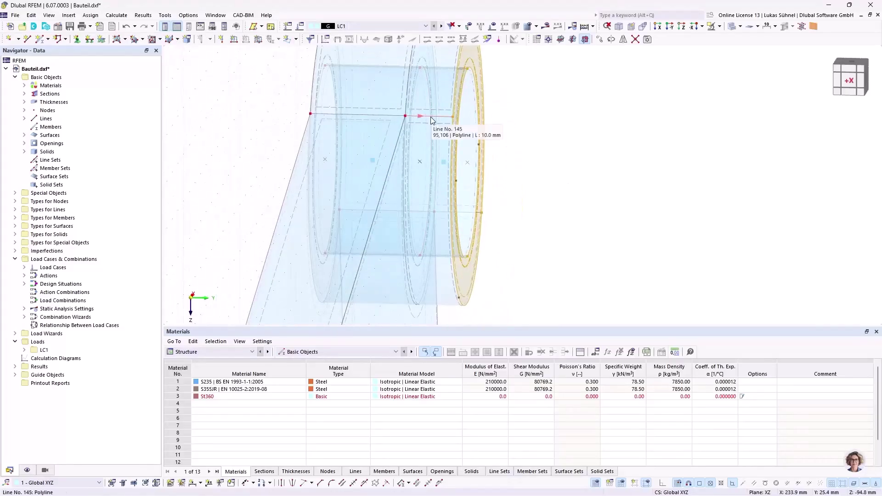
pyautogui.scroll(-3, 483, 160)
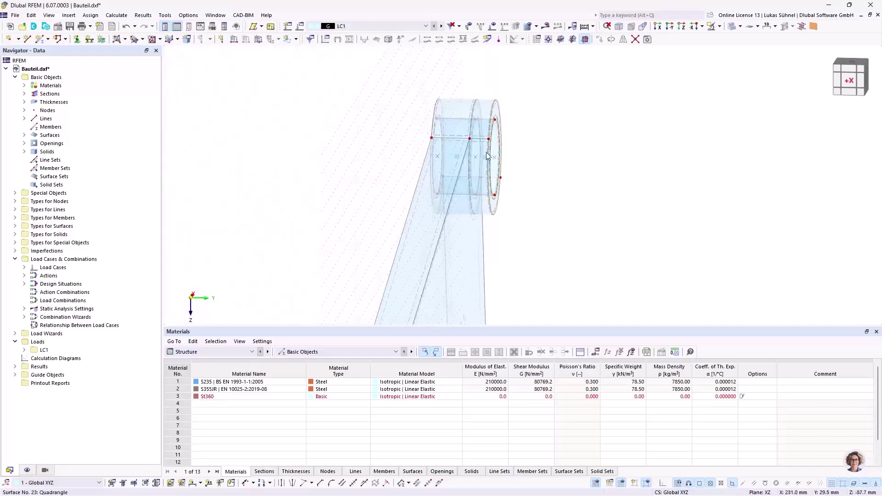
# Copy the 10 mm hub ring solid onto the opposite side of the hub.
pyautogui.keyDown('ctrl'); pyautogui.moveTo(554, 164); pyautogui.dragTo(576, 174, button='middle'); pyautogui.keyUp('ctrl')
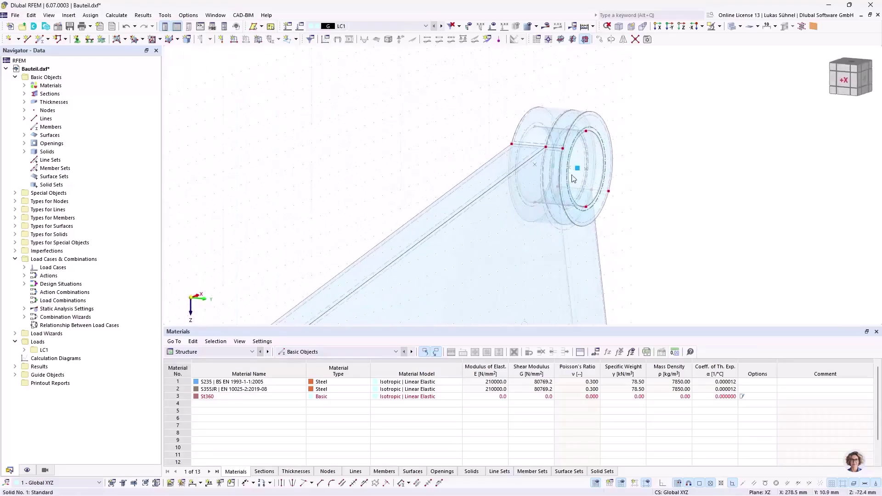
pyautogui.click(575, 173)
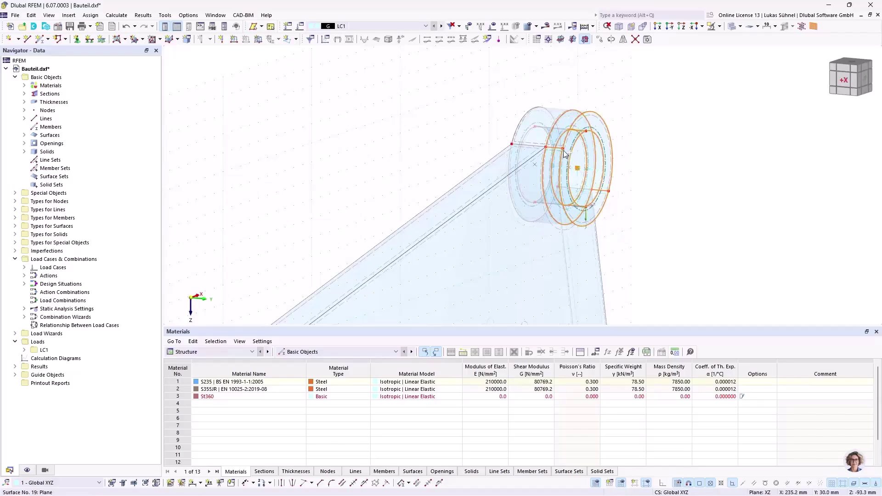
pyautogui.moveTo(565, 152); pyautogui.dragTo(512, 146)
pyautogui.click(452, 143)
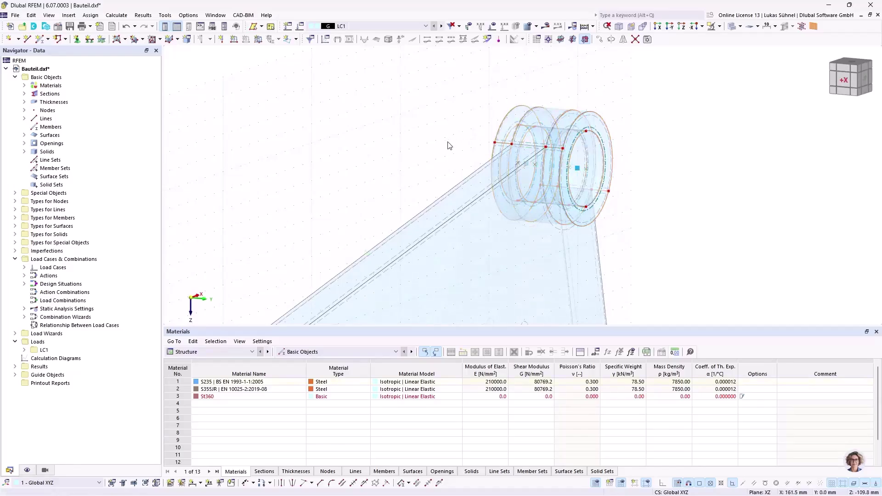
pyautogui.keyDown('ctrl'); pyautogui.moveTo(461, 145); pyautogui.dragTo(445, 120, button='middle'); pyautogui.keyUp('ctrl')
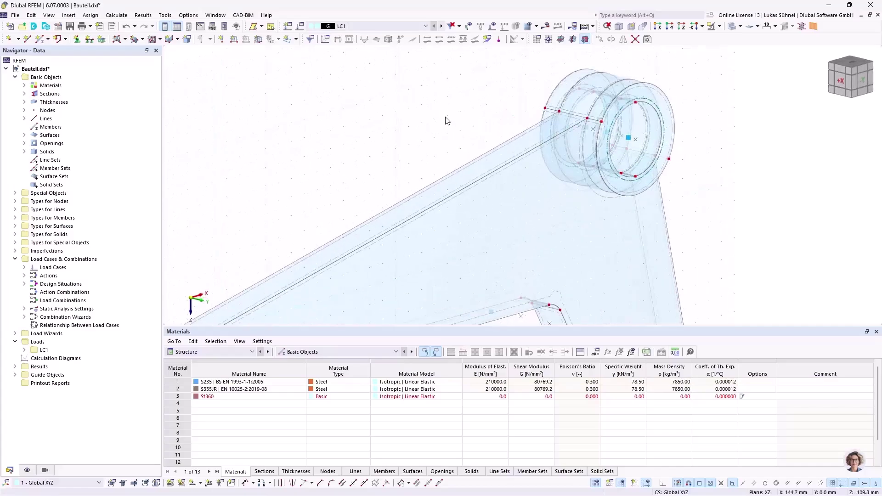
# Move the work plane origin to a node on the arm face at Y = 20 mm.
pyautogui.scroll(-2, 446, 123)
pyautogui.keyDown('ctrl'); pyautogui.moveTo(645, 152); pyautogui.dragTo(598, 135, button='middle'); pyautogui.keyUp('ctrl')
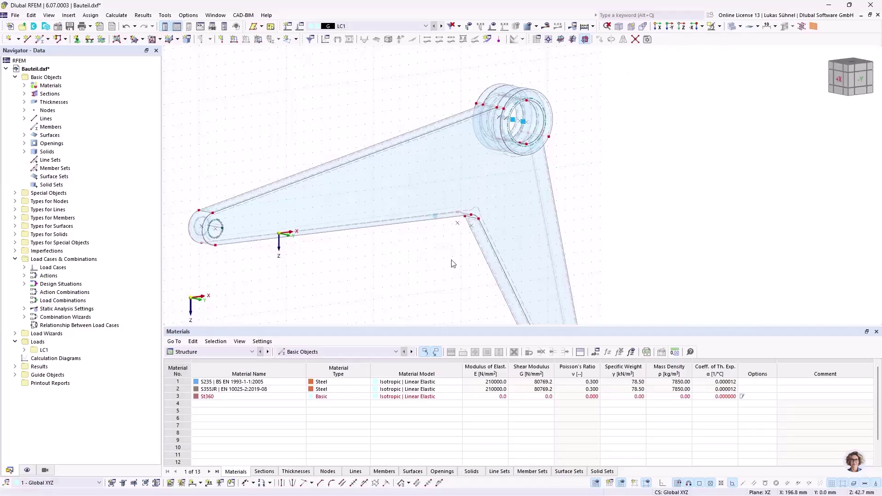
pyautogui.keyDown('ctrl'); pyautogui.moveTo(451, 256); pyautogui.dragTo(445, 238, button='middle'); pyautogui.keyUp('ctrl')
pyautogui.scroll(-1, 363, 217)
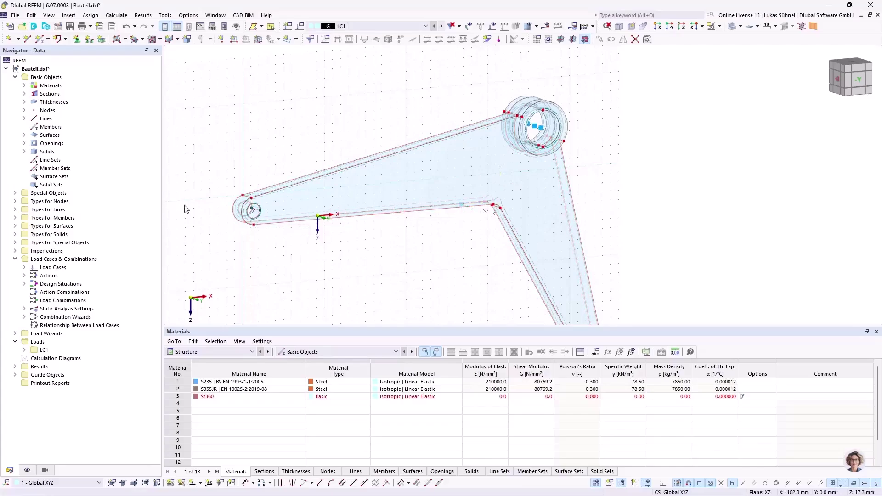
pyautogui.keyDown('ctrl'); pyautogui.moveTo(270, 106); pyautogui.dragTo(420, 130, button='middle'); pyautogui.keyUp('ctrl')
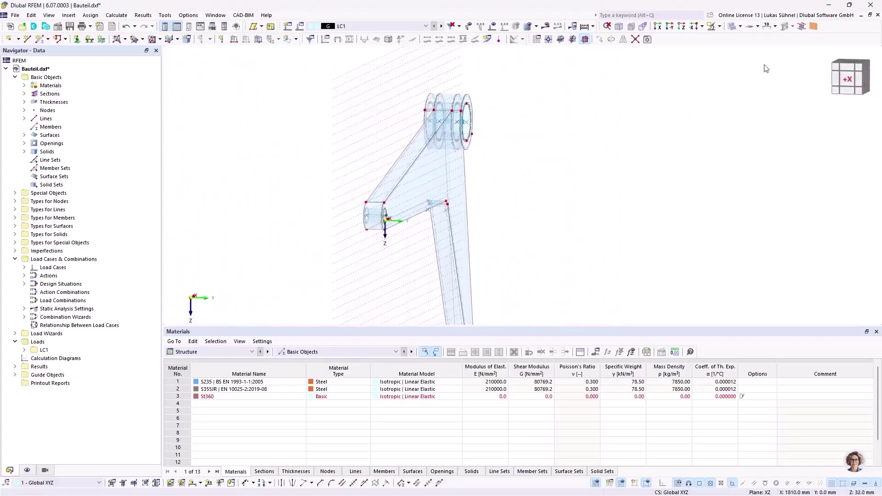
pyautogui.click(548, 41)
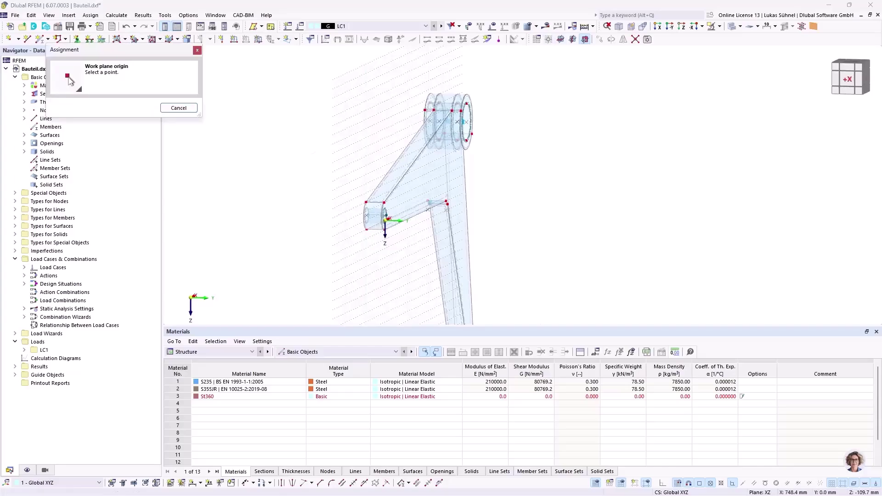
pyautogui.scroll(3, 382, 205)
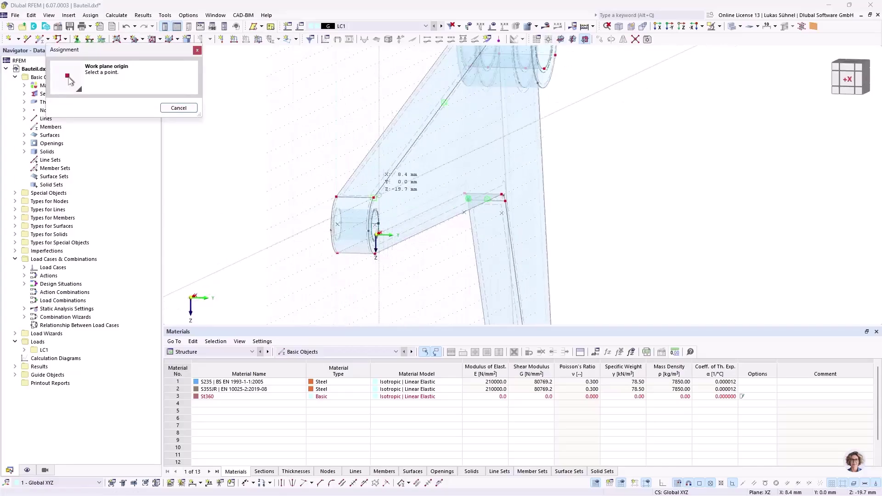
pyautogui.click(462, 212)
# Isolate the objects lying in the arm face plane at Y = 20 mm with Visibility by Selected Objects and view them along -Y.
pyautogui.scroll(-3, 463, 215)
pyautogui.keyDown('ctrl'); pyautogui.moveTo(463, 216); pyautogui.dragTo(469, 225, button='middle'); pyautogui.keyUp('ctrl')
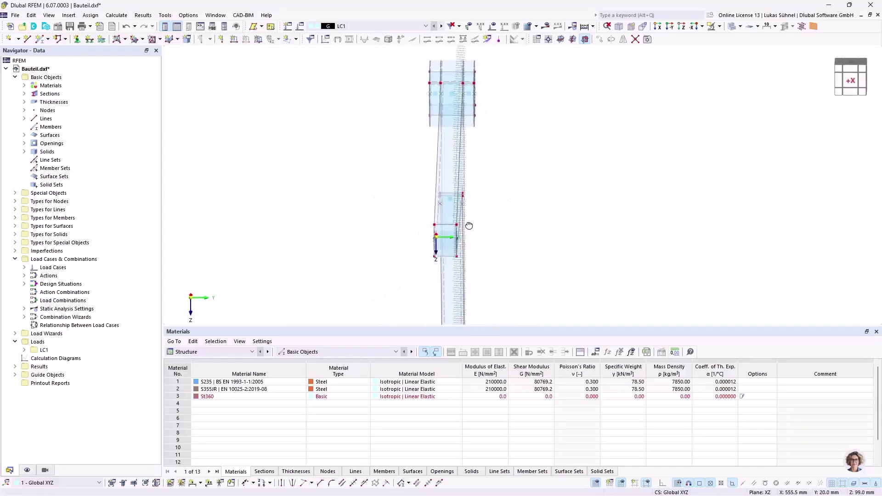
pyautogui.scroll(-2, 453, 106)
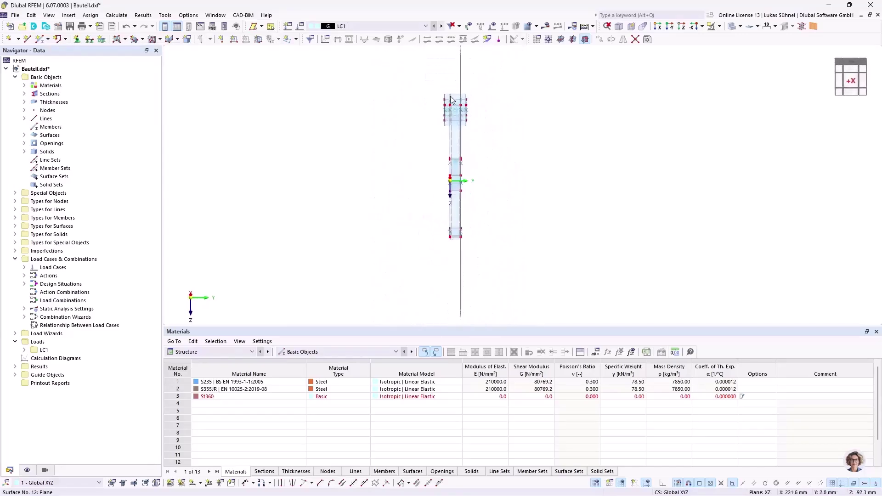
pyautogui.moveTo(488, 161); pyautogui.dragTo(445, 136, button='middle')
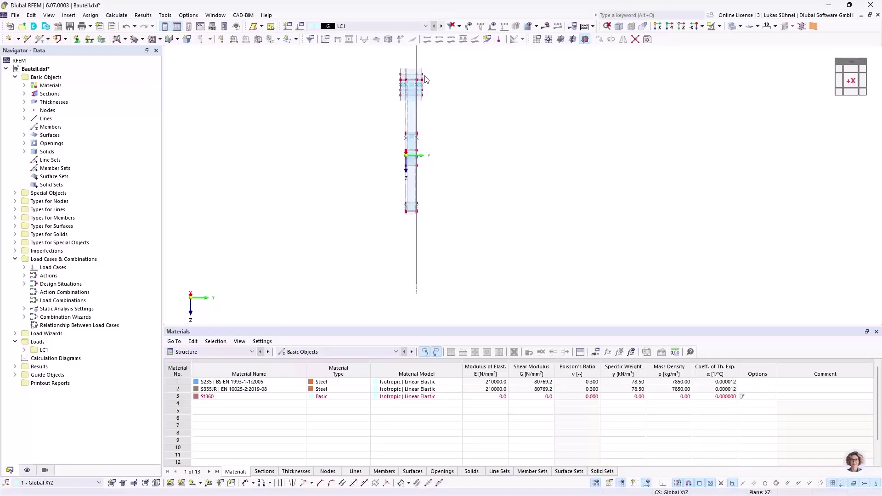
pyautogui.scroll(2, 425, 79)
pyautogui.scroll(1, 415, 91)
pyautogui.scroll(-1, 415, 91)
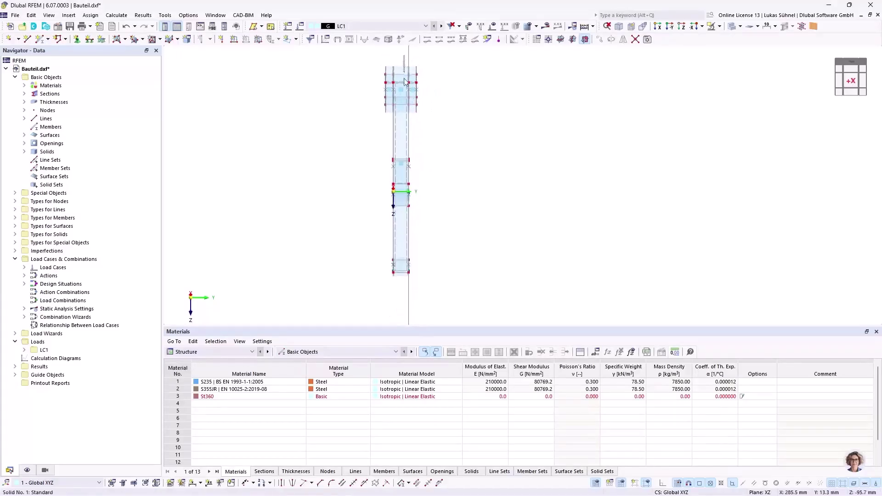
pyautogui.moveTo(405, 110); pyautogui.dragTo(413, 277)
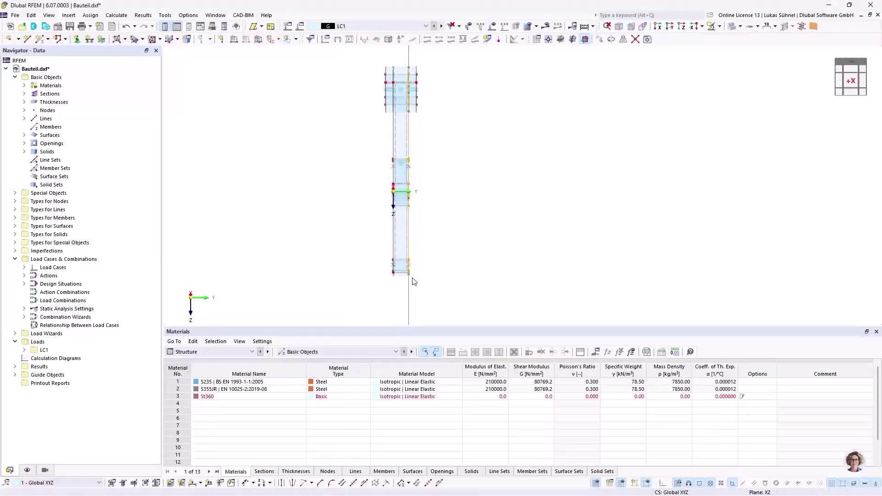
pyautogui.click(719, 26)
pyautogui.click(736, 49)
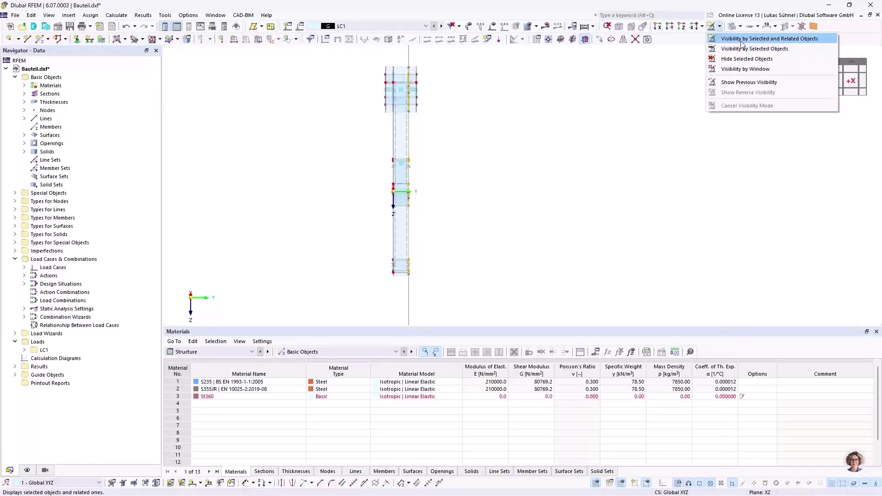
pyautogui.rightClick(450, 131)
pyautogui.click(469, 301)
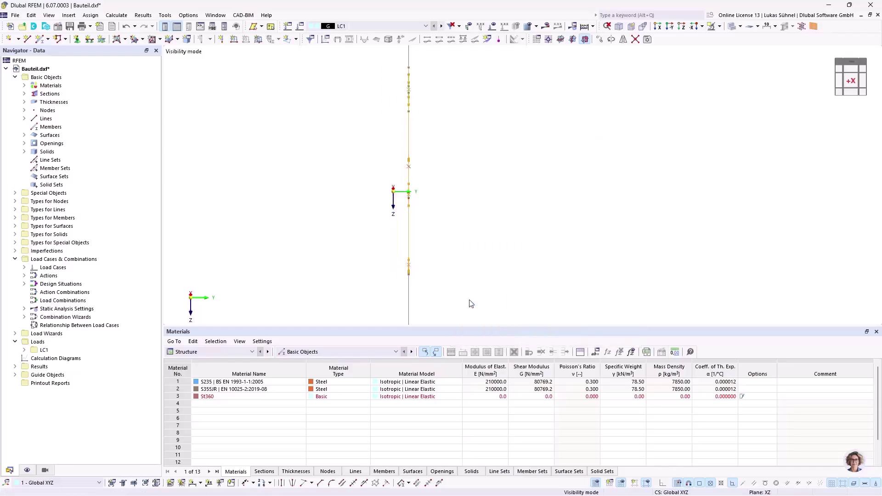
pyautogui.click(839, 80)
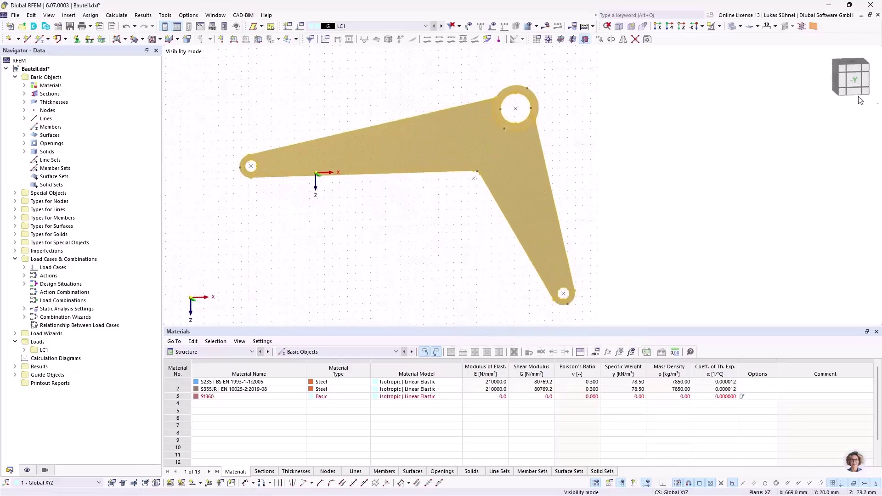
pyautogui.click(594, 127)
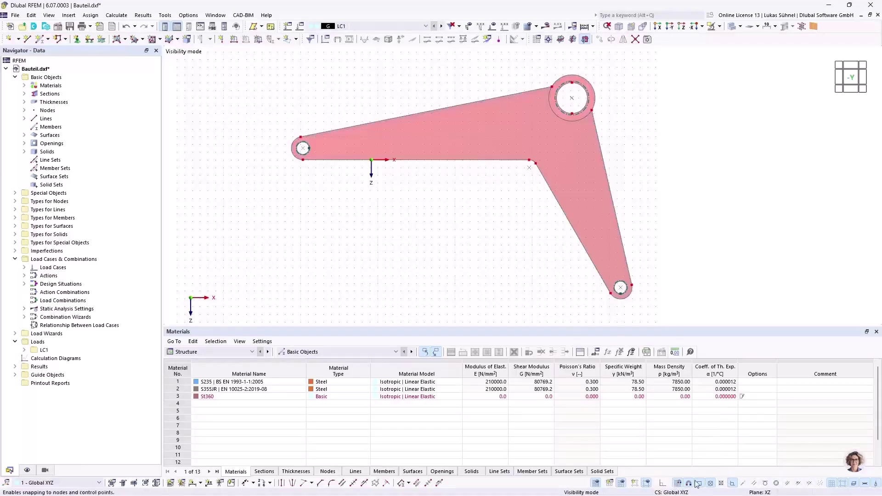
# Enable the Parallel and Parts of line snaps in the Standard object snap settings and set the number of line parts.
pyautogui.rightClick(749, 484)
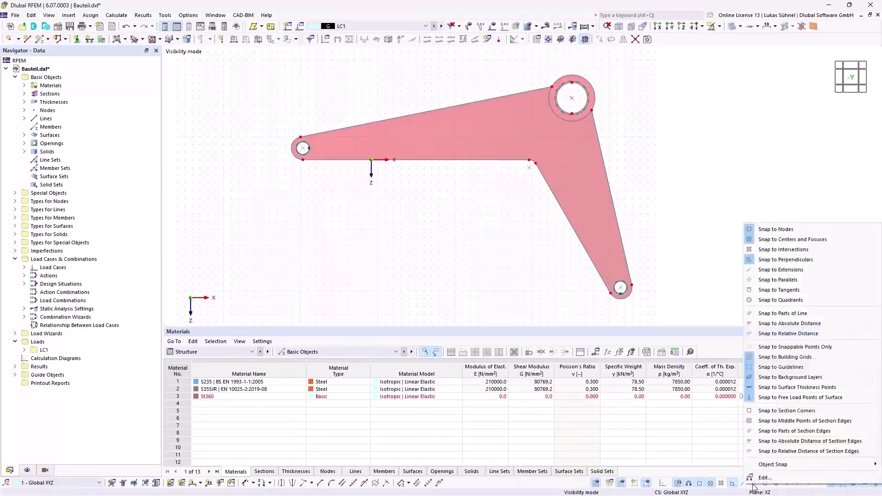
pyautogui.click(767, 473)
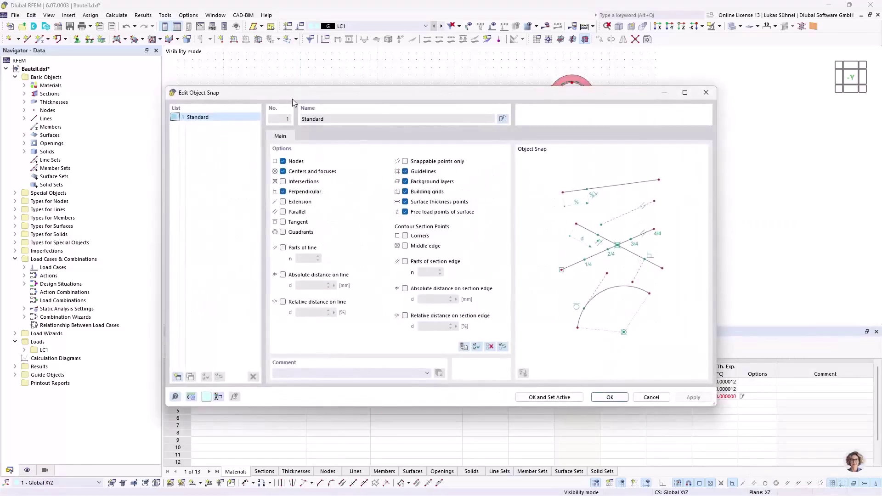
pyautogui.moveTo(293, 96); pyautogui.dragTo(290, 56)
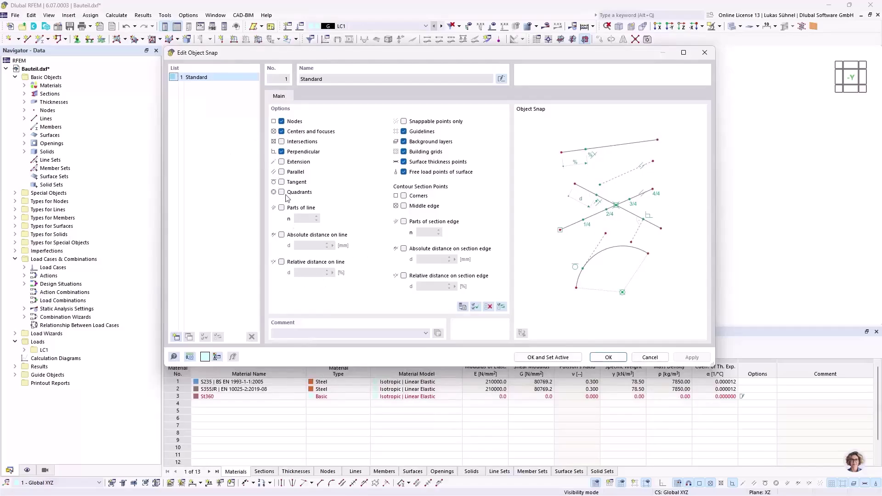
pyautogui.click(281, 172)
pyautogui.click(282, 208)
pyautogui.doubleClick(308, 219)
pyautogui.click(609, 358)
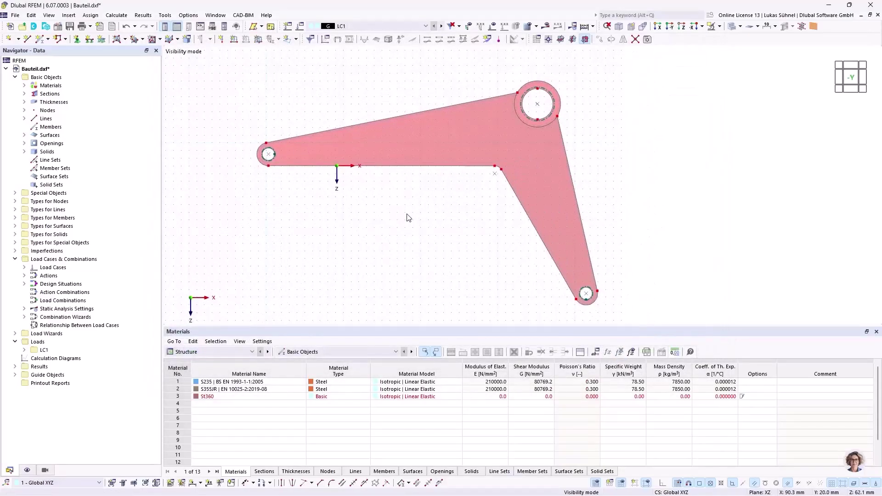
# Create parallel lines offset 7 mm in the -z direction from the two straight edges meeting at the arm's inner corner.
pyautogui.scroll(1, 298, 154)
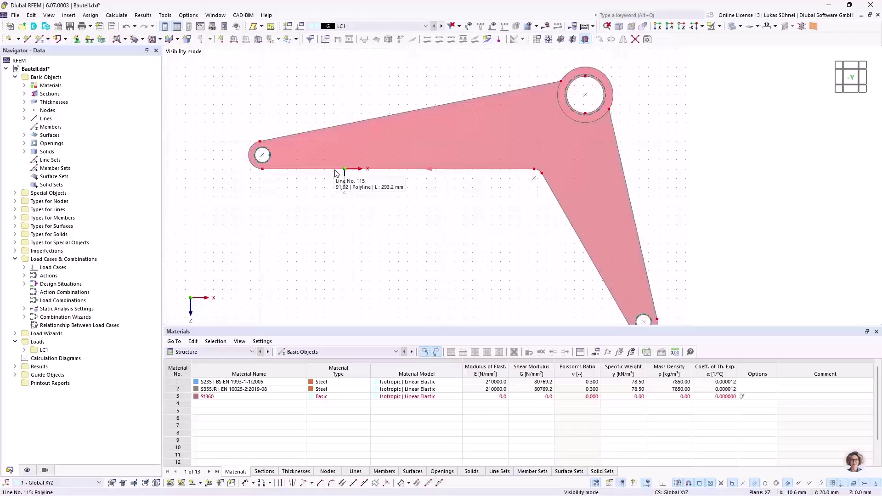
pyautogui.moveTo(344, 221); pyautogui.dragTo(323, 179, button='middle')
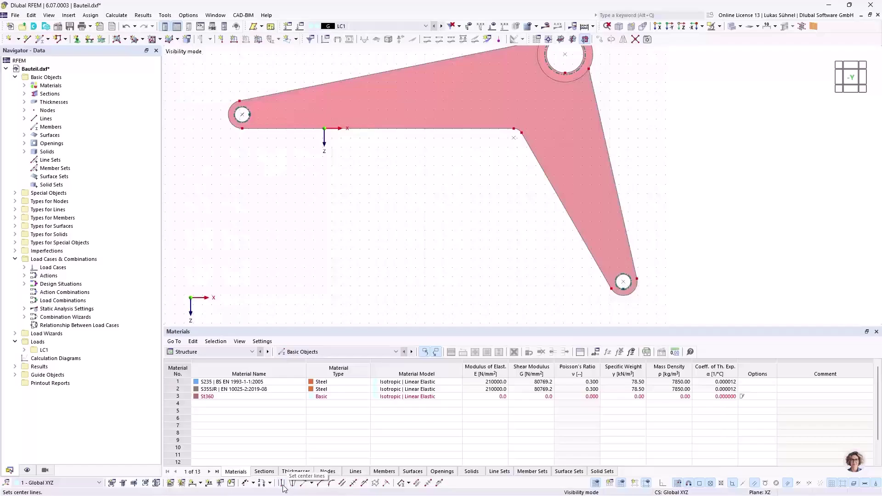
pyautogui.click(342, 485)
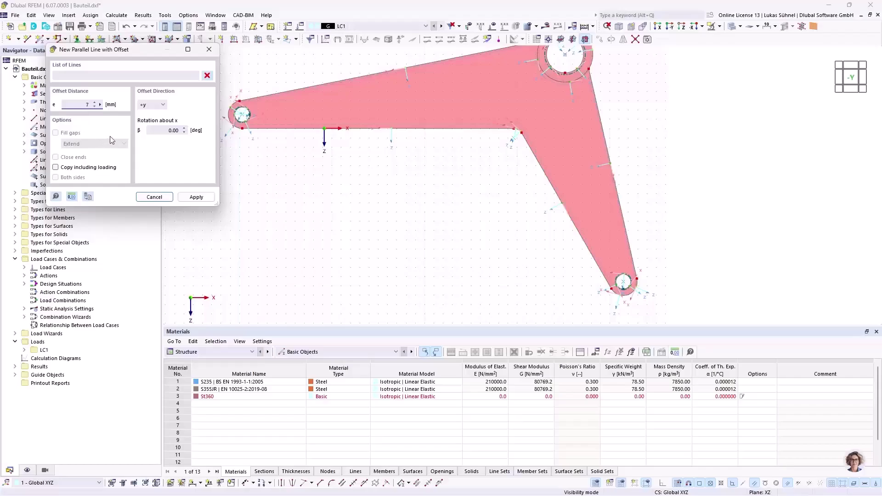
pyautogui.scroll(3, 259, 74)
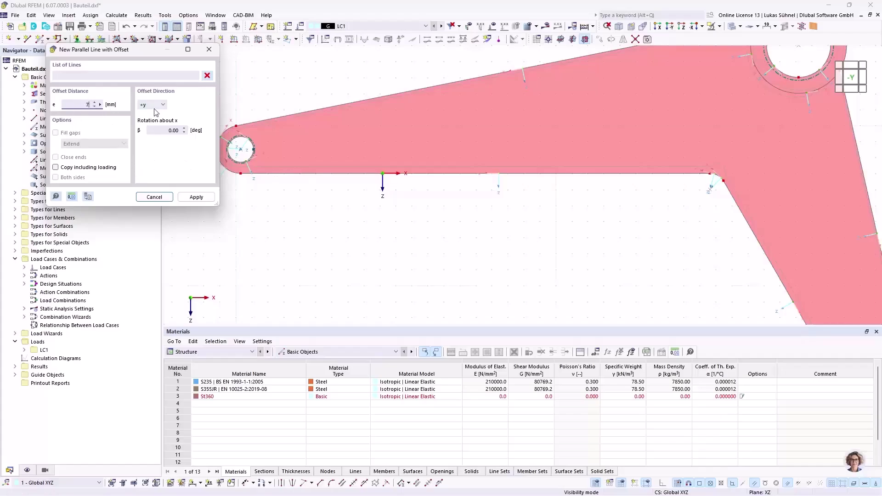
pyautogui.scroll(-4, 444, 223)
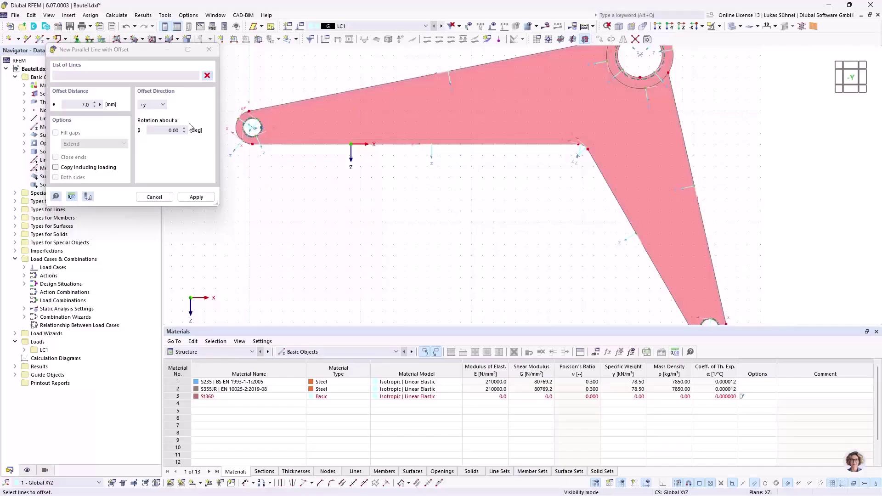
pyautogui.click(151, 104)
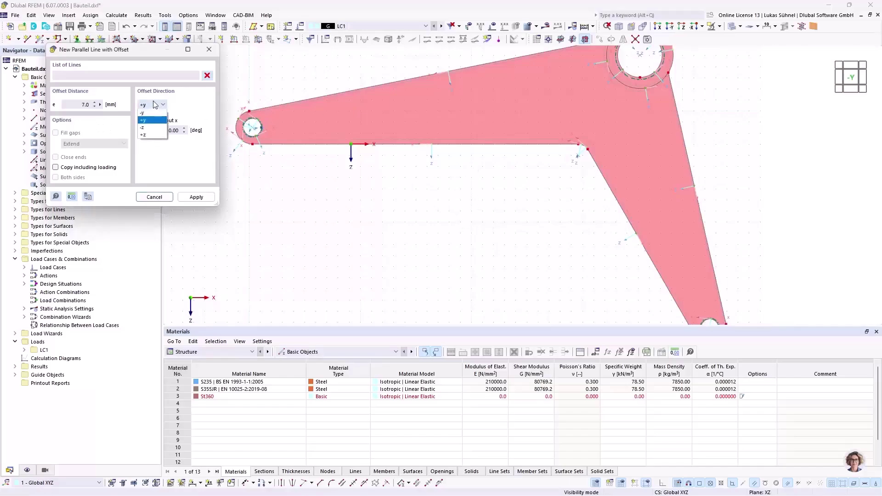
pyautogui.click(153, 128)
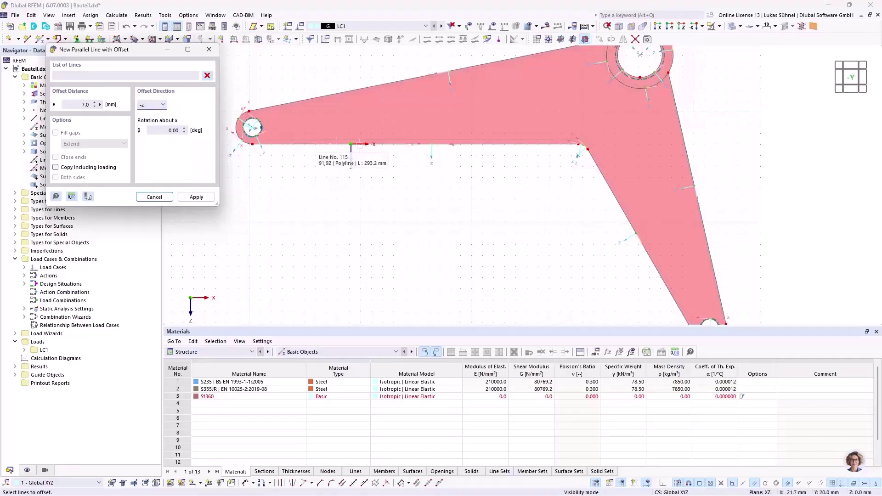
pyautogui.moveTo(492, 199)
pyautogui.mouseDown(button='middle')
pyautogui.moveTo(453, 189)
pyautogui.moveTo(486, 202)
pyautogui.mouseUp(button='middle')
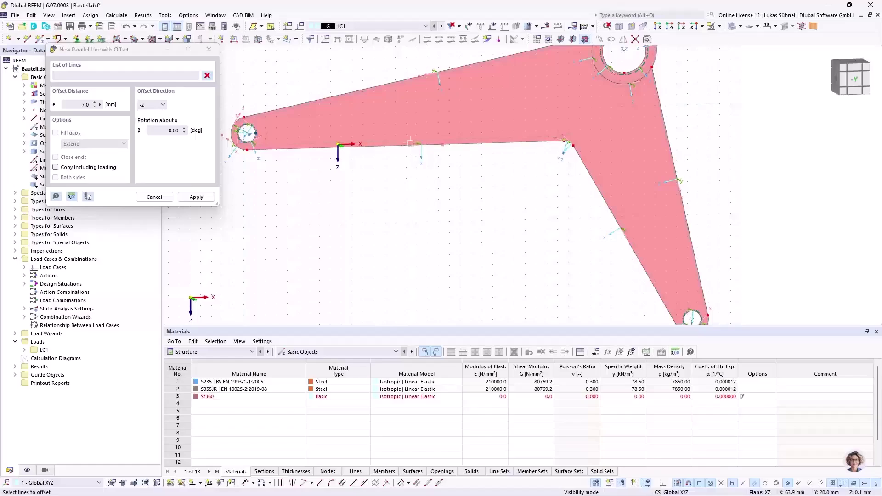
pyautogui.click(426, 145)
pyautogui.click(606, 219)
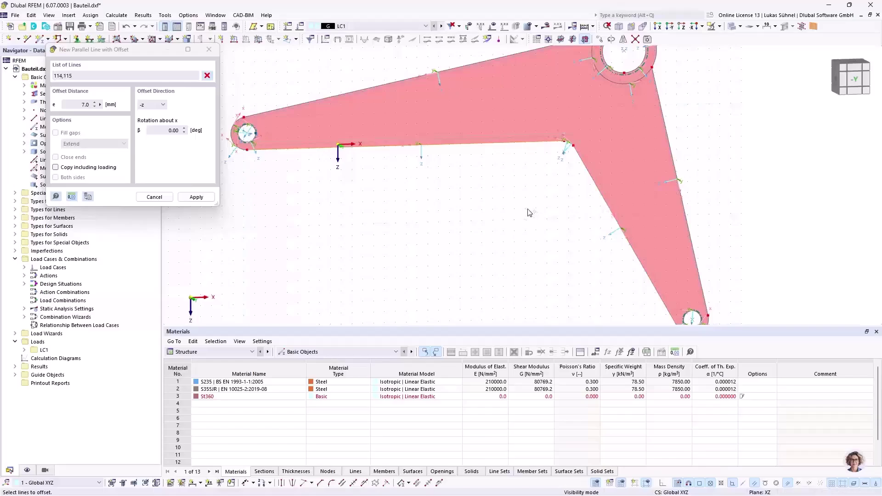
pyautogui.press('Return')
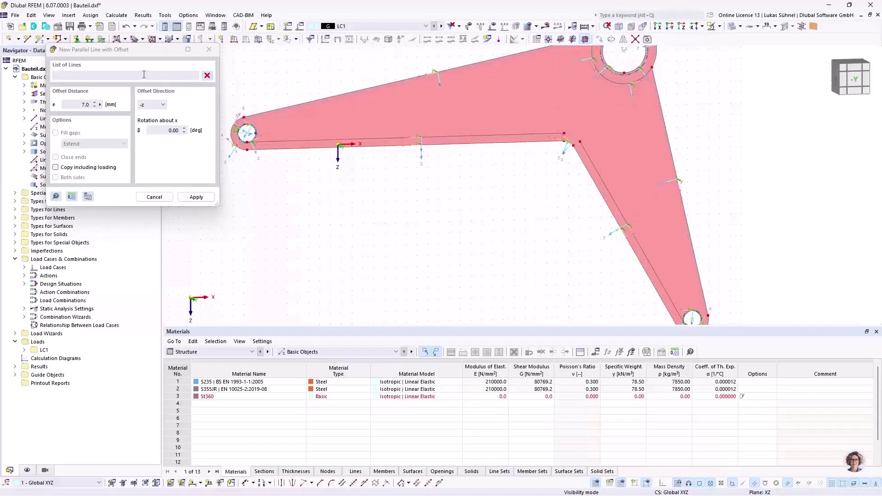
# Create parallel lines offset 7 mm in the +z direction from the two outer straight edges of the arm face.
pyautogui.click(157, 106)
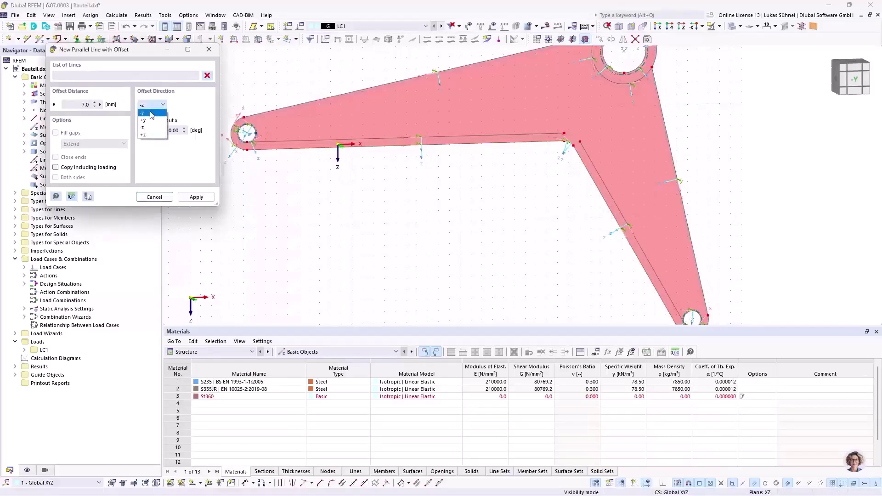
pyautogui.click(148, 136)
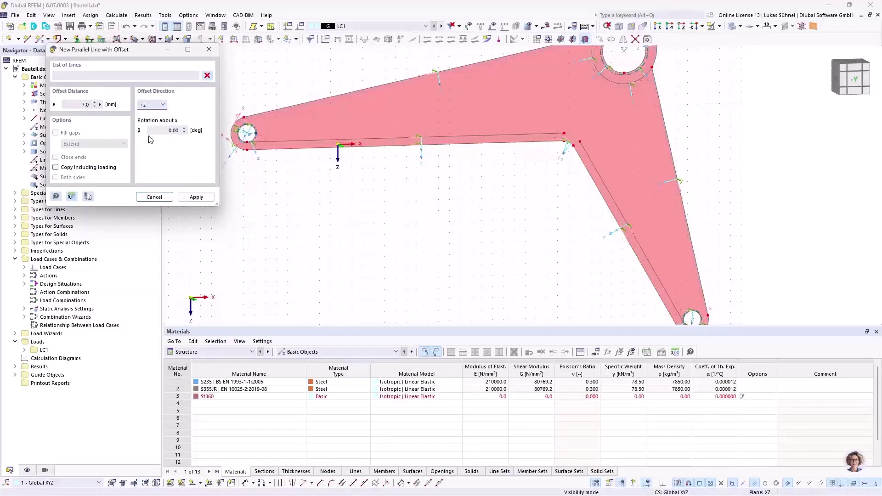
pyautogui.click(351, 92)
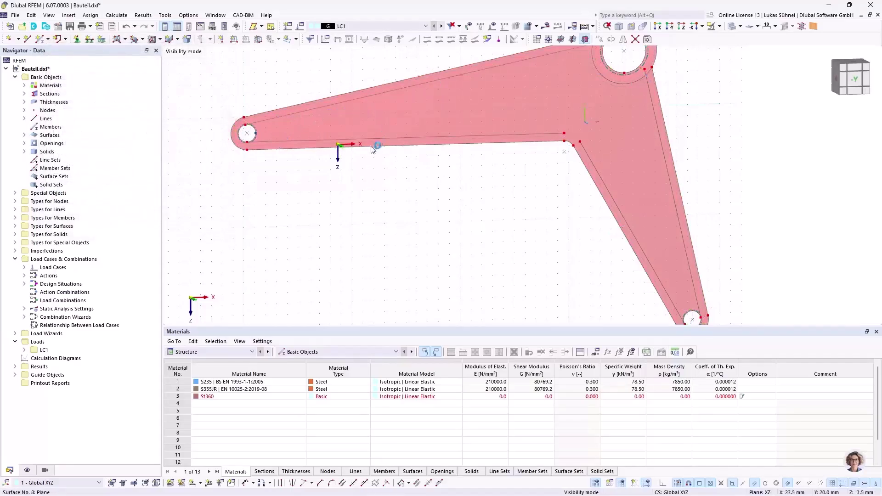
# Draw a single line about 74 mm long from the inner-corner end of the lower offset line to the upper offset line.
pyautogui.scroll(3, 299, 142)
pyautogui.scroll(-1, 321, 203)
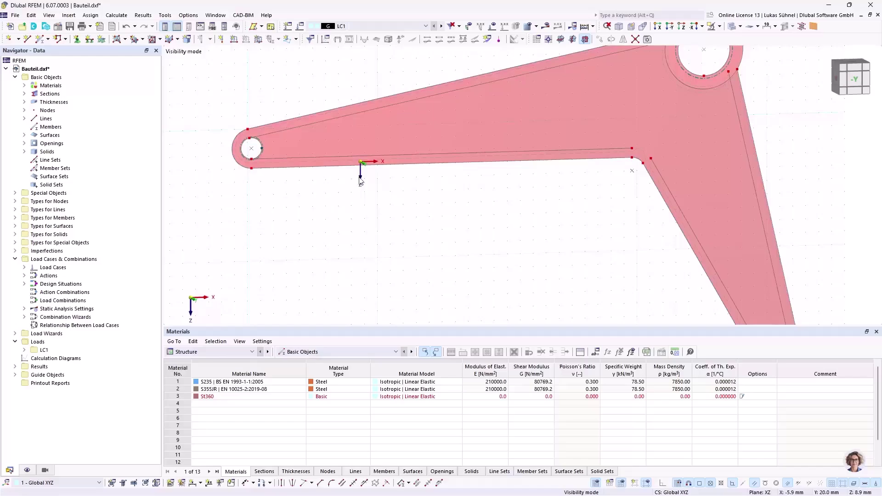
pyautogui.moveTo(380, 219); pyautogui.dragTo(294, 197, button='middle')
pyautogui.scroll(-1, 294, 196)
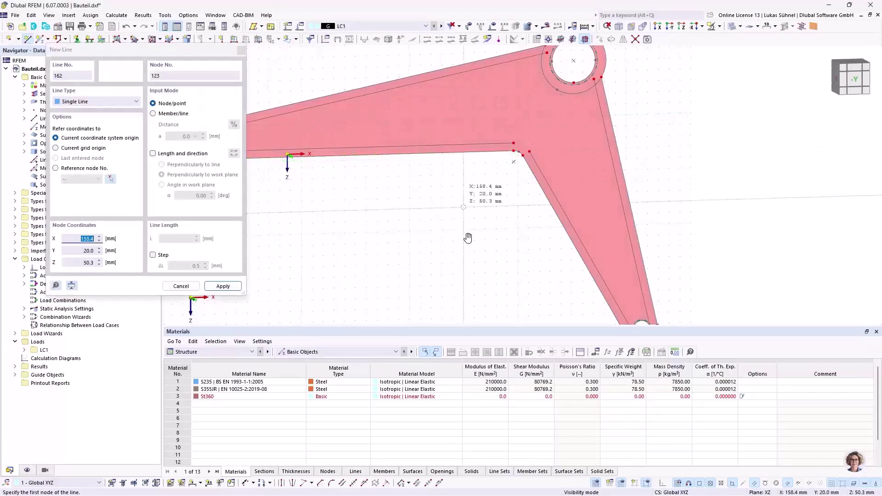
pyautogui.moveTo(468, 238); pyautogui.dragTo(478, 275, button='middle')
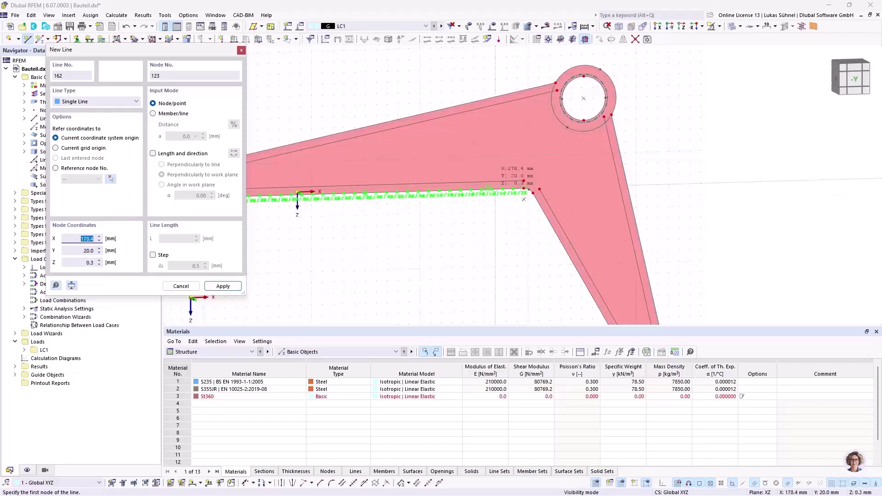
pyautogui.scroll(2, 524, 199)
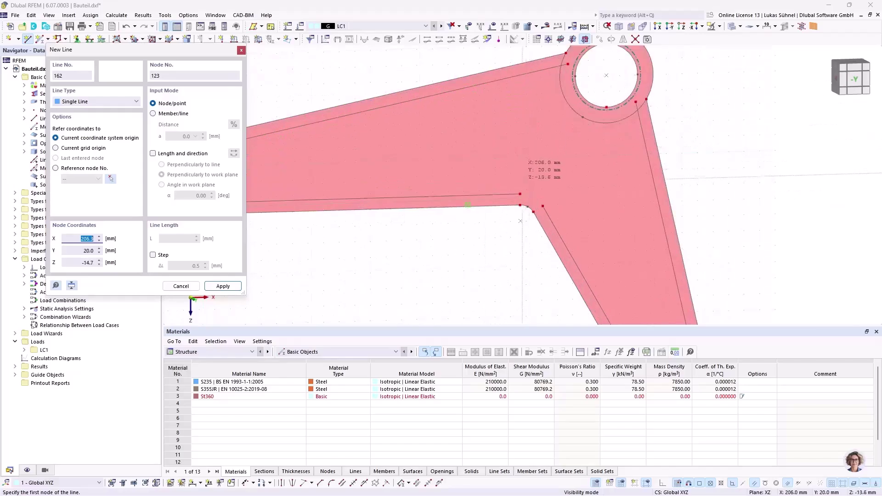
pyautogui.click(520, 194)
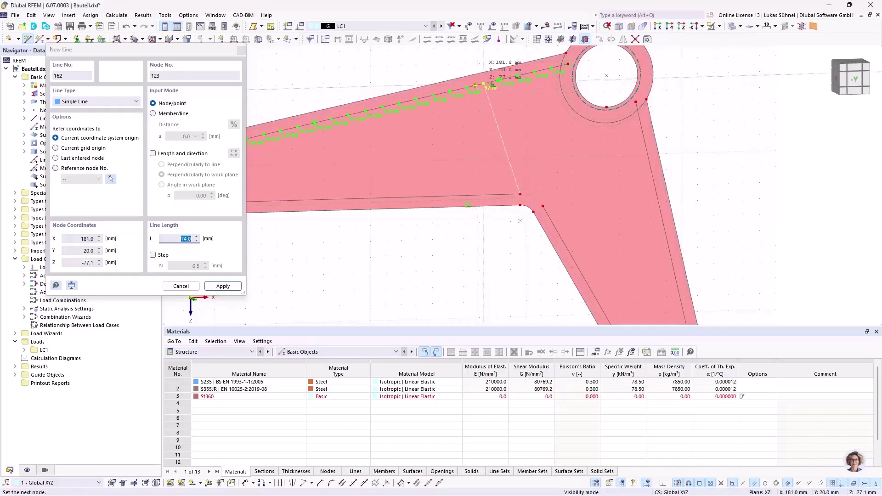
pyautogui.click(483, 85)
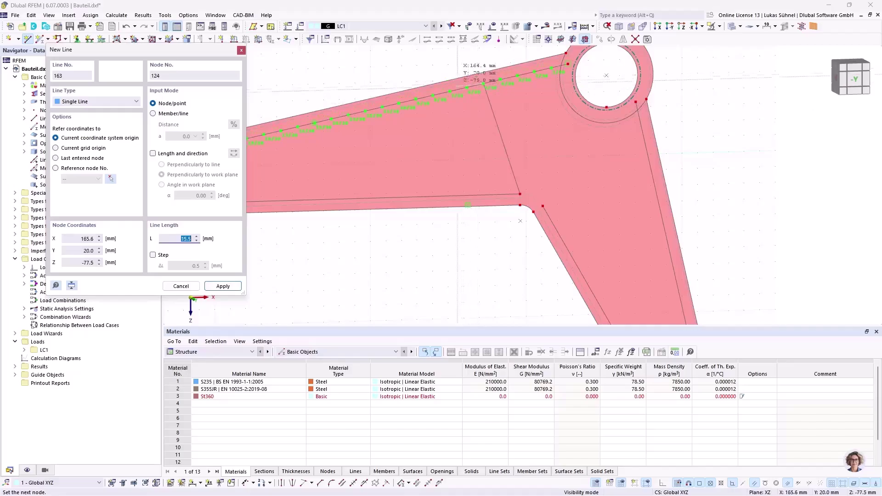
# Draw a diagonal line about 117 mm long from the cross line's upper end to the lower offset line at X = 87.3 mm.
pyautogui.moveTo(411, 151); pyautogui.dragTo(476, 123, button='middle')
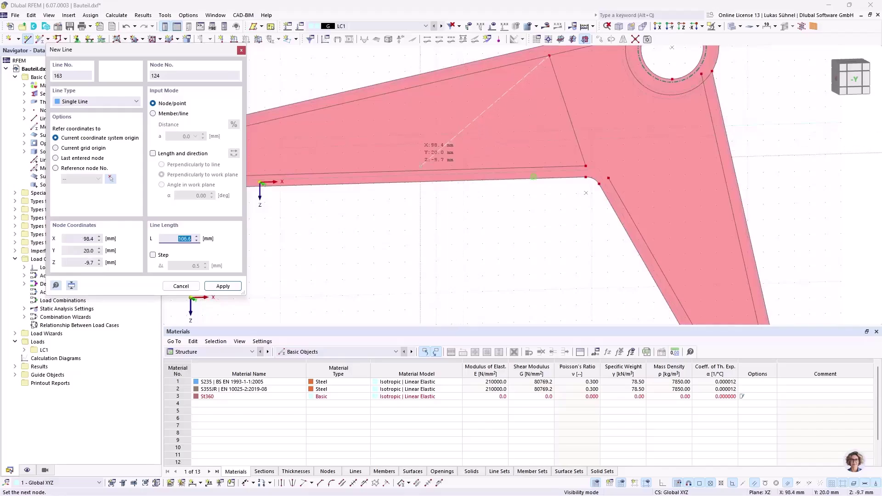
pyautogui.scroll(2, 413, 170)
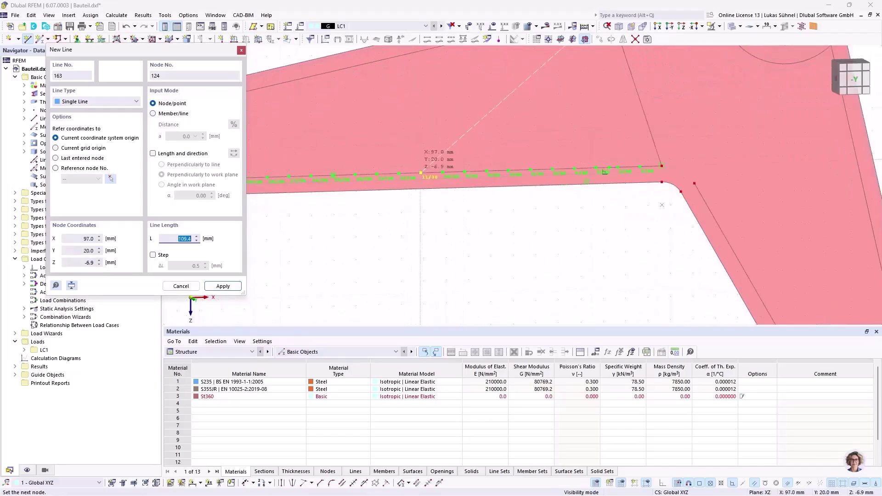
pyautogui.click(398, 173)
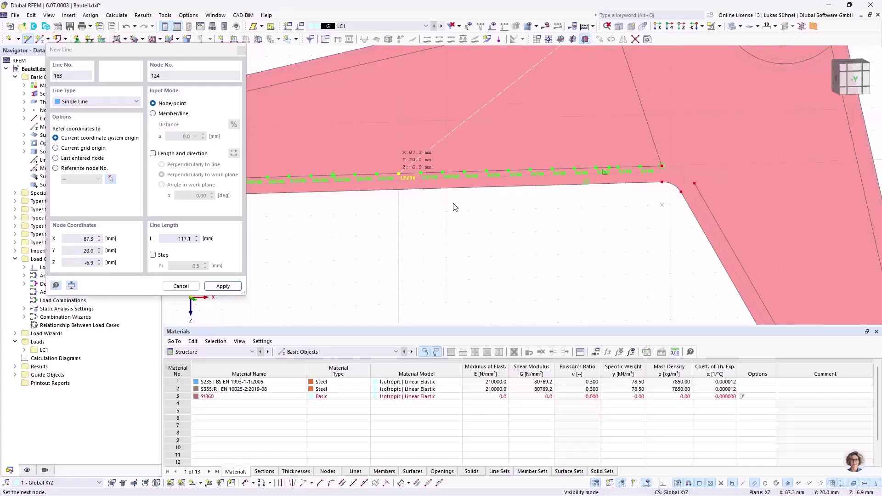
pyautogui.press('Escape')
# Draw a second diagonal beside the first, from the upper offset line to the lower offset line at X = 67.7 mm.
pyautogui.scroll(-1, 461, 225)
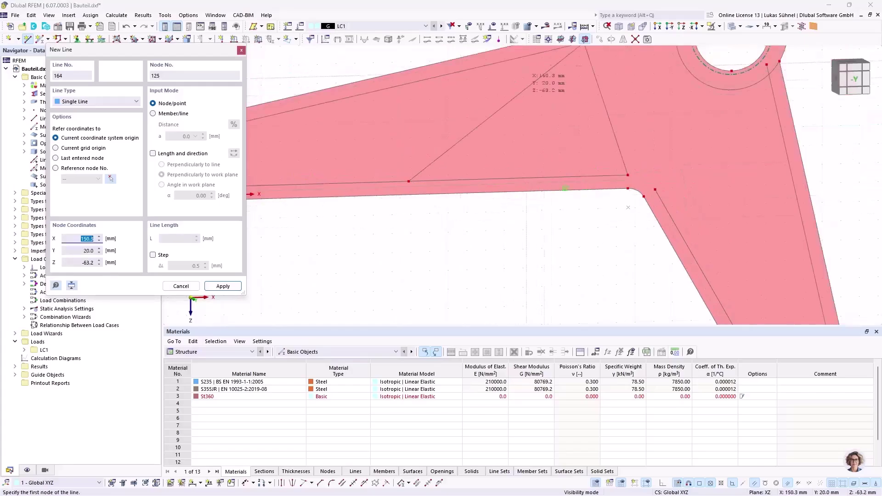
pyautogui.scroll(-3, 555, 178)
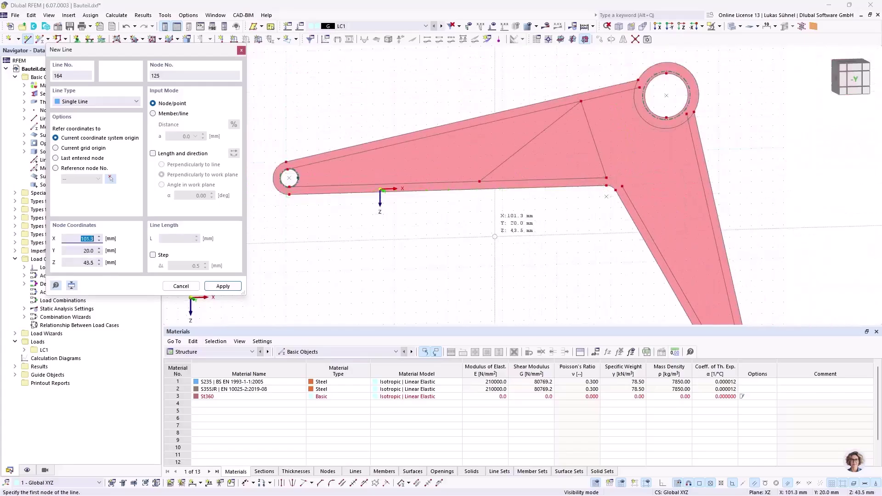
pyautogui.scroll(5, 547, 117)
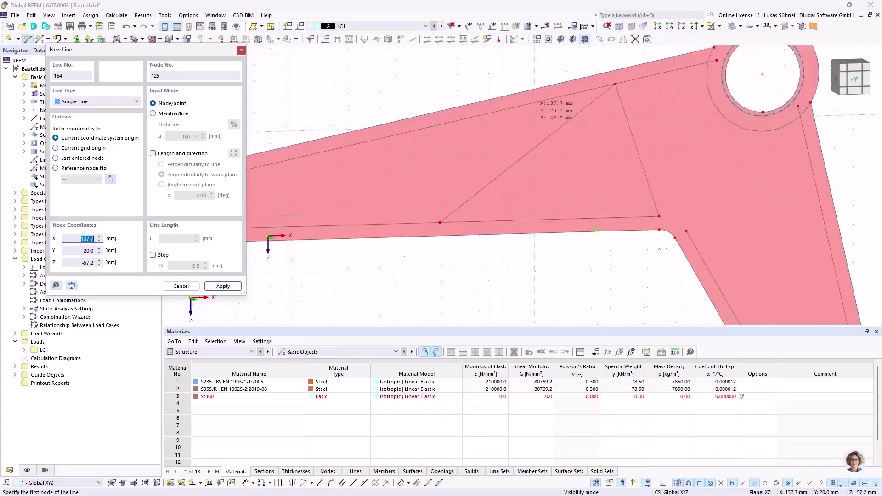
pyautogui.click(599, 73)
pyautogui.scroll(-5, 599, 73)
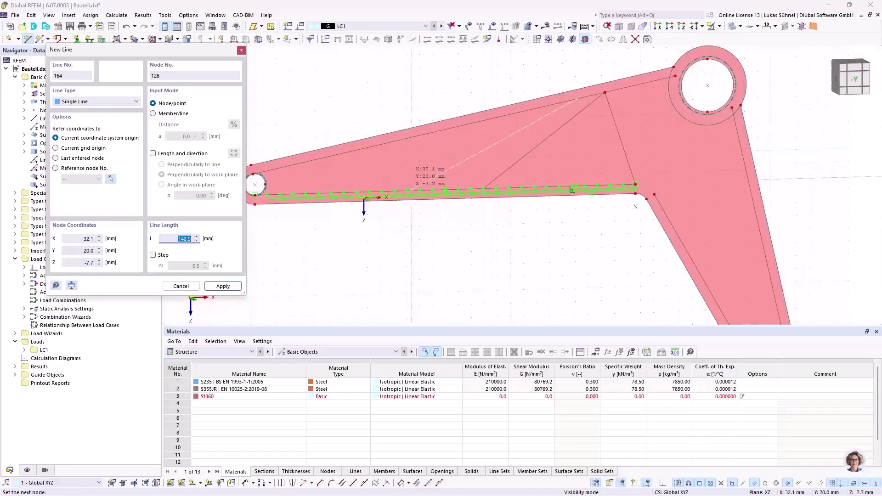
pyautogui.scroll(4, 419, 186)
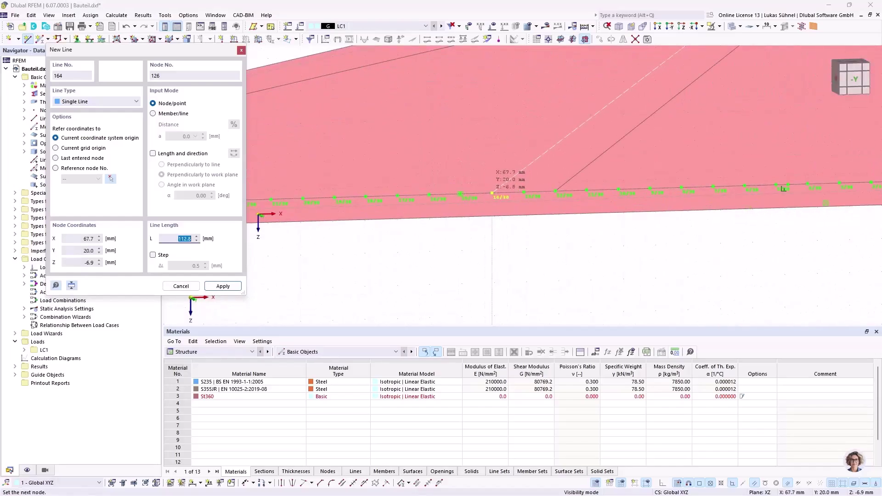
pyautogui.click(492, 193)
pyautogui.click(492, 192)
# Draw a short cross line between the upper and lower offset lines beside the small hole, ending at about X = -60.6 mm.
pyautogui.scroll(-3, 492, 193)
pyautogui.scroll(5, 391, 146)
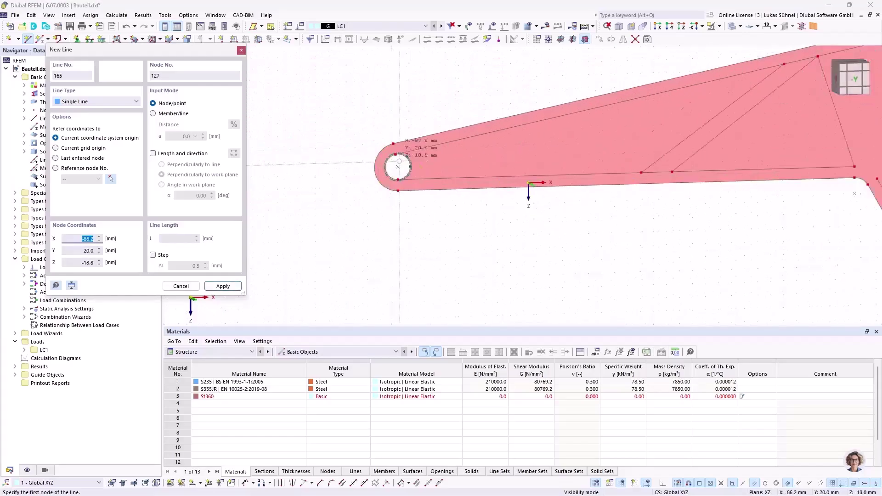
pyautogui.scroll(1, 443, 149)
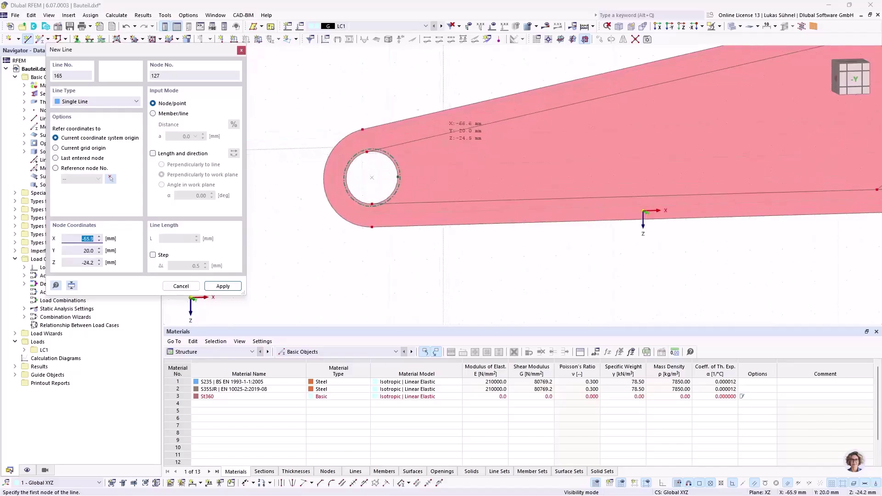
pyautogui.scroll(1, 444, 147)
pyautogui.click(476, 215)
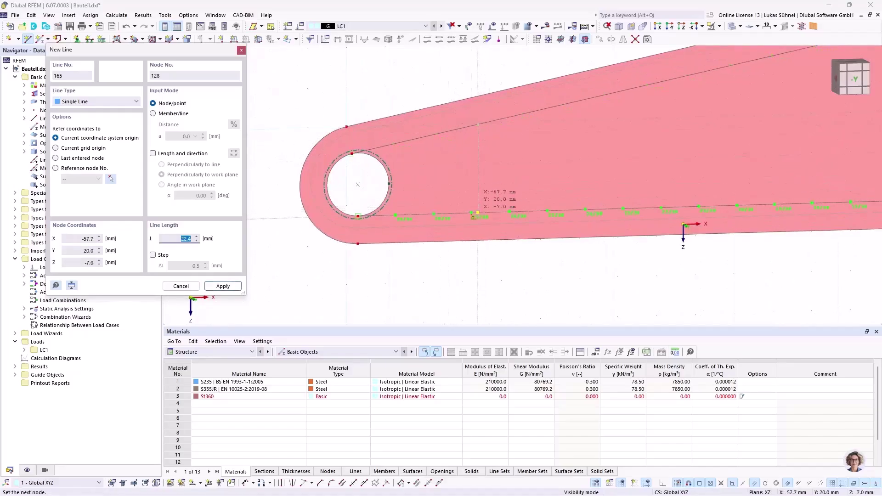
pyautogui.click(469, 216)
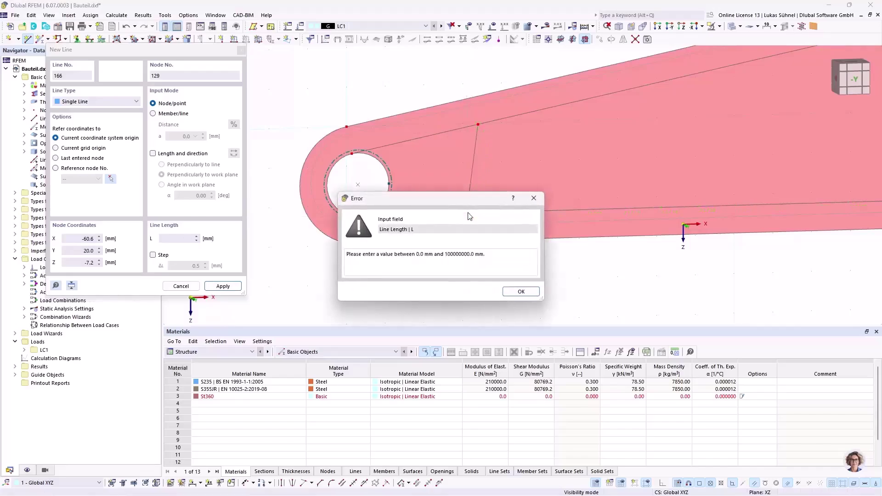
# Dismiss the line input and move the short cross line's lower node onto the lower offset line so that the cross line stands vertical.
pyautogui.click(535, 295)
pyautogui.scroll(6, 480, 216)
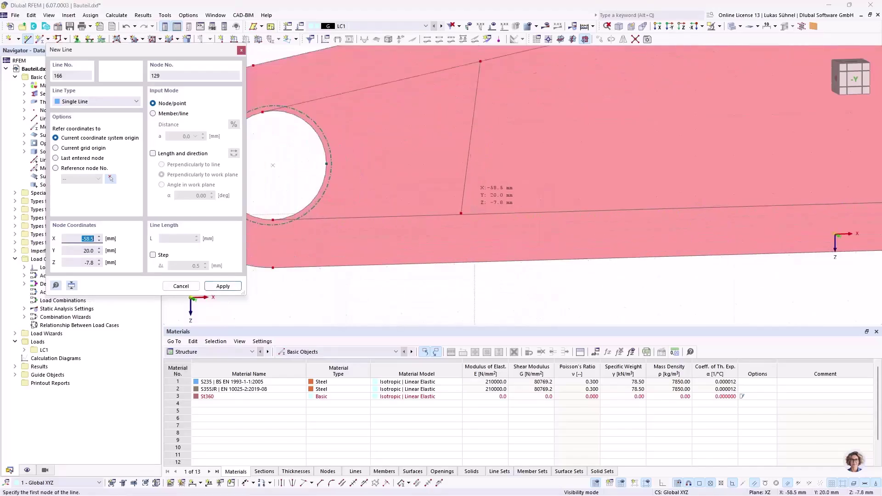
pyautogui.press('Escape')
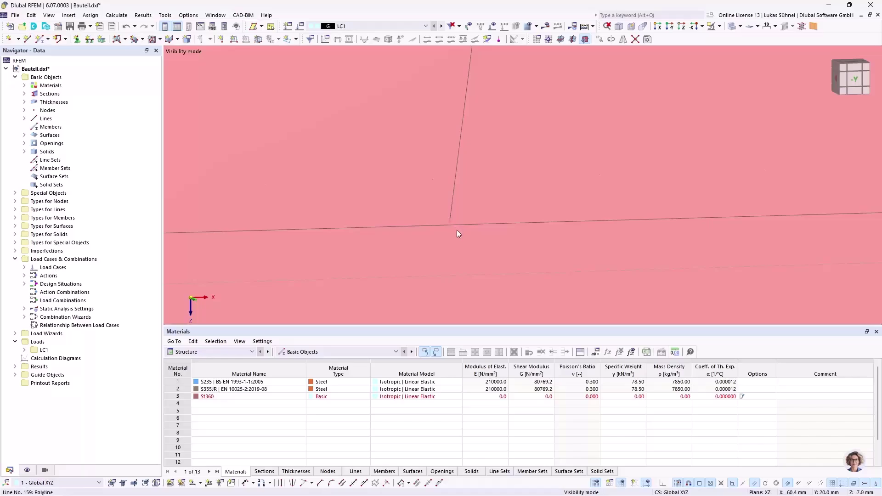
pyautogui.moveTo(455, 228); pyautogui.dragTo(498, 223)
pyautogui.scroll(-6, 334, 238)
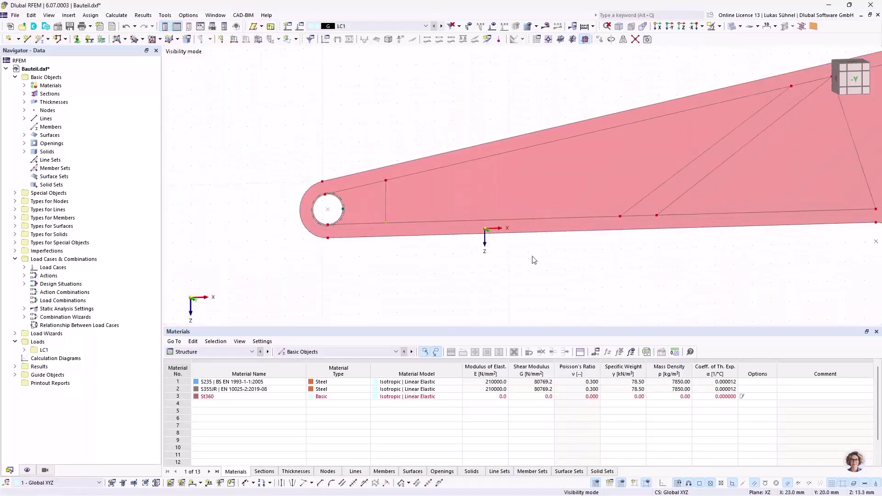
pyautogui.moveTo(507, 248); pyautogui.dragTo(385, 206, button='middle')
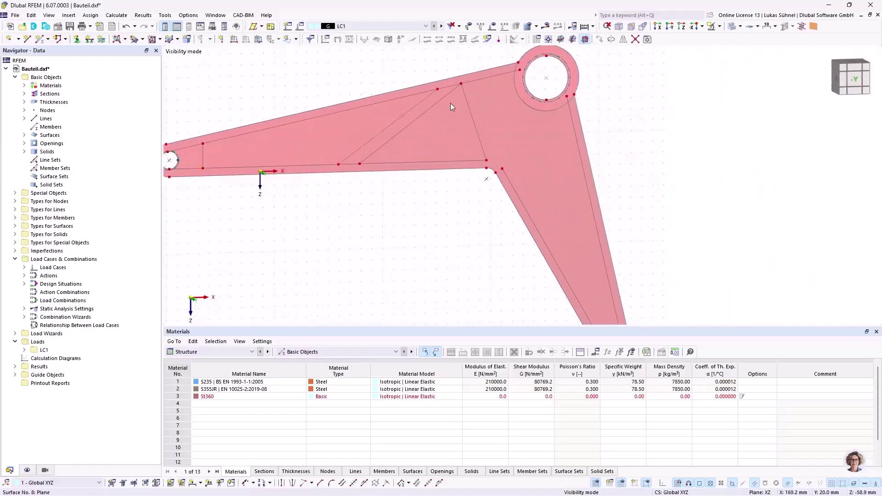
# Draw a single line from the upper offset line, parallel to the cross line at the inner corner, ending at about X = 213.0 mm, Z = -16.1 mm.
pyautogui.click(28, 39)
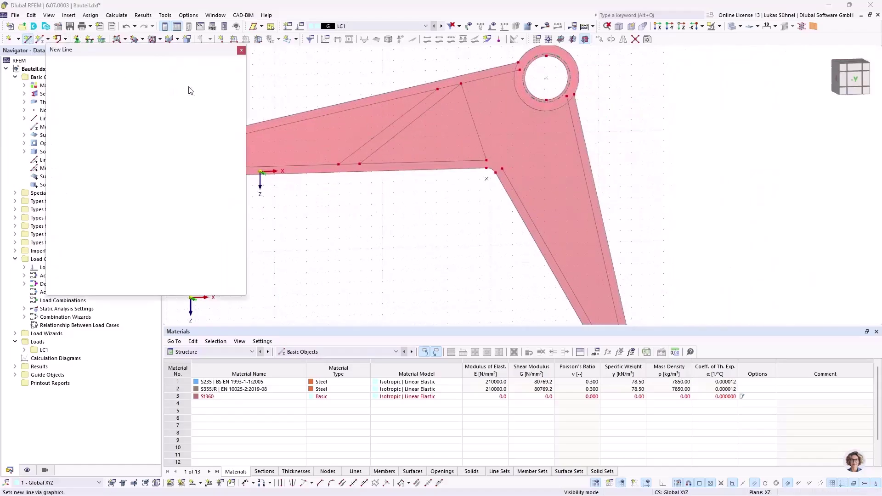
pyautogui.scroll(4, 477, 99)
pyautogui.moveTo(471, 90); pyautogui.dragTo(433, 146, button='middle')
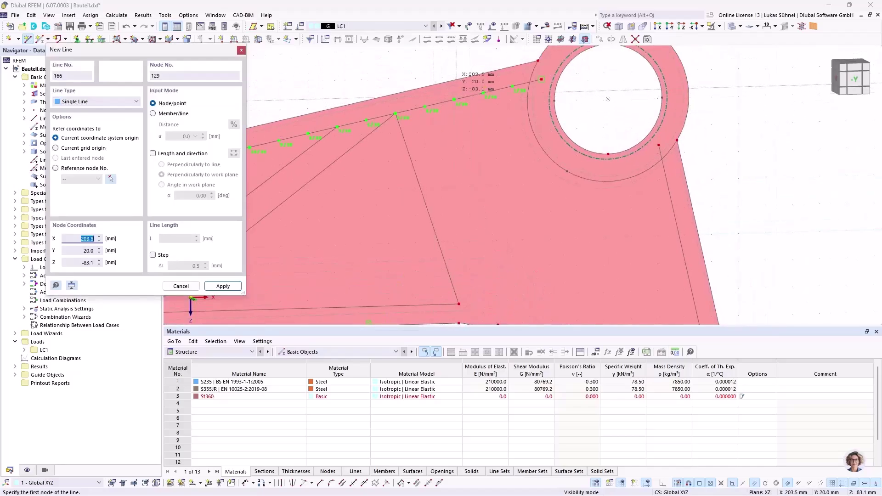
pyautogui.click(426, 107)
pyautogui.scroll(-2, 448, 142)
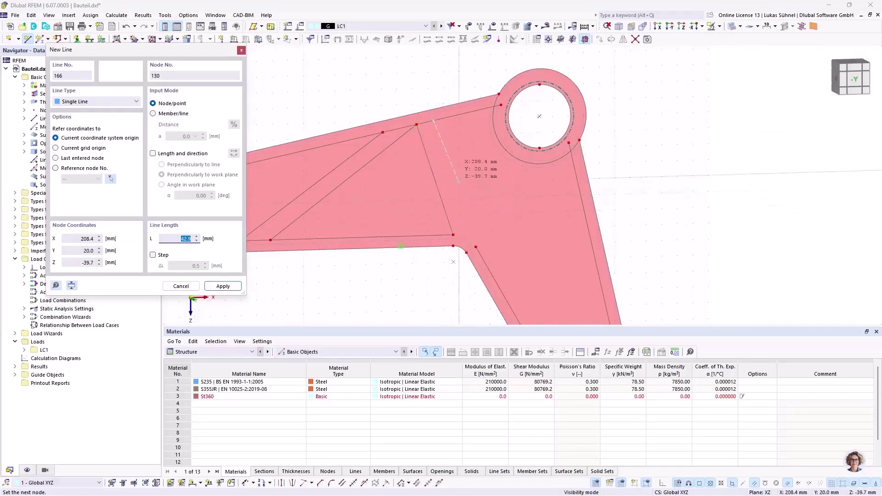
pyautogui.scroll(1, 450, 183)
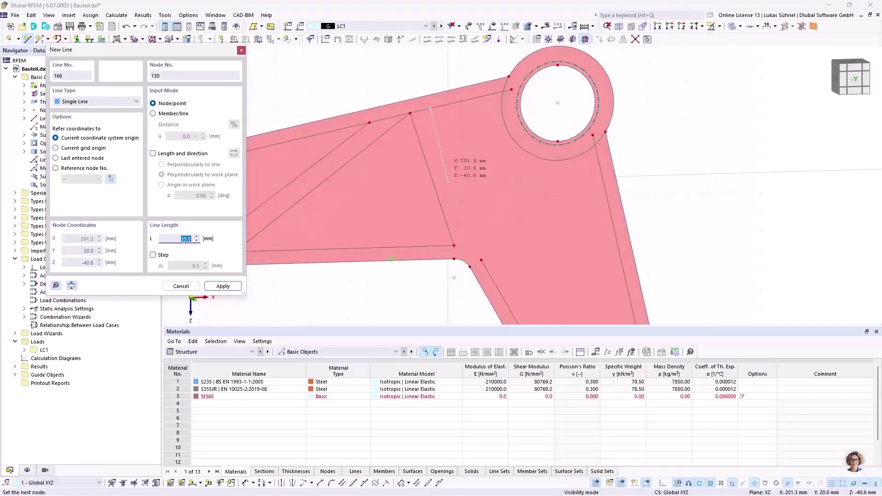
pyautogui.click(754, 483)
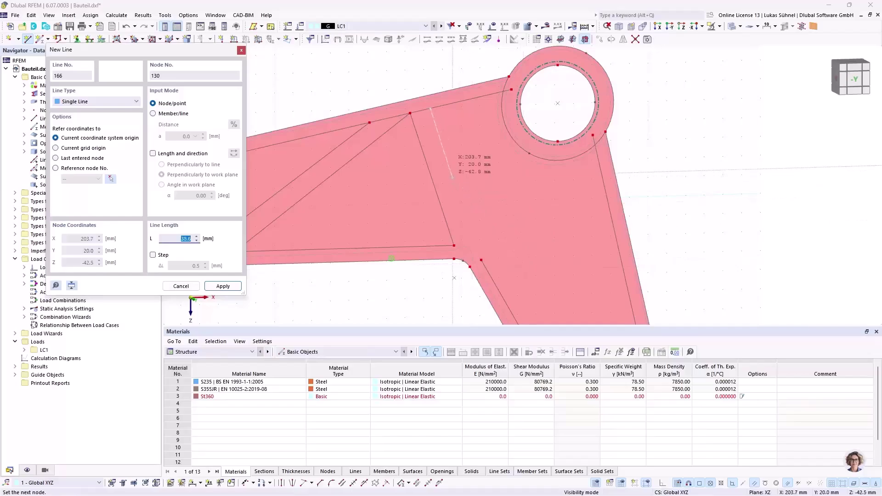
pyautogui.scroll(1, 448, 170)
pyautogui.scroll(4, 447, 166)
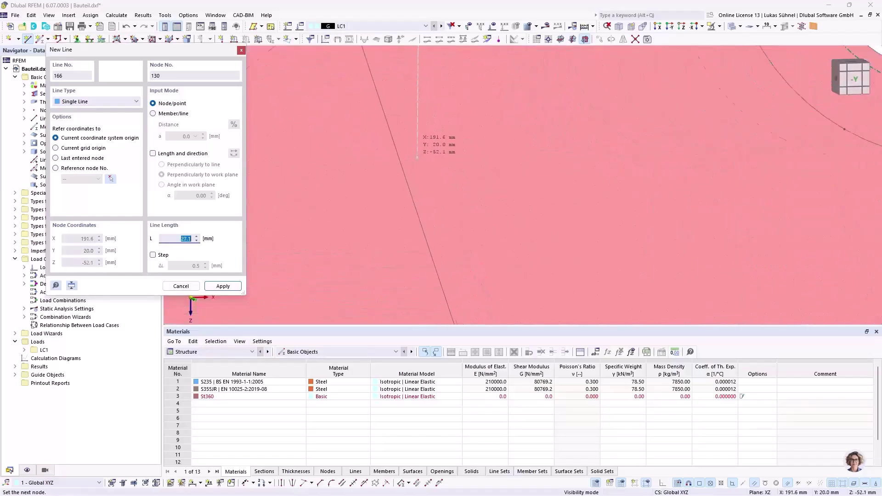
pyautogui.scroll(2, 404, 172)
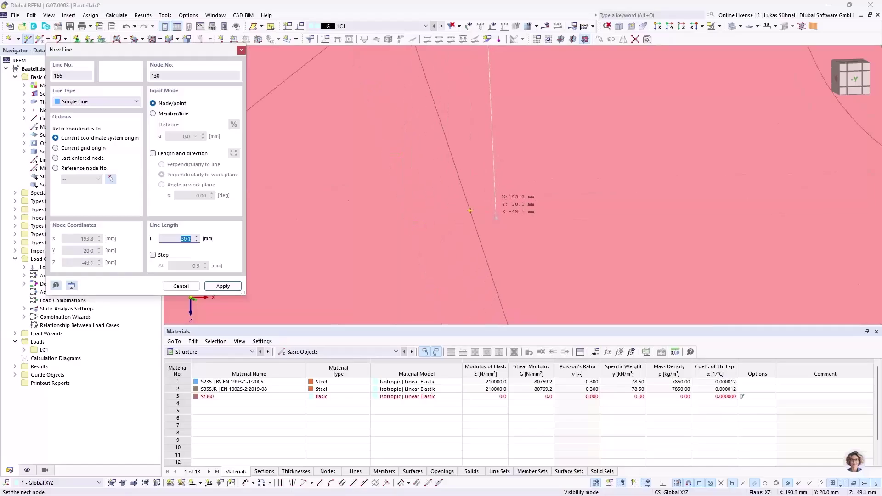
pyautogui.scroll(-5, 488, 212)
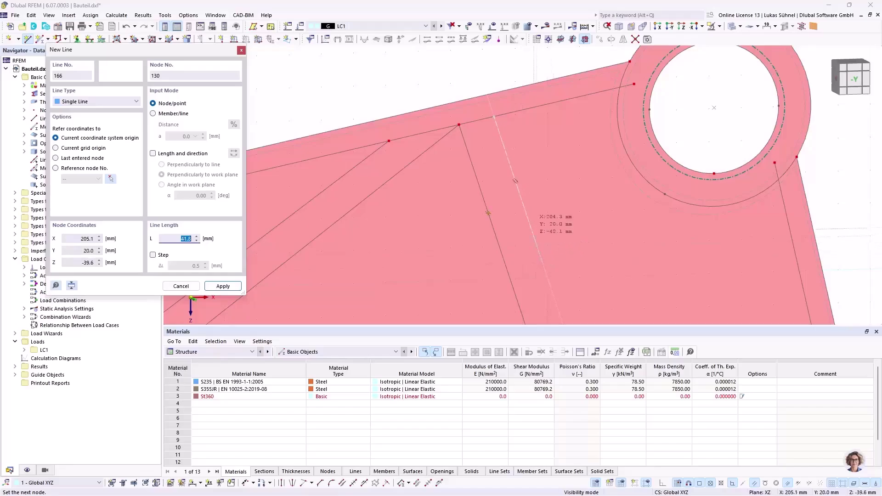
pyautogui.moveTo(530, 225); pyautogui.dragTo(483, 165, button='middle')
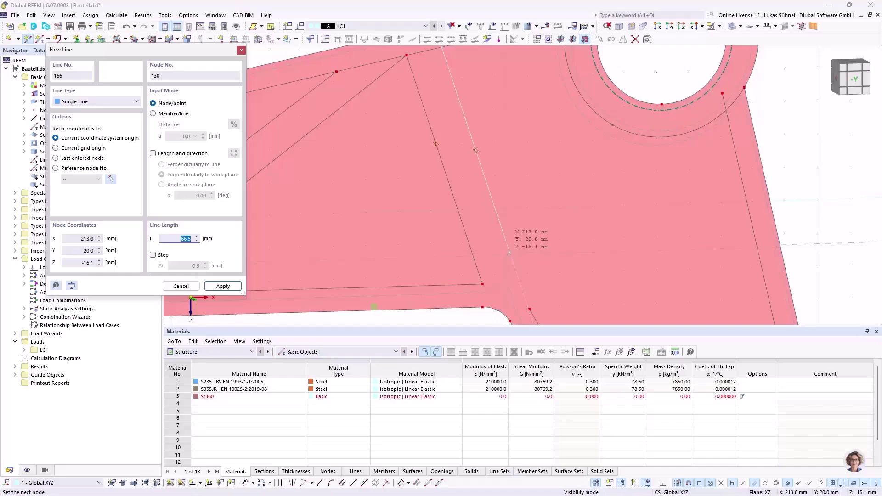
pyautogui.click(509, 249)
# Continue the line diagonally to a node at about X = 234 mm beside the large hub, and from there to the upper offset line.
pyautogui.moveTo(512, 158); pyautogui.dragTo(499, 227, button='middle')
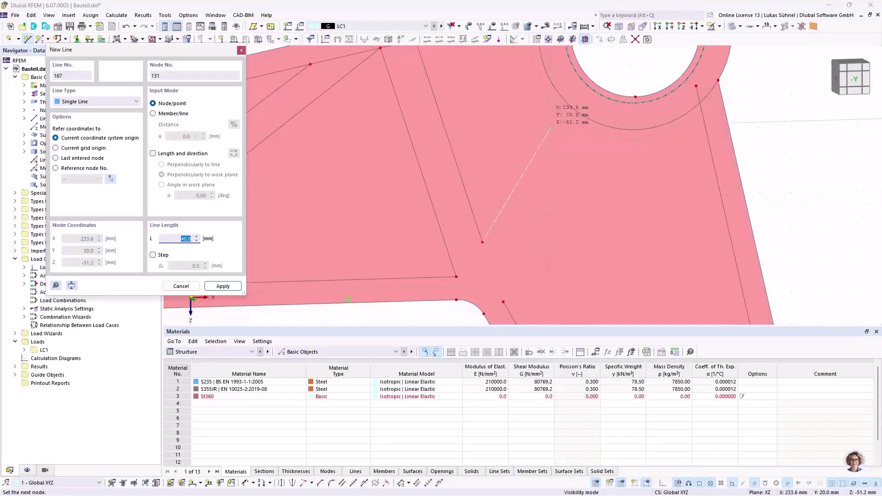
pyautogui.click(533, 112)
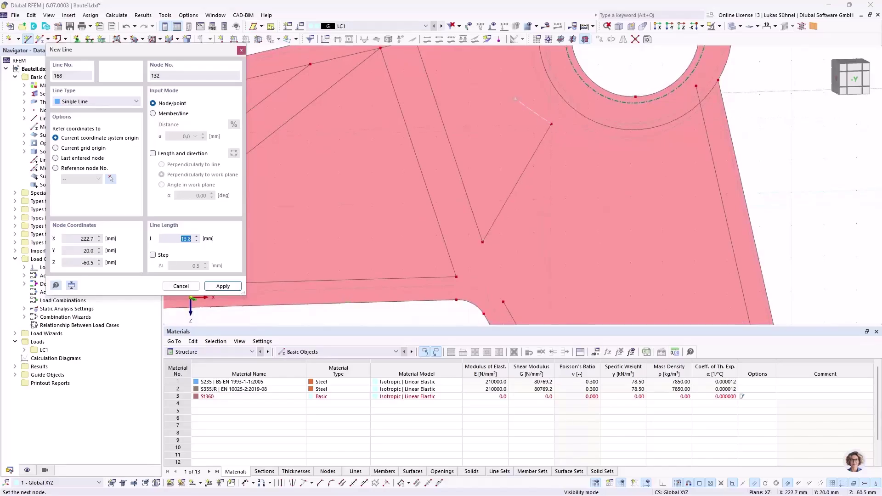
pyautogui.moveTo(494, 52); pyautogui.dragTo(507, 146, button='middle')
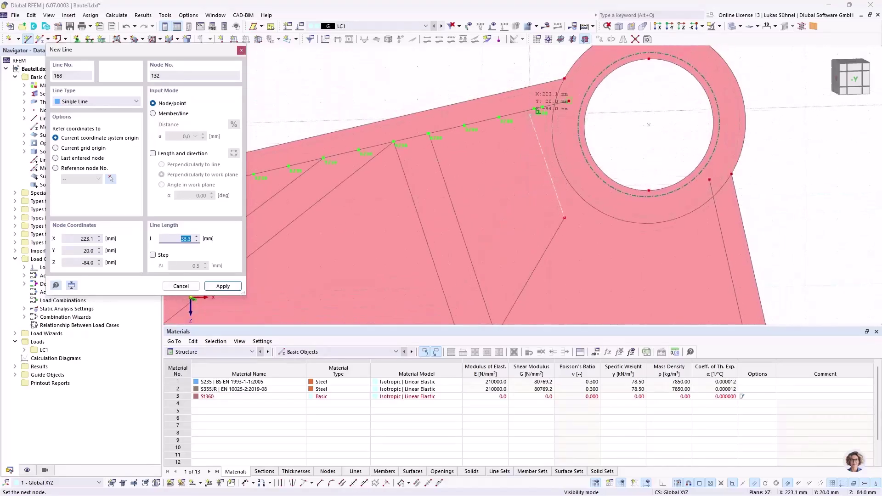
pyautogui.click(536, 111)
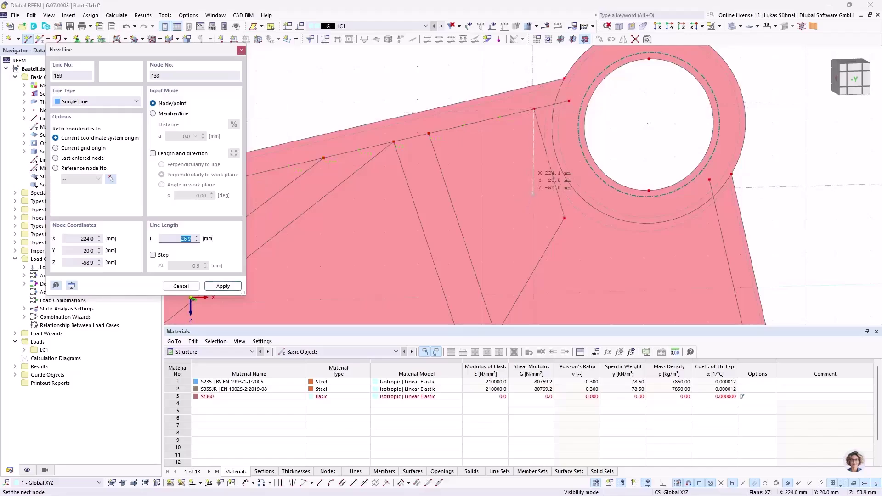
# Draw a line from the leg's inner offset line end, parallel to the hub diagonal, to about X = 247.3 mm, and continue it to the outer offset line.
pyautogui.scroll(-2, 525, 269)
pyautogui.moveTo(549, 232); pyautogui.dragTo(475, 151, button='middle')
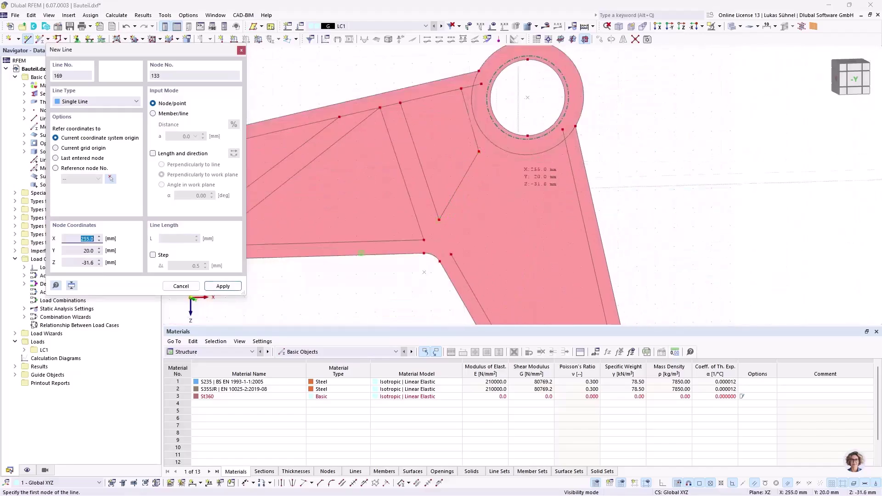
pyautogui.scroll(2, 464, 253)
pyautogui.moveTo(464, 253); pyautogui.dragTo(409, 202, button='middle')
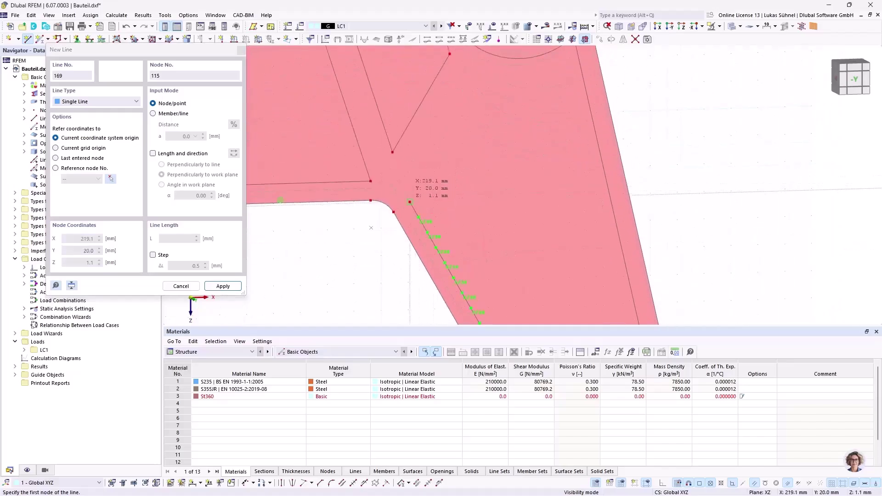
pyautogui.click(444, 192)
pyautogui.moveTo(472, 128); pyautogui.dragTo(463, 190, button='middle')
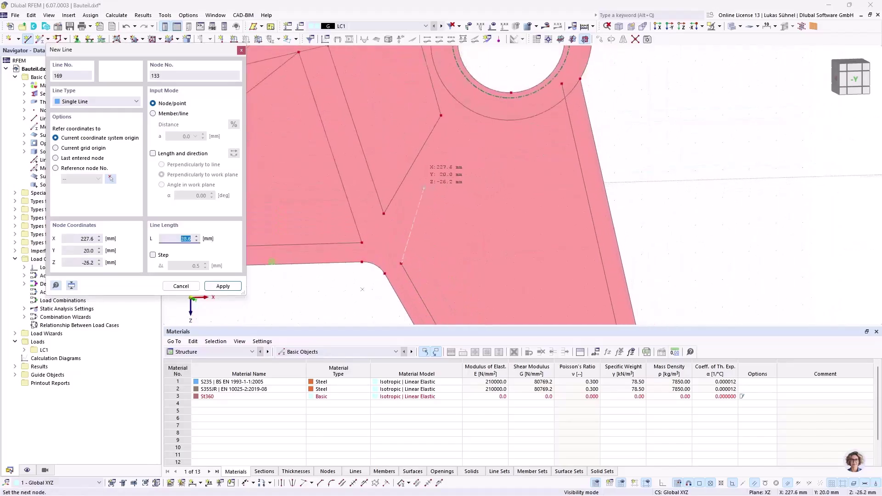
pyautogui.scroll(4, 415, 186)
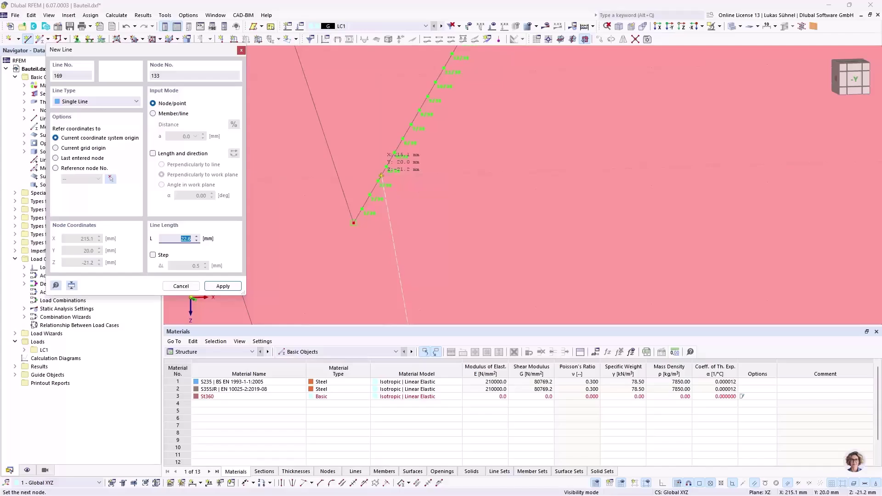
pyautogui.moveTo(370, 196); pyautogui.dragTo(398, 193, button='middle')
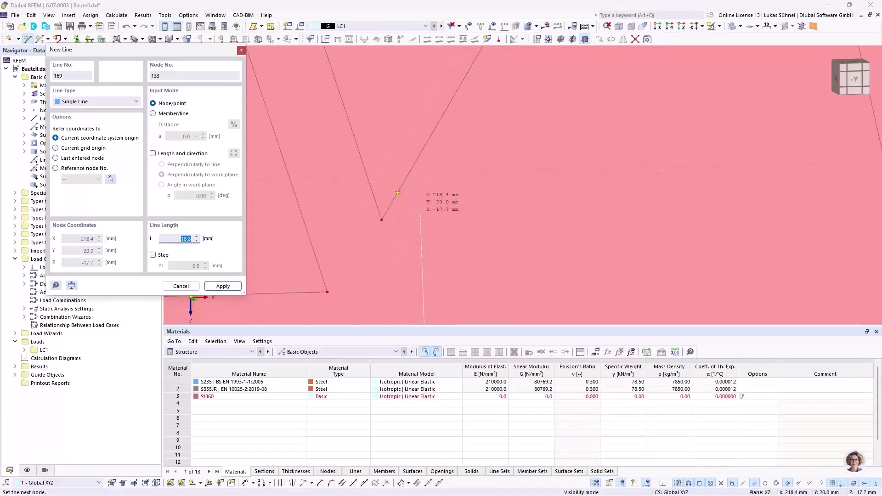
pyautogui.scroll(-3, 398, 192)
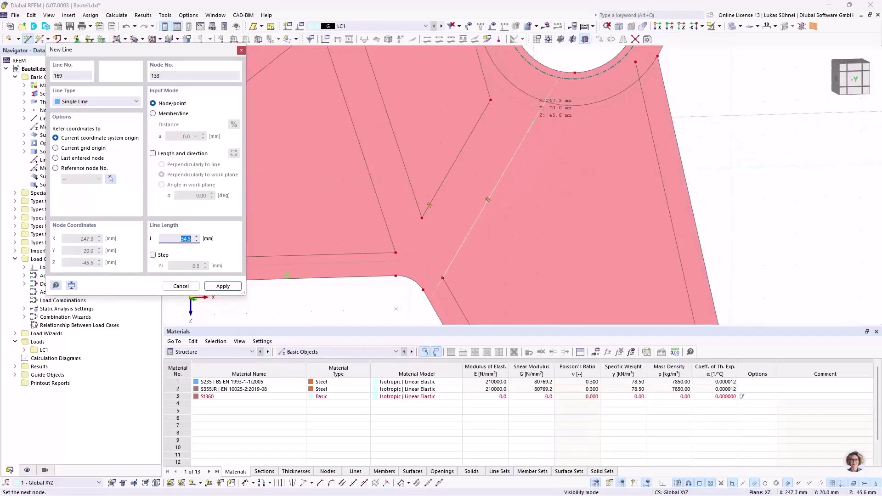
pyautogui.click(533, 121)
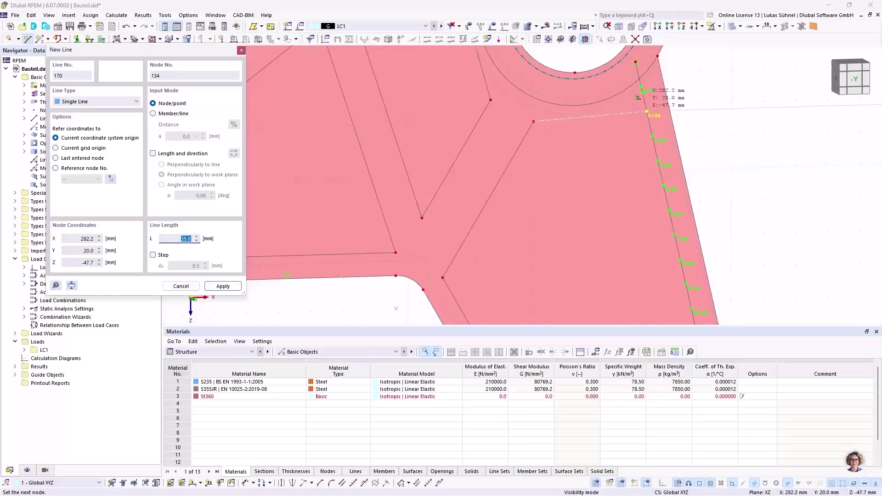
pyautogui.click(607, 178)
pyautogui.press('Escape')
# Draw a diagonal about 93.8 mm long from the inner-corner end of the leg's inner offset line to the outer offset line at X = 303.0 mm.
pyautogui.scroll(-3, 566, 147)
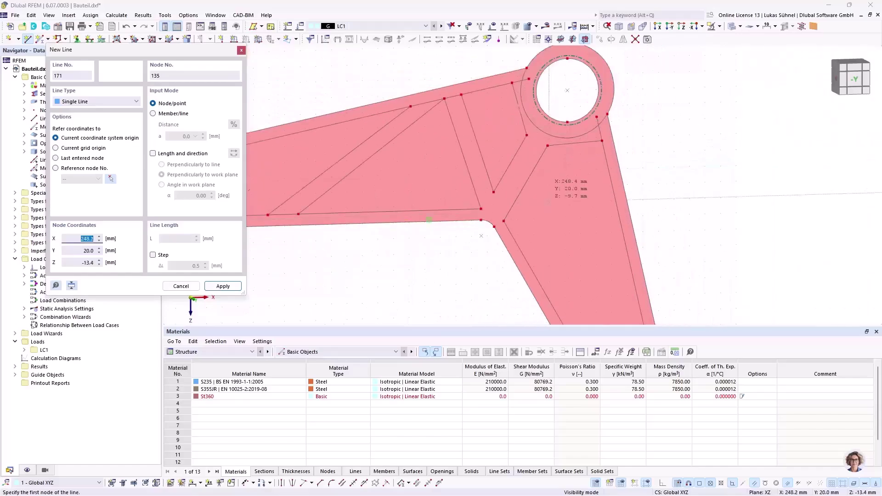
pyautogui.scroll(3, 504, 222)
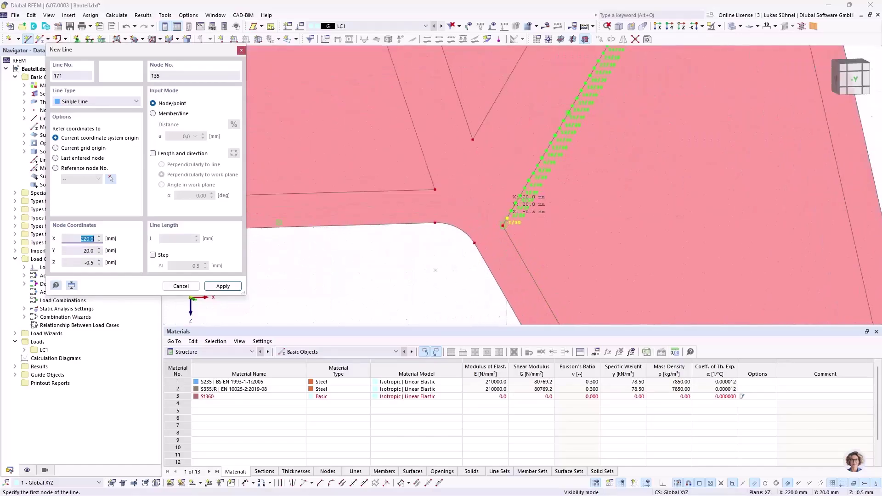
pyautogui.press('Return')
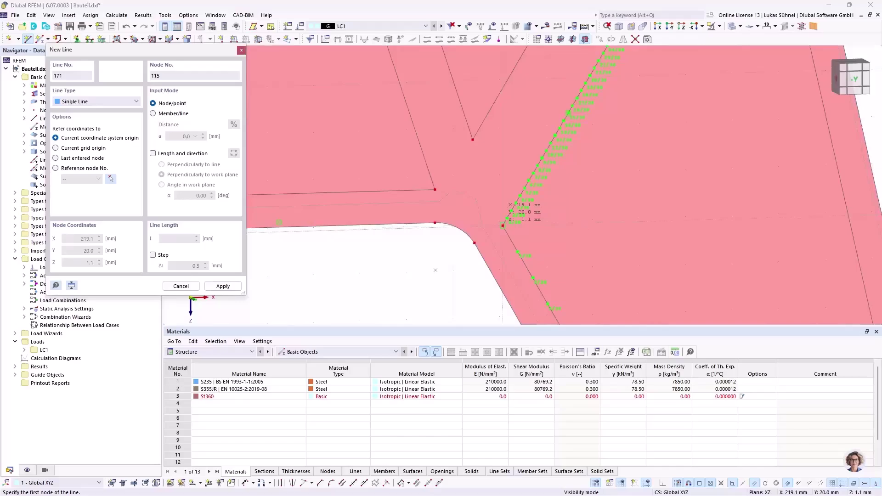
pyautogui.scroll(-2, 583, 221)
pyautogui.scroll(-2, 680, 229)
pyautogui.scroll(5, 703, 225)
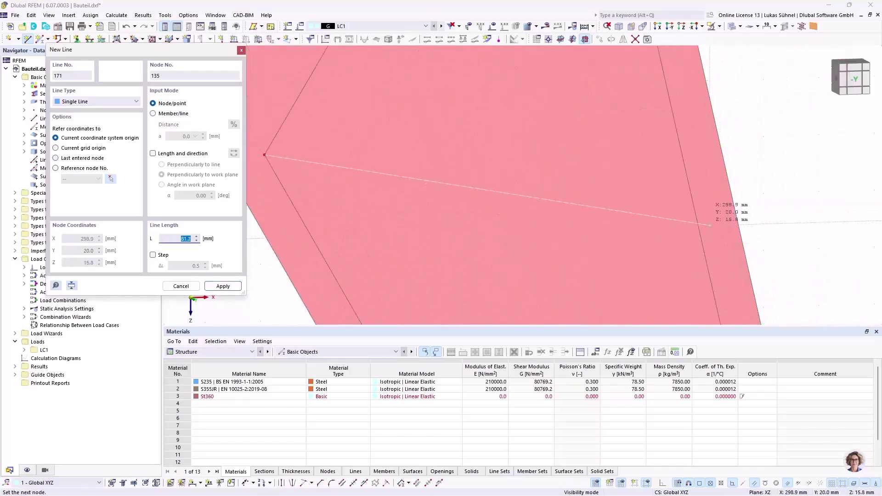
pyautogui.scroll(-2, 581, 144)
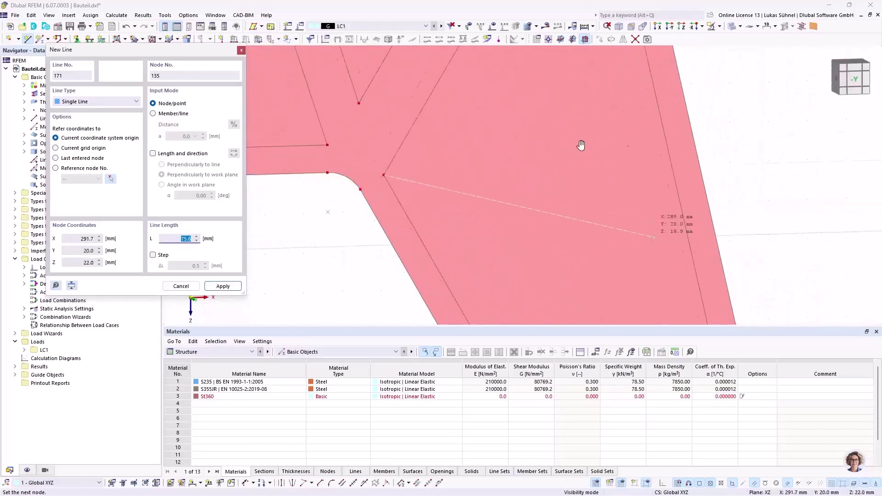
pyautogui.scroll(2, 616, 221)
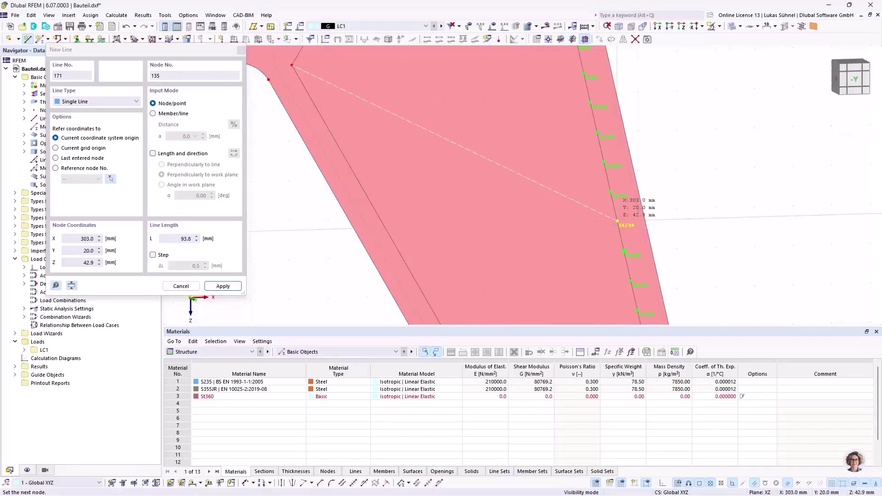
pyautogui.click(617, 221)
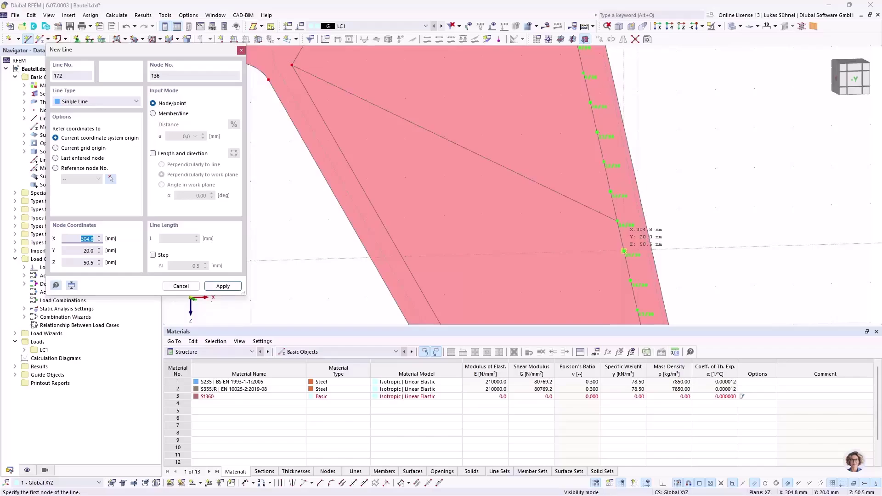
# Draw a second leg diagonal beside the first, from the outer offset line at X = 304.8 mm to the inner offset line at about X = 225.3 mm.
pyautogui.click(624, 250)
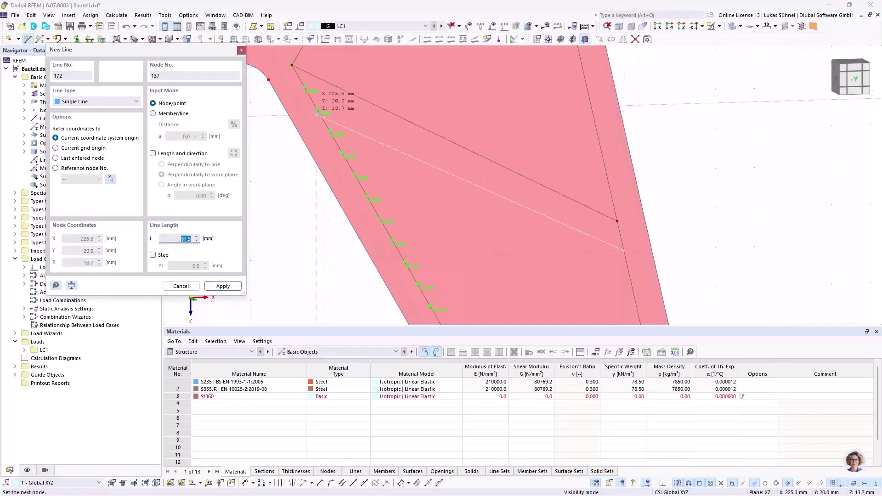
pyautogui.click(317, 109)
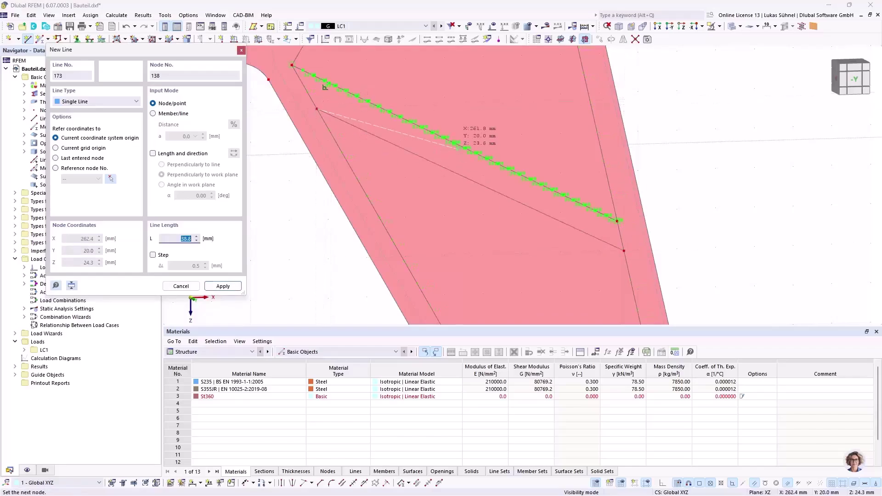
# Draw a cross line near the leg's small end hub, from the outer offset line at X = 325.5 mm to the inner offset line.
pyautogui.scroll(-3, 443, 133)
pyautogui.scroll(3, 504, 174)
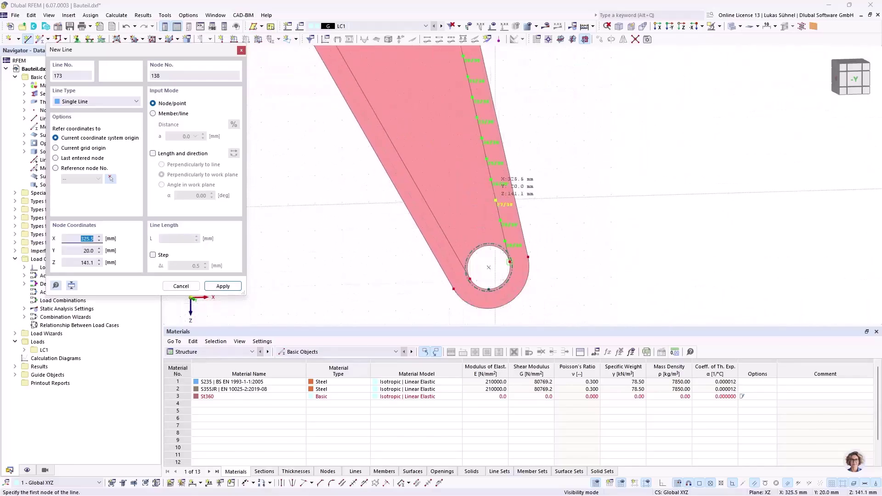
pyautogui.click(496, 201)
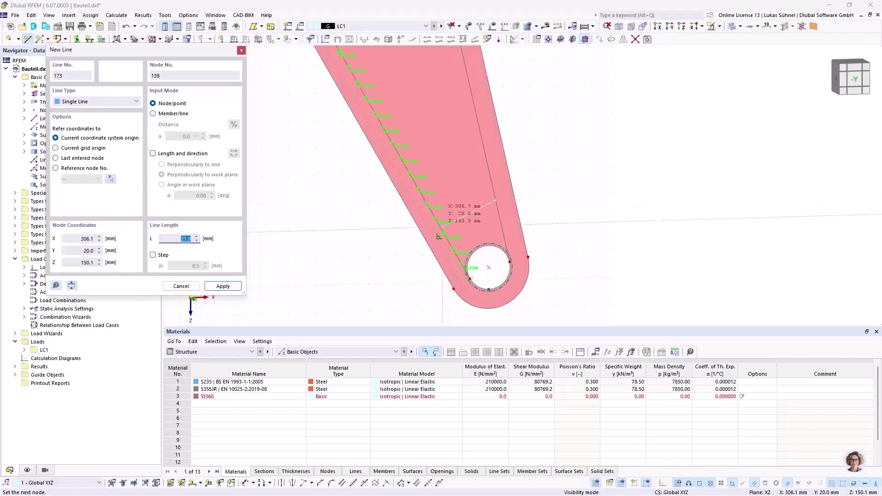
pyautogui.click(537, 210)
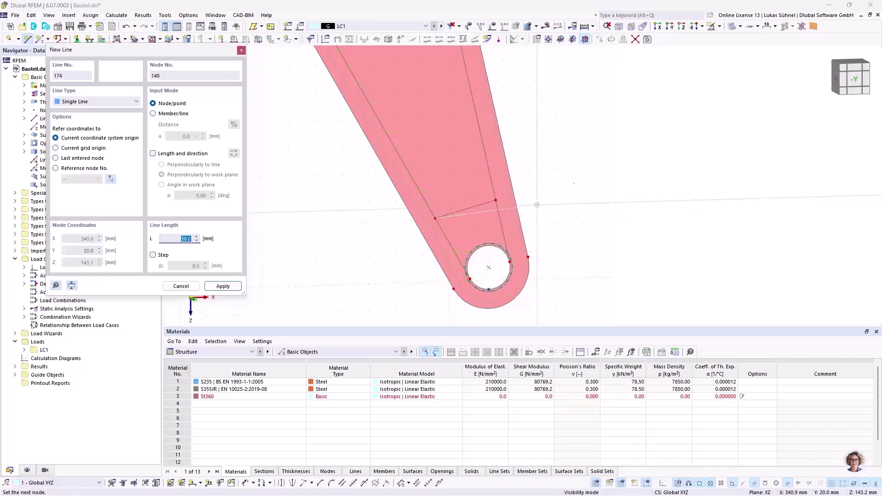
pyautogui.press('Escape')
pyautogui.scroll(-2, 577, 234)
pyautogui.moveTo(314, 185); pyautogui.dragTo(436, 263, button='middle')
pyautogui.scroll(-3, 448, 259)
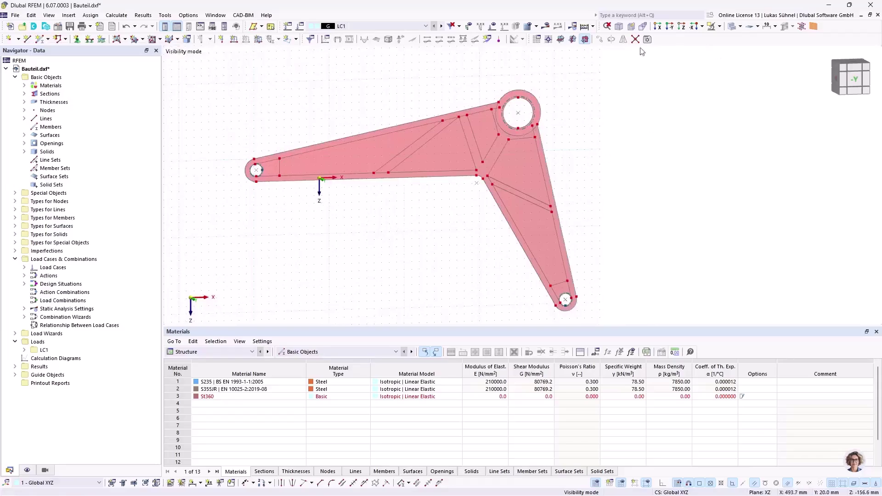
# Toggle the Auto Connect Lines/Members option for the model.
pyautogui.scroll(3, 289, 161)
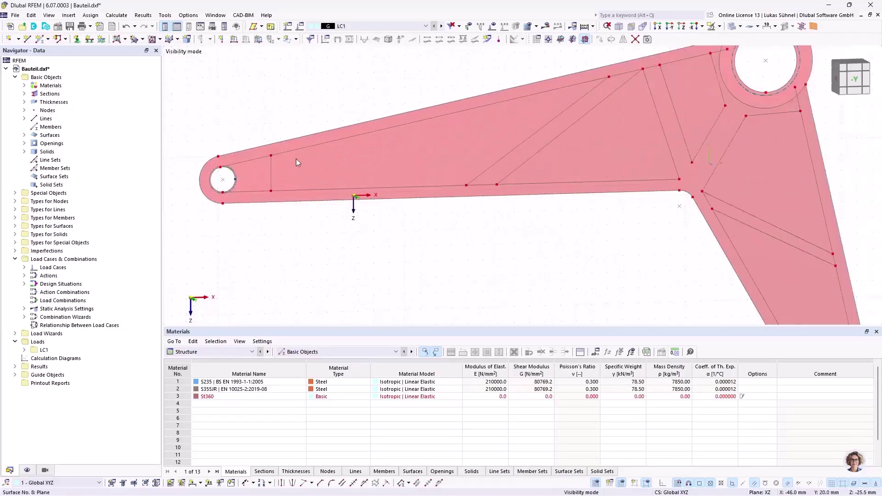
pyautogui.rightClick(290, 252)
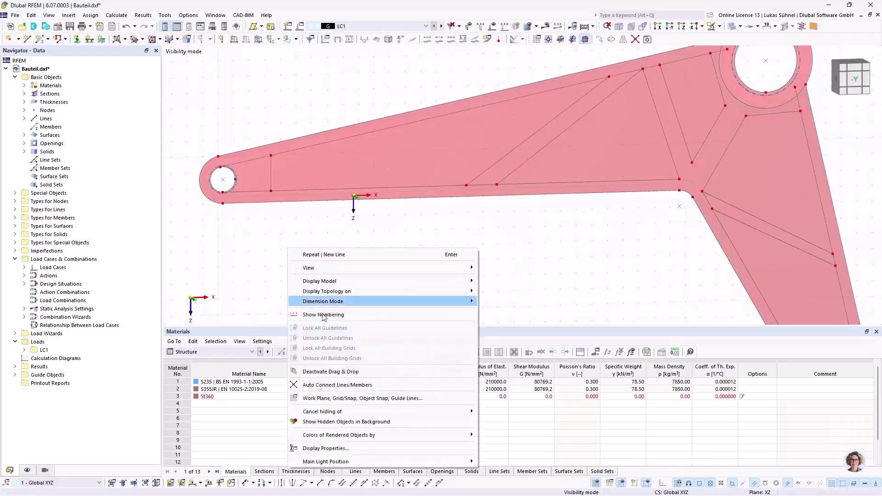
pyautogui.moveTo(326, 434)
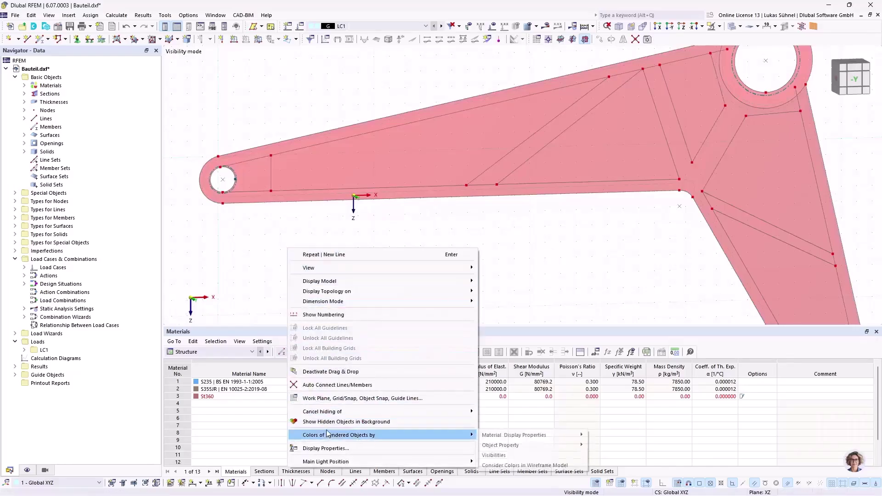
pyautogui.click(324, 389)
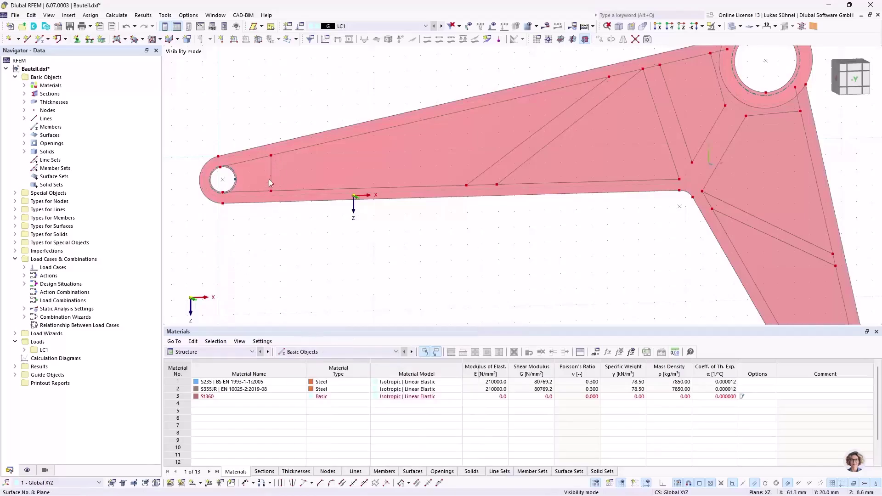
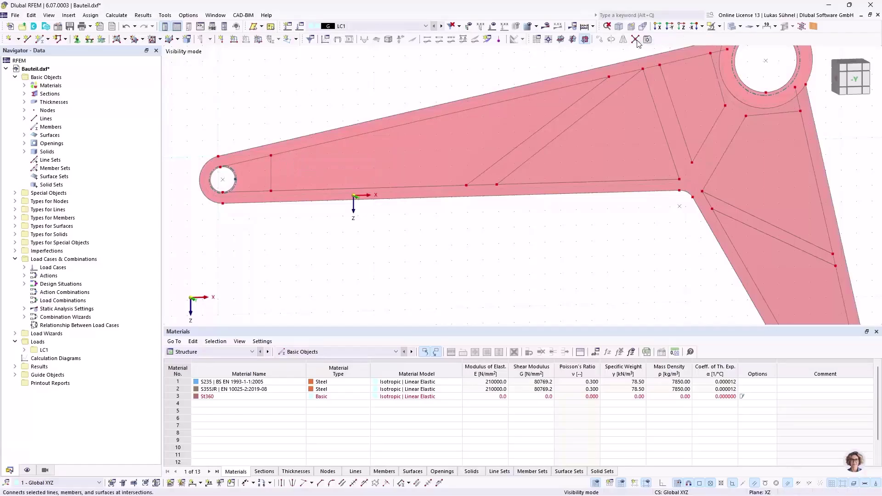
# Connect the offset and rib lines at their intersections across the long arm, around the large hub and along the leg.
pyautogui.scroll(-1, 290, 258)
pyautogui.scroll(-1, 291, 259)
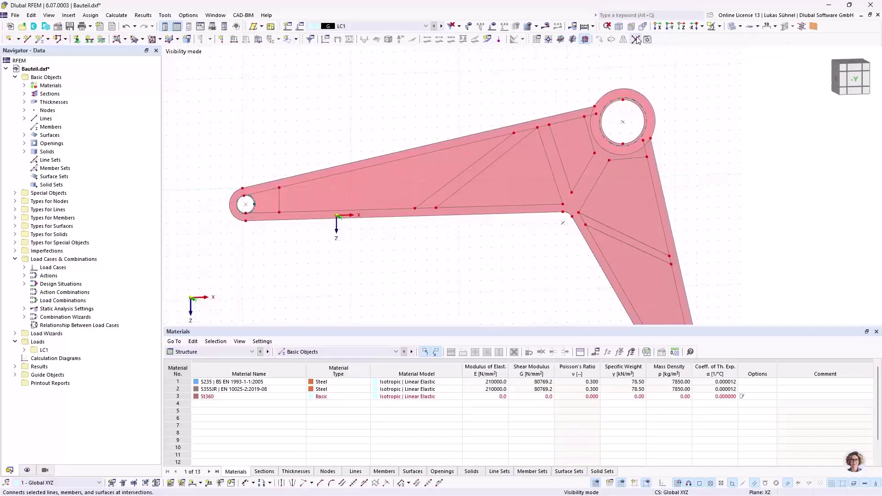
pyautogui.moveTo(275, 120); pyautogui.dragTo(571, 266)
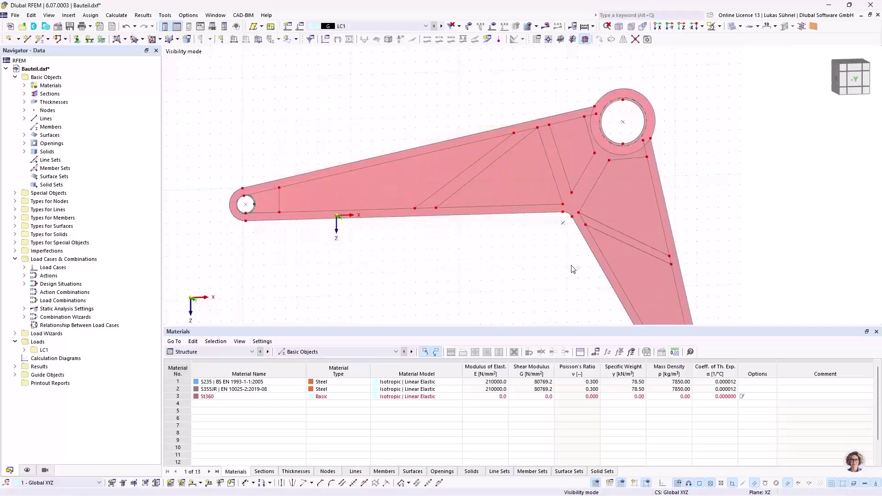
pyautogui.moveTo(532, 300); pyautogui.dragTo(751, 159)
pyautogui.scroll(5, 587, 131)
pyautogui.moveTo(543, 59); pyautogui.dragTo(574, 108)
pyautogui.moveTo(783, 182); pyautogui.dragTo(725, 219)
pyautogui.scroll(-6, 530, 188)
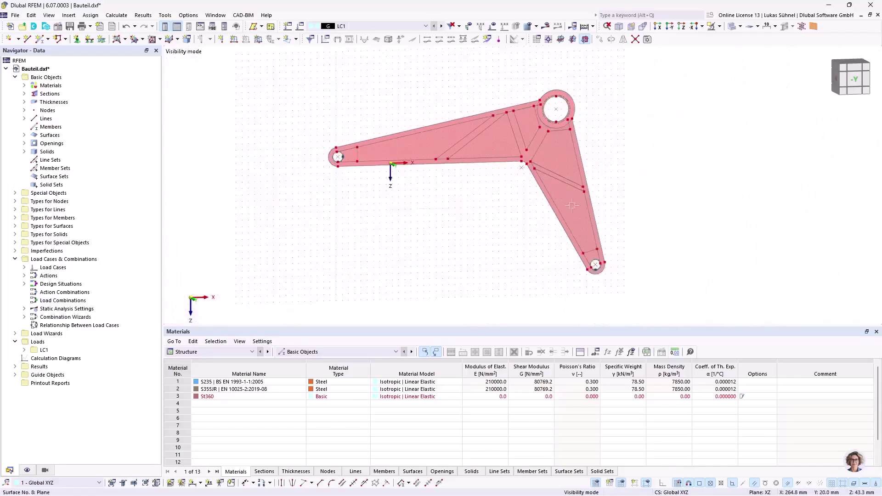
pyautogui.scroll(3, 582, 263)
pyautogui.moveTo(416, 192); pyautogui.dragTo(659, 251)
pyautogui.scroll(-3, 527, 244)
pyautogui.moveTo(413, 190); pyautogui.dragTo(462, 188)
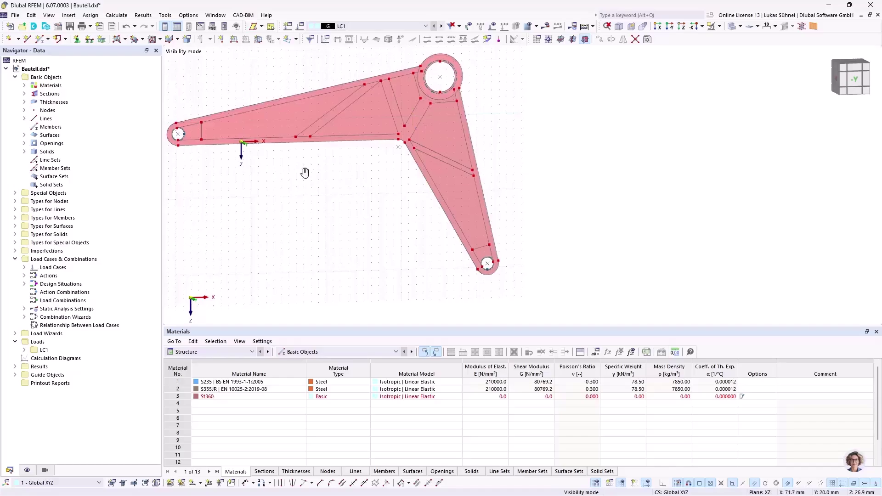
# Round the four corners of the long arm's outer pocket, next to the small hub, with an 8 mm radius.
pyautogui.scroll(4, 301, 166)
pyautogui.click(320, 153)
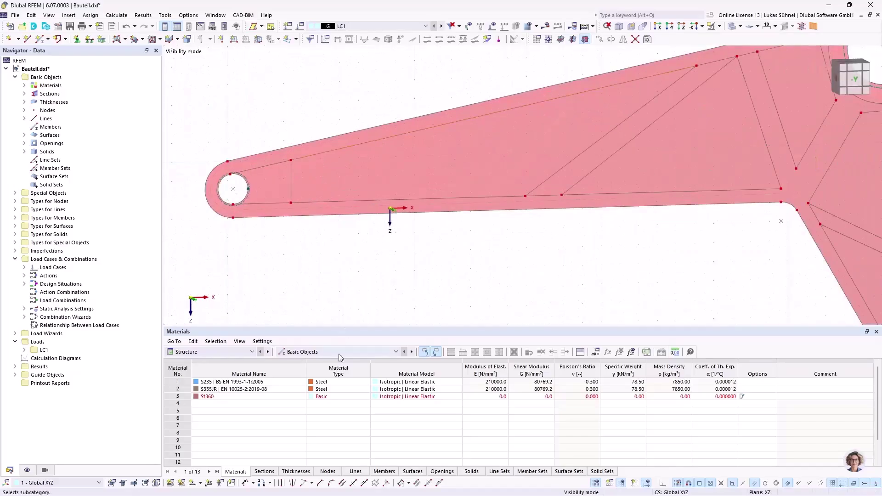
pyautogui.click(332, 484)
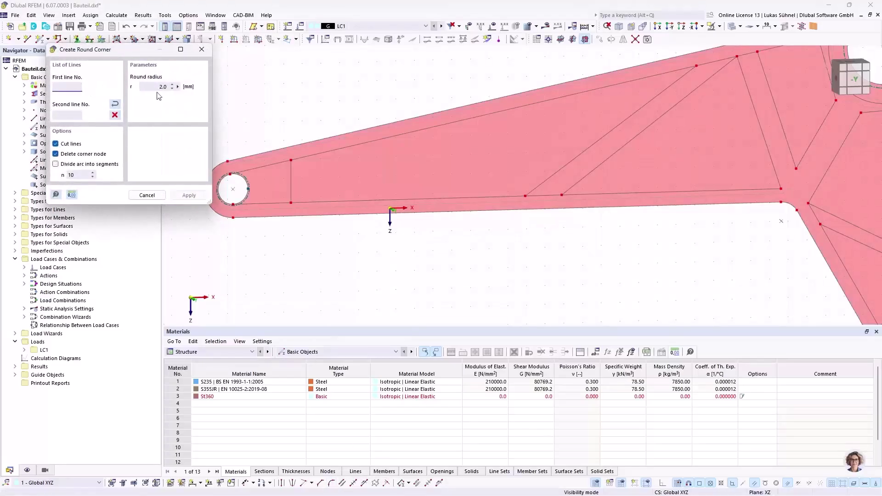
pyautogui.click(151, 86)
pyautogui.click(318, 201)
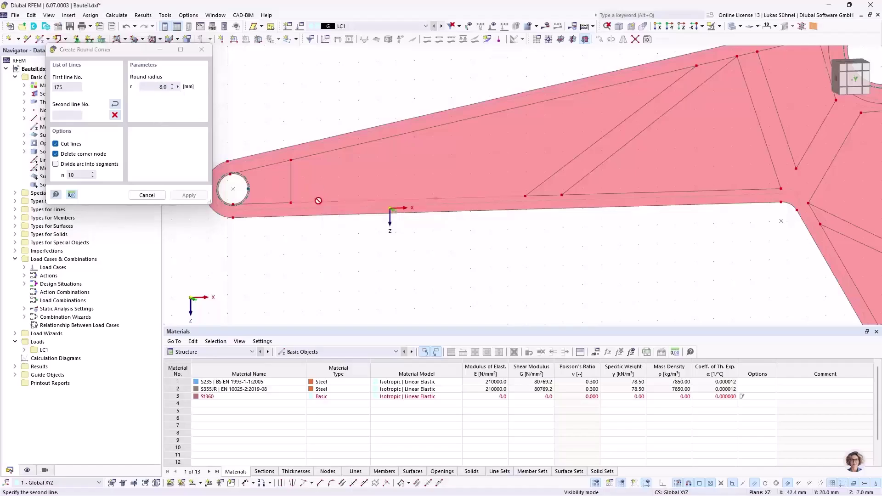
pyautogui.click(292, 188)
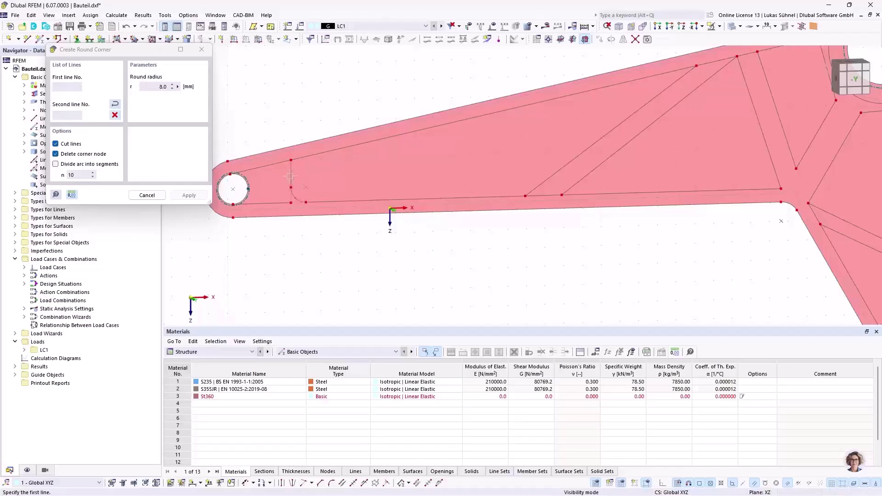
pyautogui.click(310, 158)
pyautogui.click(507, 195)
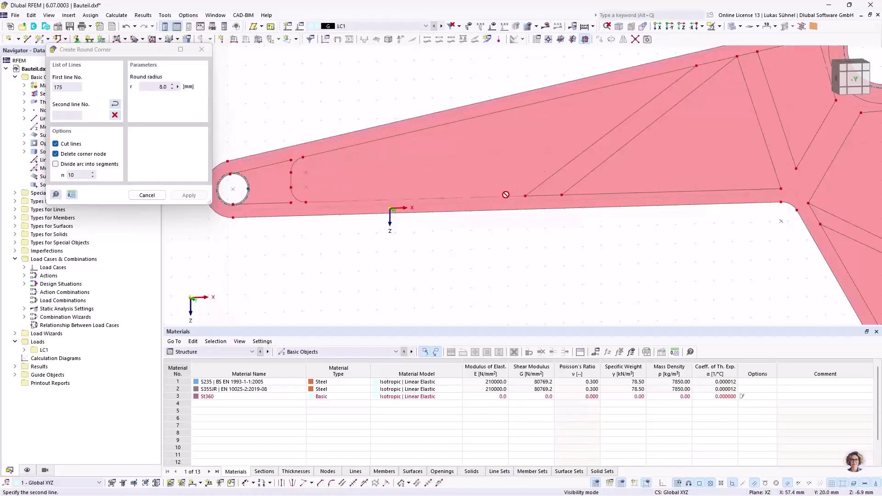
pyautogui.click(536, 187)
pyautogui.click(614, 128)
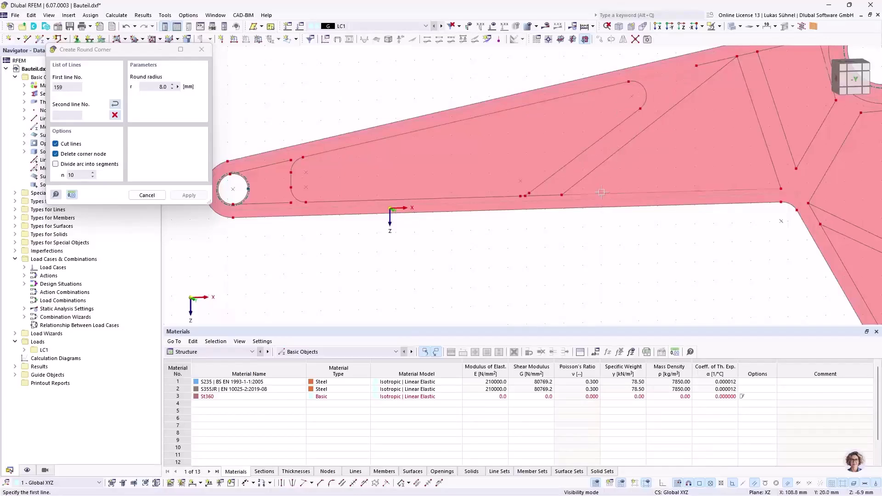
# Round the three corners of the long arm's triangular middle pocket with an 8 mm radius.
pyautogui.click(643, 134)
pyautogui.click(739, 83)
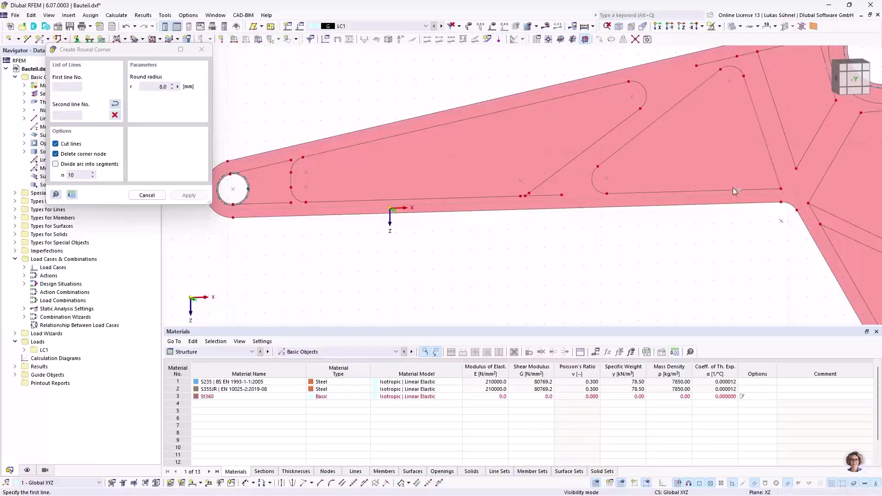
pyautogui.click(732, 189)
pyautogui.click(774, 161)
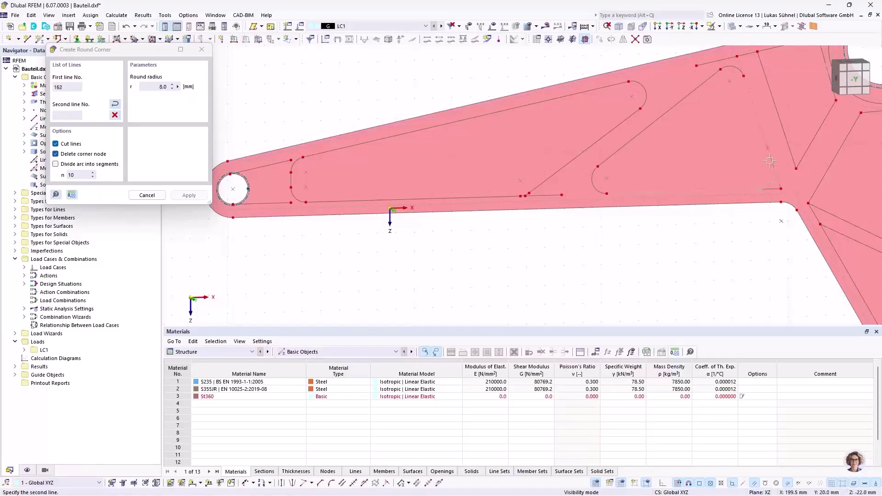
# Round the lower corner and the upper corner away from the hub of the long arm's pocket beside the large hub, radius 8 mm.
pyautogui.moveTo(768, 240); pyautogui.dragTo(551, 199, button='middle')
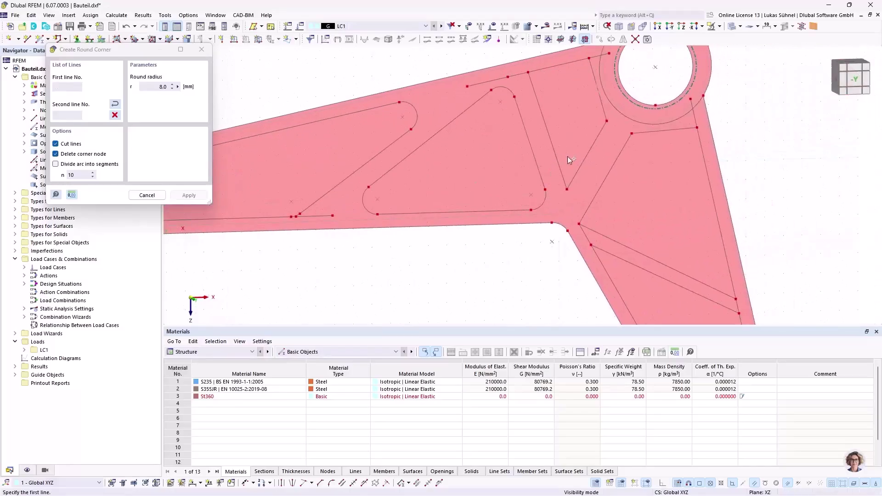
pyautogui.scroll(2, 567, 159)
pyautogui.click(551, 162)
pyautogui.click(580, 178)
pyautogui.moveTo(578, 135); pyautogui.dragTo(576, 224, button='middle')
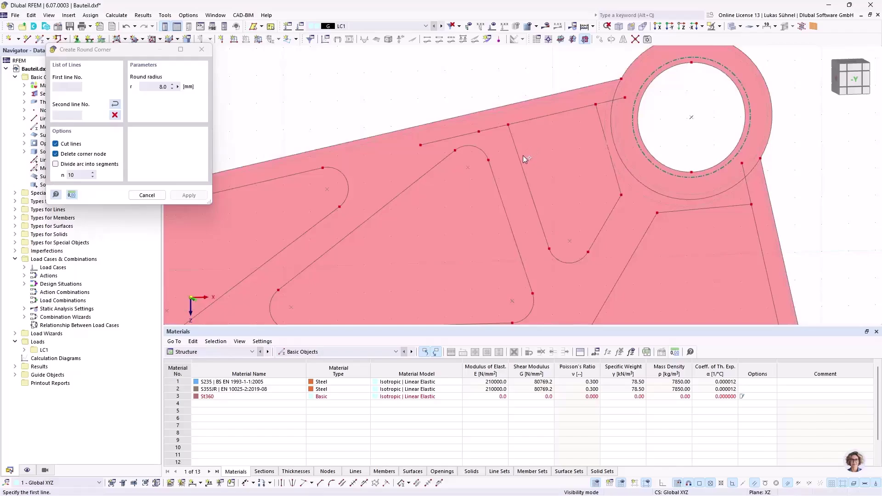
pyautogui.click(521, 158)
pyautogui.click(533, 120)
pyautogui.scroll(-2, 569, 160)
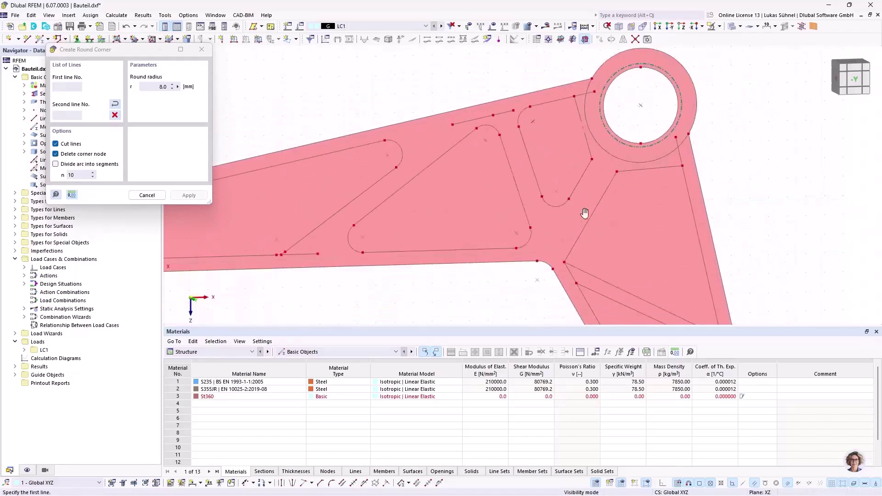
# Round the four corners of the leg's upper pocket, just below the large hub, with an 8 mm radius.
pyautogui.moveTo(591, 224); pyautogui.dragTo(554, 186, button='middle')
pyautogui.click(545, 194)
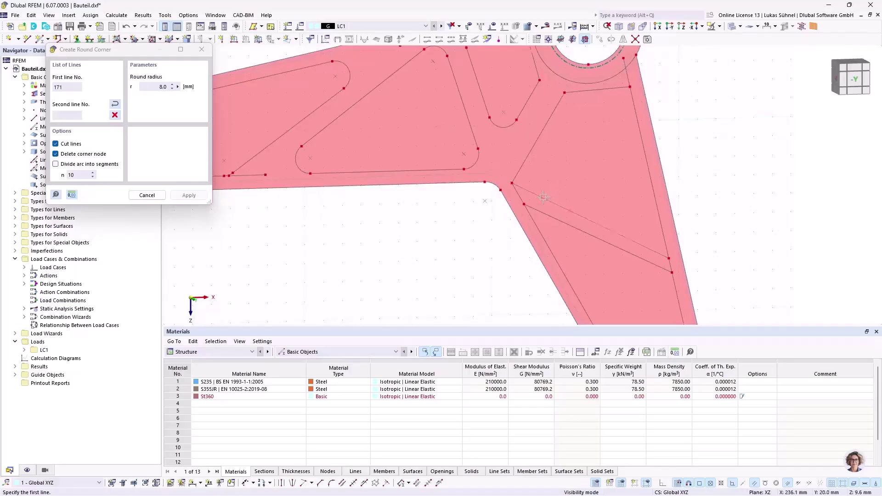
pyautogui.click(528, 156)
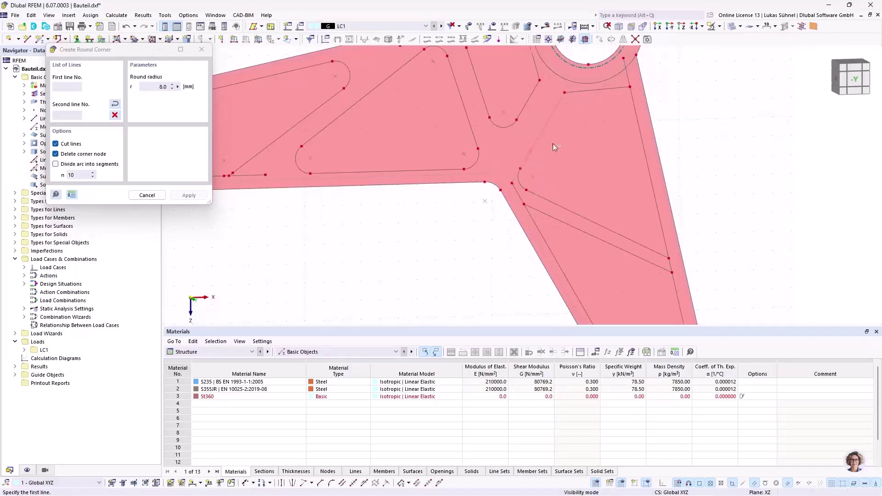
pyautogui.click(547, 119)
pyautogui.click(591, 89)
pyautogui.click(613, 92)
pyautogui.click(621, 100)
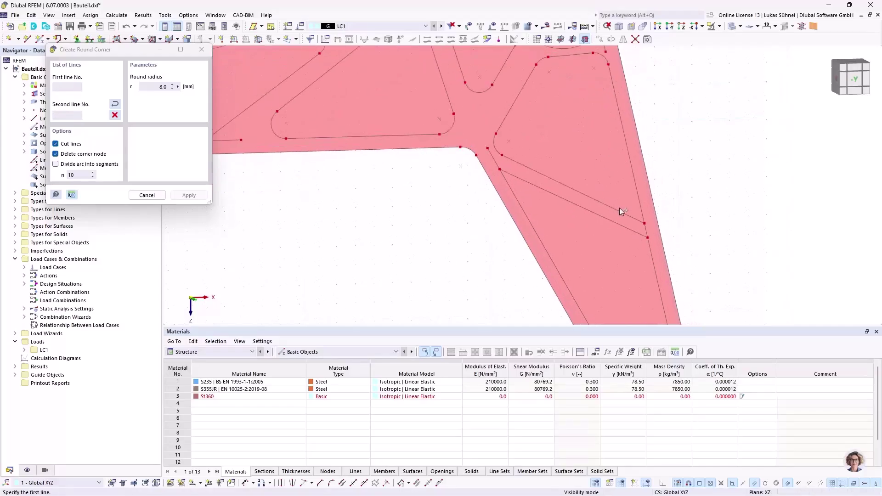
pyautogui.click(638, 207)
pyautogui.click(635, 180)
# Round the four corners of the leg's lower pocket, above the small end hub, with an 8 mm radius.
pyautogui.click(513, 183)
pyautogui.click(593, 164)
pyautogui.click(616, 202)
pyautogui.moveTo(558, 175); pyautogui.dragTo(576, 257, button='middle')
pyautogui.click(527, 217)
pyautogui.click(506, 206)
pyautogui.click(561, 218)
pyautogui.click(588, 198)
pyautogui.press('Escape')
pyautogui.scroll(-5, 600, 209)
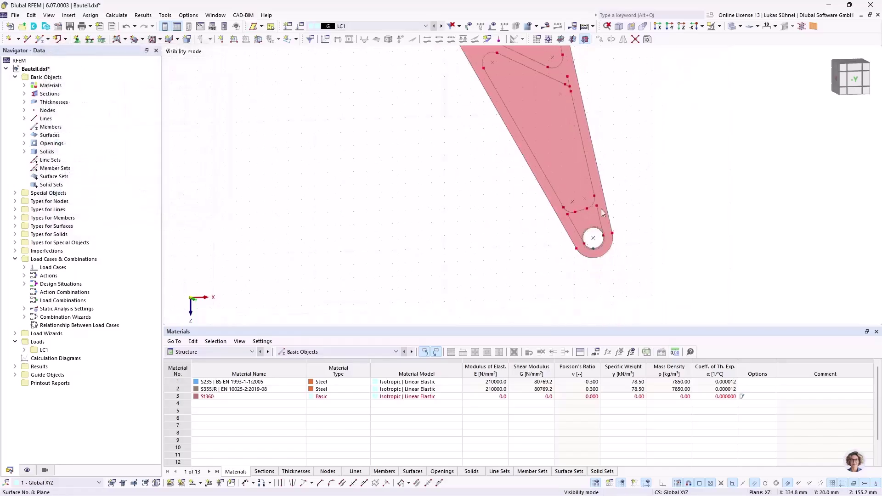
# Close the long arm's pocket beside the large hub with an arc via edge nodes and radius, bulging away from the hub.
pyautogui.scroll(5, 515, 147)
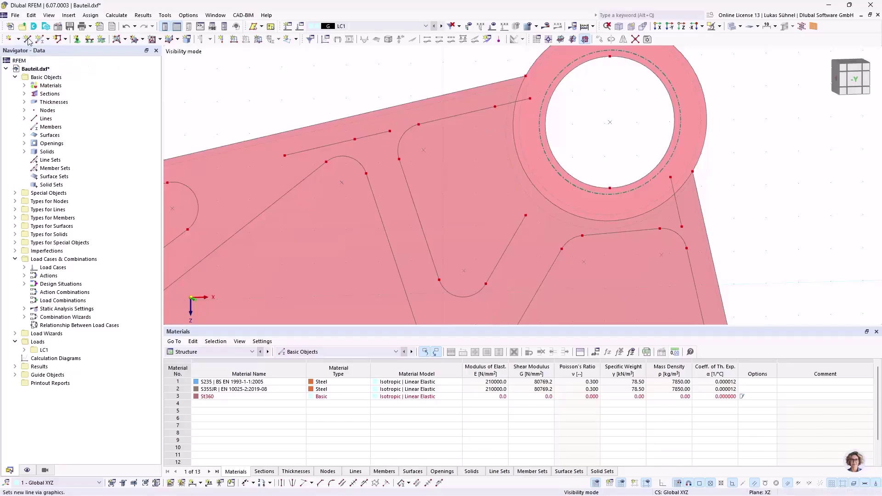
pyautogui.click(102, 103)
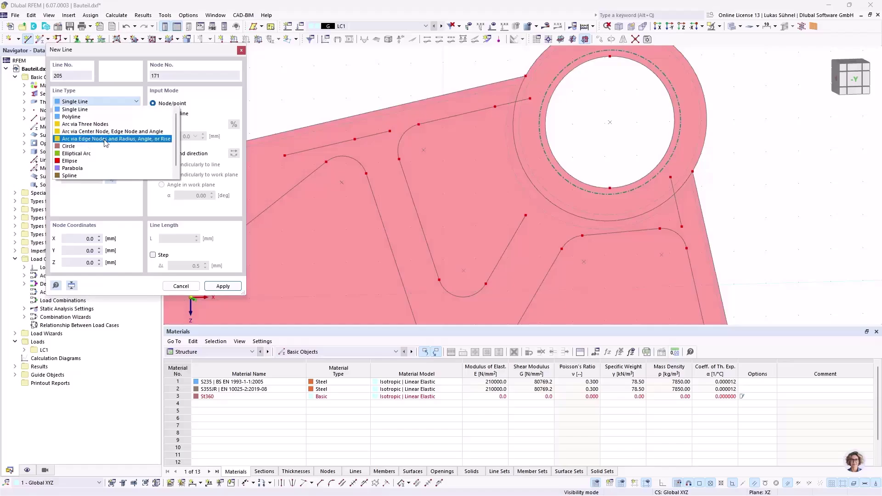
pyautogui.click(106, 140)
pyautogui.scroll(2, 504, 104)
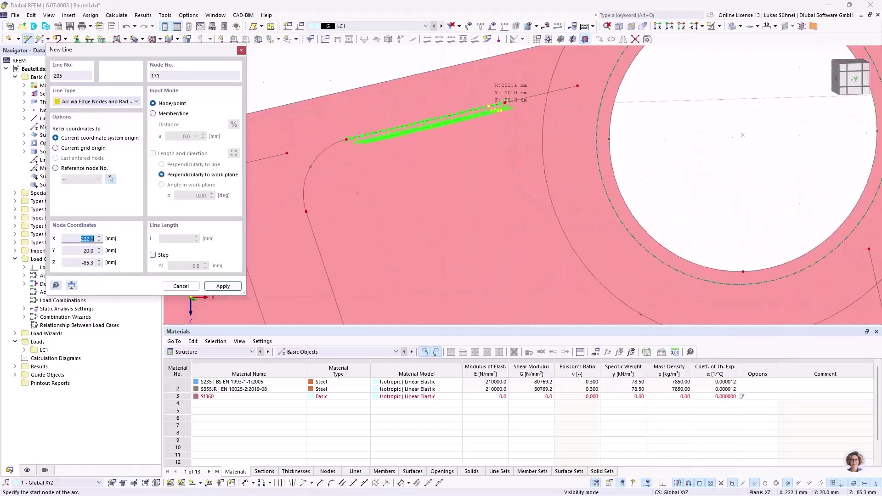
pyautogui.scroll(2, 488, 106)
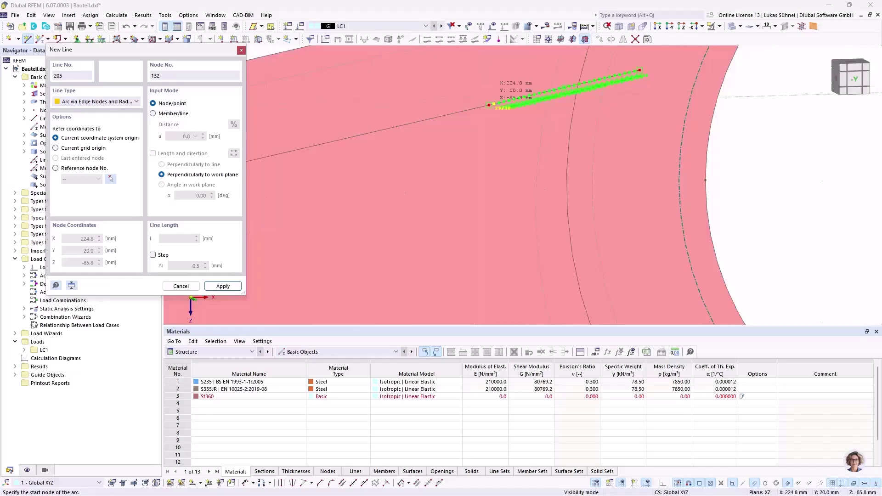
pyautogui.click(489, 105)
pyautogui.scroll(-3, 488, 105)
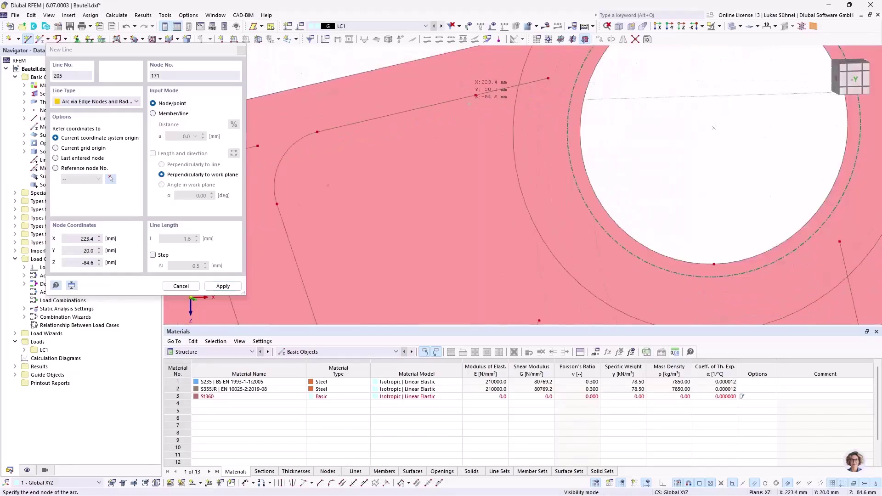
pyautogui.scroll(4, 551, 257)
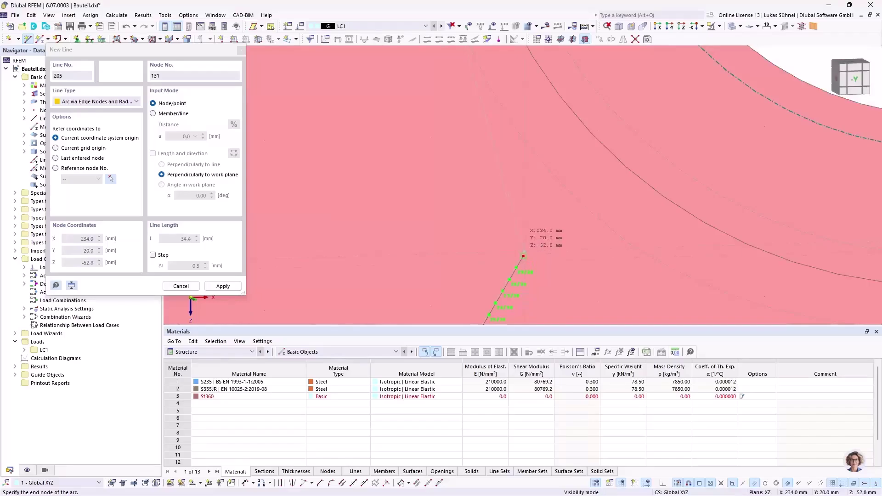
pyautogui.scroll(2, 514, 254)
pyautogui.scroll(2, 514, 255)
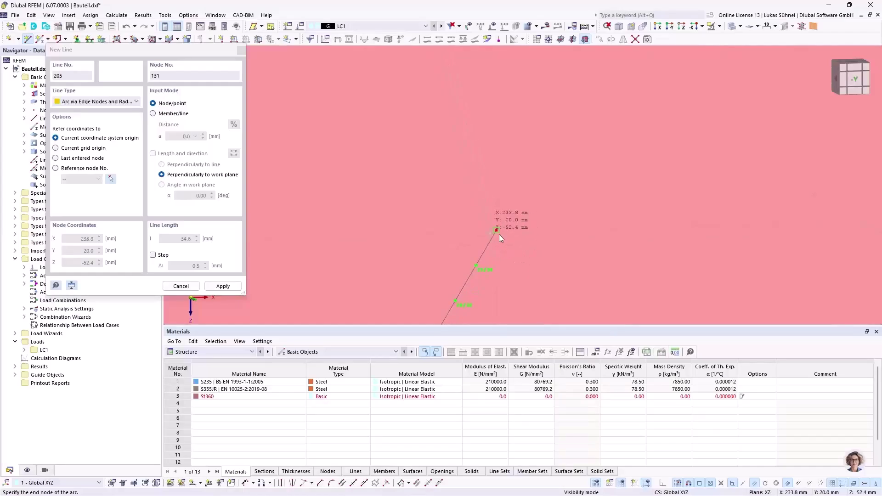
pyautogui.click(504, 247)
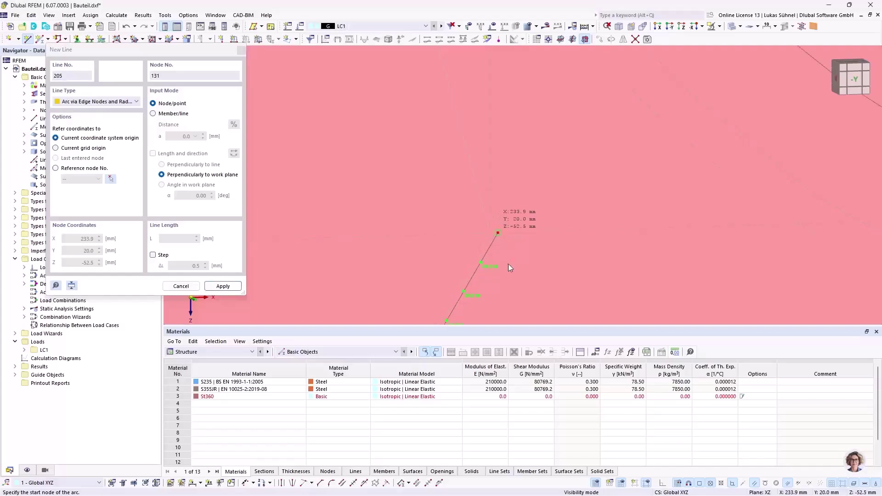
pyautogui.scroll(-6, 507, 263)
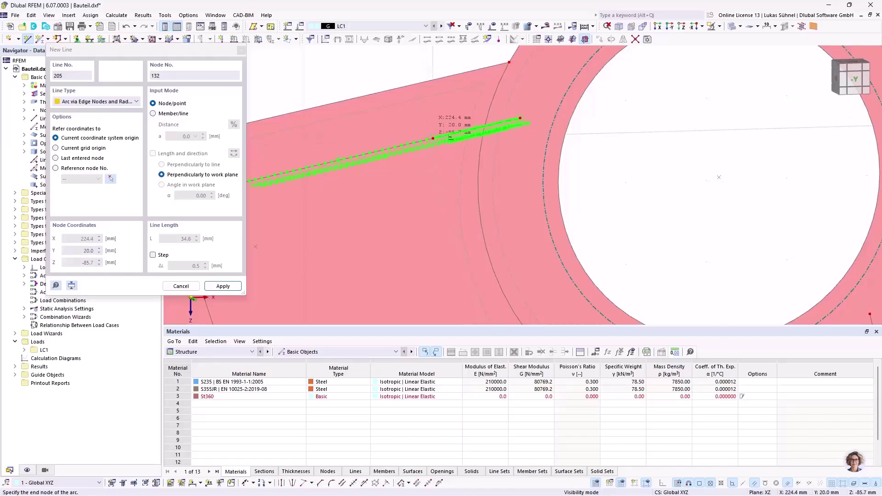
pyautogui.click(435, 146)
pyautogui.scroll(-2, 643, 181)
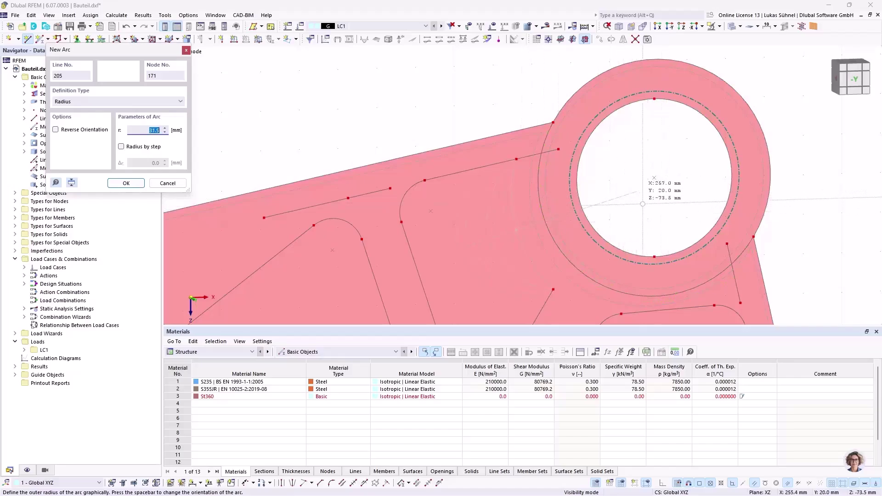
pyautogui.click(662, 200)
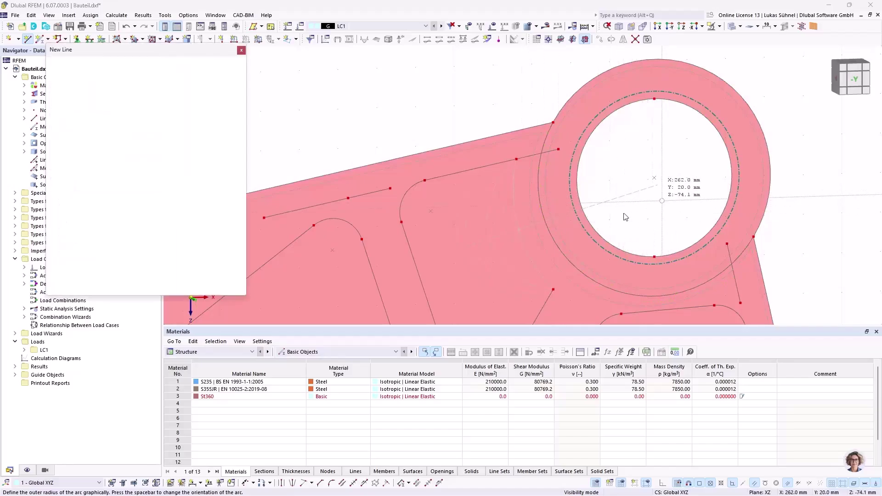
pyautogui.press('Escape')
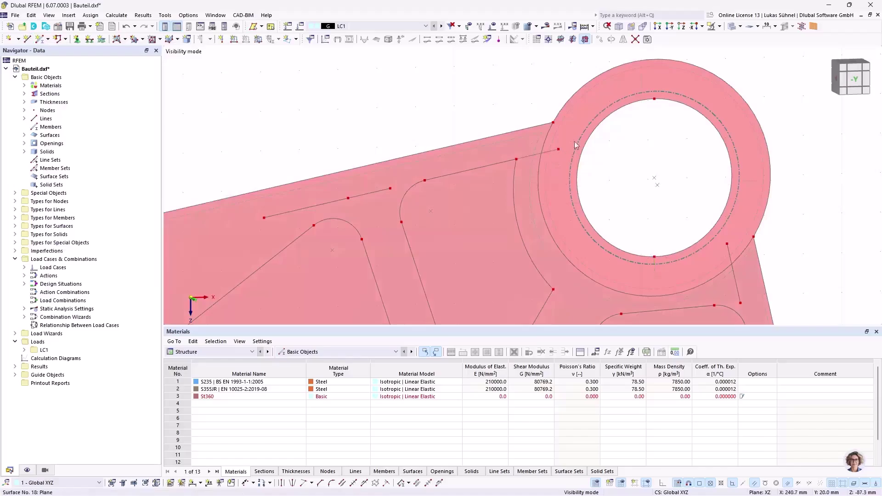
# Delete the leftover line stubs at the upper edge of the long arm, beside the large hub and between the two neighbouring pockets.
pyautogui.scroll(-2, 542, 120)
pyautogui.scroll(2, 546, 125)
pyautogui.press('Escape')
pyautogui.click(350, 176)
pyautogui.click(299, 186)
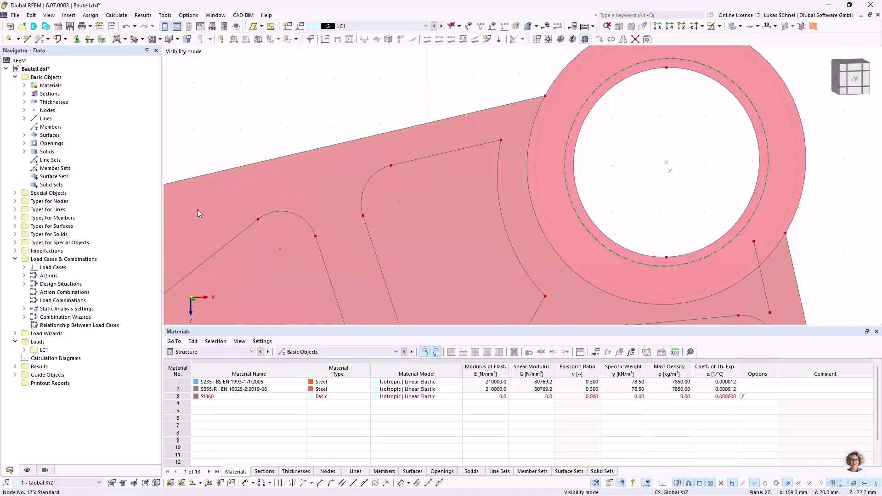
# Delete the leftover line and its stray nodes at the long arm's lower edge between the outer and middle pockets.
pyautogui.scroll(-3, 413, 151)
pyautogui.moveTo(548, 126); pyautogui.dragTo(485, 130, button='middle')
pyautogui.scroll(3, 519, 234)
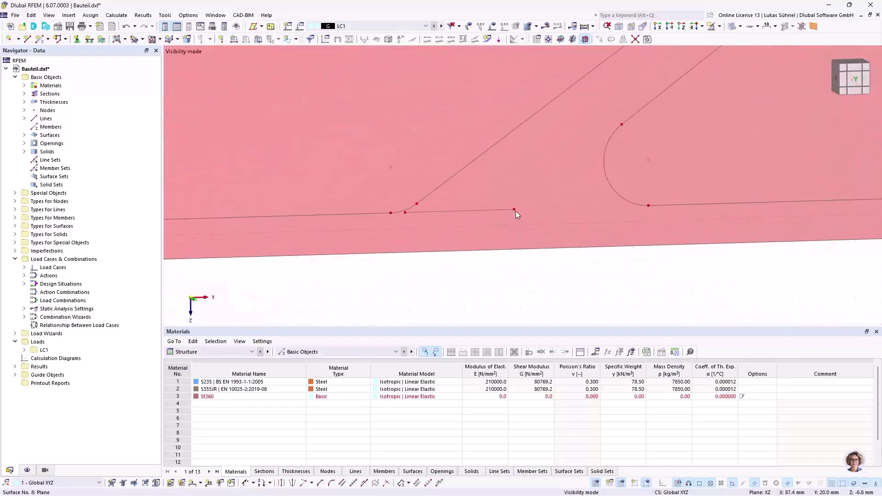
pyautogui.press('Delete')
pyautogui.scroll(3, 407, 207)
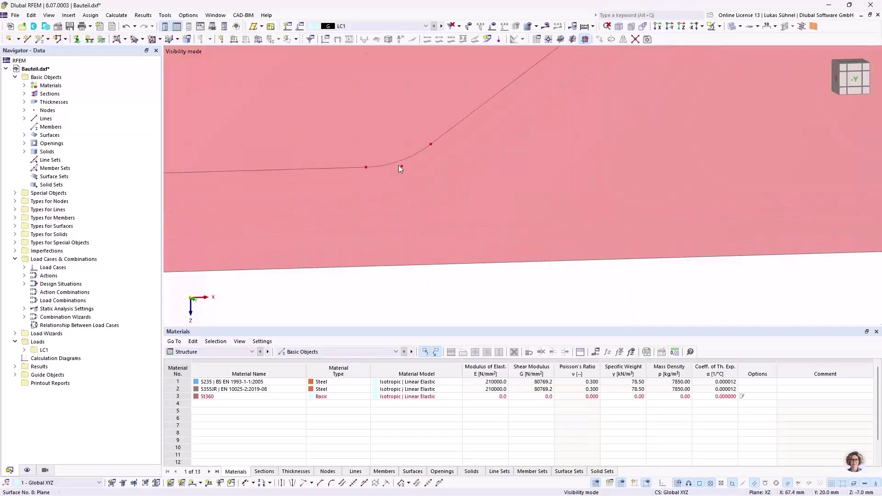
pyautogui.scroll(-3, 528, 190)
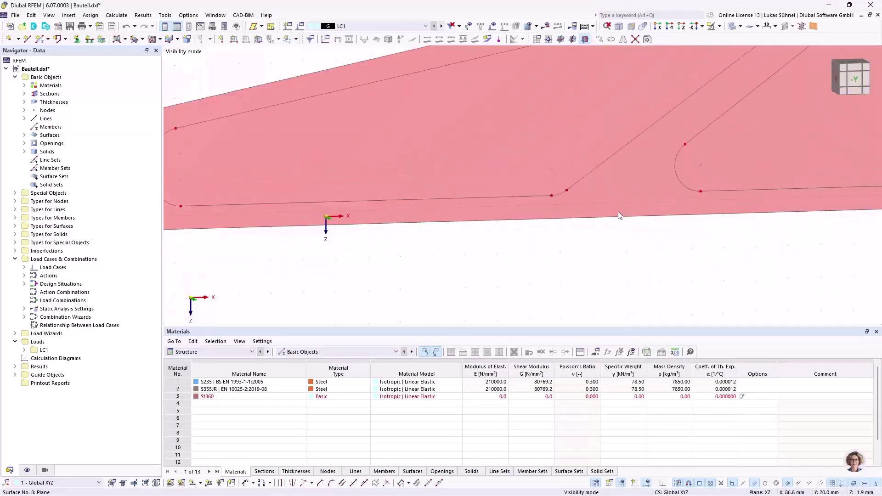
# Delete the two leftover lines between the long arm's small end hub and its outer pocket.
pyautogui.scroll(-3, 619, 212)
pyautogui.scroll(4, 376, 198)
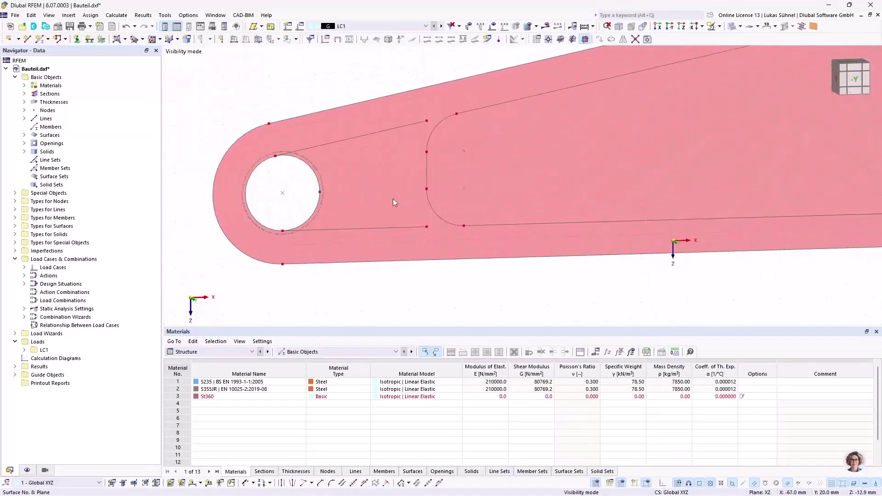
pyautogui.click(426, 228)
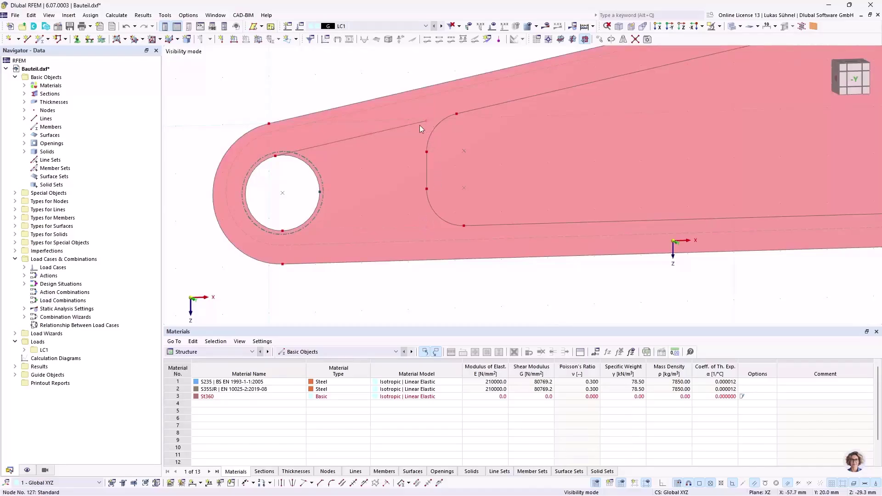
pyautogui.click(424, 123)
# Delete the leftover line between the large hub and the leg's upper pocket, and the one at the inner corner between the arms.
pyautogui.scroll(-1, 242, 128)
pyautogui.scroll(-3, 241, 126)
pyautogui.scroll(1, 440, 130)
pyautogui.scroll(3, 478, 99)
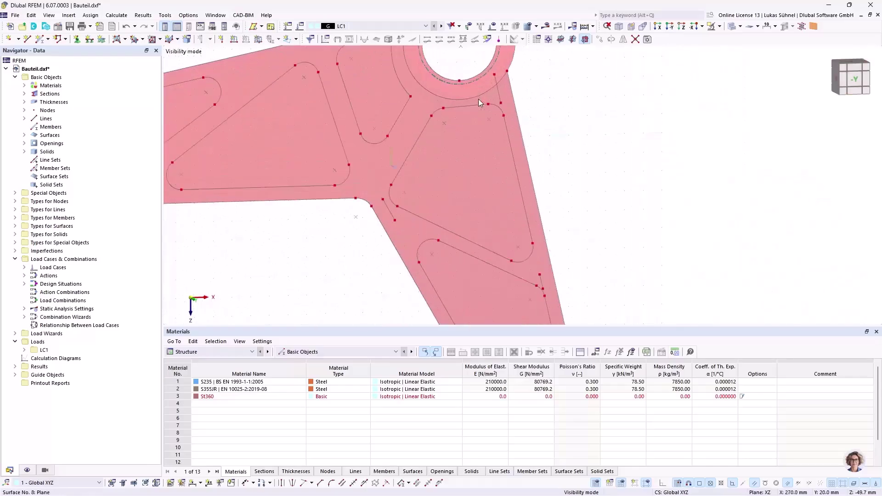
pyautogui.scroll(4, 505, 94)
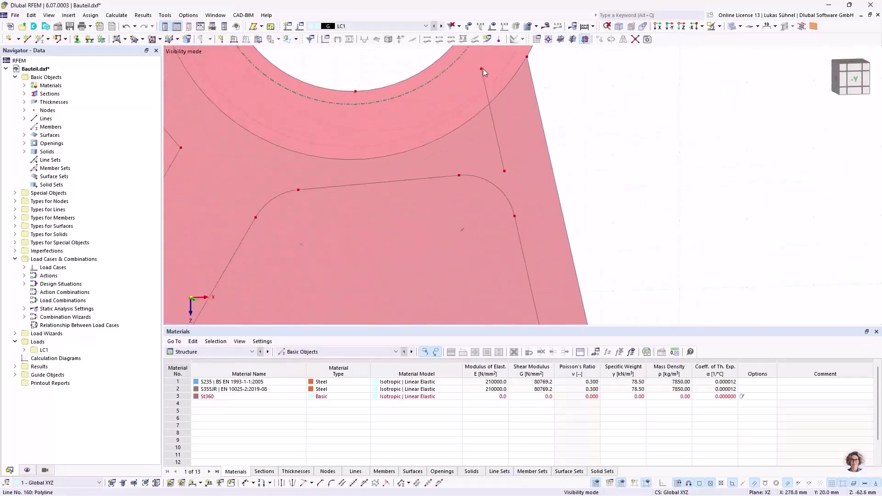
pyautogui.click(505, 170)
pyautogui.scroll(-3, 444, 90)
pyautogui.scroll(5, 378, 197)
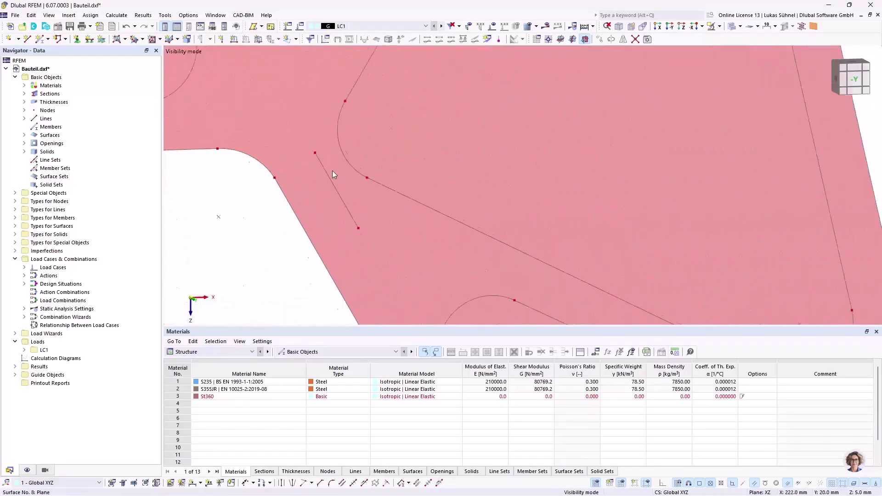
pyautogui.click(316, 151)
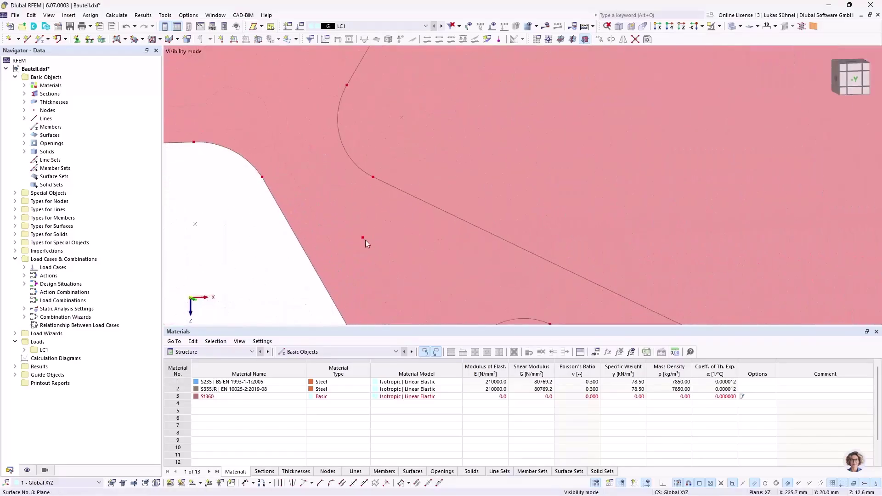
pyautogui.scroll(-3, 365, 236)
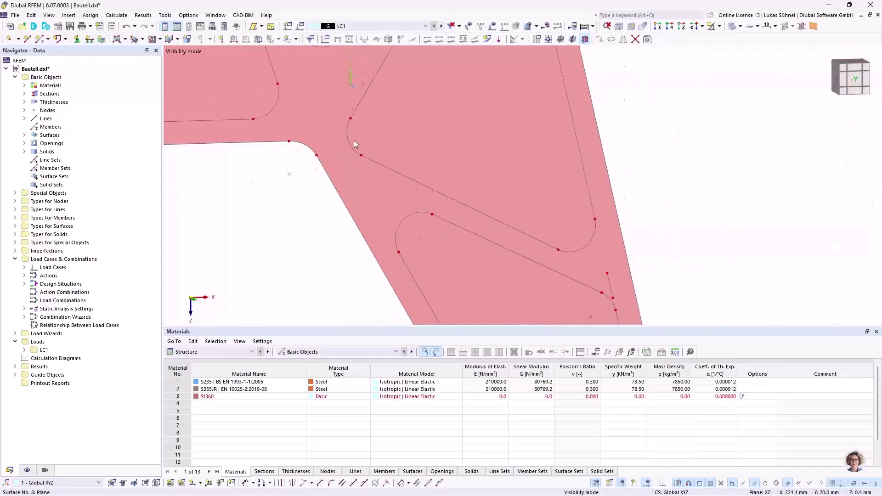
# Delete the leftover lines at the leg's outer edge between its two pockets and those between the lower pocket and small end hub.
pyautogui.scroll(4, 479, 215)
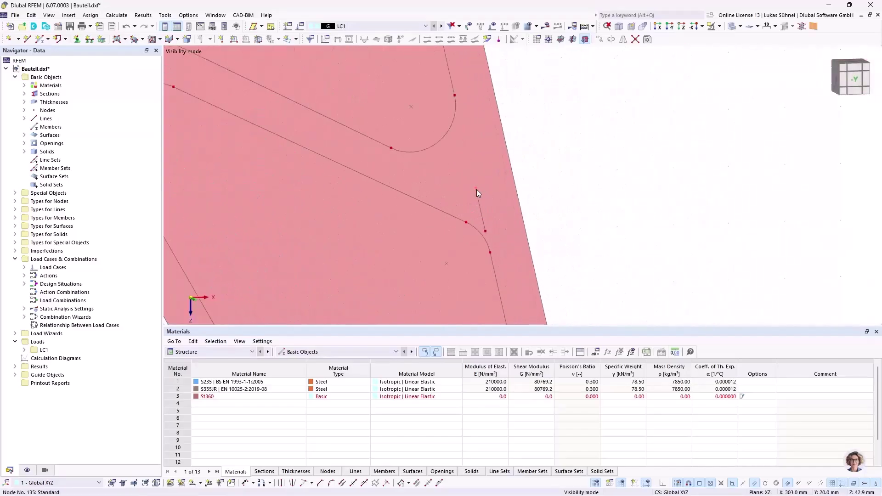
pyautogui.scroll(-5, 486, 231)
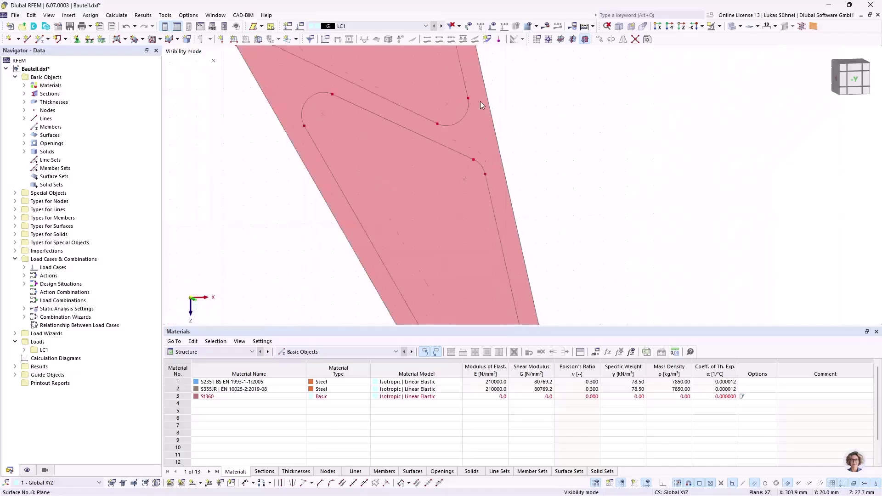
pyautogui.scroll(2, 484, 232)
pyautogui.scroll(2, 484, 232)
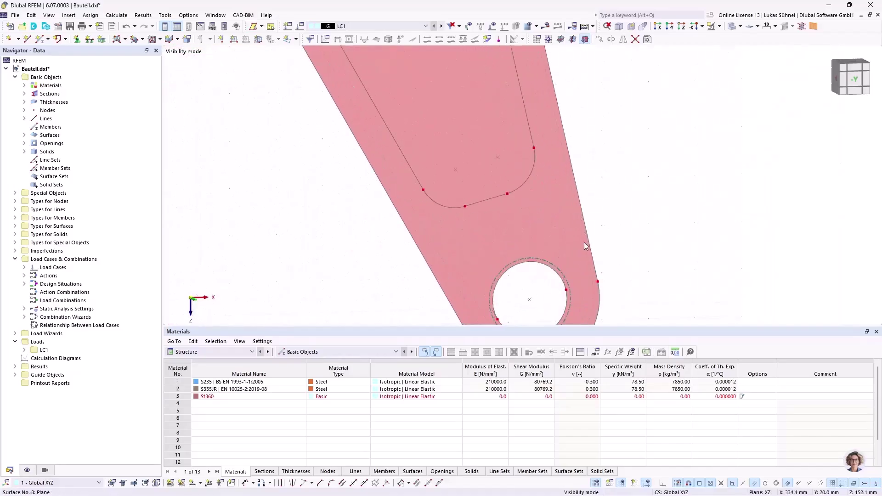
pyautogui.scroll(-6, 583, 240)
# Cancel the visibility mode to display the whole component again.
pyautogui.keyDown('ctrl'); pyautogui.moveTo(423, 215); pyautogui.dragTo(406, 223, button='middle'); pyautogui.keyUp('ctrl')
pyautogui.scroll(3, 400, 166)
pyautogui.scroll(-2, 667, 137)
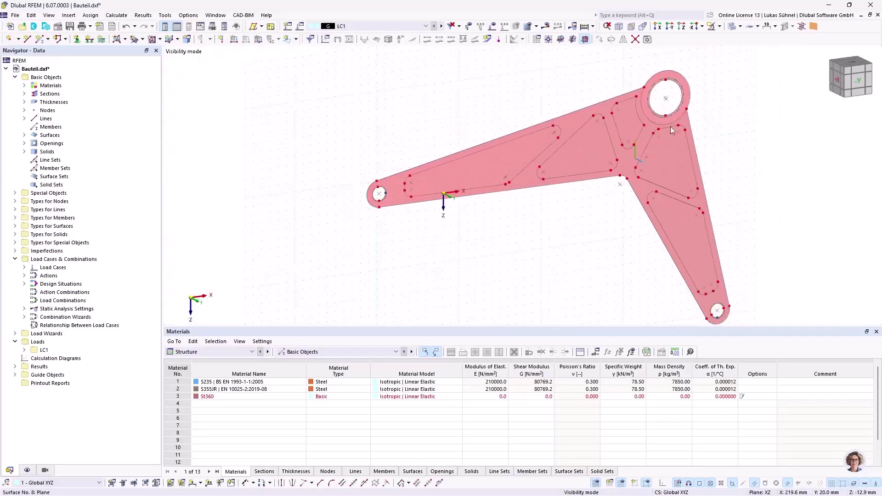
pyautogui.click(719, 26)
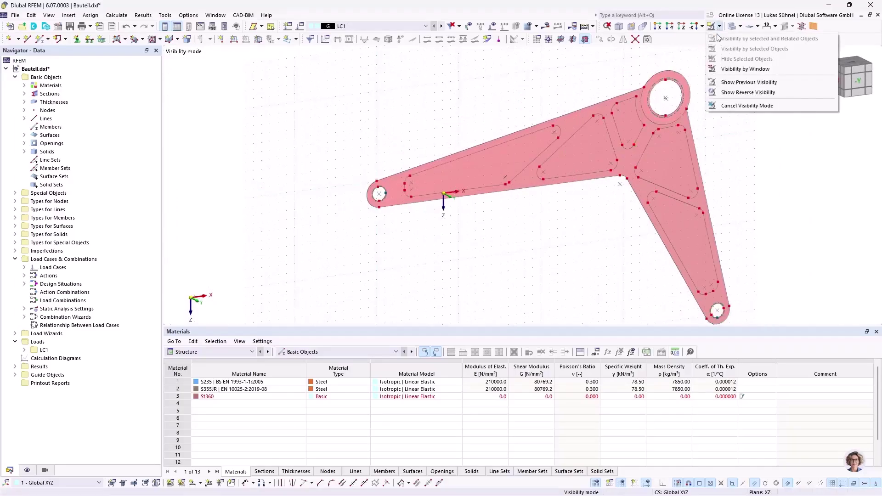
pyautogui.click(723, 106)
pyautogui.moveTo(738, 147); pyautogui.dragTo(366, 201, button='middle')
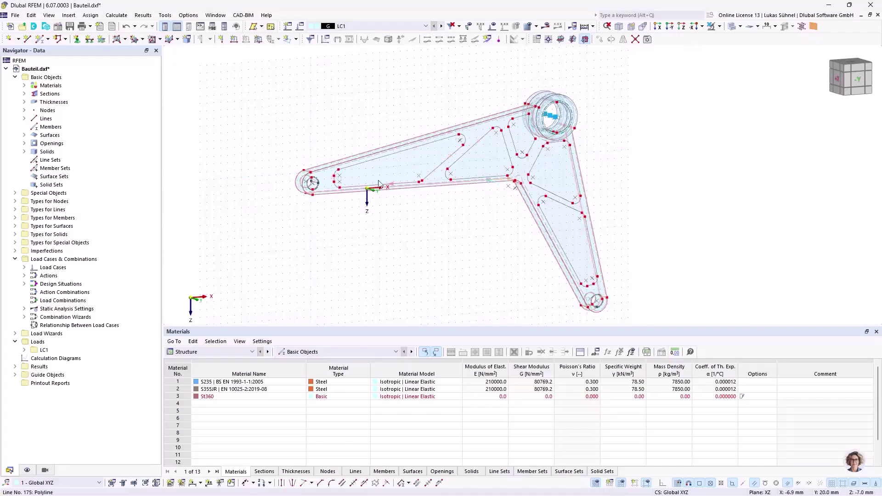
# Run the model check for identical nodes, uniting the nodes and supports of the found group and deleting unused nodes.
pyautogui.keyDown('ctrl'); pyautogui.moveTo(299, 128); pyautogui.dragTo(346, 139, button='middle'); pyautogui.keyUp('ctrl')
pyautogui.scroll(3, 402, 184)
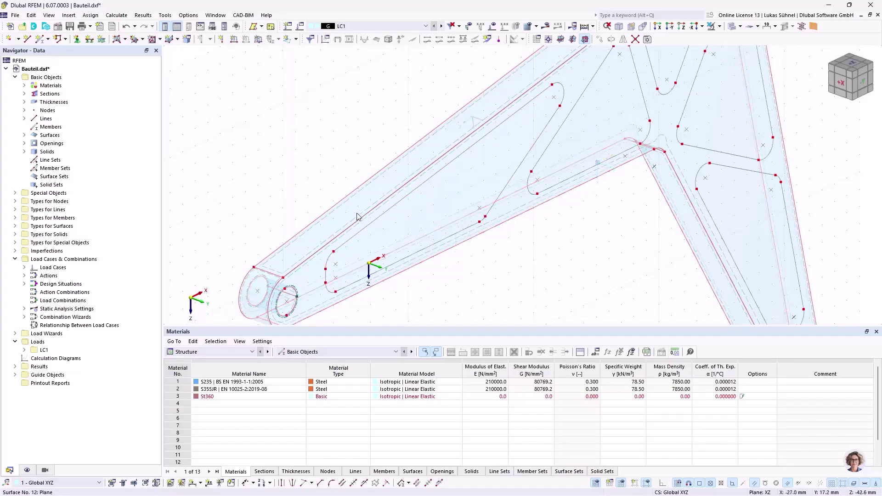
pyautogui.scroll(-3, 456, 225)
pyautogui.moveTo(457, 225); pyautogui.dragTo(439, 232, button='middle')
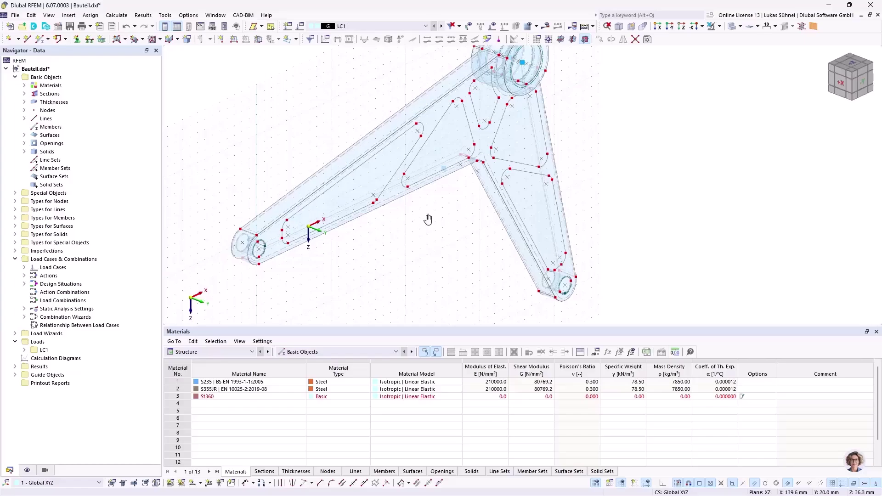
pyautogui.scroll(2, 427, 221)
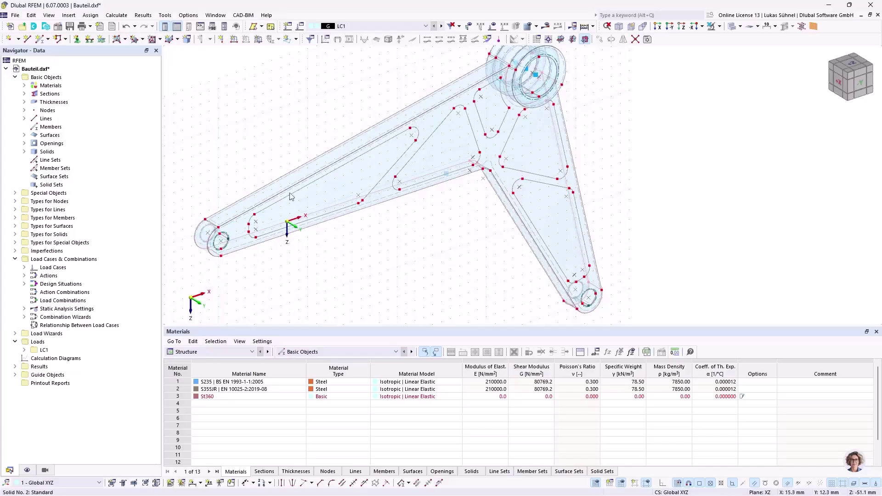
pyautogui.moveTo(455, 214); pyautogui.dragTo(446, 226, button='middle')
pyautogui.click(164, 15)
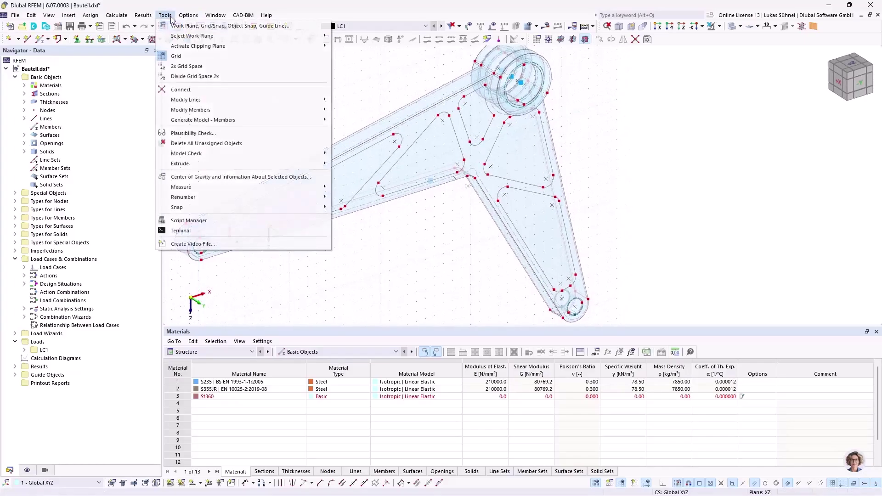
pyautogui.moveTo(299, 153)
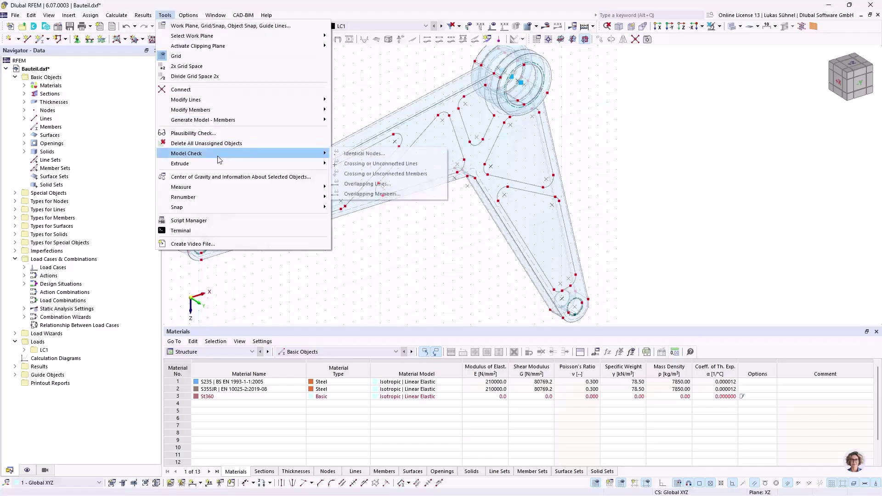
pyautogui.click(347, 154)
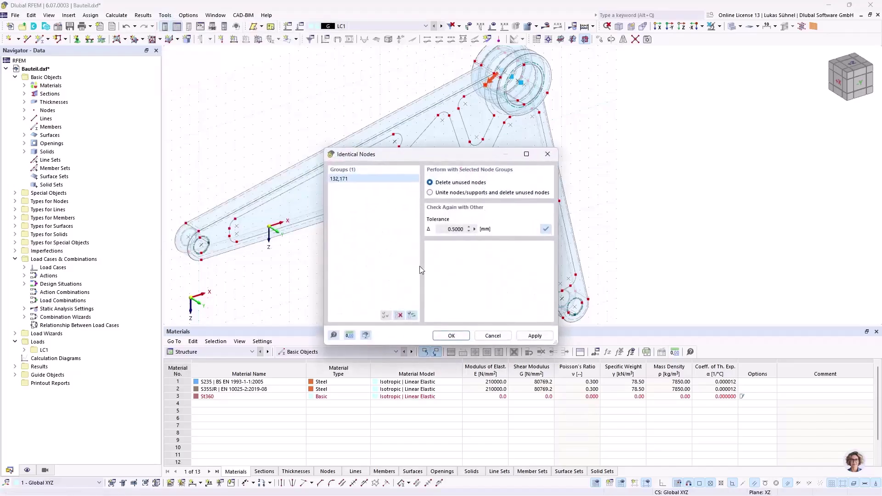
pyautogui.click(439, 193)
pyautogui.click(449, 336)
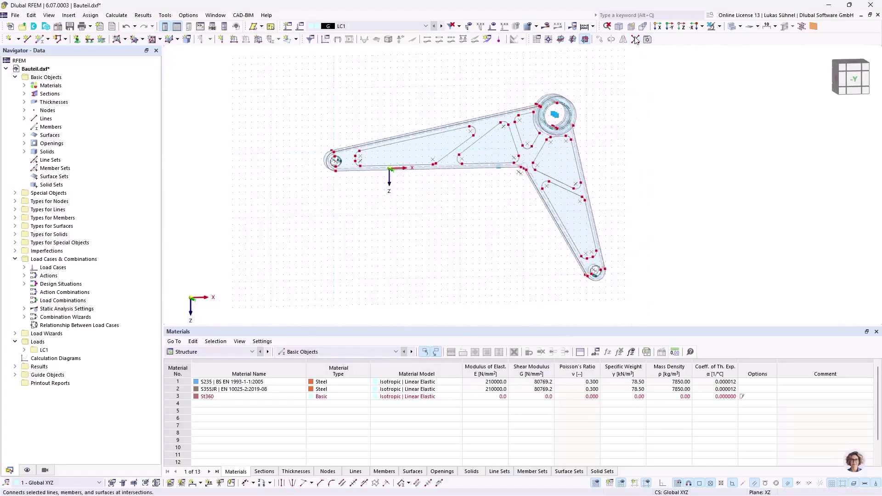
# Connect all lines and surfaces of the whole component at their intersections.
pyautogui.moveTo(280, 95); pyautogui.dragTo(721, 294)
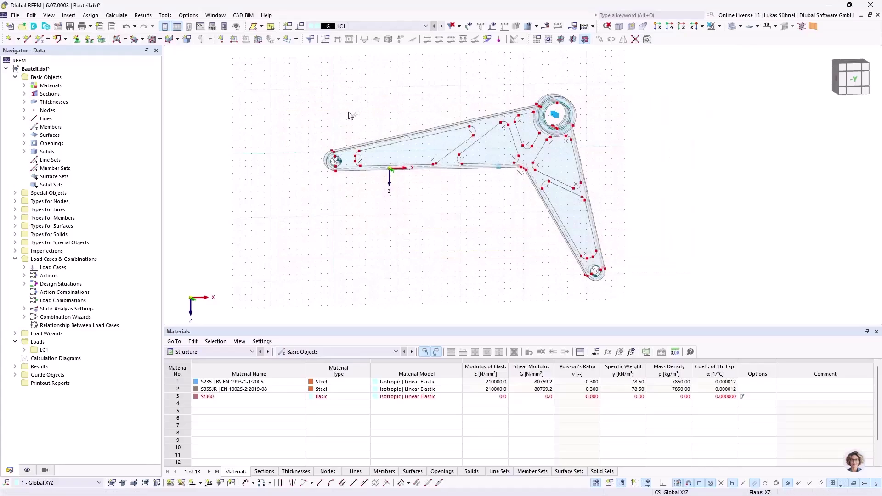
pyautogui.keyDown('ctrl'); pyautogui.moveTo(364, 102); pyautogui.dragTo(299, 133, button='middle'); pyautogui.keyUp('ctrl')
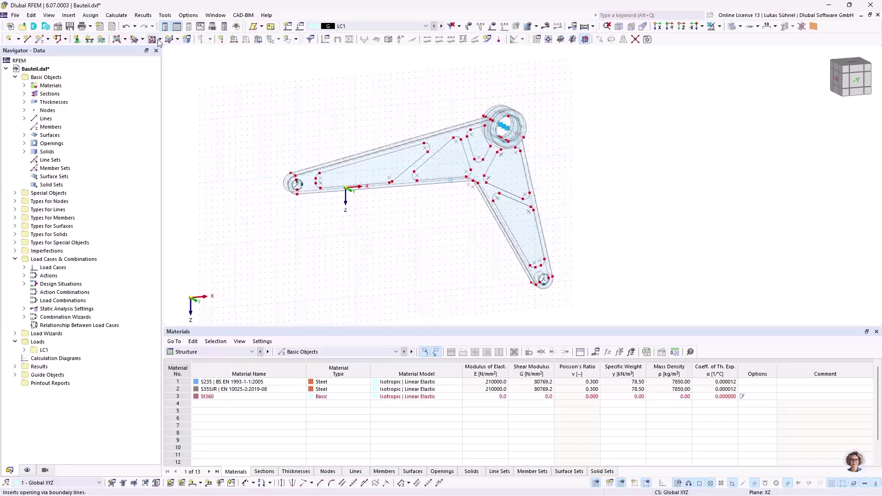
# Create surfaces without thickness in all five pocket outlines, three on the long arm and two on the leg.
pyautogui.click(125, 40)
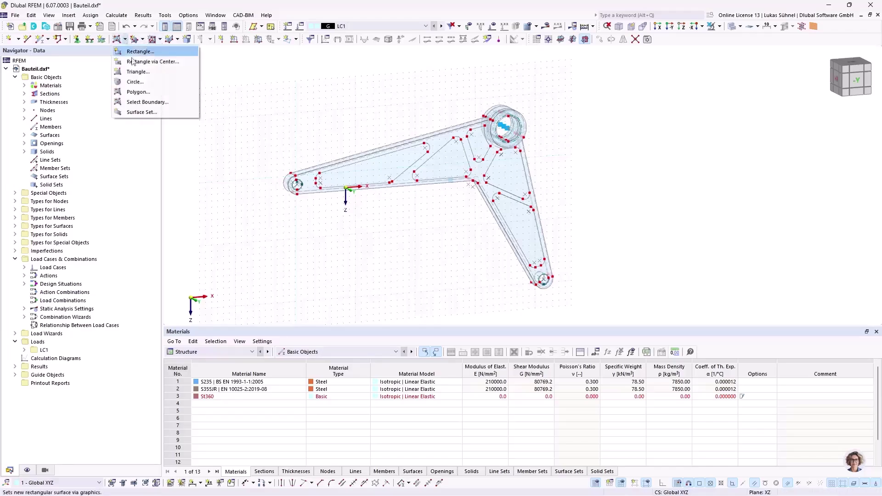
pyautogui.click(144, 110)
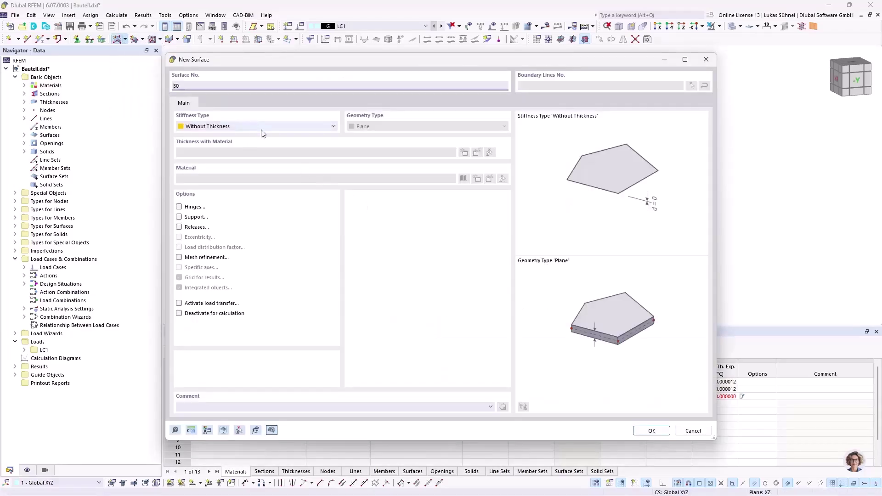
pyautogui.click(648, 430)
pyautogui.click(329, 178)
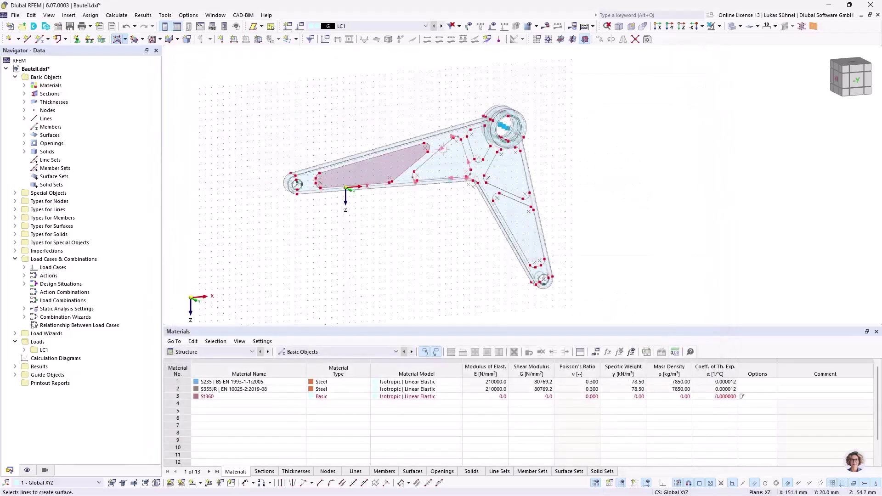
pyautogui.click(443, 152)
pyautogui.click(475, 145)
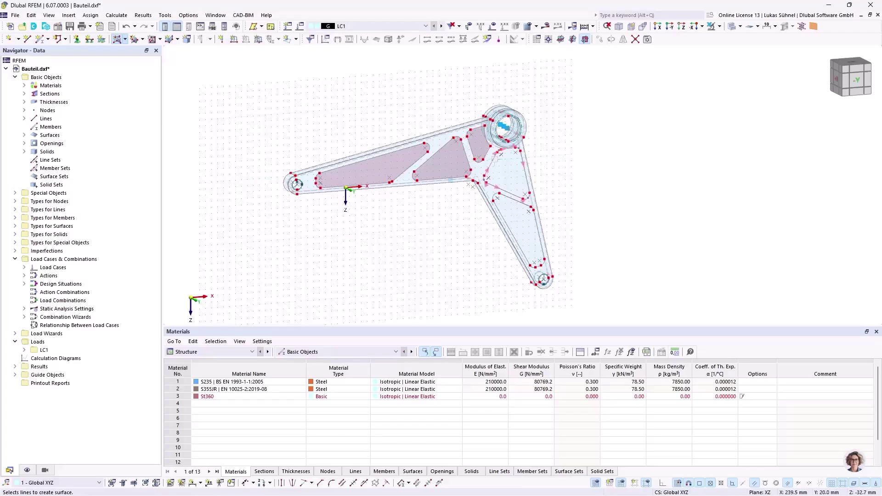
pyautogui.click(495, 158)
pyautogui.click(509, 197)
# Connect the new pocket surfaces with the rest of the component at their intersections.
pyautogui.keyDown('ctrl'); pyautogui.moveTo(455, 218); pyautogui.dragTo(379, 207, button='middle'); pyautogui.keyUp('ctrl')
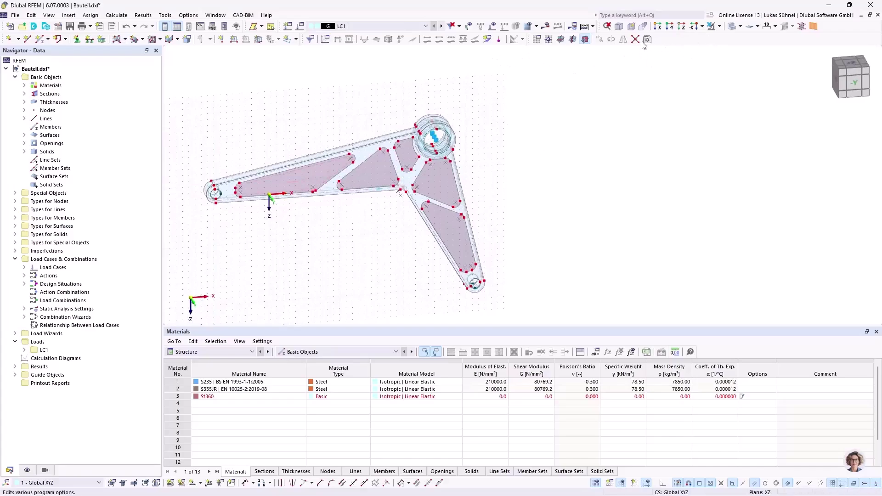
pyautogui.moveTo(170, 109); pyautogui.dragTo(603, 318)
pyautogui.keyDown('ctrl'); pyautogui.moveTo(246, 235); pyautogui.dragTo(388, 244, button='middle'); pyautogui.keyUp('ctrl')
pyautogui.rightClick(384, 238)
pyautogui.press('Escape')
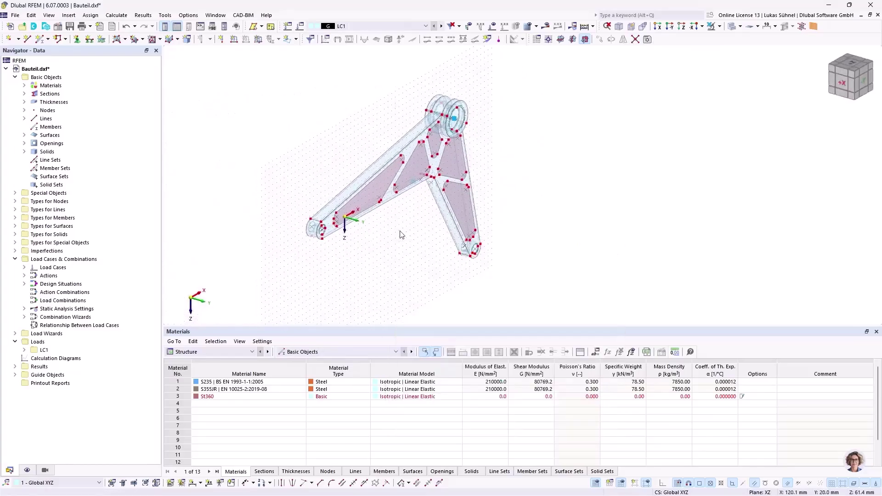
# Set up one copy of the five pocket surfaces with a displacement of -7 mm in Y.
pyautogui.scroll(3, 401, 235)
pyautogui.click(380, 181)
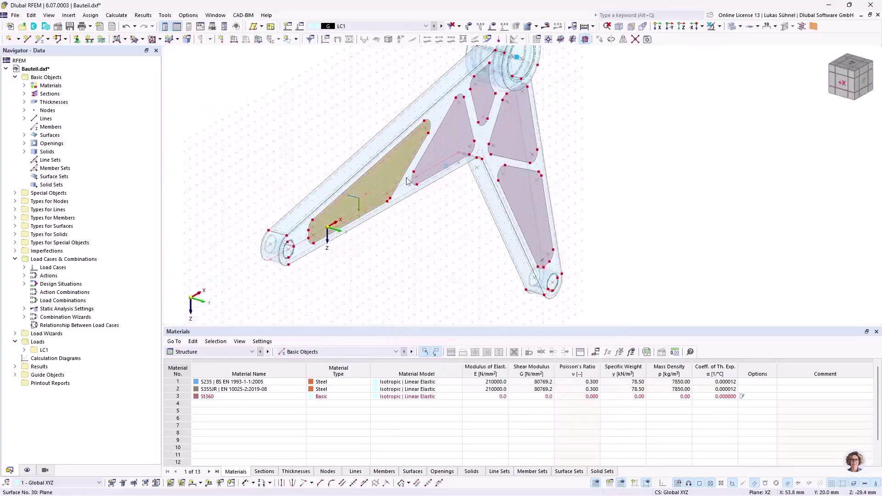
pyautogui.click(455, 147)
pyautogui.click(485, 108)
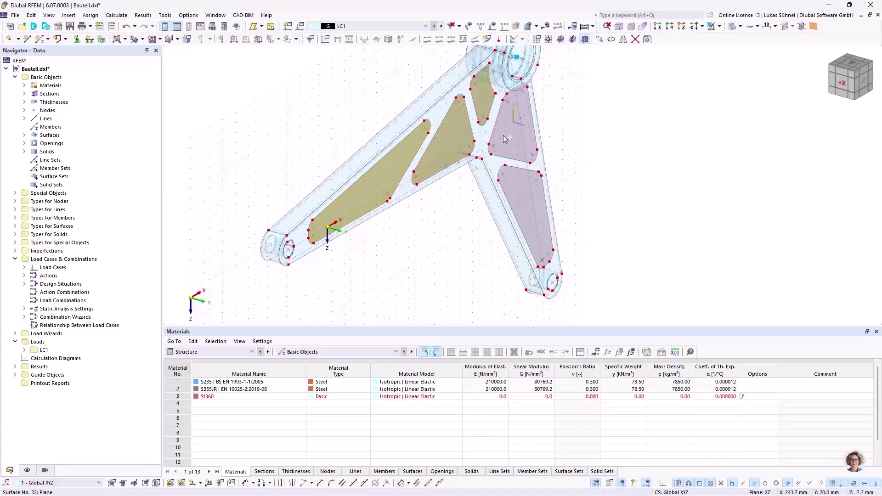
pyautogui.click(503, 135)
pyautogui.click(513, 192)
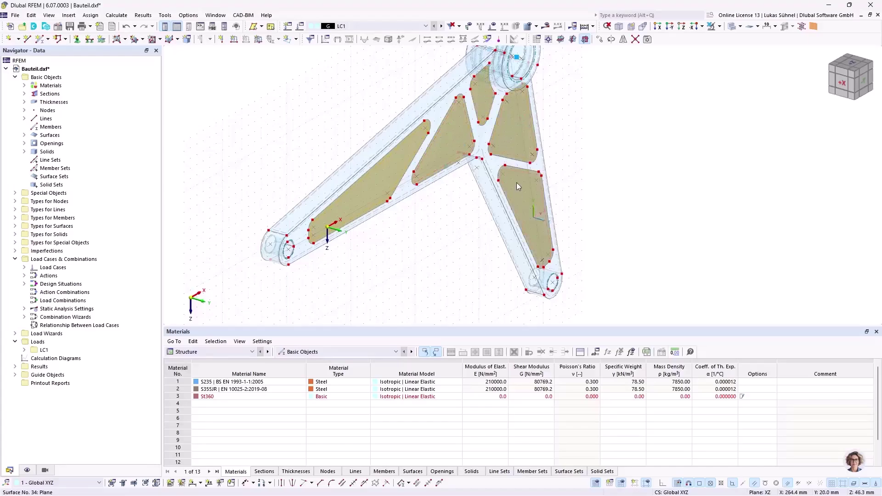
pyautogui.rightClick(516, 186)
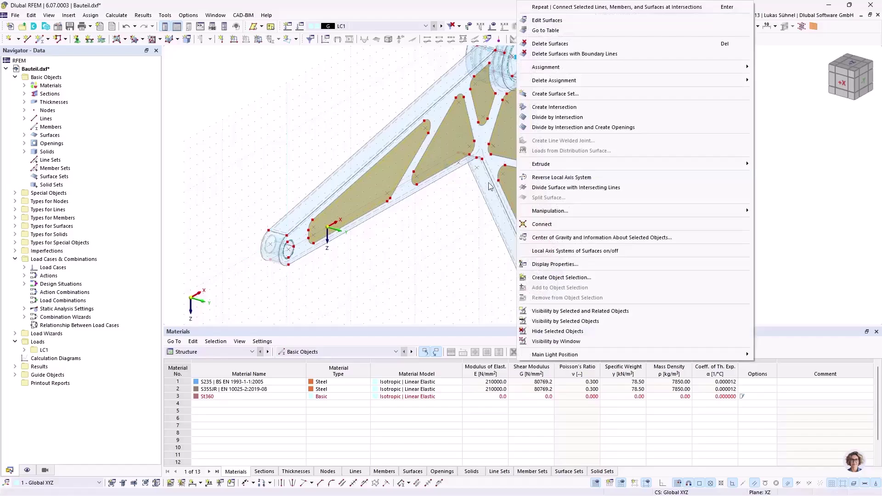
pyautogui.moveTo(546, 215)
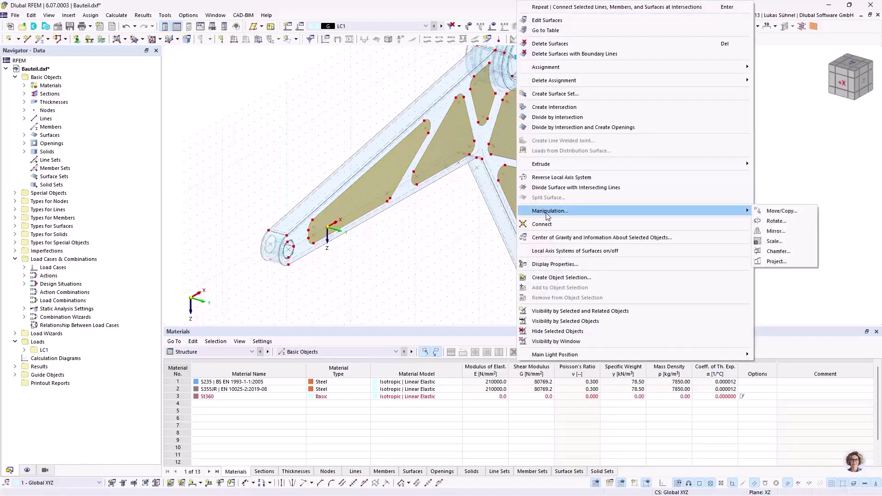
pyautogui.click(786, 214)
pyautogui.click(306, 171)
pyautogui.moveTo(473, 136); pyautogui.dragTo(691, 97)
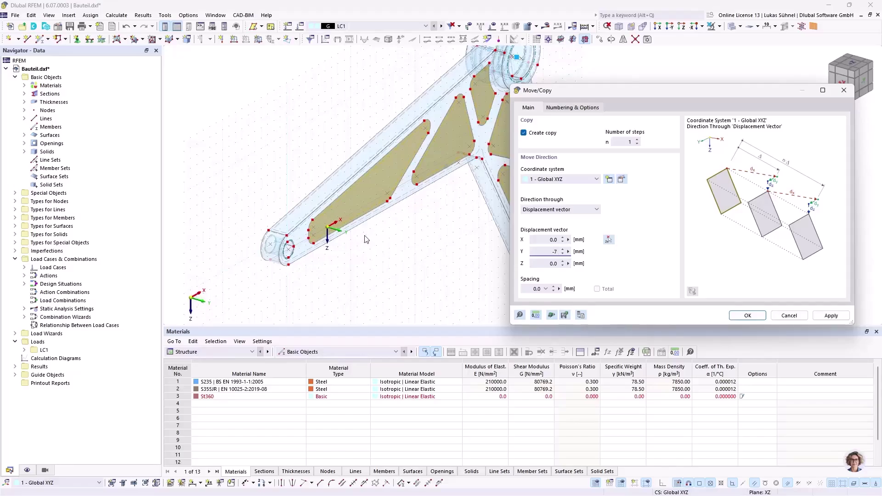
# Activate step links that join the surfaces with solids, using solid 2 as template, and create the copies.
pyautogui.click(554, 108)
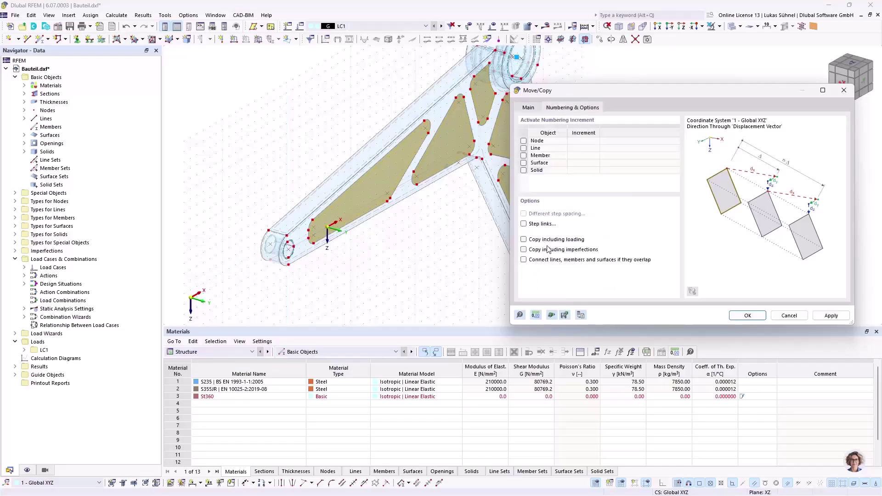
pyautogui.click(526, 224)
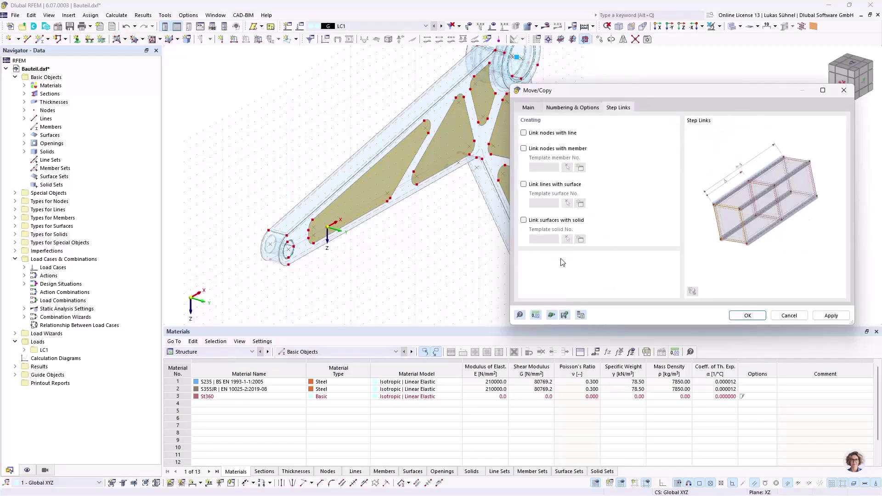
pyautogui.click(540, 223)
pyautogui.click(568, 240)
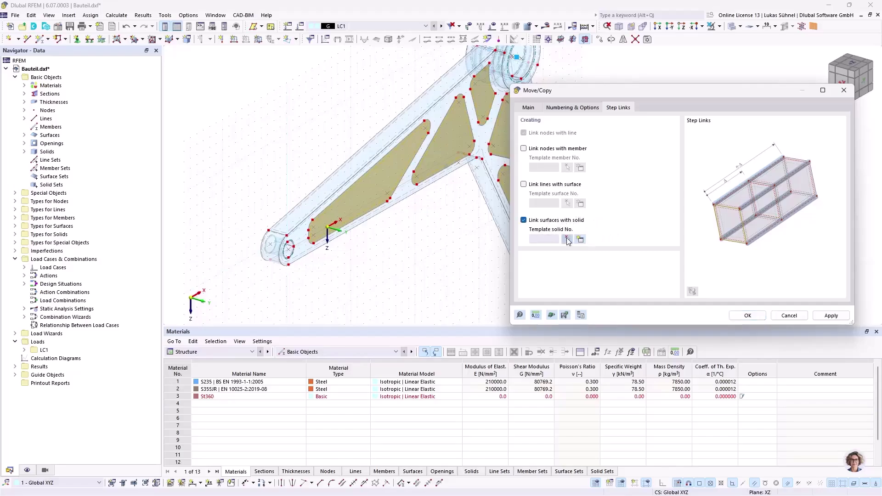
pyautogui.click(488, 144)
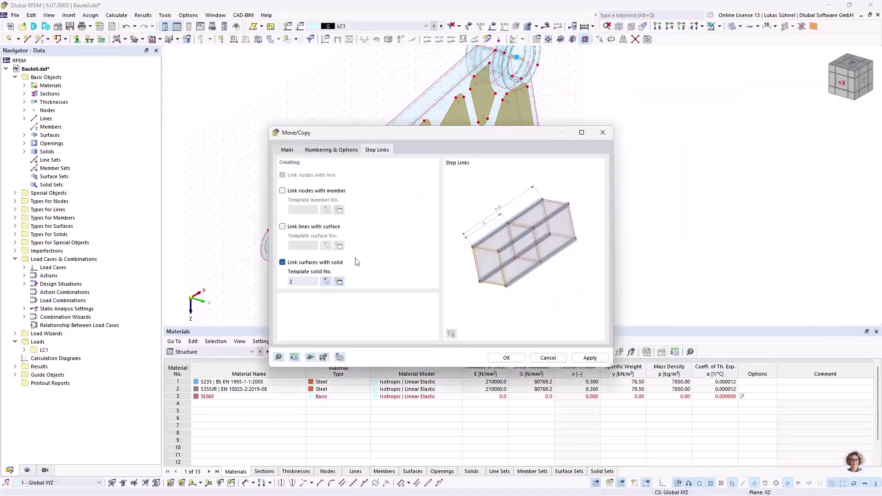
pyautogui.moveTo(370, 140); pyautogui.dragTo(571, 103)
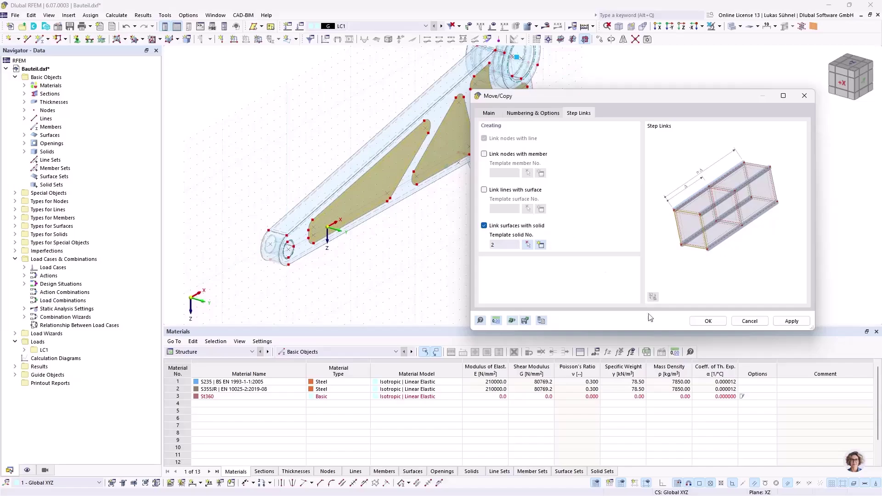
pyautogui.click(715, 321)
pyautogui.keyDown('ctrl'); pyautogui.moveTo(423, 244); pyautogui.dragTo(364, 233, button='middle'); pyautogui.keyUp('ctrl')
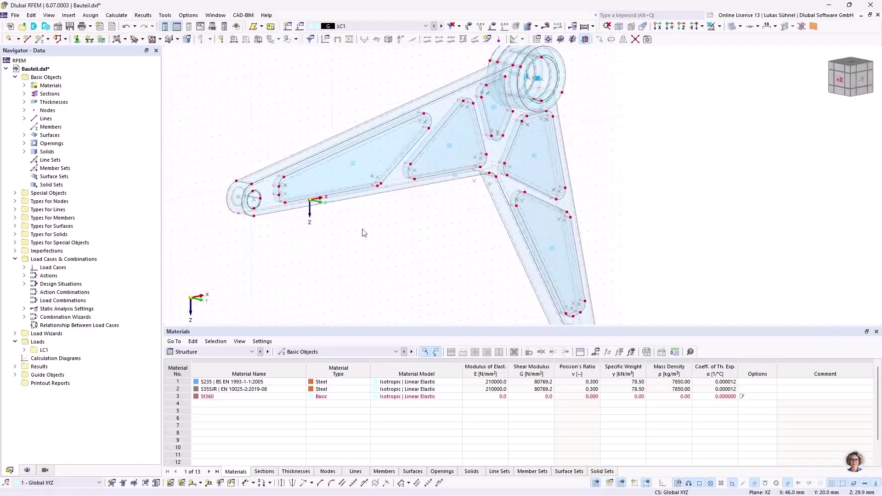
# Switch the model to wireframe display and select the five pocket solids on the long arm and the leg.
pyautogui.click(735, 27)
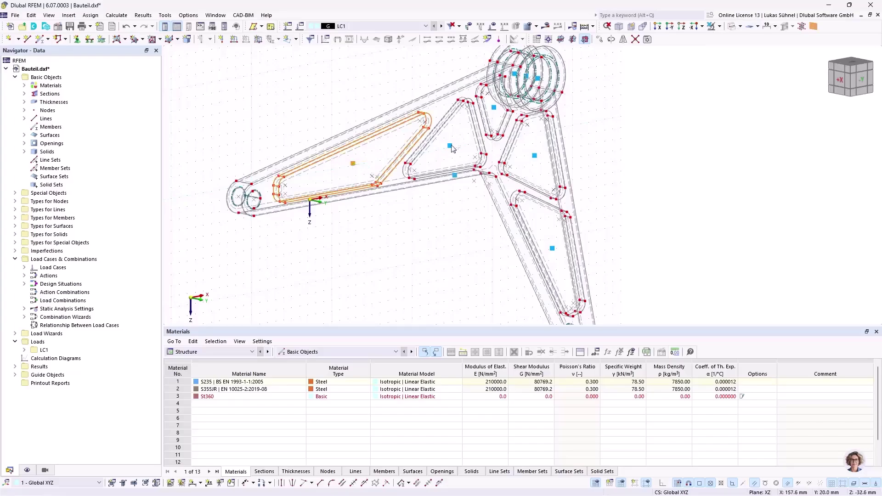
pyautogui.click(496, 114)
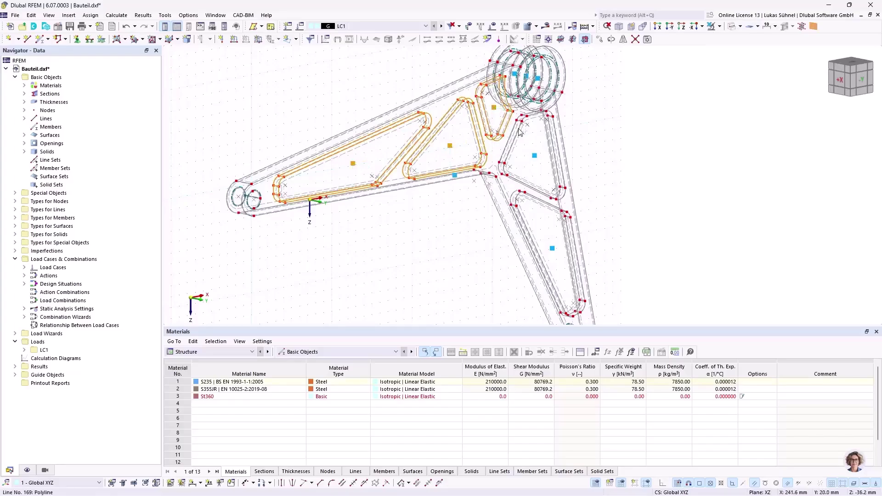
pyautogui.click(538, 161)
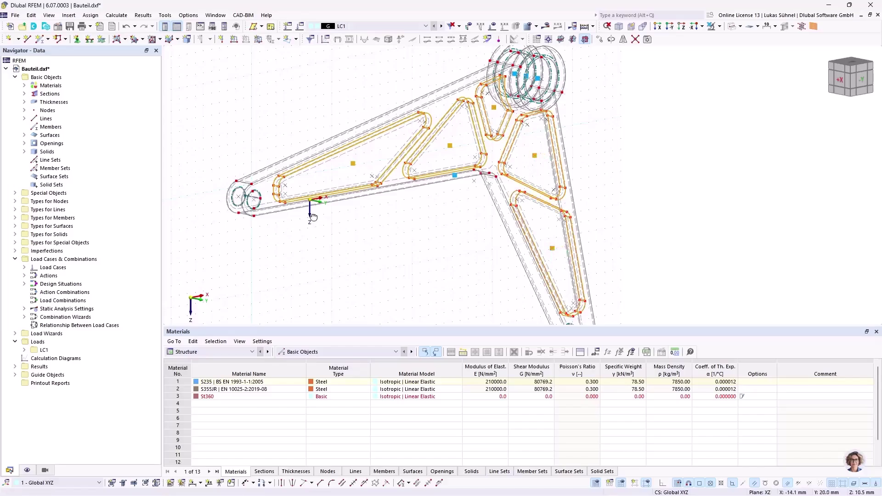
pyautogui.keyDown('ctrl'); pyautogui.moveTo(555, 252); pyautogui.dragTo(380, 229, button='middle'); pyautogui.keyUp('ctrl')
pyautogui.scroll(5, 379, 230)
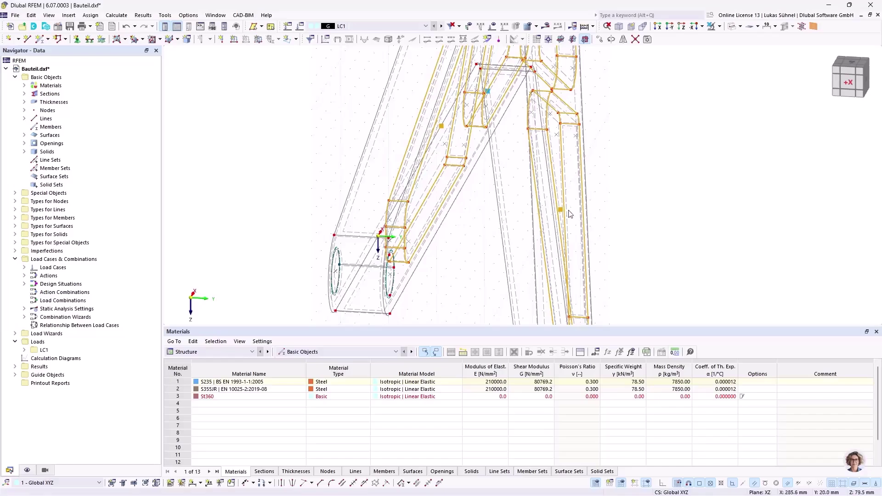
pyautogui.keyDown('ctrl'); pyautogui.moveTo(561, 215); pyautogui.dragTo(315, 121, button='middle'); pyautogui.keyUp('ctrl')
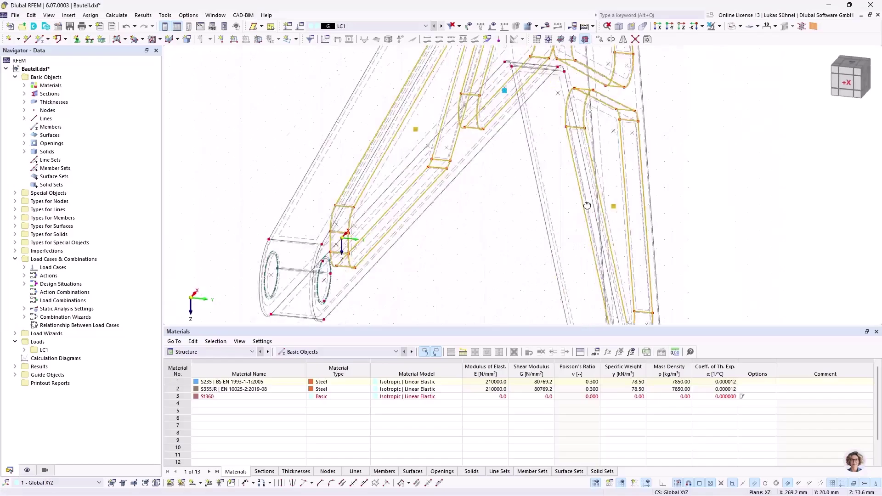
pyautogui.scroll(4, 314, 122)
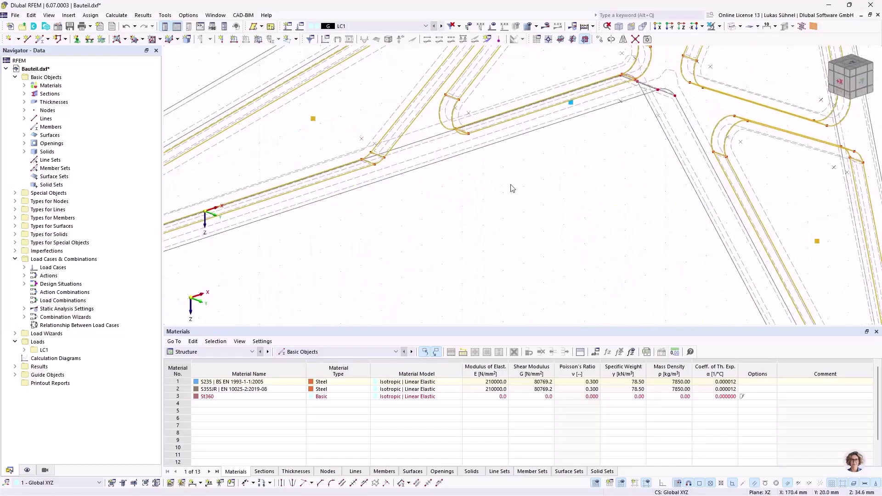
# Mirror the selected pocket solids as a copy about the XZ-parallel plane through the mid-thickness point X -91.6, Y 10.0, Z -29.7 mm.
pyautogui.rightClick(314, 120)
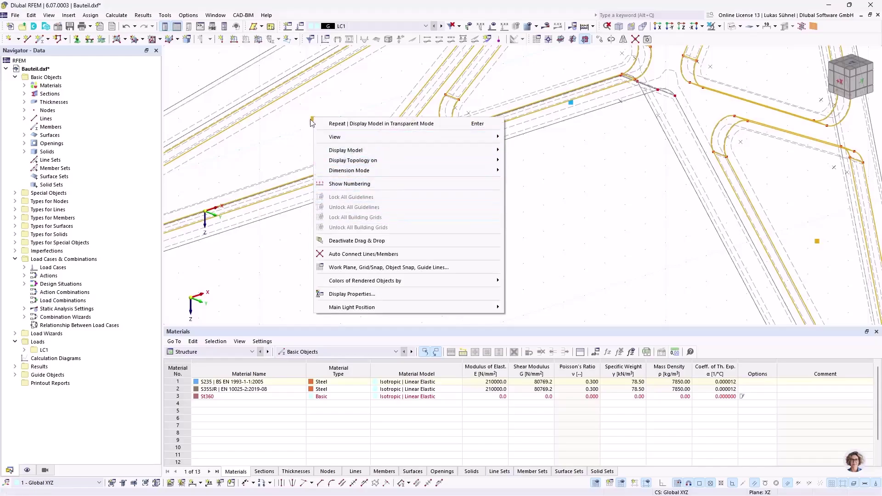
pyautogui.rightClick(312, 120)
pyautogui.moveTo(381, 229)
pyautogui.click(548, 248)
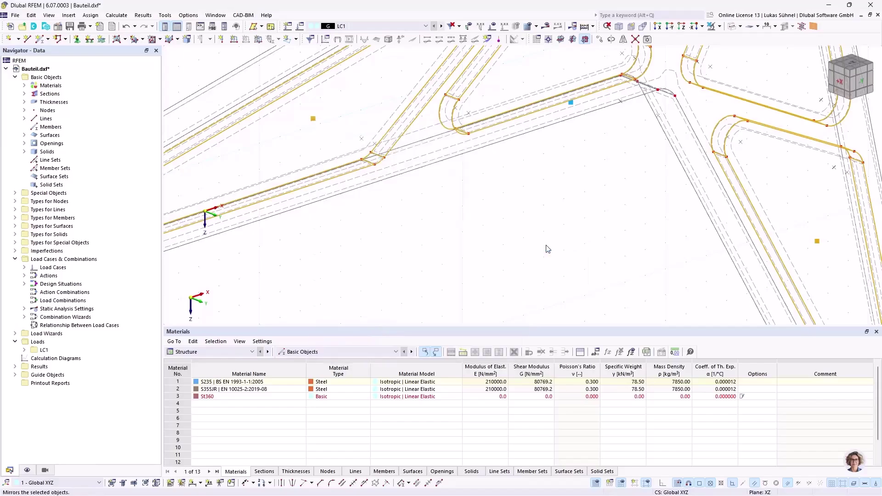
pyautogui.click(334, 171)
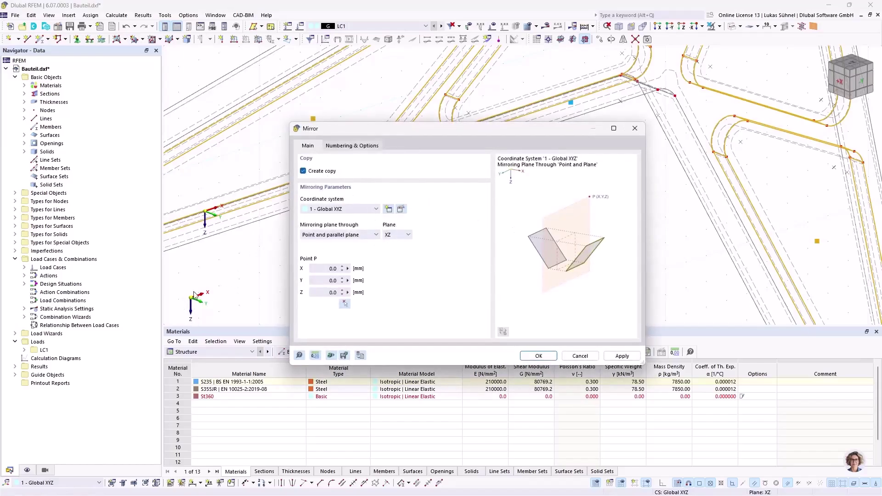
pyautogui.click(344, 303)
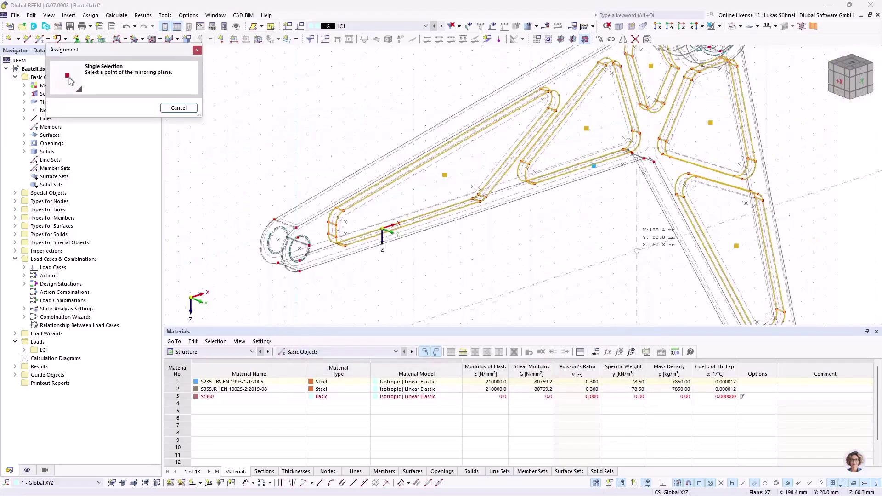
pyautogui.scroll(8, 352, 221)
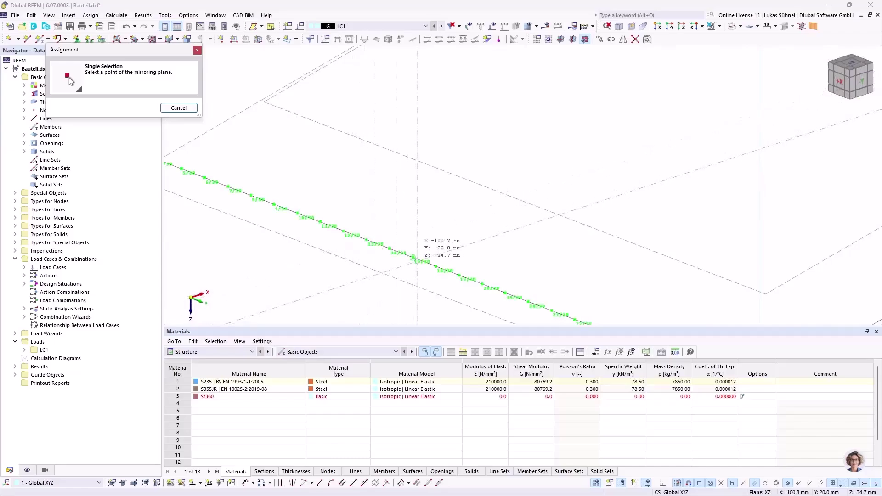
pyautogui.click(412, 257)
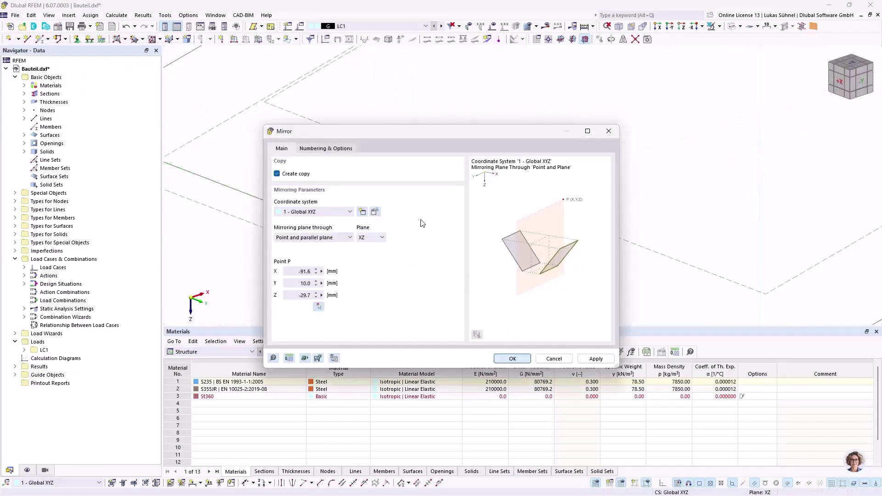
pyautogui.press('Return')
pyautogui.scroll(-11, 401, 213)
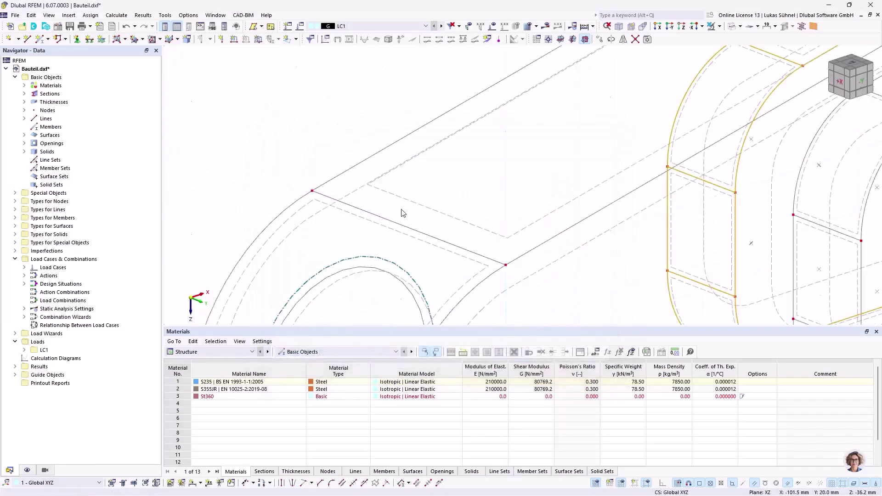
pyautogui.keyDown('ctrl'); pyautogui.moveTo(364, 183); pyautogui.dragTo(323, 172, button='middle'); pyautogui.keyUp('ctrl')
pyautogui.keyDown('ctrl'); pyautogui.moveTo(377, 222); pyautogui.dragTo(357, 228, button='middle'); pyautogui.keyUp('ctrl')
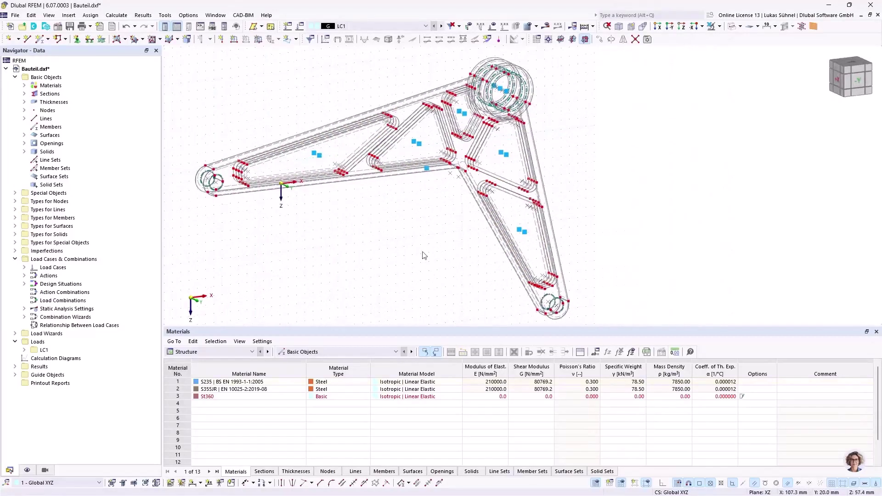
# Turn off snapping to parts of a line in the Standard object snap settings.
pyautogui.rightClick(734, 483)
pyautogui.click(747, 476)
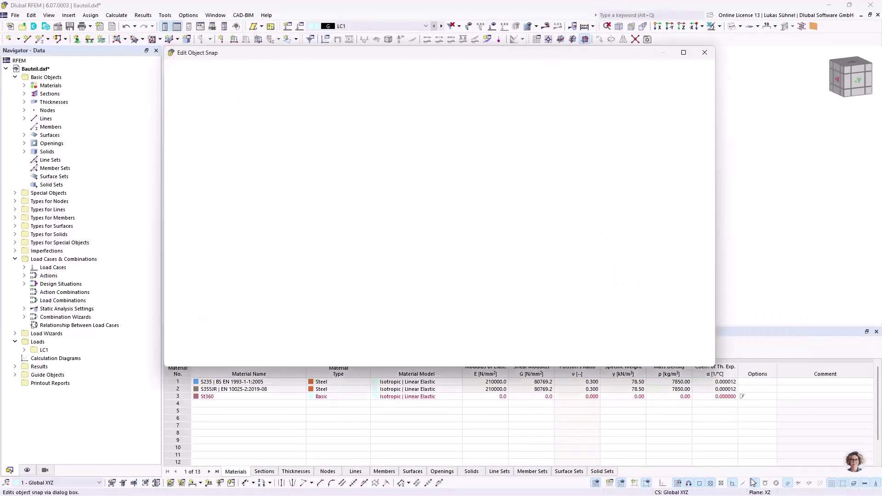
pyautogui.click(281, 207)
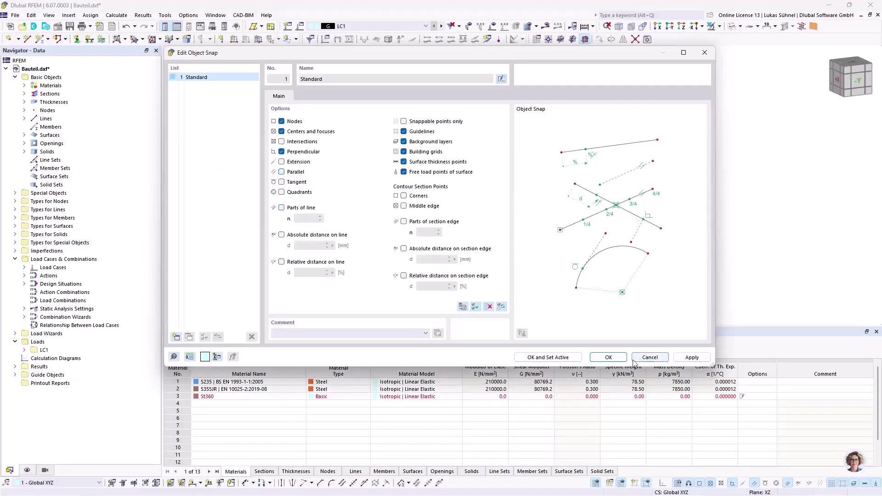
pyautogui.click(609, 357)
pyautogui.keyDown('ctrl'); pyautogui.moveTo(374, 193); pyautogui.dragTo(393, 236, button='middle'); pyautogui.keyUp('ctrl')
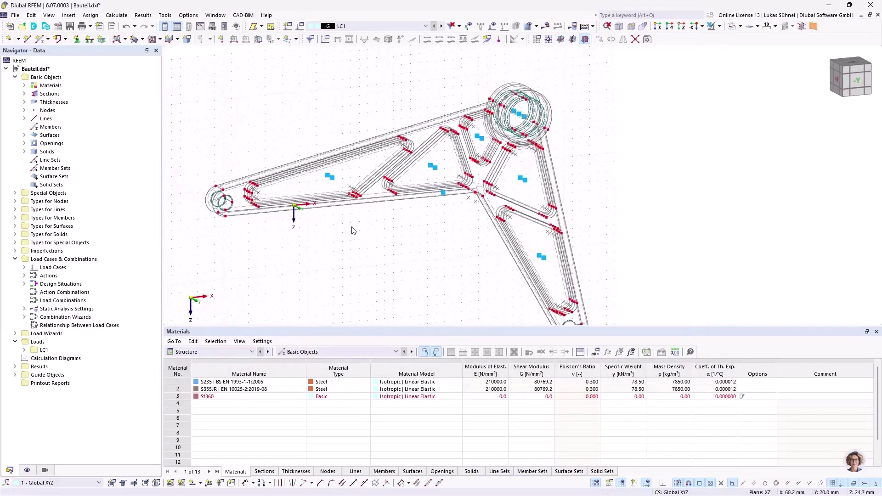
pyautogui.scroll(1, 354, 231)
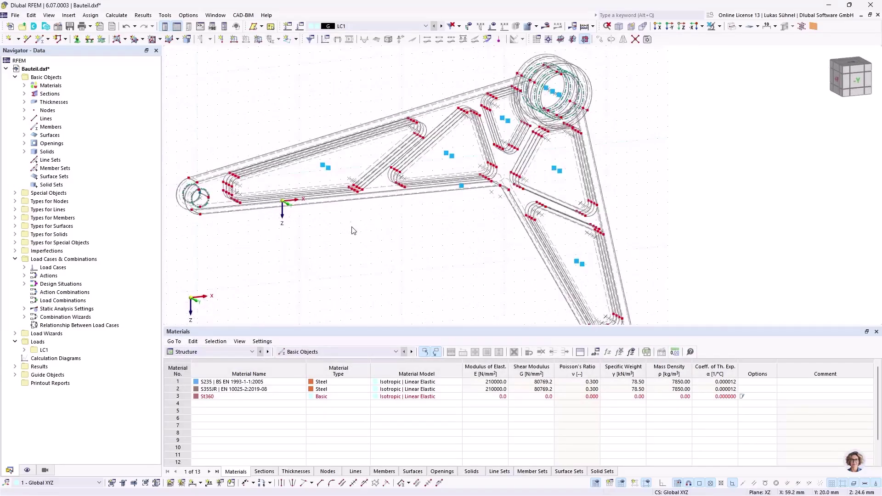
# Change the solid type of pocket solids 5 to 14 to Hole.
pyautogui.click(25, 151)
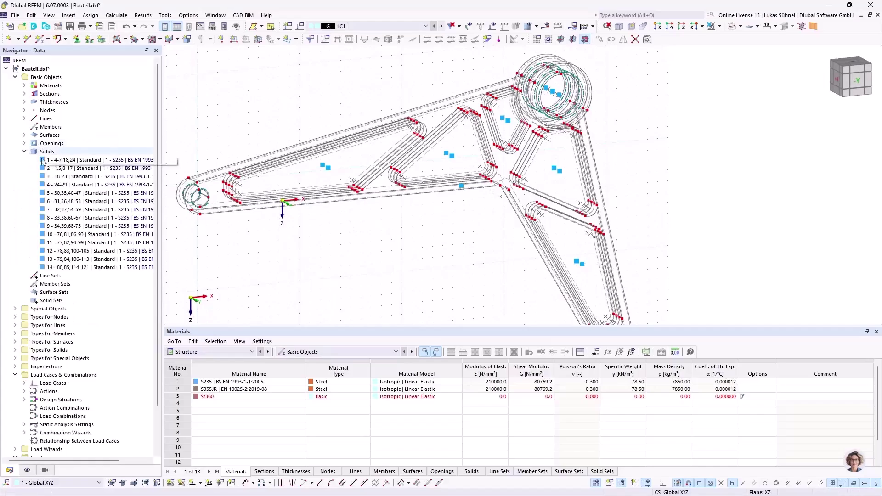
pyautogui.click(69, 193)
pyautogui.keyDown('shift'); pyautogui.click(70, 267); pyautogui.keyUp('shift')
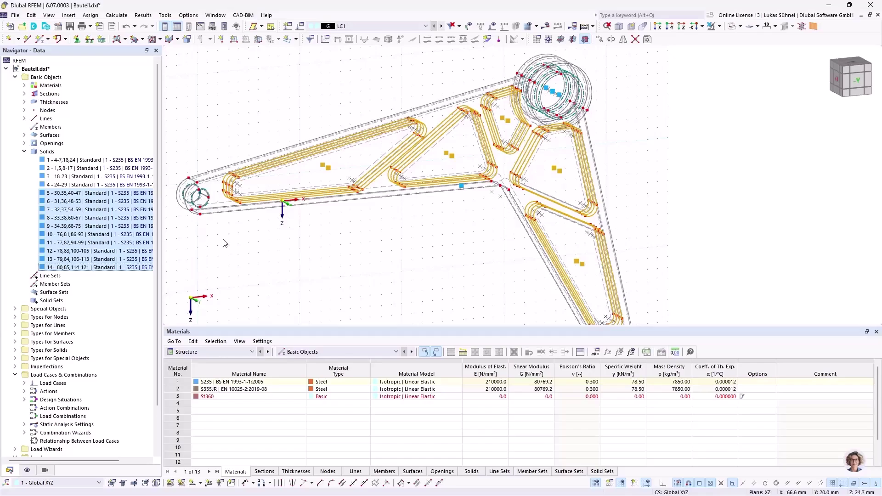
pyautogui.rightClick(76, 207)
pyautogui.click(91, 209)
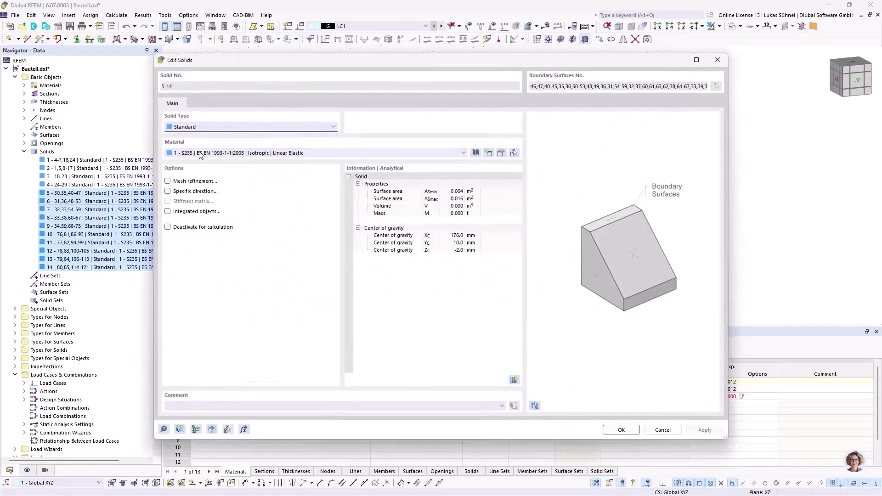
pyautogui.click(200, 125)
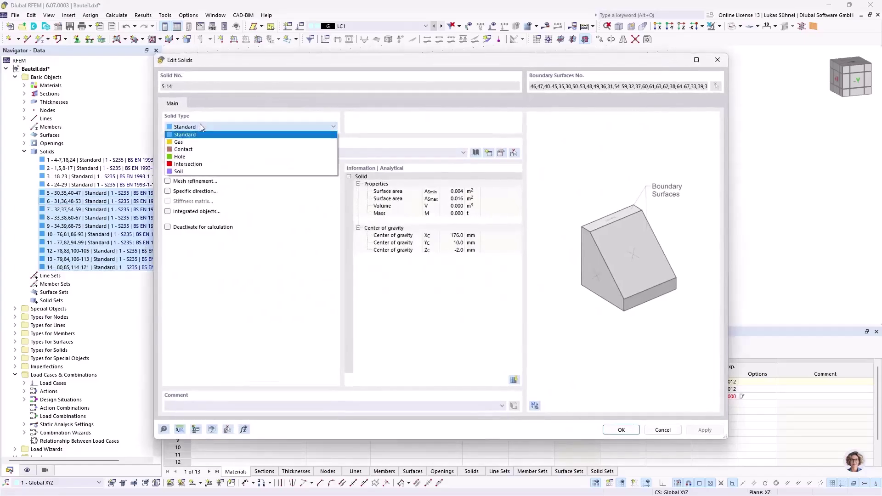
pyautogui.click(185, 158)
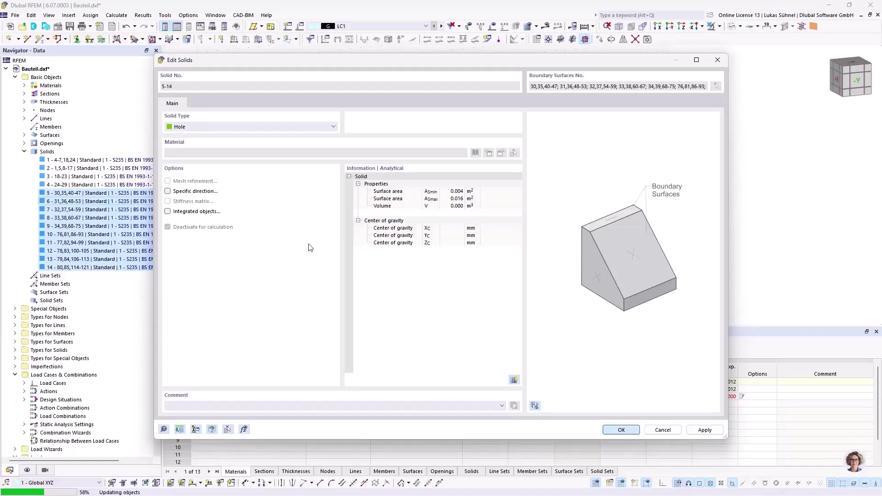
pyautogui.click(483, 298)
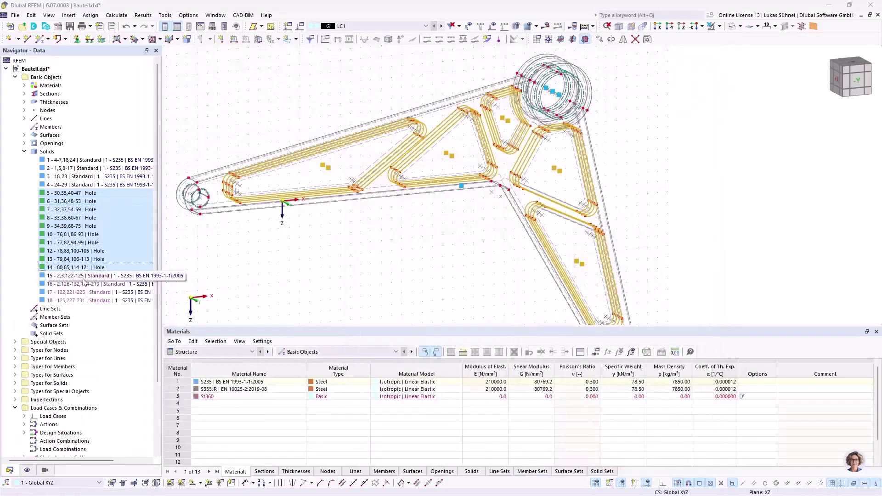
# Locate the generated solids 15 and 16 in the model.
pyautogui.rightClick(84, 278)
pyautogui.click(113, 347)
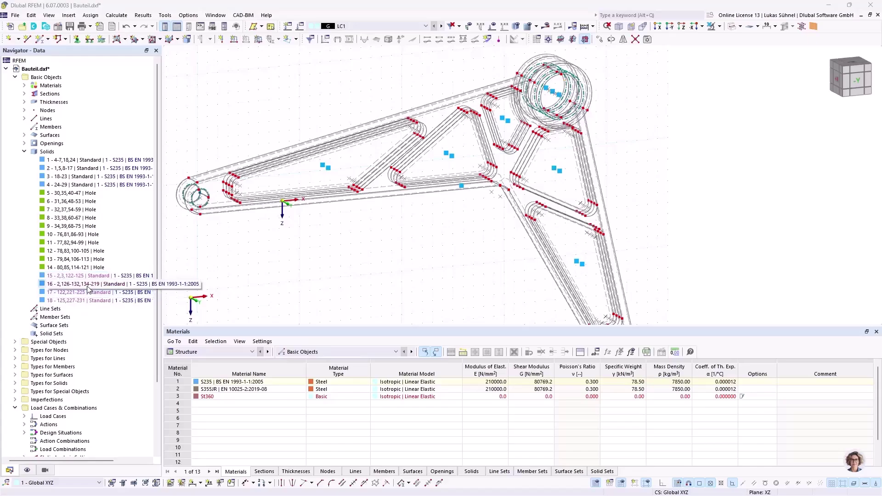
pyautogui.rightClick(88, 287)
pyautogui.click(113, 349)
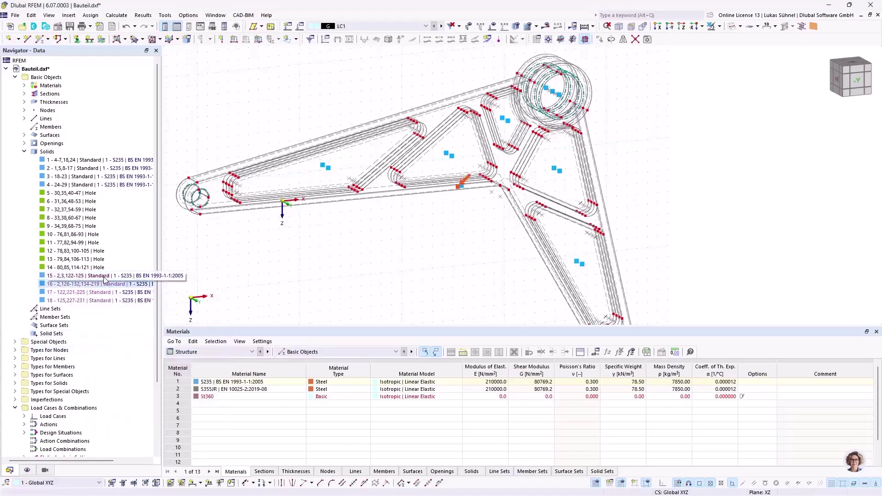
# Disconnect solid 16 from its generating objects so that it becomes an independent solid.
pyautogui.doubleClick(149, 286)
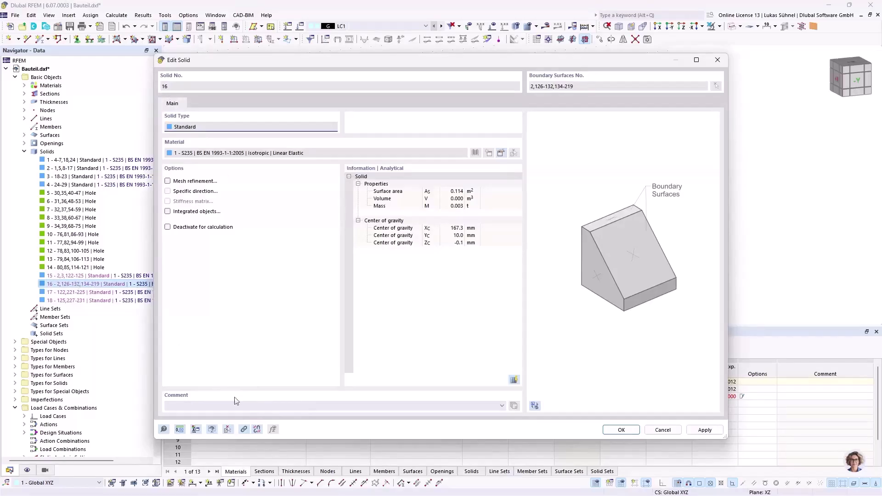
pyautogui.click(257, 428)
pyautogui.click(485, 292)
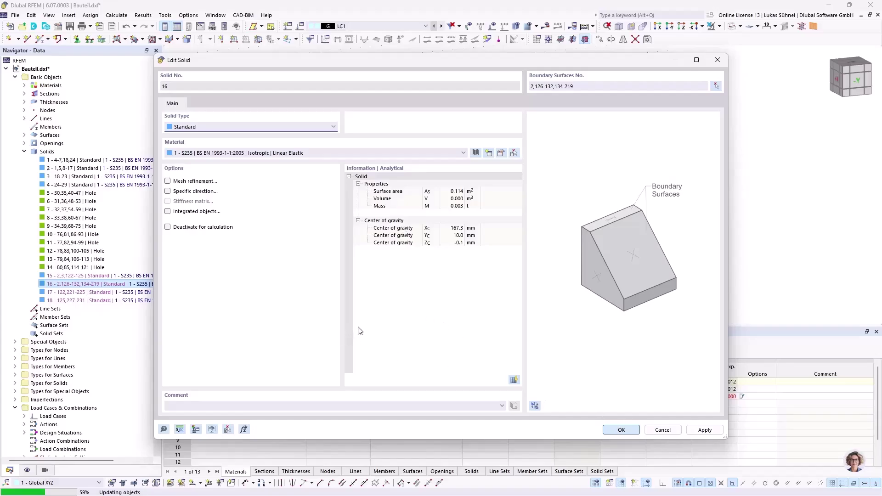
pyautogui.click(477, 299)
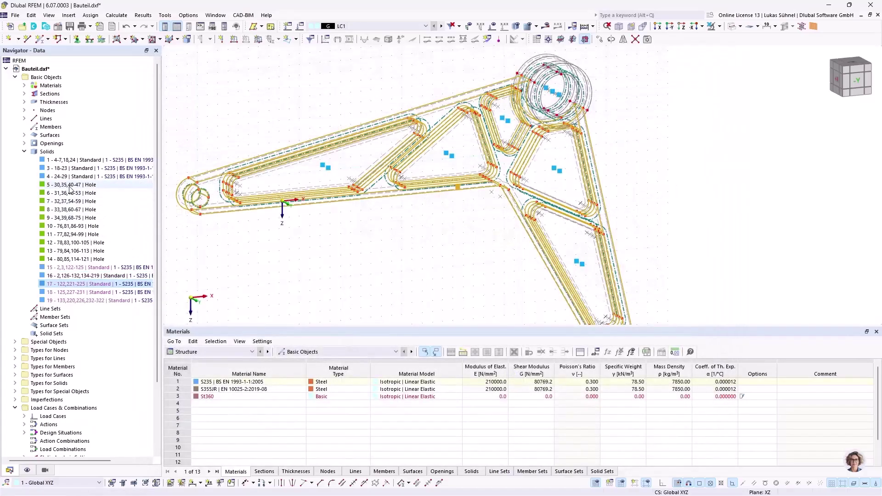
# Delete hole solids 5 to 14 together with their boundary surfaces.
pyautogui.click(69, 184)
pyautogui.keyDown('shift'); pyautogui.click(61, 259); pyautogui.keyUp('shift')
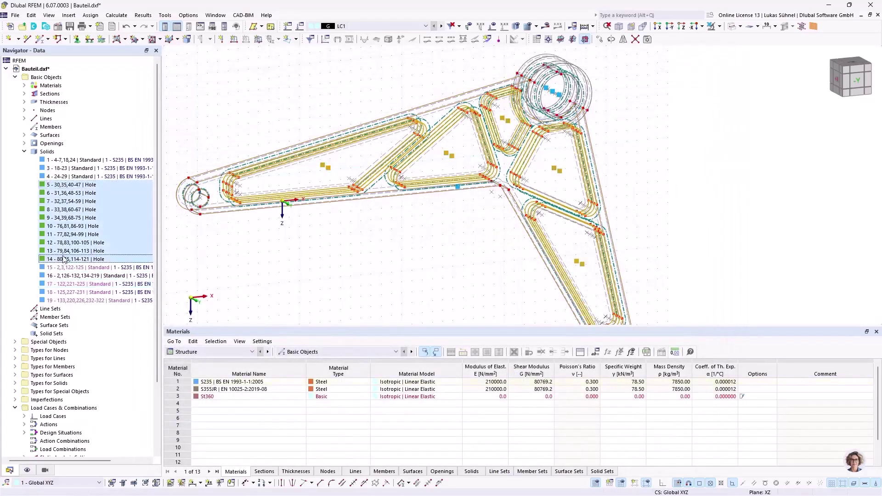
pyautogui.rightClick(63, 207)
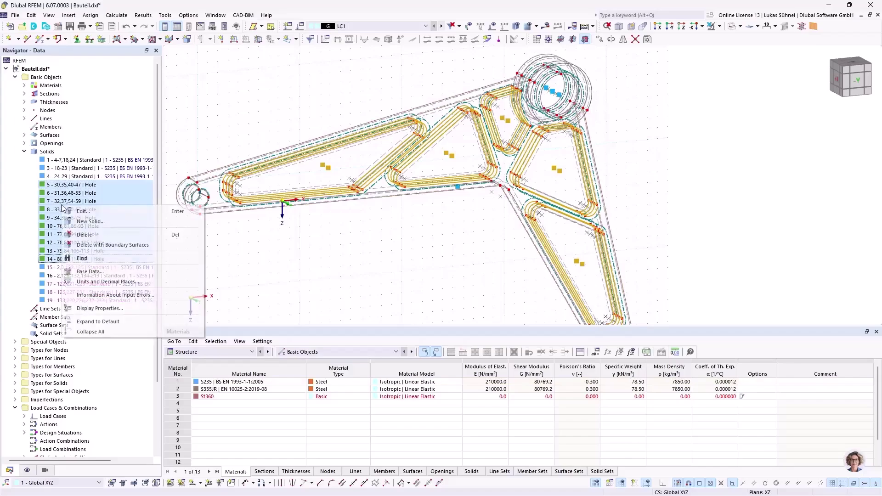
pyautogui.click(109, 250)
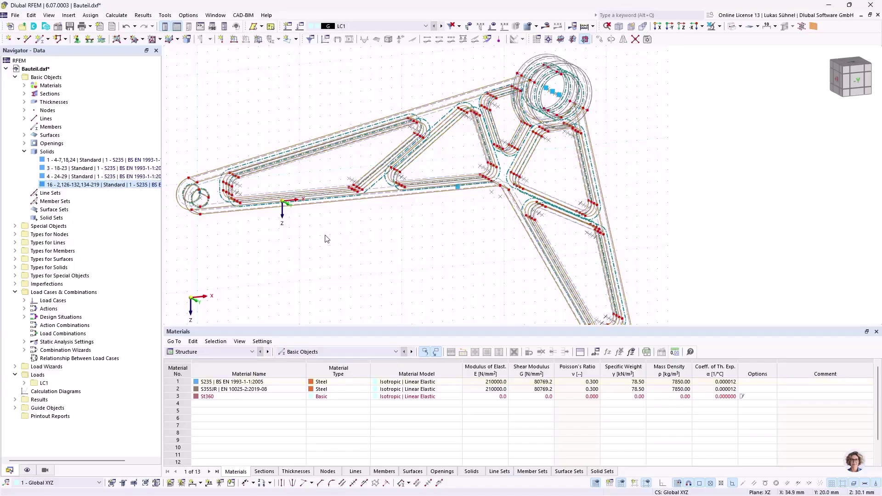
# Display the component with solid shading and examine the recessed pockets from several angles.
pyautogui.click(733, 26)
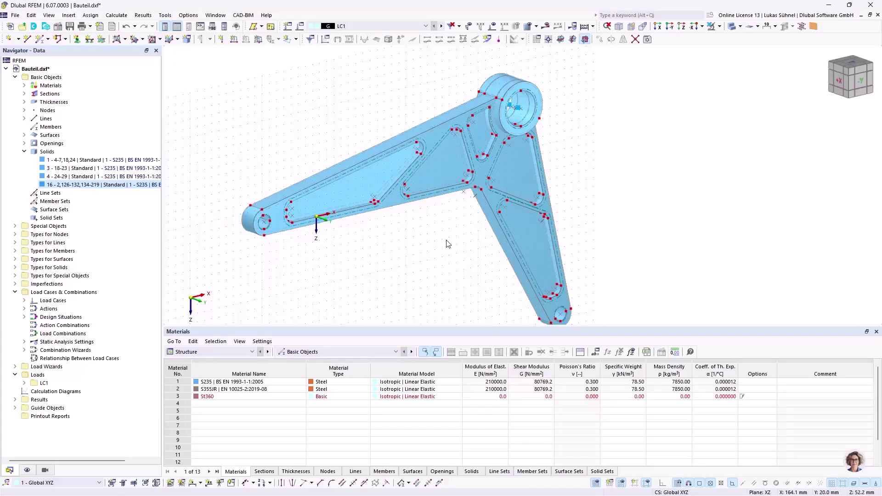
pyautogui.moveTo(399, 239)
pyautogui.keyDown('ctrl'); pyautogui.mouseDown(button='middle')
pyautogui.moveTo(419, 248)
pyautogui.moveTo(350, 248)
pyautogui.moveTo(322, 236)
pyautogui.moveTo(379, 288)
pyautogui.moveTo(366, 254)
pyautogui.moveTo(395, 227)
pyautogui.mouseUp(button='middle'); pyautogui.keyUp('ctrl')
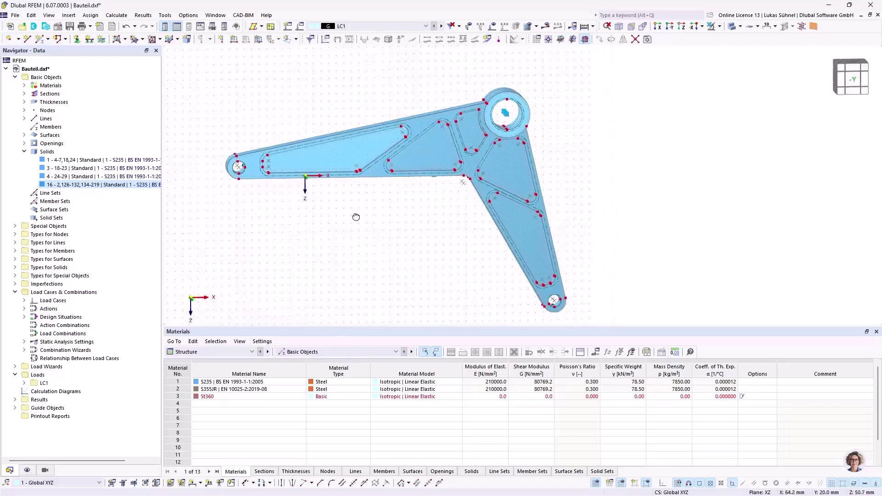
pyautogui.keyDown('ctrl'); pyautogui.moveTo(554, 168); pyautogui.dragTo(571, 171, button='middle'); pyautogui.keyUp('ctrl')
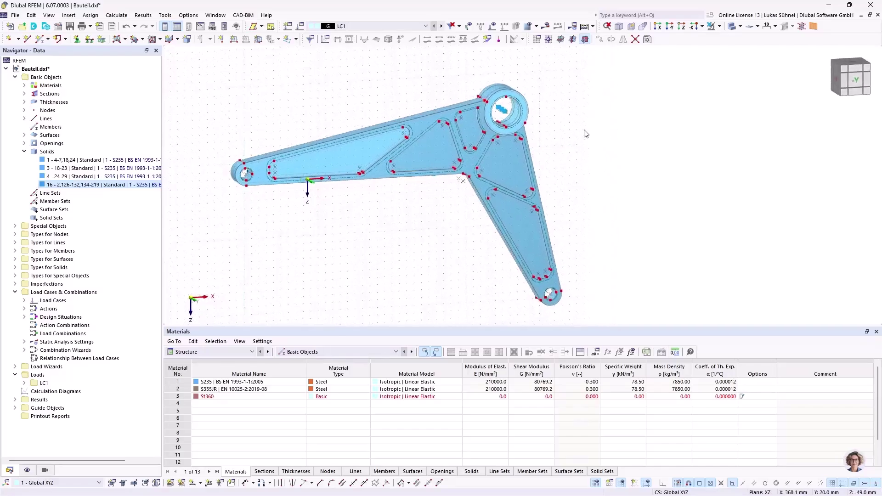
# Place the work plane origin on the lowest node of the large hub ring's inner edge, at X 260, Y 30, Z -60 mm.
pyautogui.scroll(3, 553, 115)
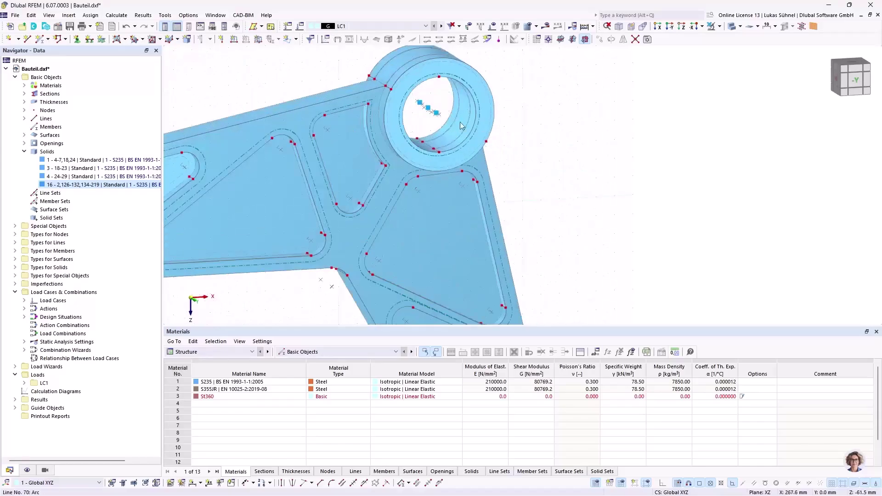
pyautogui.moveTo(524, 158)
pyautogui.keyDown('ctrl'); pyautogui.mouseDown(button='middle')
pyautogui.moveTo(529, 150)
pyautogui.moveTo(547, 157)
pyautogui.moveTo(515, 151)
pyautogui.mouseUp(button='middle'); pyautogui.keyUp('ctrl')
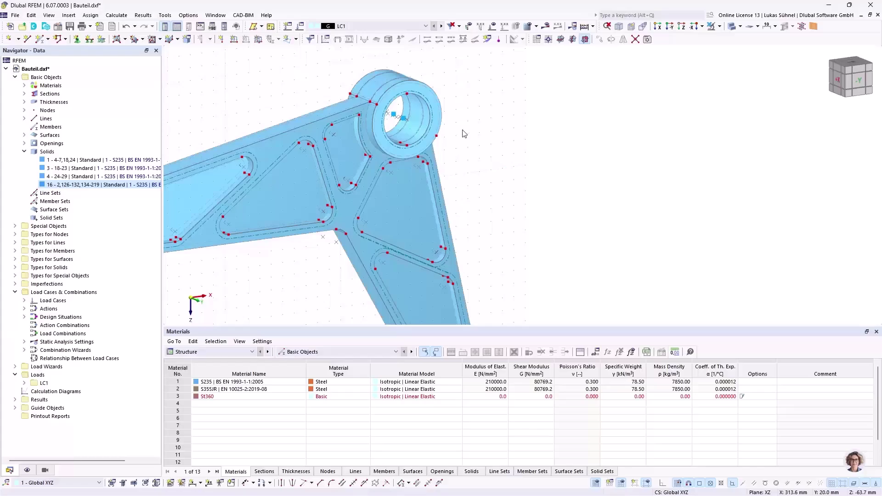
pyautogui.moveTo(475, 123); pyautogui.dragTo(466, 165, button='middle')
pyautogui.scroll(2, 466, 165)
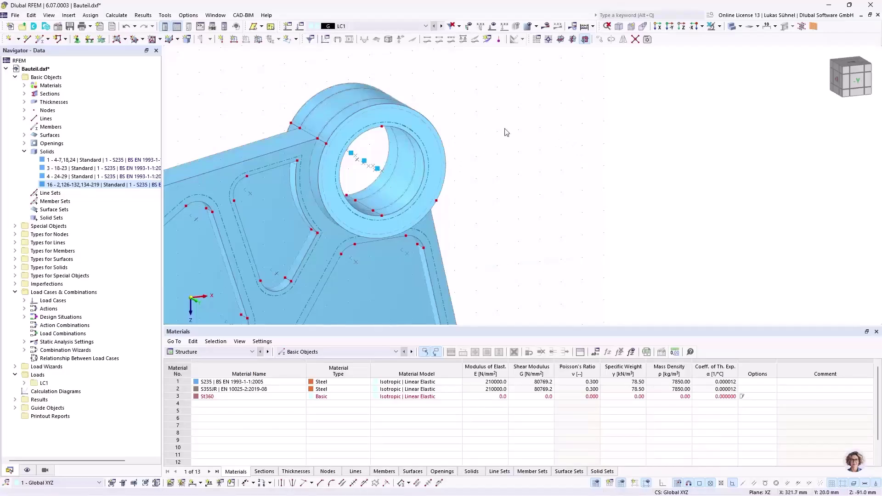
pyautogui.moveTo(492, 138)
pyautogui.mouseDown(button='middle')
pyautogui.moveTo(500, 146)
pyautogui.moveTo(480, 144)
pyautogui.mouseUp(button='middle')
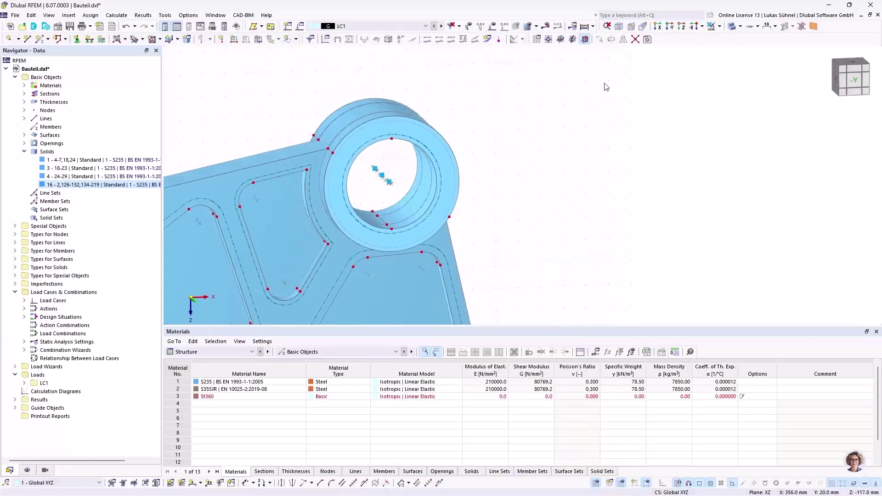
pyautogui.click(550, 40)
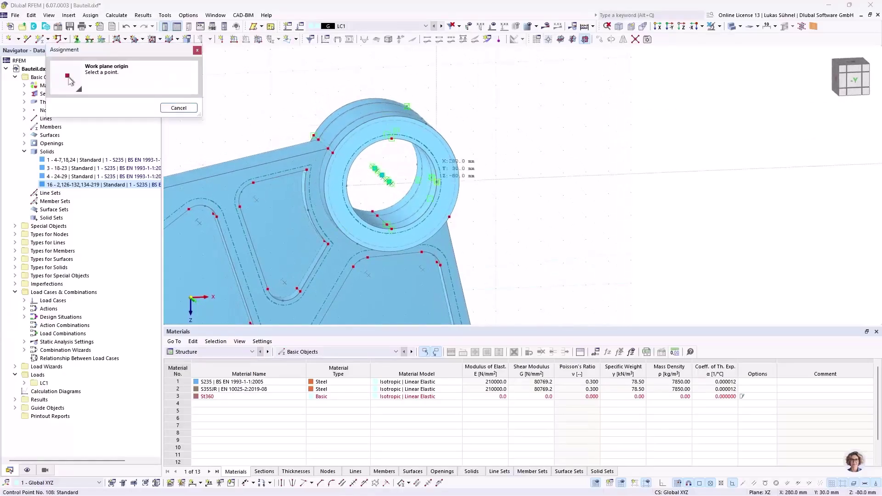
pyautogui.click(391, 228)
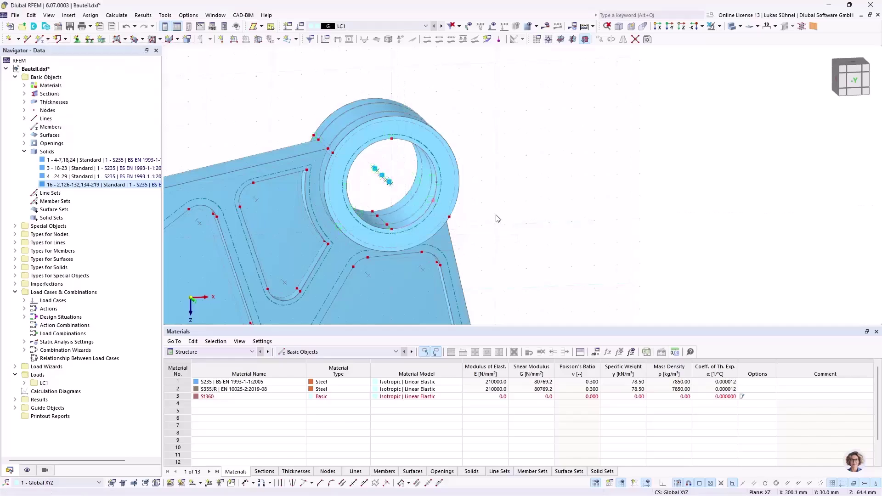
pyautogui.scroll(-2, 496, 205)
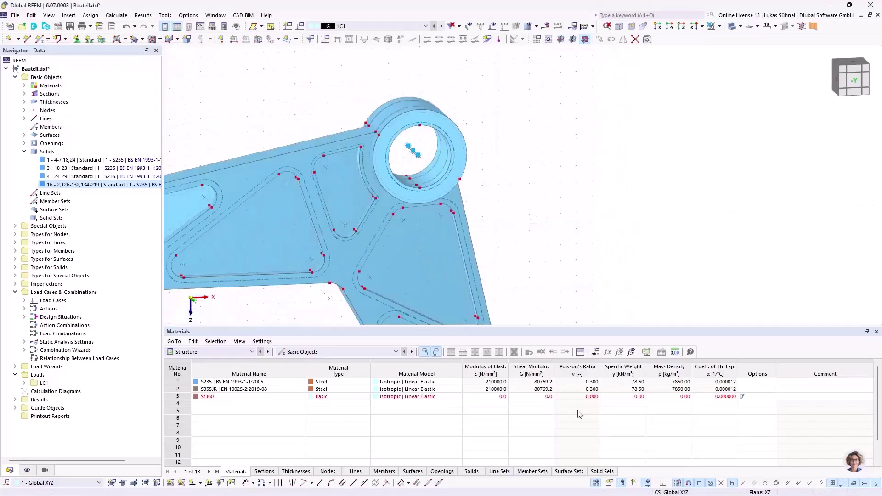
# Set the work plane's grid point spacing to 1 mm.
pyautogui.rightClick(595, 492)
pyautogui.click(610, 478)
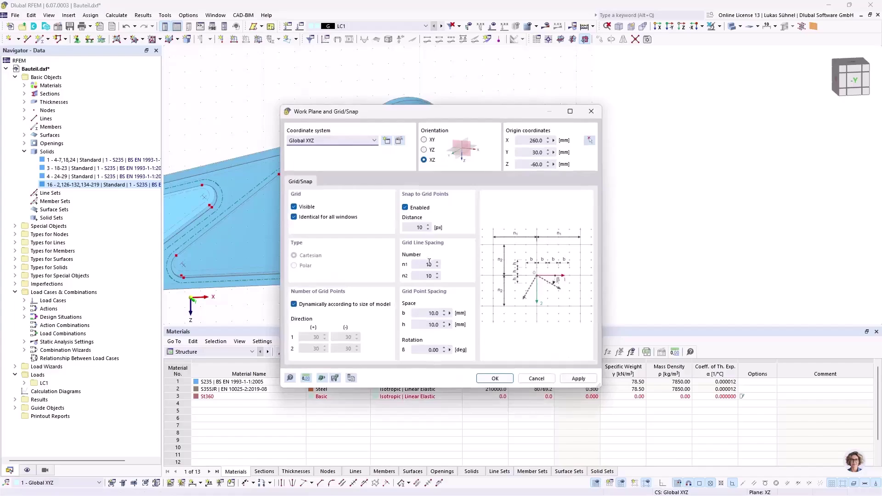
pyautogui.click(431, 313)
pyautogui.write('1')
pyautogui.press('Tab')
pyautogui.click(495, 379)
# Isolate the large hub ring's outer end face by showing only the selected objects.
pyautogui.keyDown('ctrl'); pyautogui.moveTo(528, 174); pyautogui.dragTo(383, 104, button='middle'); pyautogui.keyUp('ctrl')
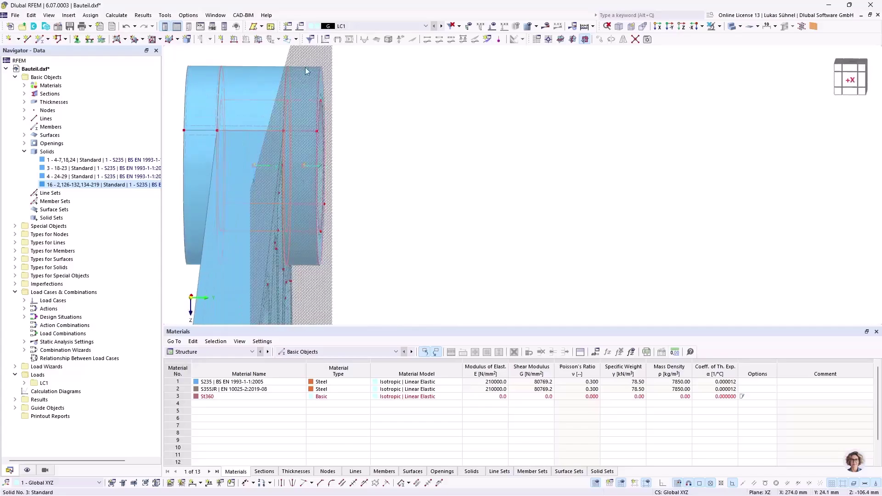
pyautogui.moveTo(309, 53); pyautogui.dragTo(386, 299)
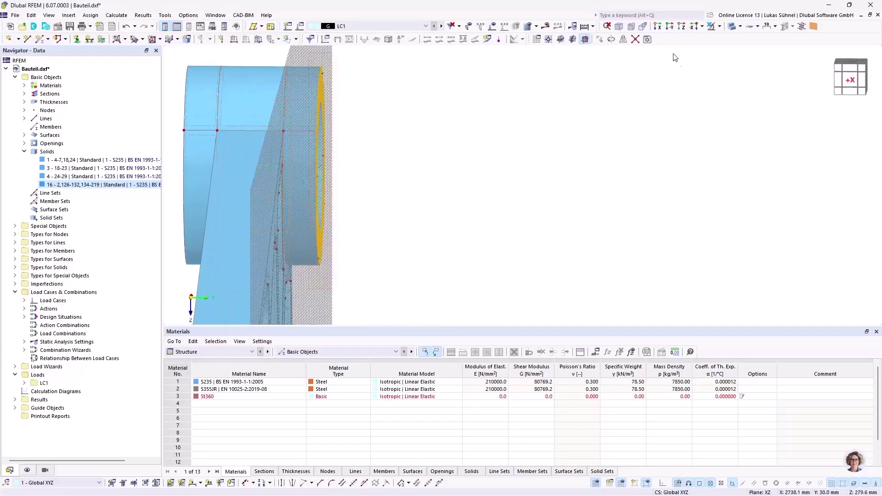
pyautogui.click(720, 26)
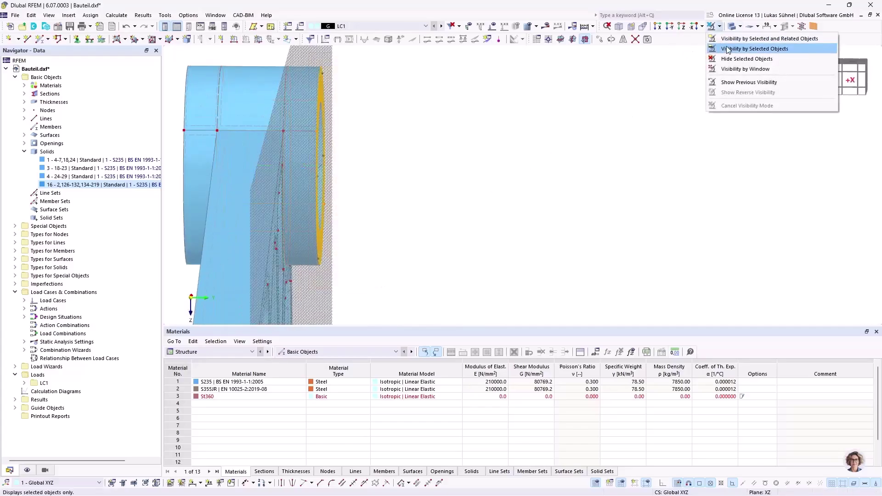
pyautogui.click(728, 49)
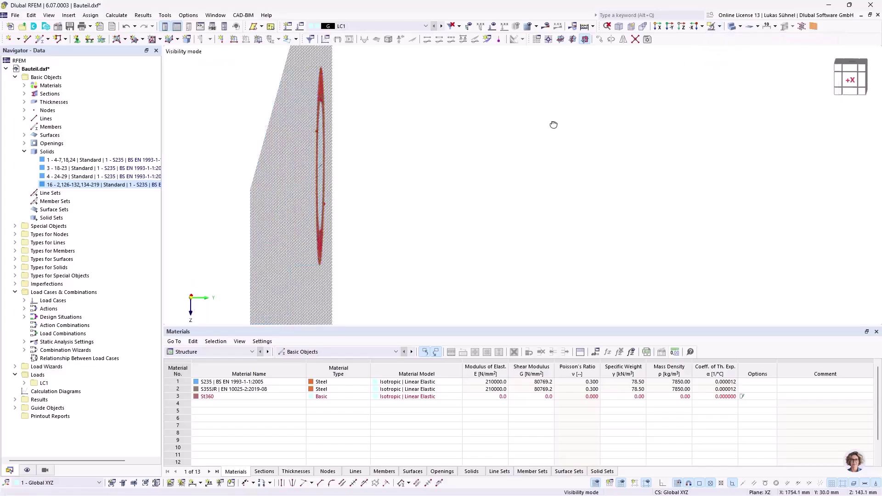
pyautogui.scroll(5, 326, 199)
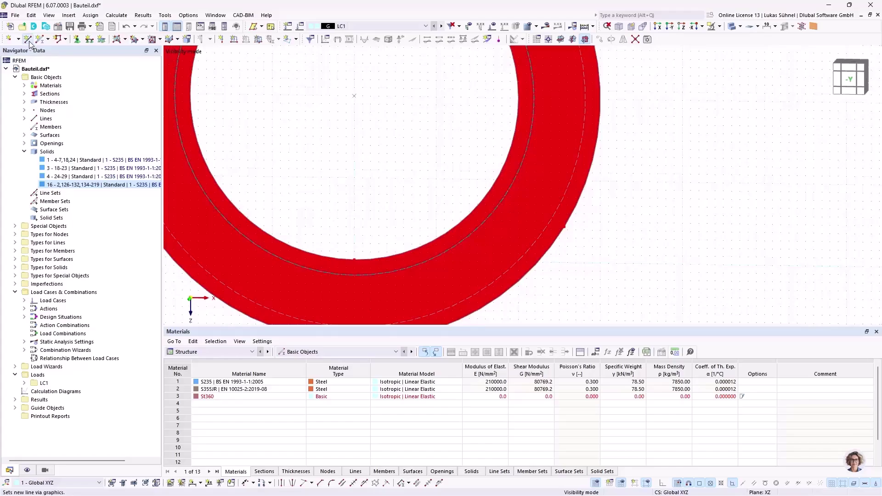
# Draw two 1 mm lines from the lowest and highest nodes of the ring's inner edge toward its centre.
pyautogui.scroll(1, 355, 261)
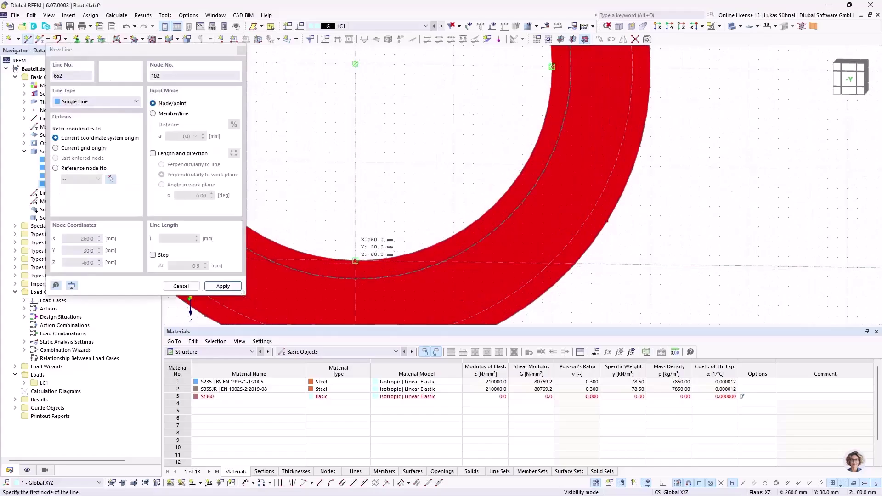
pyautogui.click(355, 260)
pyautogui.click(449, 255)
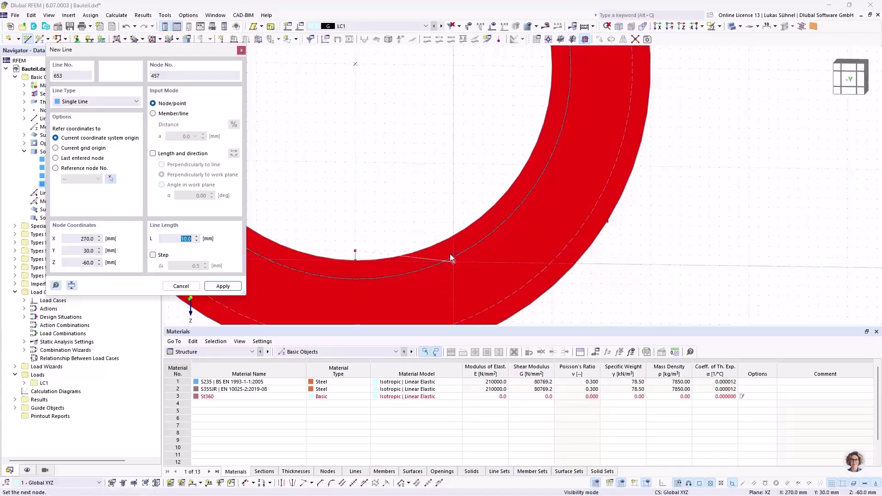
pyautogui.scroll(-4, 426, 112)
pyautogui.moveTo(391, 168); pyautogui.dragTo(404, 182, button='middle')
pyautogui.scroll(3, 391, 138)
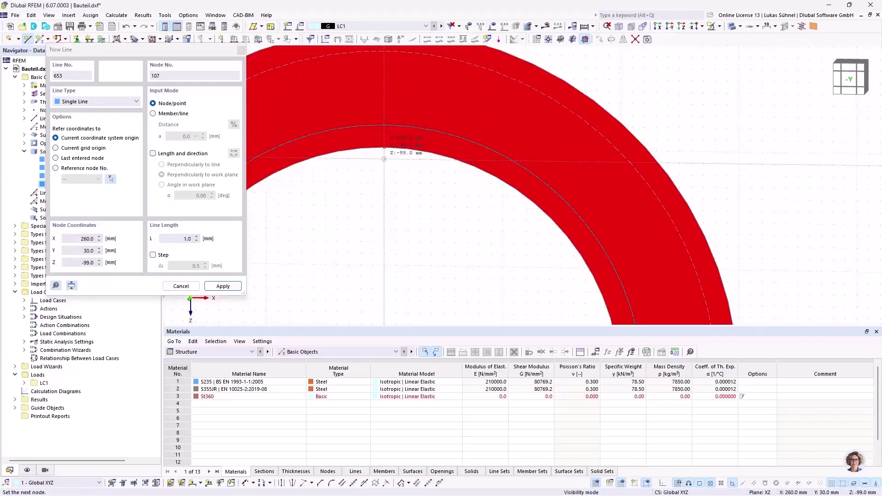
pyautogui.click(384, 159)
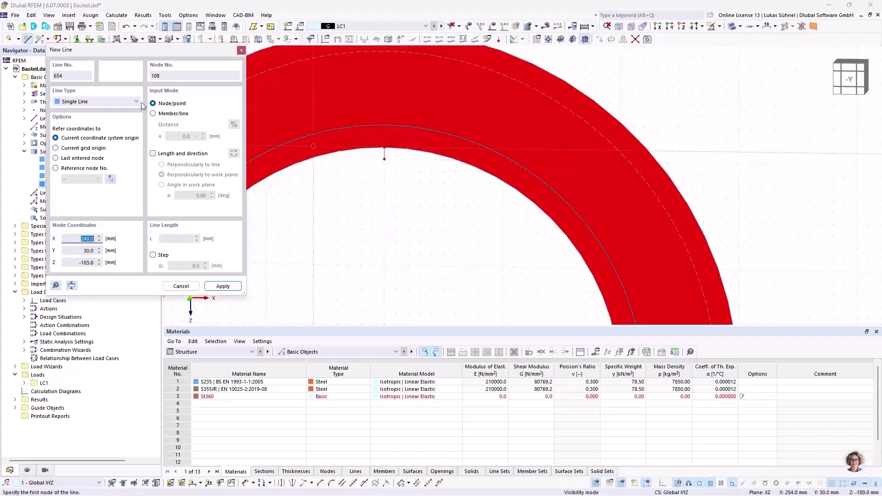
# Connect the free ends of the two short lines with an arc via edge nodes, using a 19 mm radius.
pyautogui.click(96, 102)
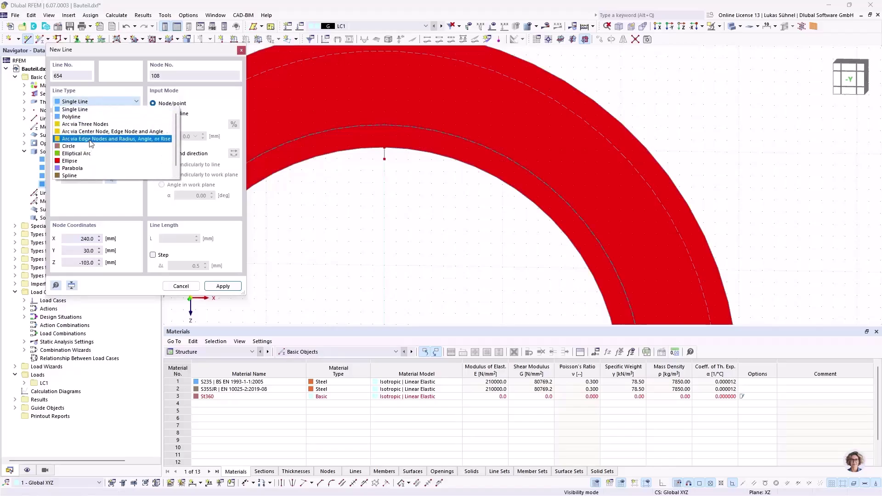
pyautogui.click(90, 143)
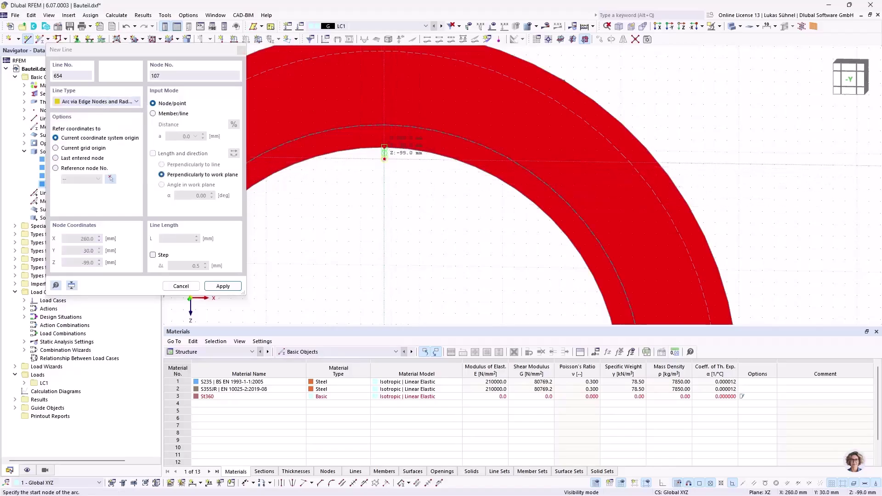
pyautogui.click(385, 125)
pyautogui.scroll(-2, 388, 112)
pyautogui.scroll(-1, 391, 118)
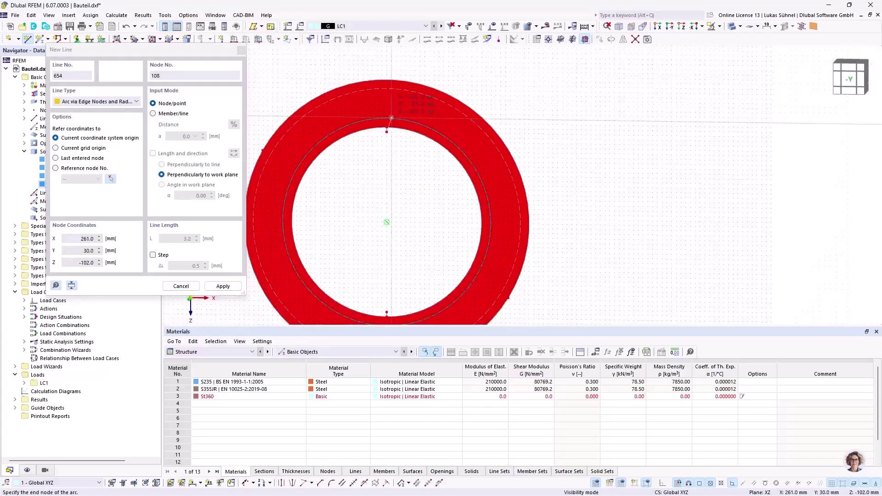
pyautogui.scroll(5, 375, 184)
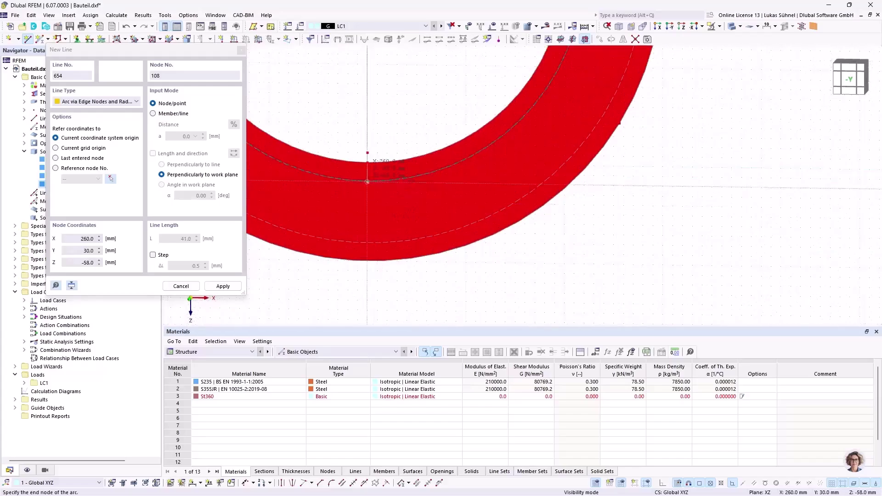
pyautogui.scroll(3, 367, 152)
pyautogui.click(382, 139)
pyautogui.scroll(-4, 402, 232)
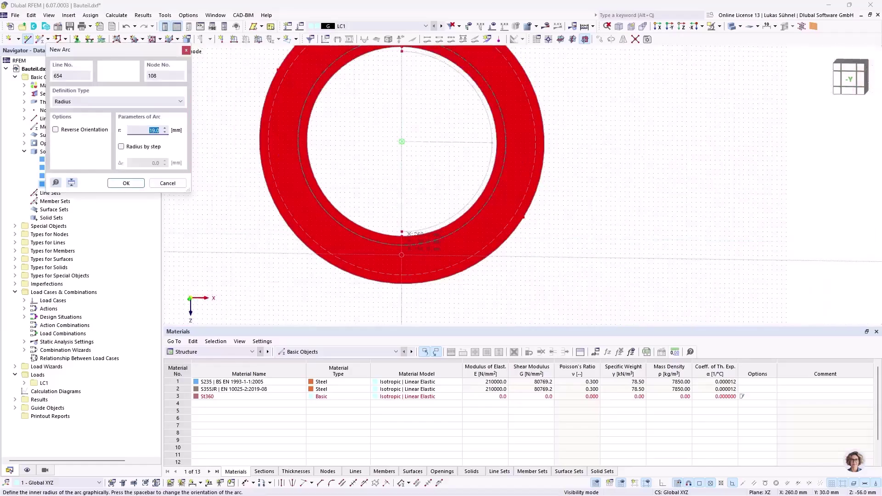
pyautogui.scroll(3, 402, 142)
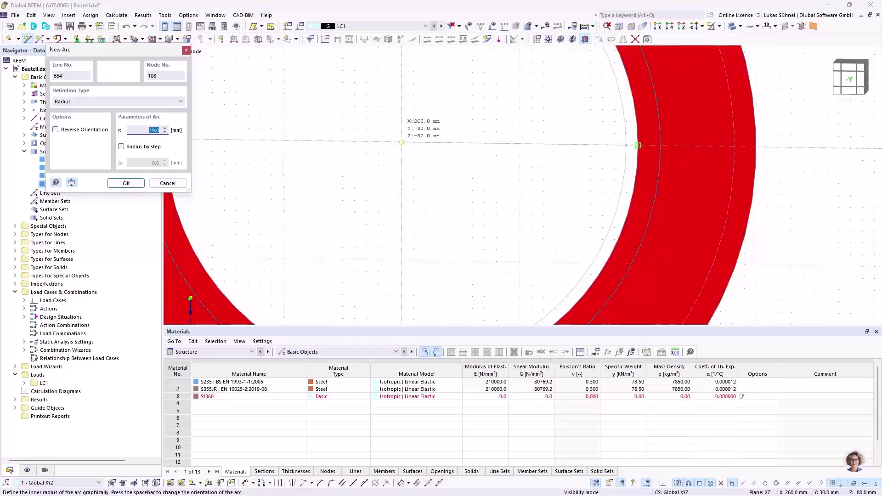
pyautogui.press('Return')
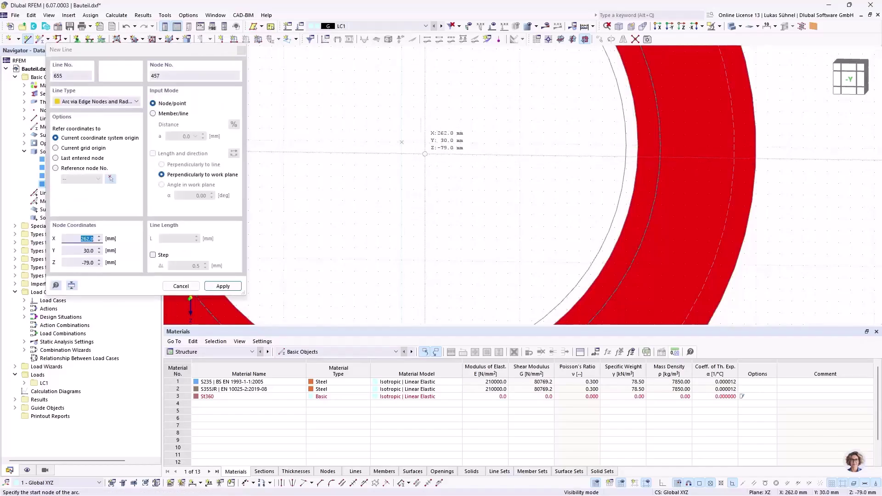
pyautogui.press('Escape')
# Try to create a surface without thickness from the boundary lines between the new arc and the ring's inner edge.
pyautogui.scroll(-2, 401, 153)
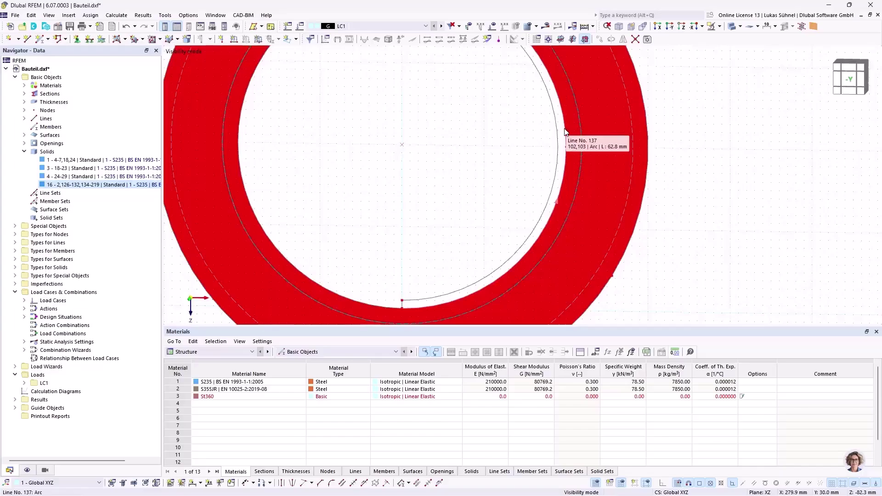
pyautogui.scroll(-2, 454, 170)
pyautogui.keyDown('ctrl'); pyautogui.moveTo(450, 163); pyautogui.dragTo(445, 146, button='middle'); pyautogui.keyUp('ctrl')
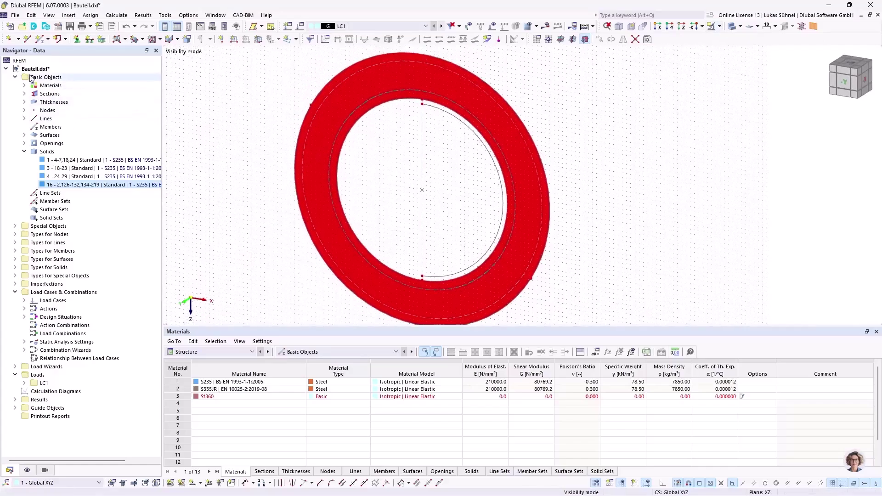
pyautogui.click(125, 40)
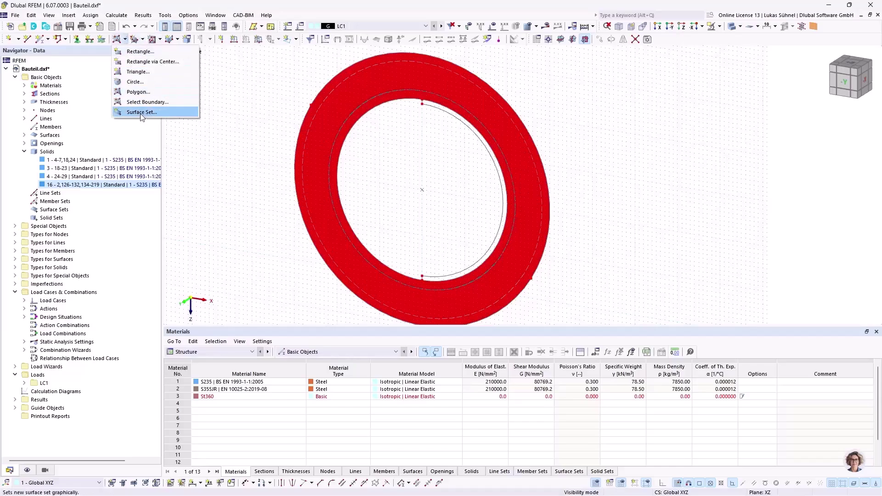
pyautogui.click(147, 102)
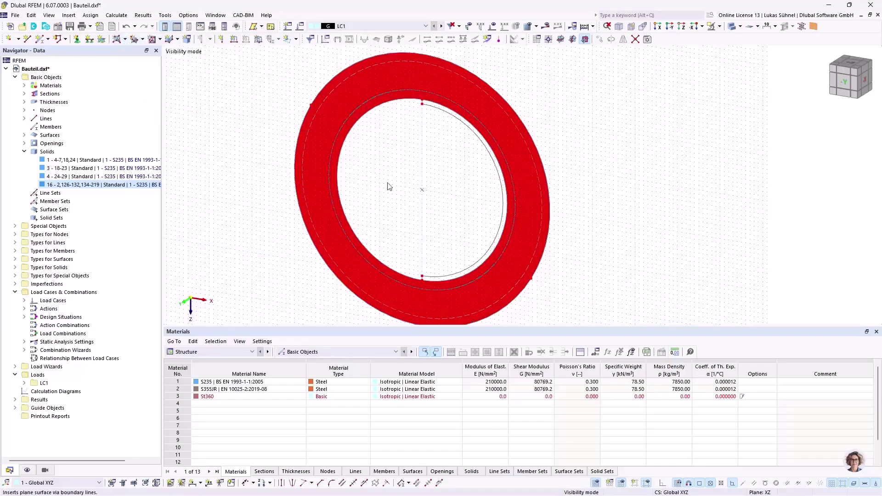
pyautogui.click(389, 187)
pyautogui.click(651, 431)
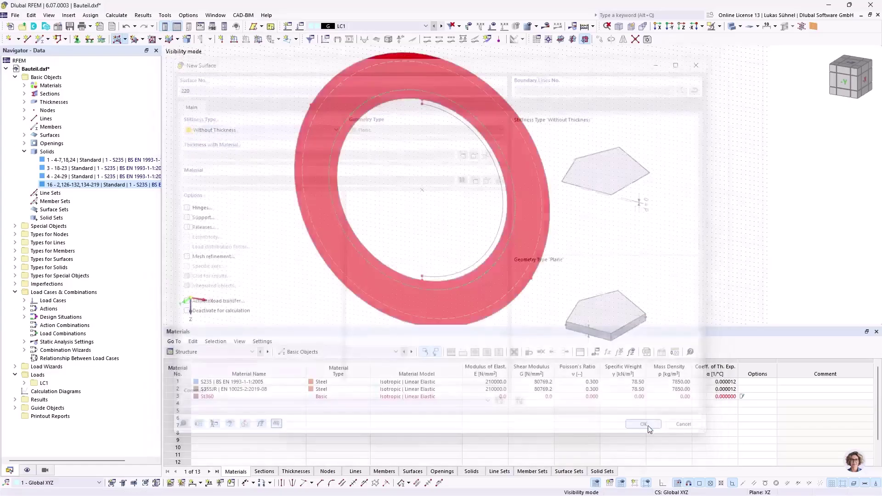
pyautogui.scroll(5, 399, 293)
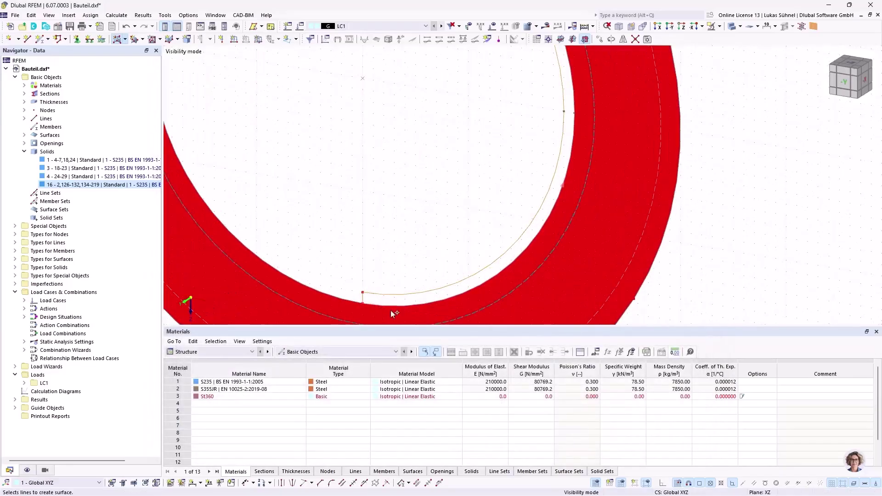
pyautogui.scroll(-3, 404, 280)
pyautogui.scroll(2, 373, 83)
pyautogui.scroll(2, 373, 84)
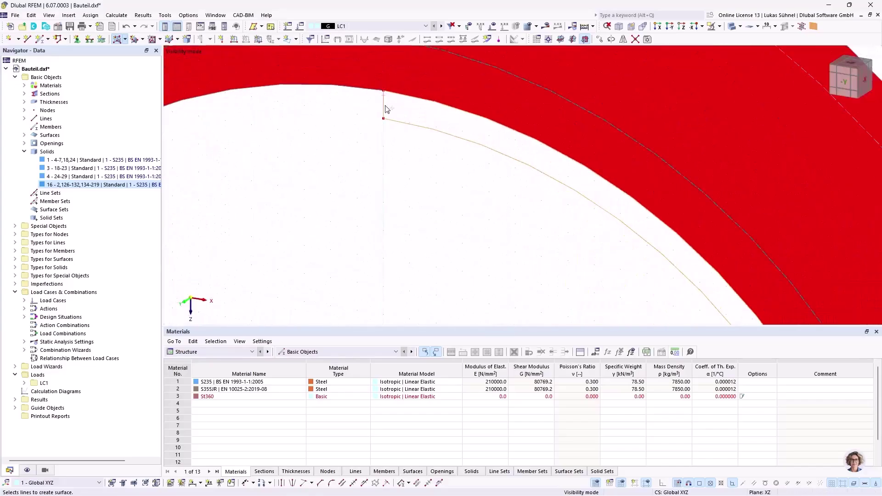
pyautogui.scroll(-3, 386, 112)
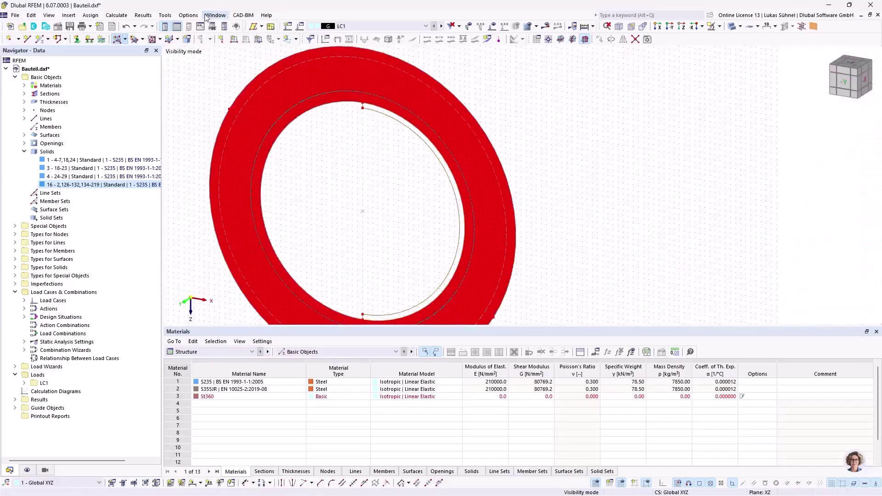
# Run the model check for identical nodes with a 0.5 mm tolerance and clean up all listed node groups.
pyautogui.click(165, 16)
pyautogui.moveTo(216, 153)
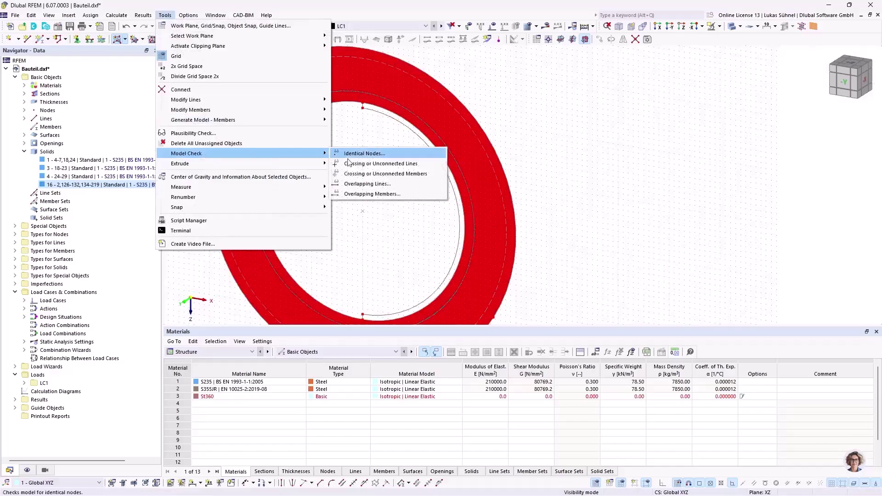
pyautogui.click(363, 153)
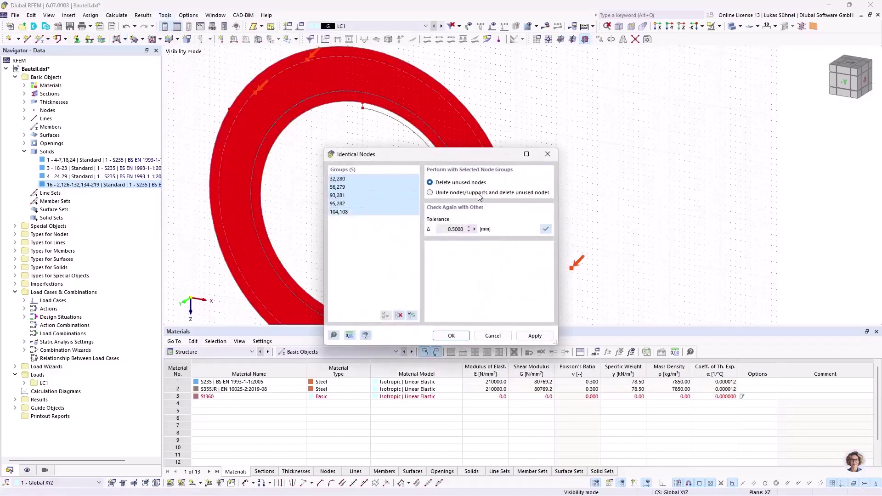
pyautogui.click(451, 337)
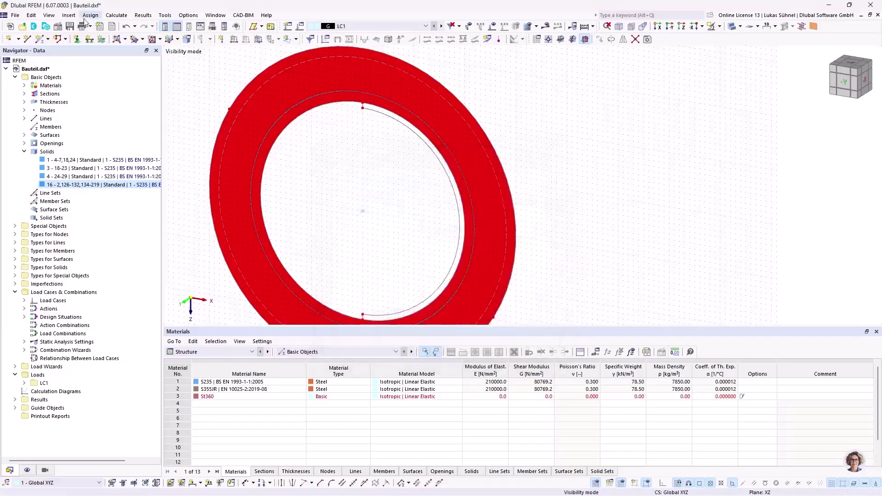
# Create a surface without thickness from the half-ring boundary lines inside the hub, and cancel the visibility mode to show the whole model.
pyautogui.click(118, 39)
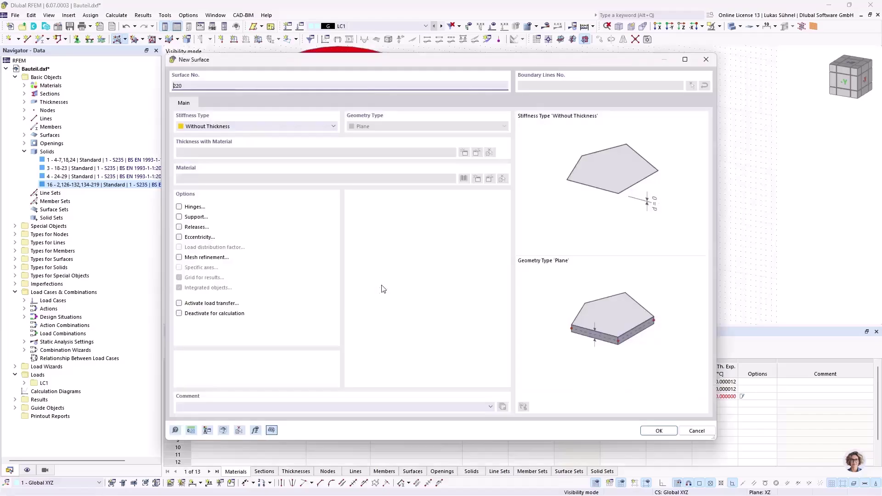
pyautogui.click(651, 430)
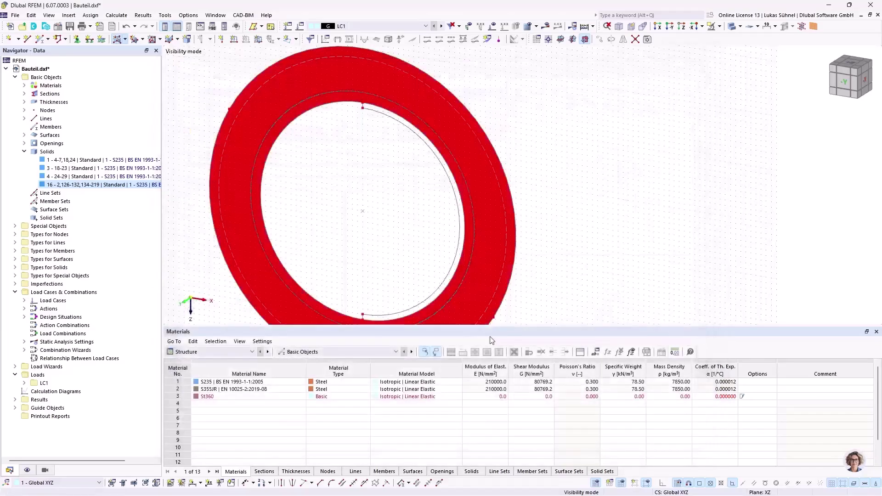
pyautogui.click(395, 318)
pyautogui.press('Escape')
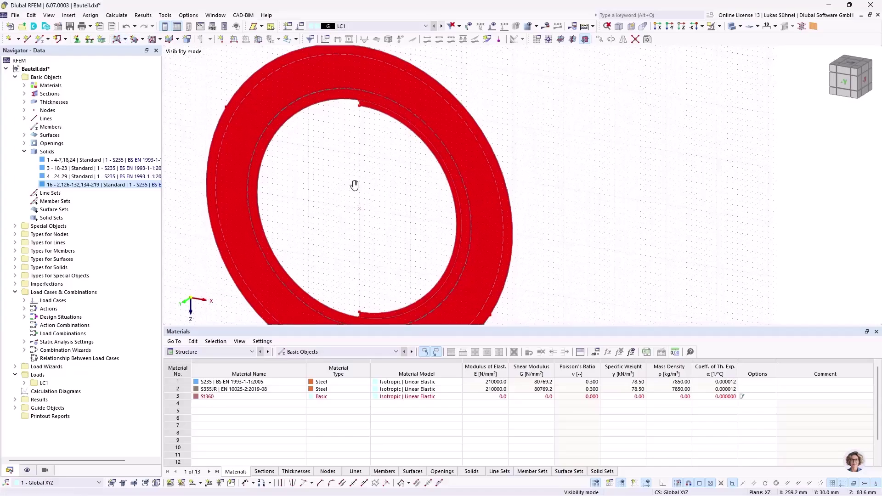
pyautogui.click(719, 27)
pyautogui.click(717, 106)
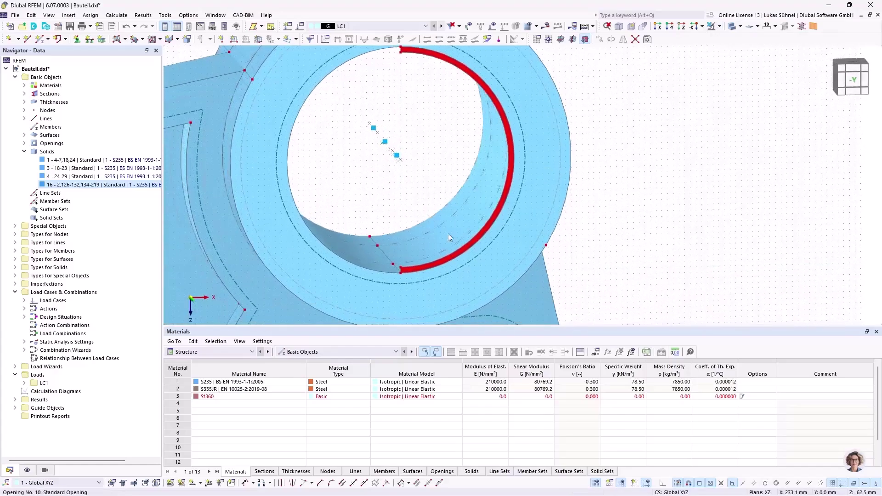
# Set up a copy of the half-ring surface with a displacement of -10 mm in Y, picking the vector's points in the model.
pyautogui.scroll(2, 512, 136)
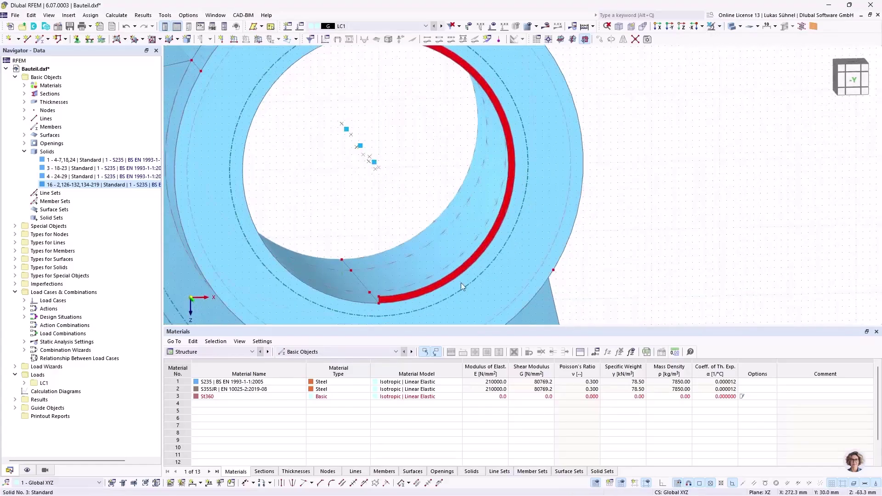
pyautogui.scroll(2, 378, 306)
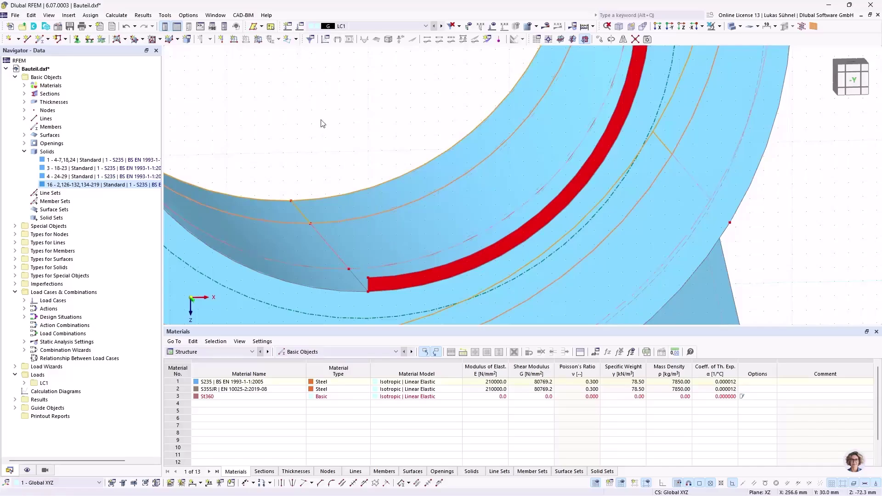
pyautogui.scroll(3, 393, 278)
pyautogui.rightClick(392, 278)
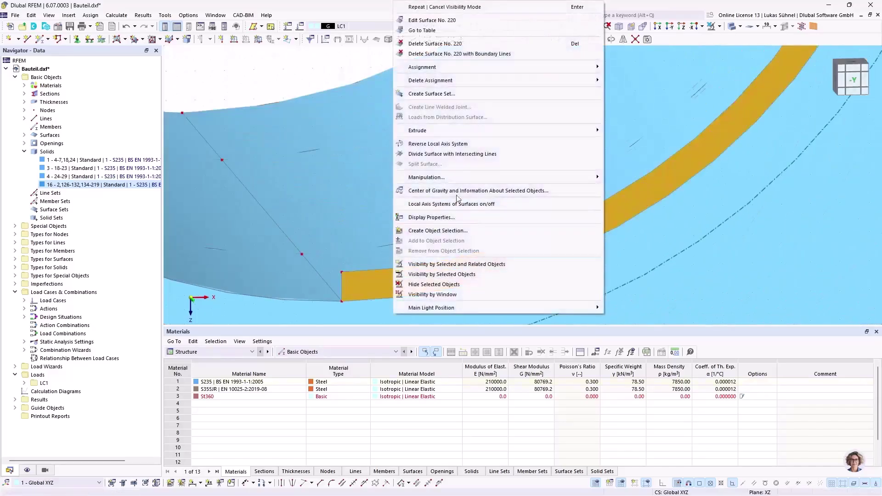
pyautogui.moveTo(440, 180)
pyautogui.click(631, 178)
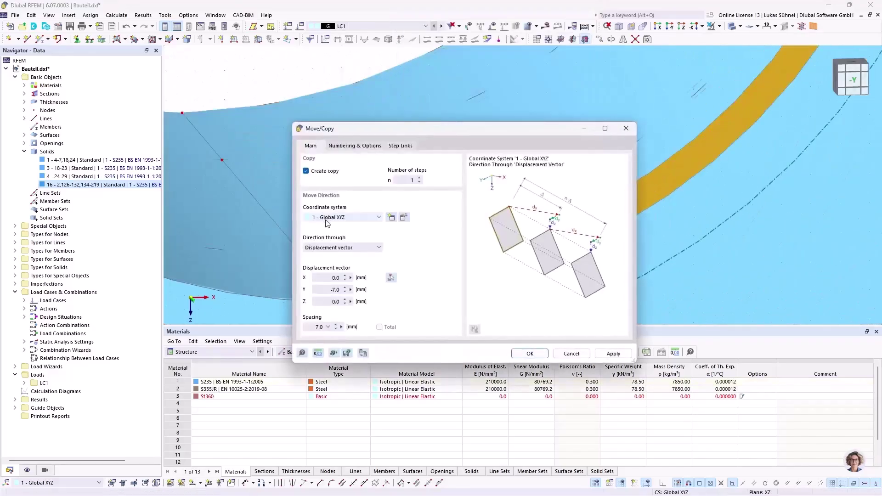
pyautogui.click(390, 278)
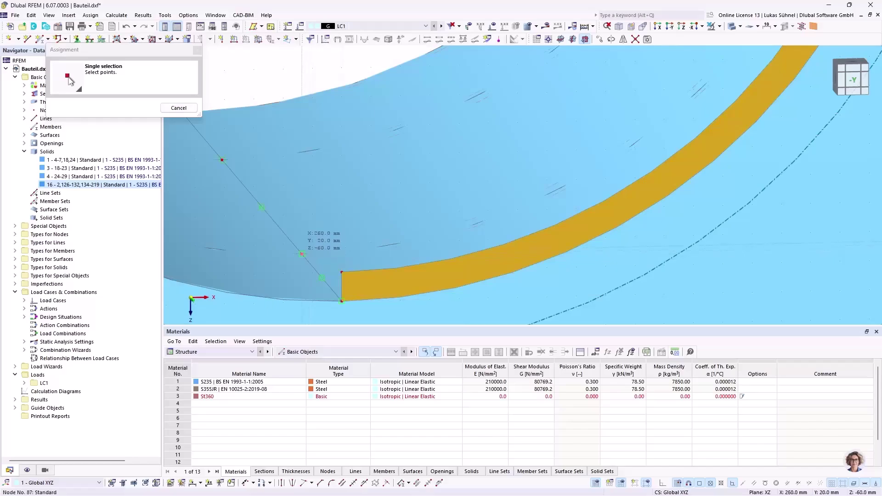
pyautogui.click(342, 272)
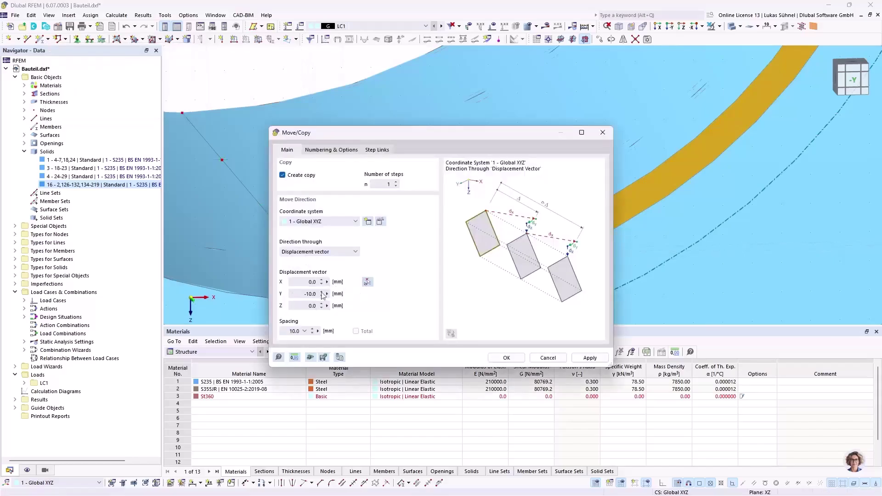
pyautogui.moveTo(366, 139); pyautogui.dragTo(513, 90)
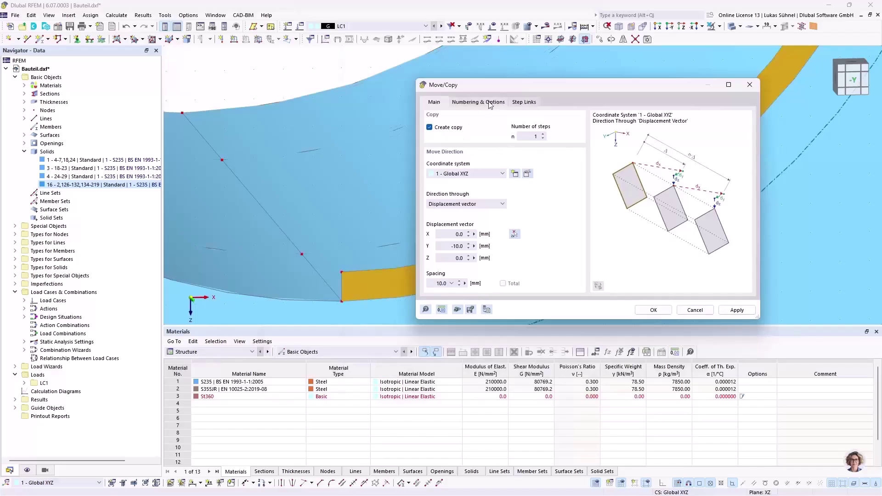
# Link the original and copied surfaces with a solid, using solid 1 as the template, and create the copy.
pyautogui.click(490, 104)
pyautogui.click(532, 104)
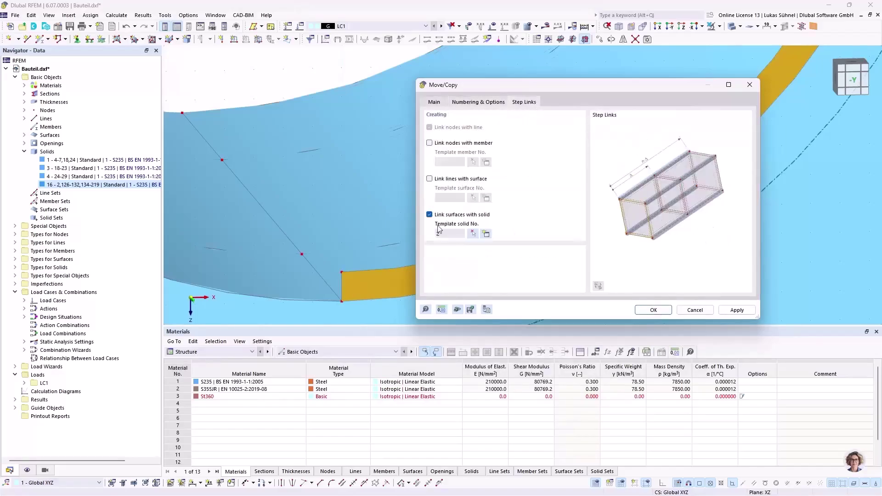
pyautogui.click(486, 234)
pyautogui.click(390, 237)
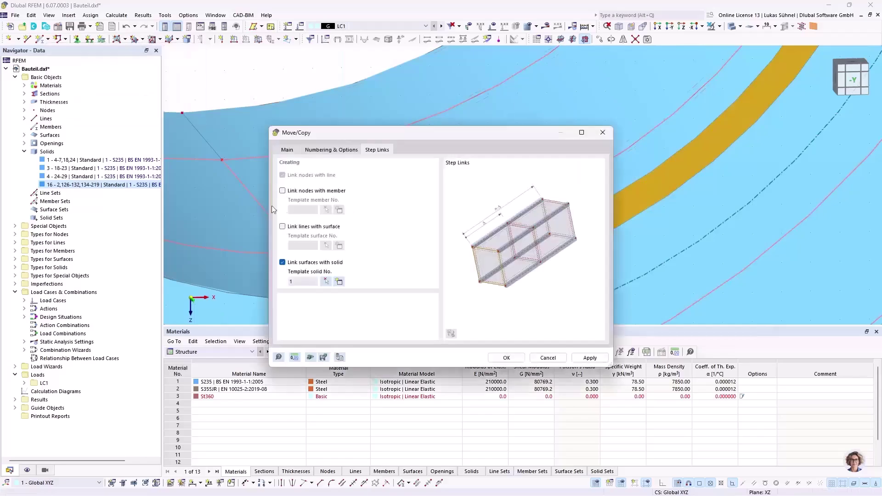
pyautogui.click(506, 358)
# Display the model transparently and copy the rear face of the half-ring solid by -20 mm in Y, linked with a solid.
pyautogui.scroll(-5, 360, 212)
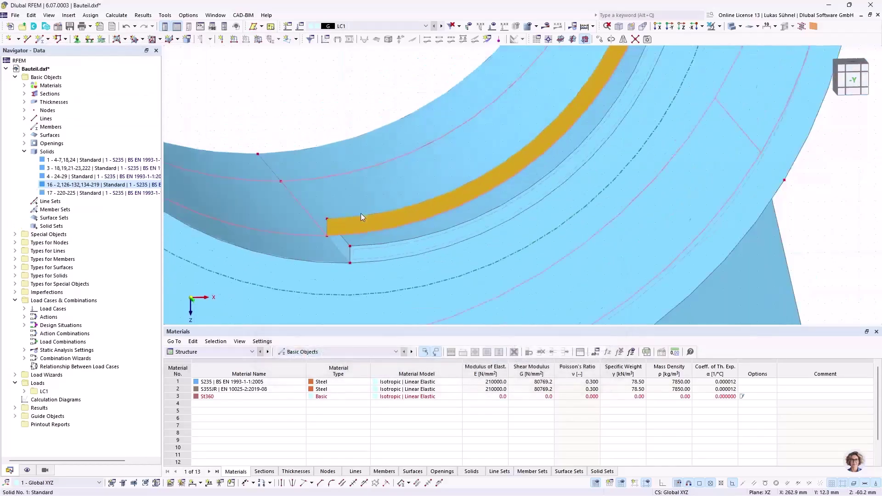
pyautogui.scroll(2, 350, 220)
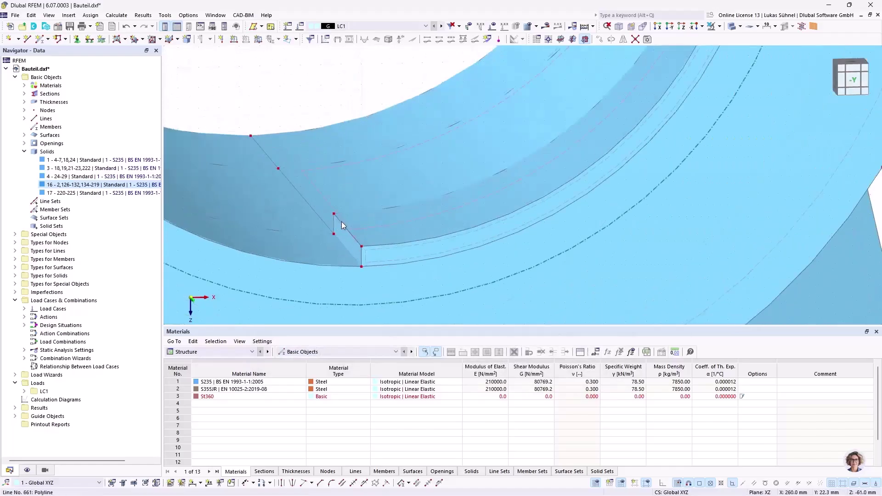
pyautogui.scroll(2, 356, 224)
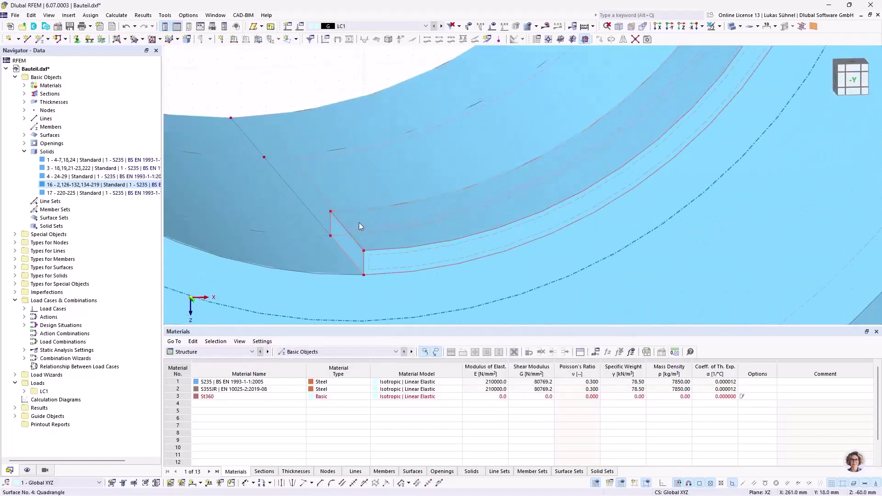
pyautogui.click(731, 26)
pyautogui.scroll(2, 349, 216)
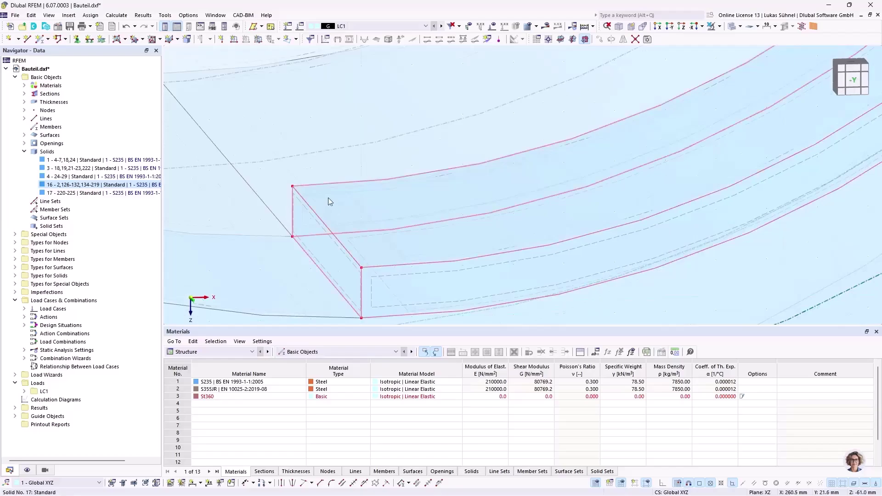
pyautogui.click(333, 194)
pyautogui.rightClick(332, 194)
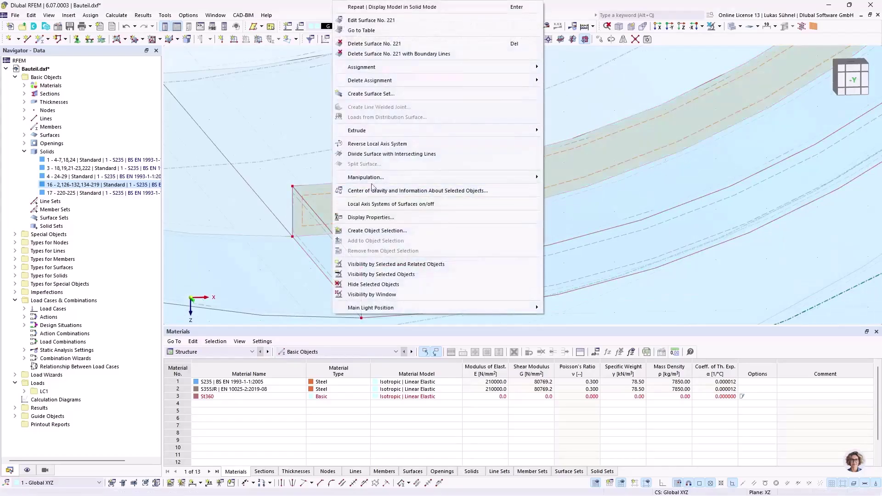
pyautogui.moveTo(366, 177)
pyautogui.click(560, 179)
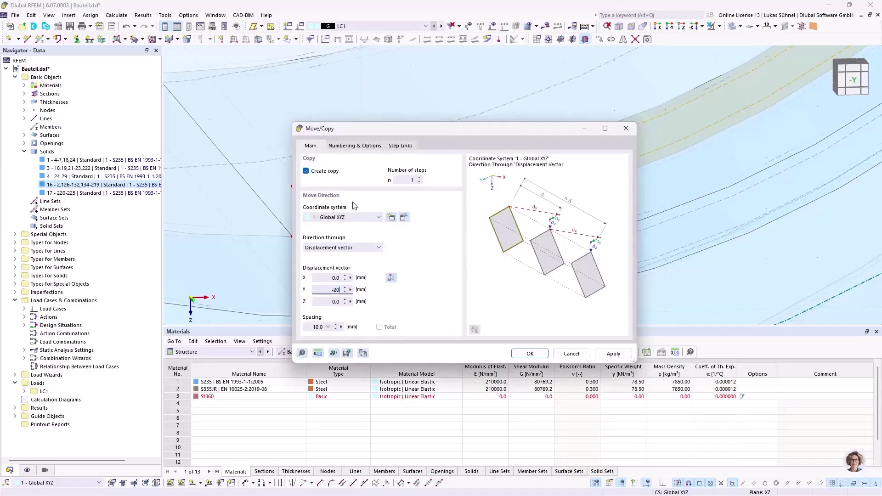
pyautogui.click(529, 353)
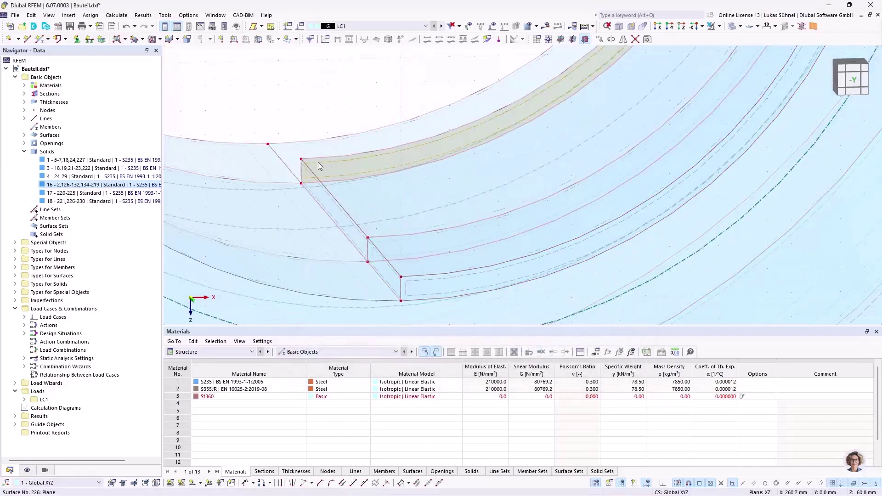
# Copy the newest half-ring end face along negative Y to the far face of the hub, linked with a solid.
pyautogui.rightClick(318, 161)
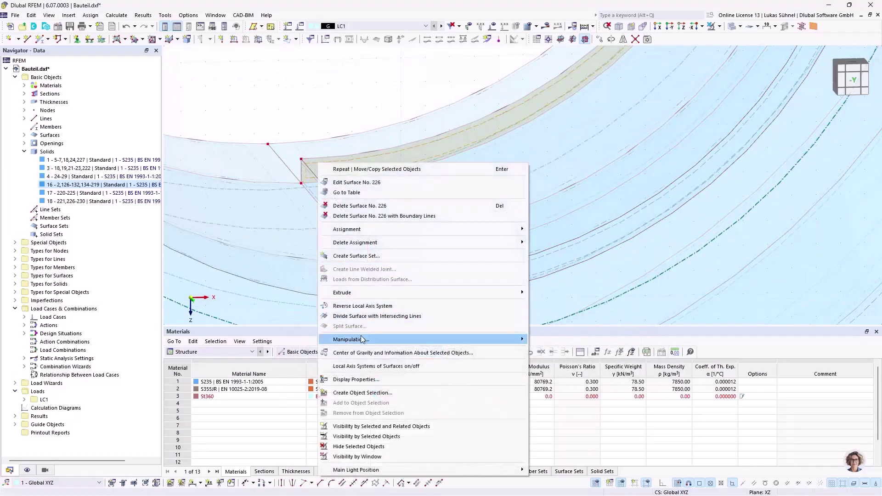
pyautogui.moveTo(522, 339)
pyautogui.click(555, 340)
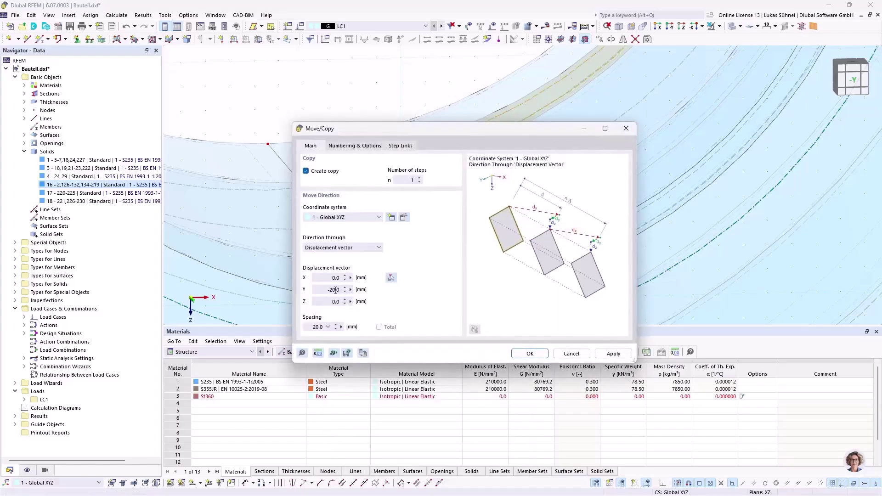
pyautogui.moveTo(330, 290); pyautogui.dragTo(351, 291)
pyautogui.press('Return')
# Mirror a copy of the three half-ring solids about a YZ-parallel plane through the half-ring end node at X 260 mm.
pyautogui.scroll(-10, 342, 208)
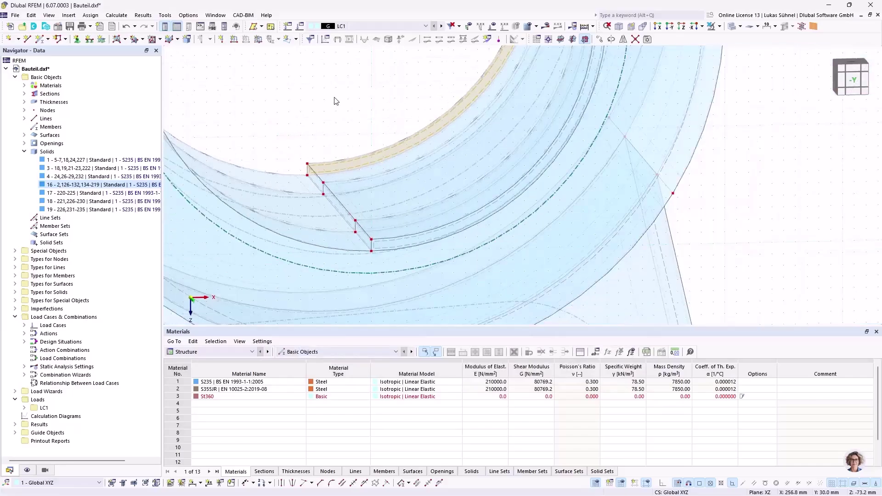
pyautogui.moveTo(370, 106); pyautogui.dragTo(378, 132, button='middle')
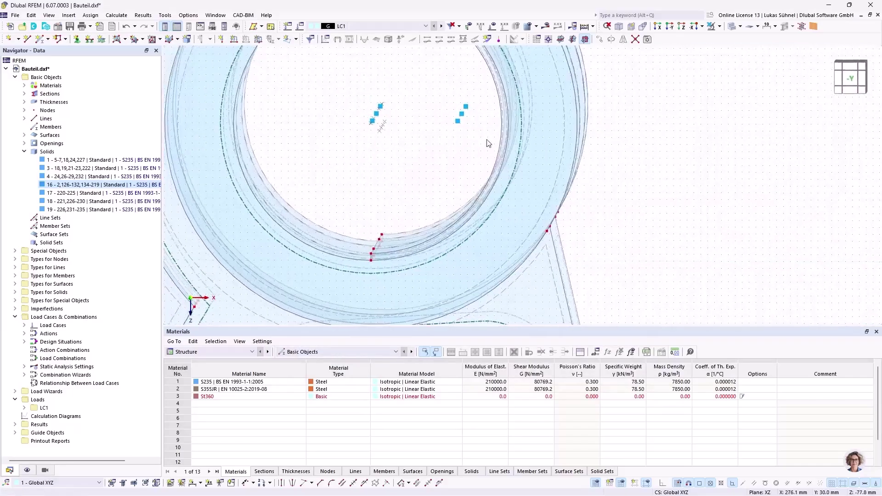
pyautogui.rightClick(462, 112)
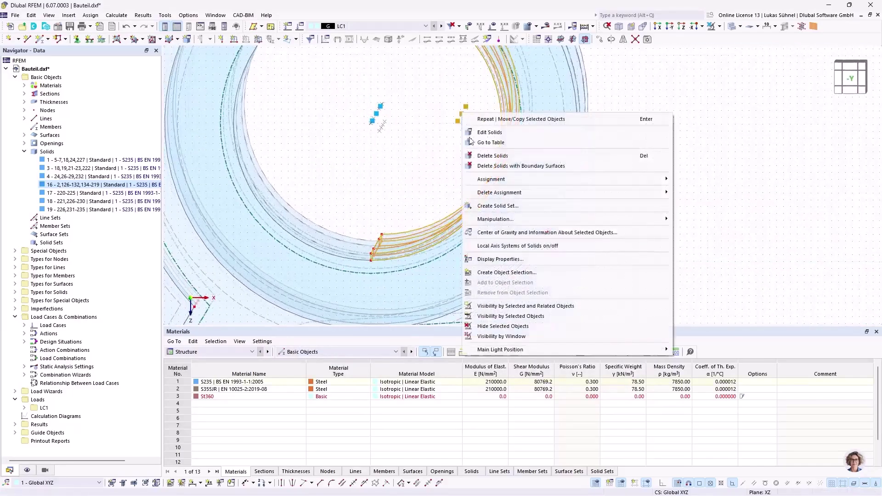
pyautogui.moveTo(661, 223)
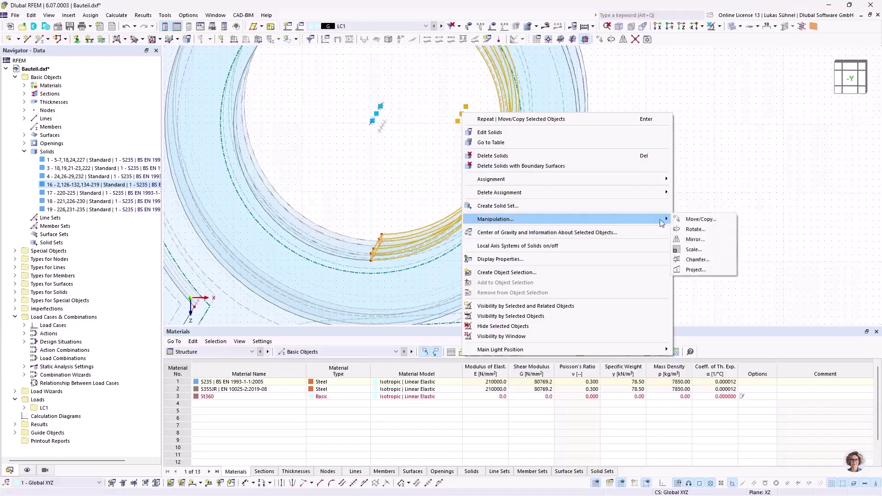
pyautogui.click(694, 239)
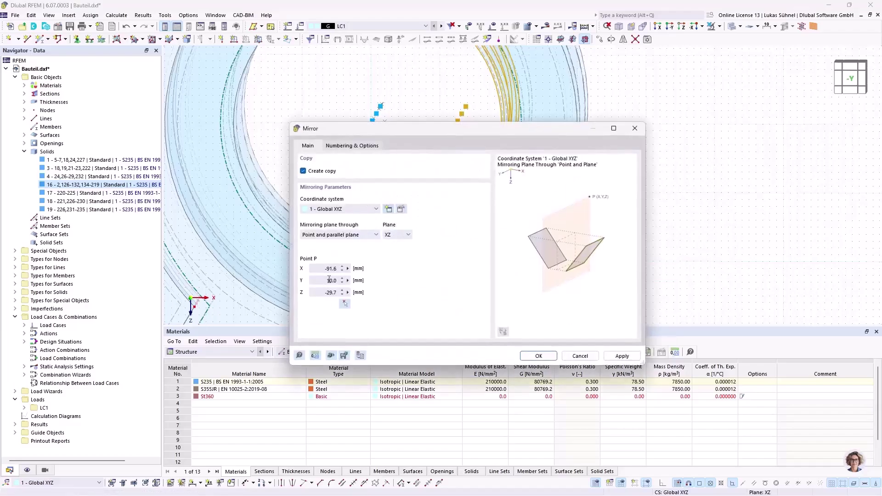
pyautogui.click(398, 234)
pyautogui.click(395, 252)
pyautogui.click(345, 304)
pyautogui.scroll(5, 373, 256)
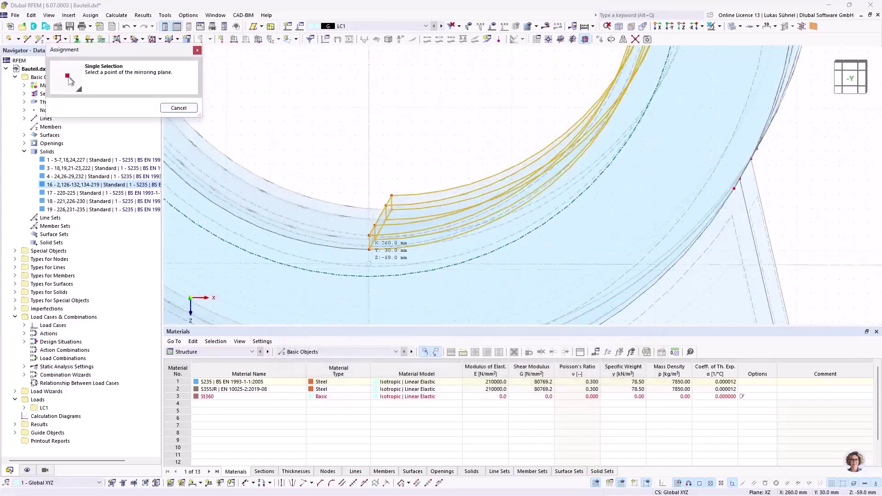
pyautogui.click(375, 235)
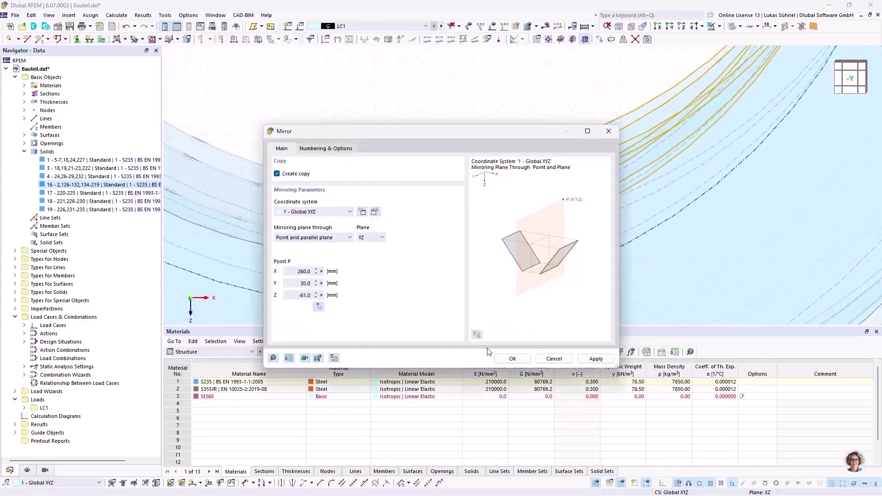
pyautogui.click(510, 359)
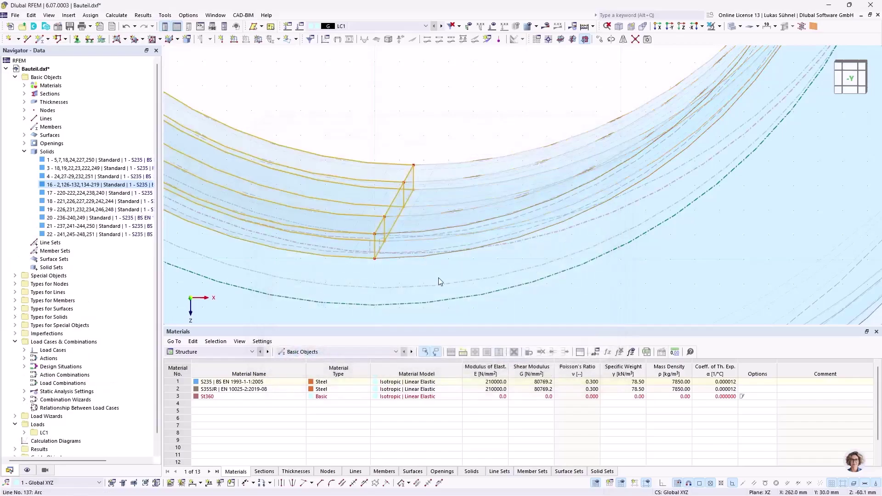
# Select all six thin half-ring solids inside the hub and set their solid type to Contact.
pyautogui.scroll(-5, 436, 276)
pyautogui.scroll(-3, 427, 229)
pyautogui.scroll(6, 418, 192)
pyautogui.moveTo(418, 191); pyautogui.dragTo(426, 174, button='middle')
pyautogui.scroll(2, 415, 176)
pyautogui.click(374, 214)
pyautogui.doubleClick(545, 214)
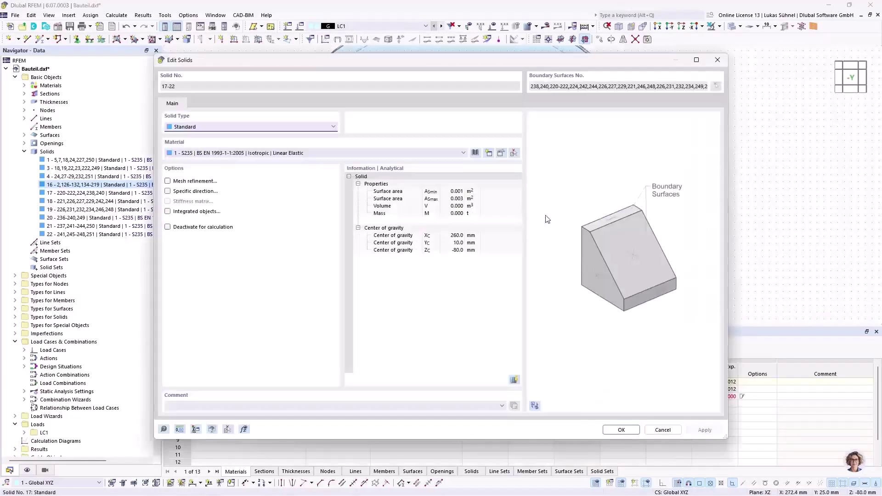
pyautogui.click(210, 131)
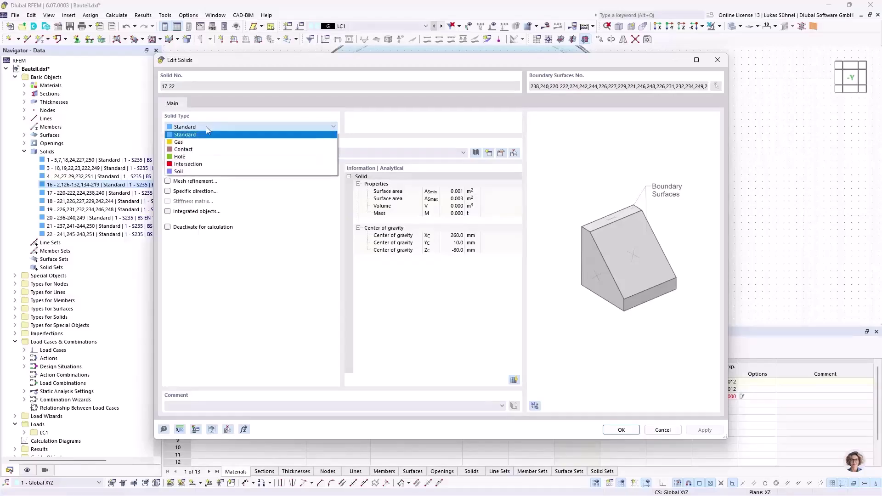
pyautogui.click(227, 157)
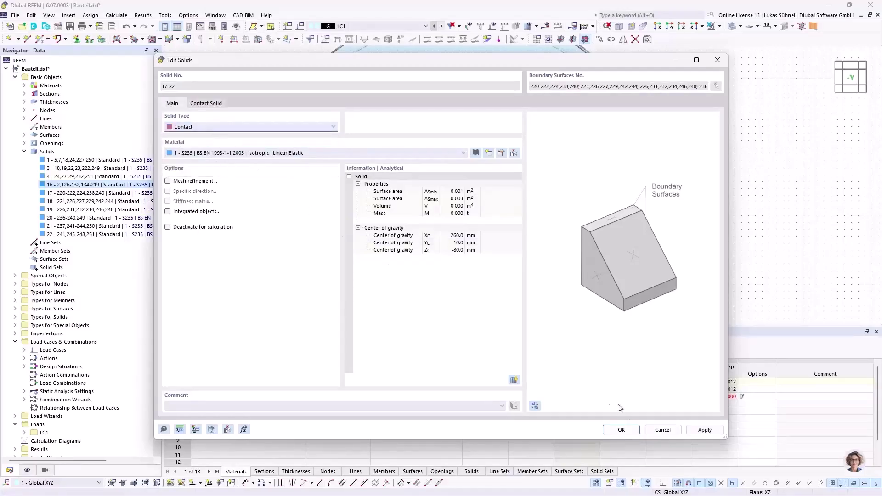
# Assign solids 17-22 a new contact with failure under tension perpendicular to surfaces, rigid friction parallel to surfaces, and a friction coefficient of 0.01.
pyautogui.click(206, 104)
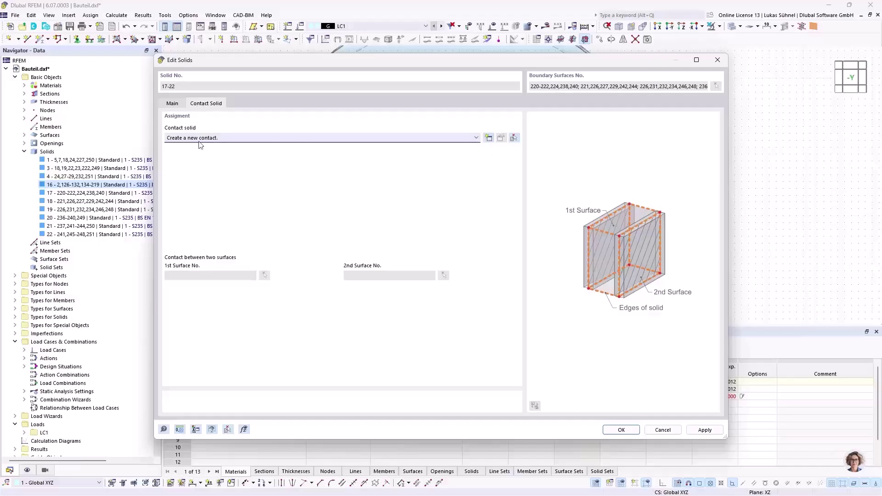
pyautogui.click(489, 138)
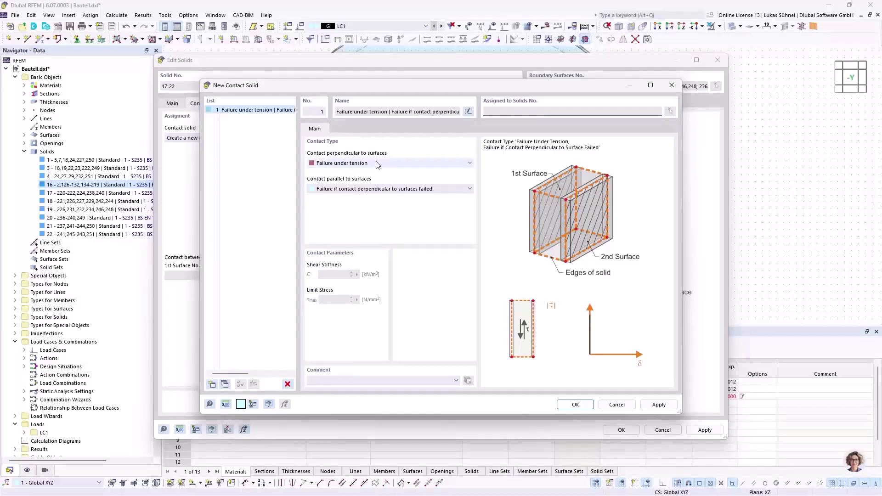
pyautogui.click(362, 189)
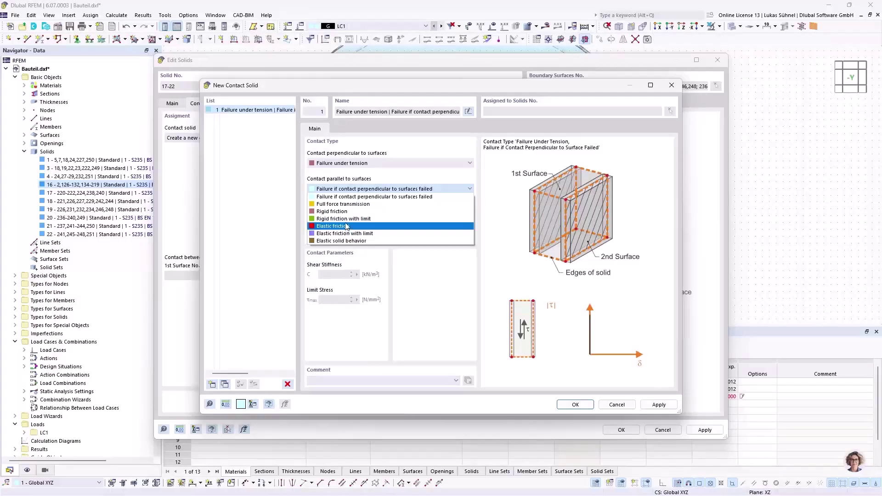
pyautogui.click(332, 211)
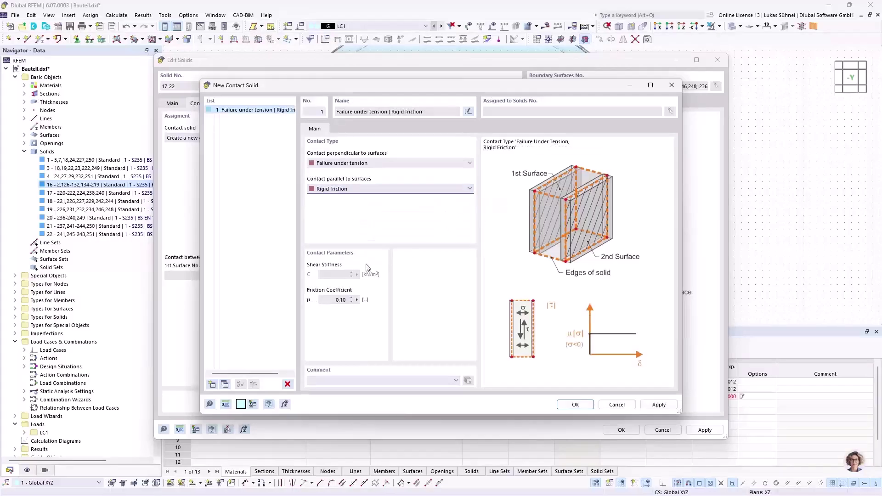
pyautogui.click(329, 298)
pyautogui.write('0,01')
pyautogui.click(574, 405)
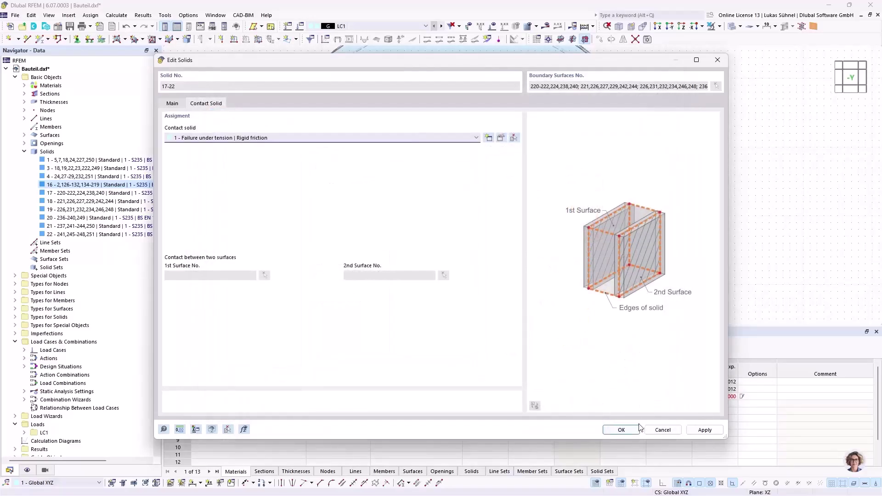
pyautogui.click(621, 429)
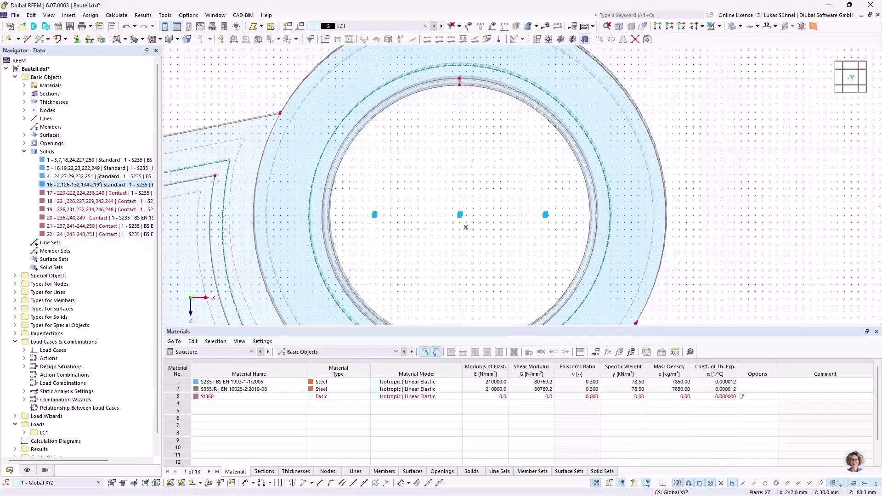
# Display the model in wireframe mode to expose the contact solids at the lower part of the ring.
pyautogui.keyDown('ctrl'); pyautogui.moveTo(479, 180); pyautogui.dragTo(695, 46, button='middle'); pyautogui.keyUp('ctrl')
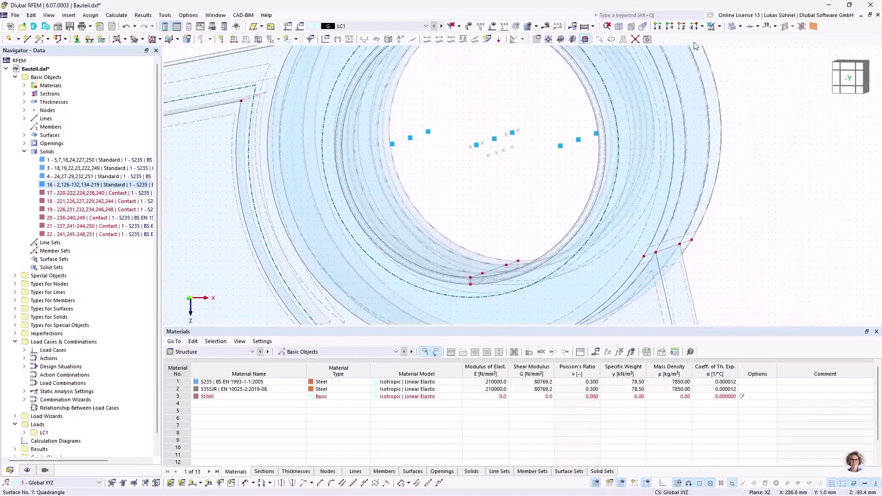
pyautogui.click(733, 26)
pyautogui.keyDown('ctrl'); pyautogui.moveTo(435, 127); pyautogui.dragTo(463, 136, button='middle'); pyautogui.keyUp('ctrl')
pyautogui.scroll(2, 502, 289)
pyautogui.scroll(2, 503, 291)
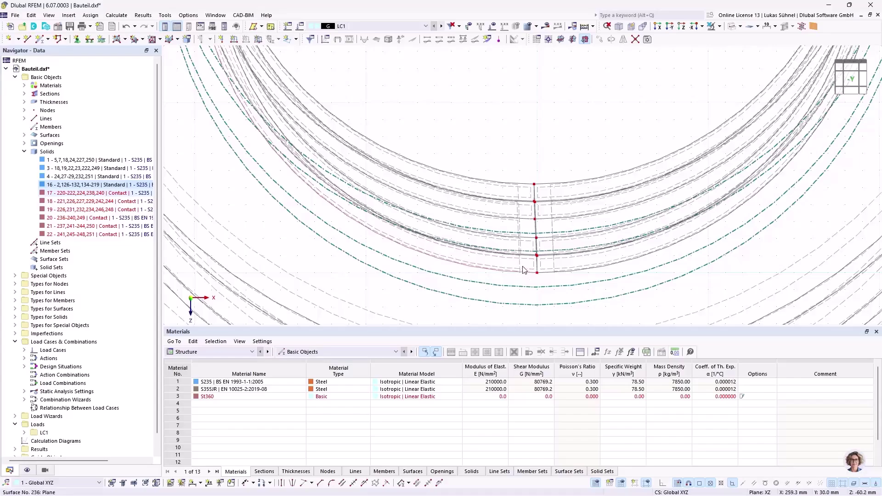
# Pick curved surface 224 as the first contact surface of solid 17.
pyautogui.doubleClick(82, 193)
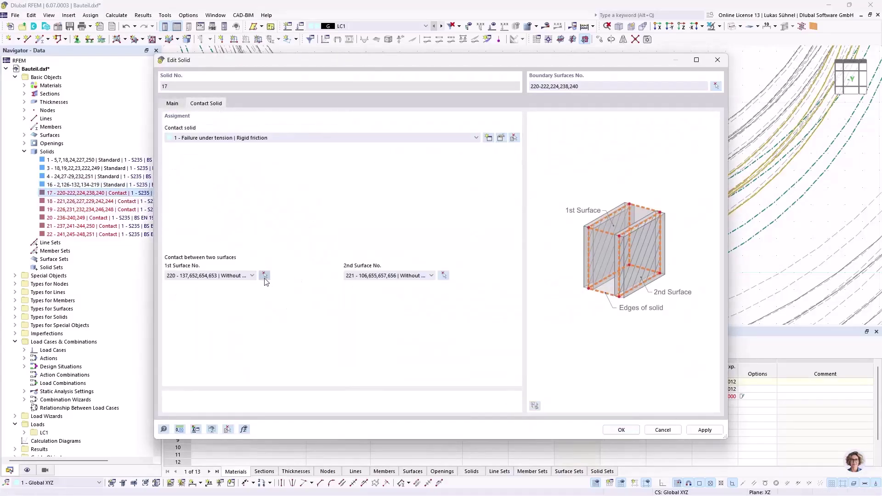
pyautogui.click(265, 275)
pyautogui.scroll(2, 530, 258)
pyautogui.keyDown('ctrl'); pyautogui.moveTo(621, 279); pyautogui.dragTo(625, 266, button='middle'); pyautogui.keyUp('ctrl')
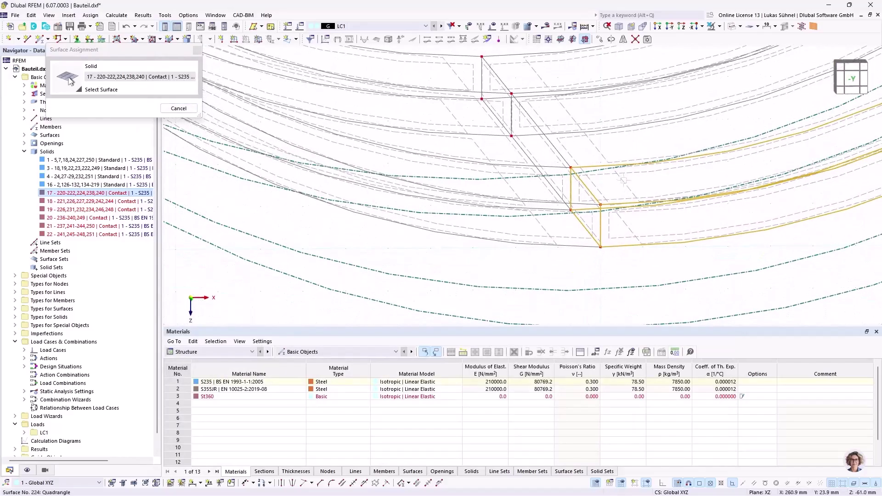
pyautogui.click(621, 182)
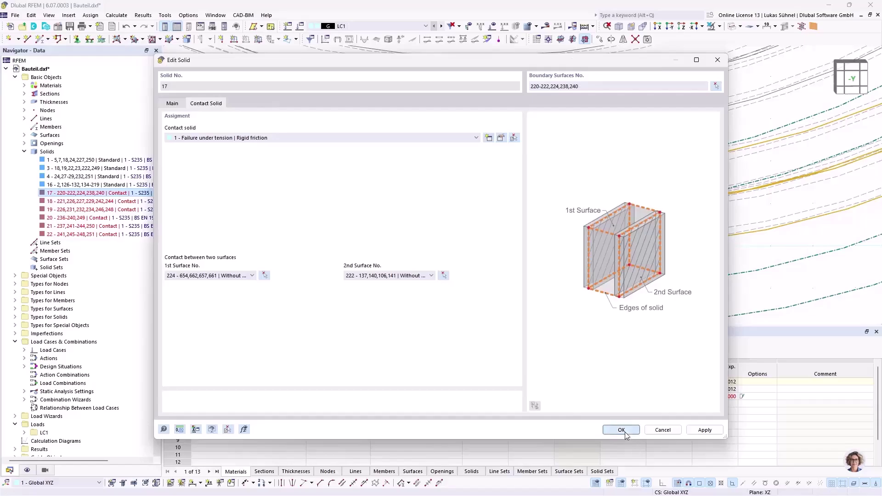
pyautogui.click(621, 430)
# Pick curved surface 229 as the first contact surface of solid 18.
pyautogui.doubleClick(115, 202)
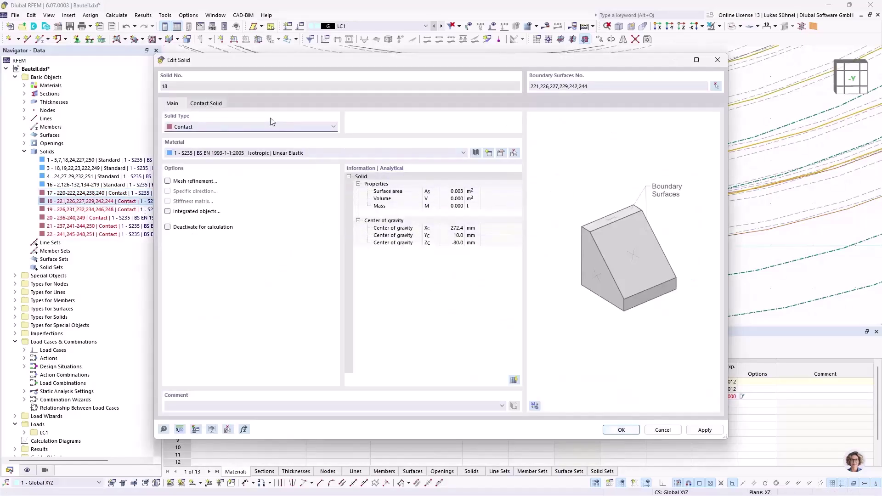
pyautogui.click(206, 103)
pyautogui.click(264, 275)
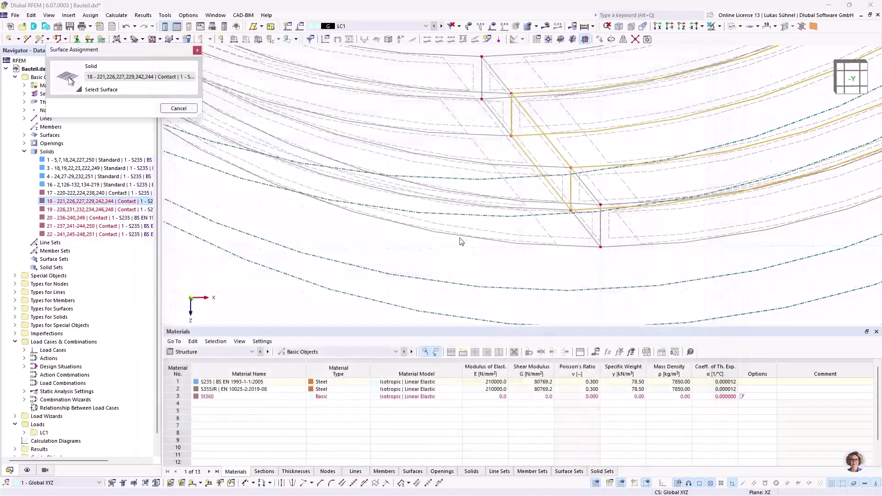
pyautogui.click(595, 144)
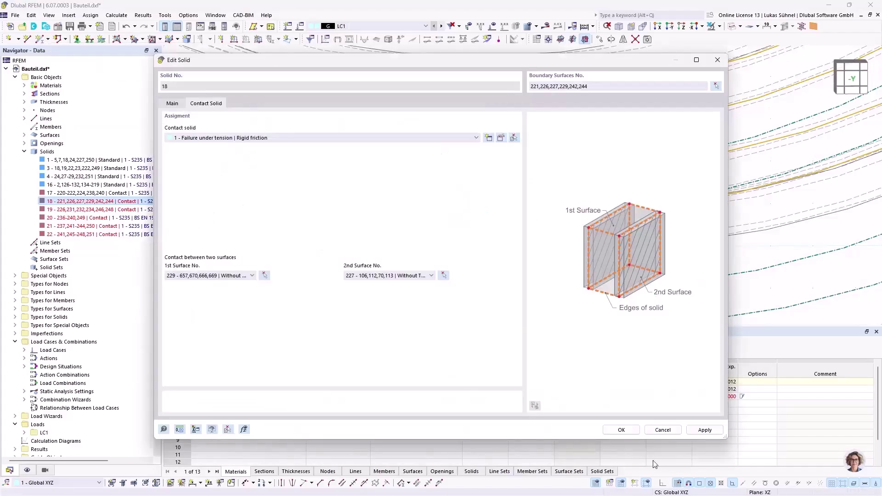
pyautogui.click(621, 430)
# Reassign the first contact surface of solid 19 by picking its curved boundary surface in the model.
pyautogui.doubleClick(92, 209)
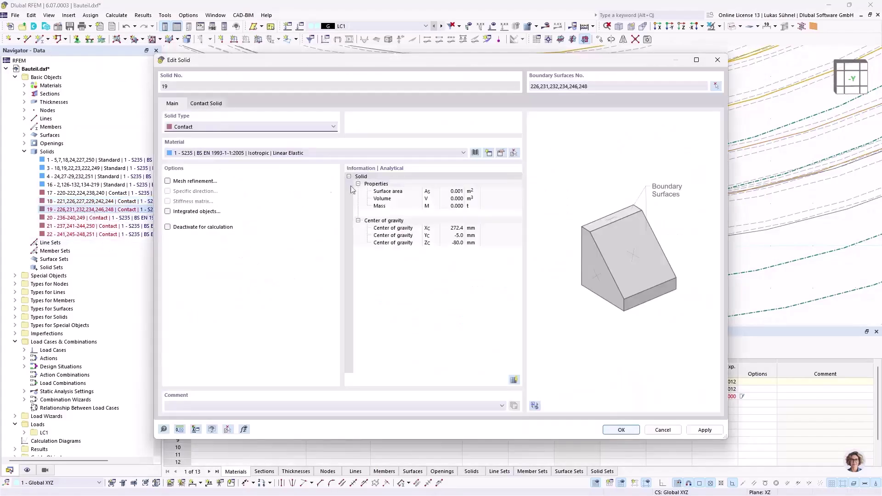
pyautogui.click(196, 104)
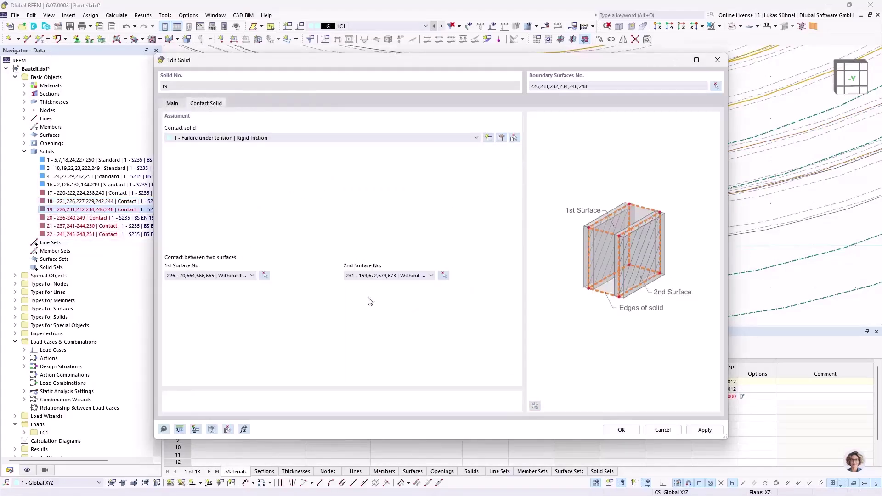
pyautogui.click(264, 275)
pyautogui.click(534, 82)
pyautogui.click(621, 430)
# Pick curved surface 239 as the first contact surface of solid 20.
pyautogui.doubleClick(92, 218)
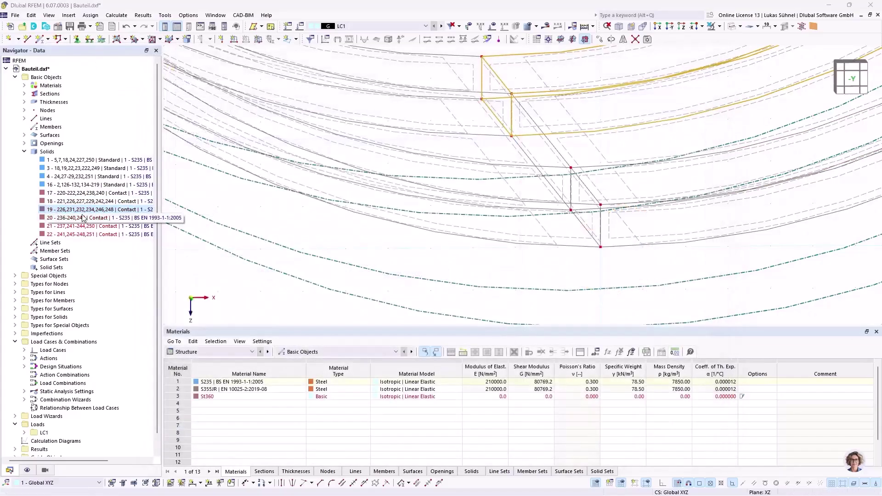
pyautogui.click(208, 103)
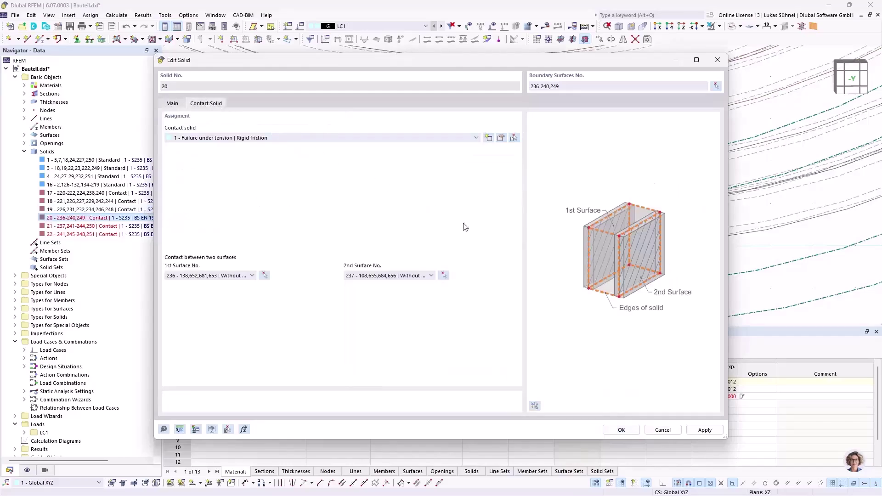
pyautogui.click(265, 275)
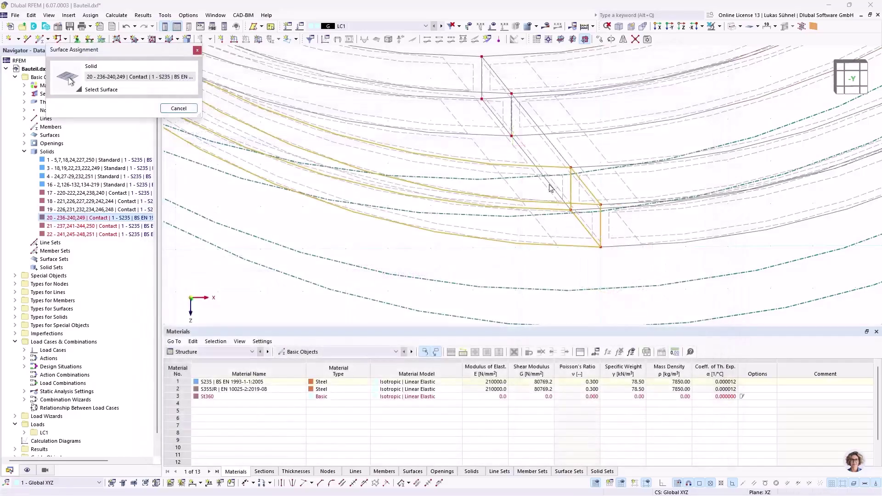
pyautogui.click(551, 189)
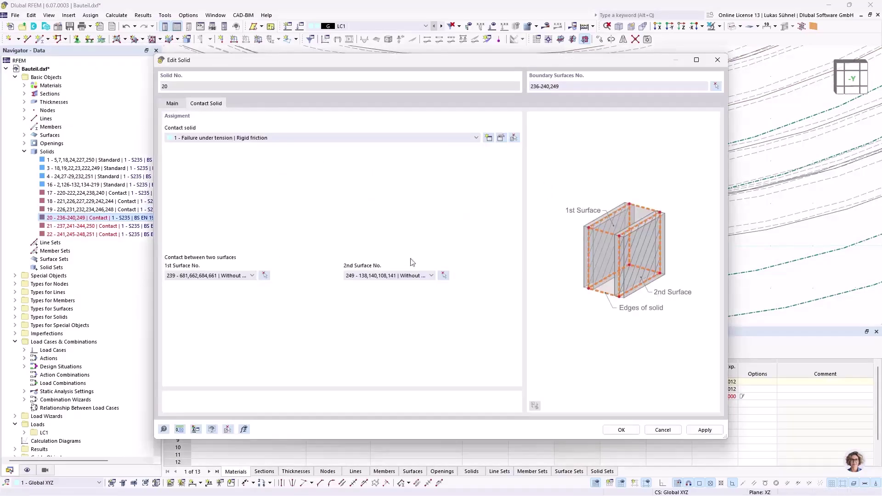
pyautogui.click(620, 429)
# Pick curved surface 243 as the first contact surface of solid 21.
pyautogui.doubleClick(113, 226)
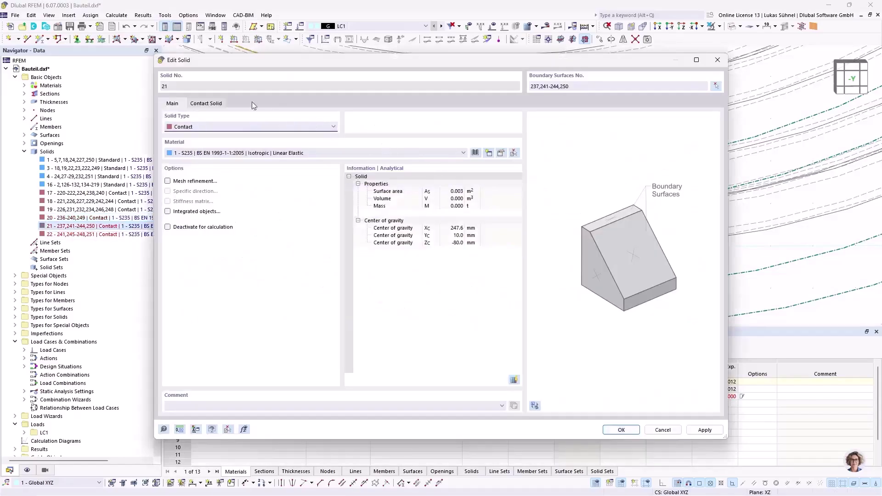
pyautogui.click(211, 104)
pyautogui.click(264, 275)
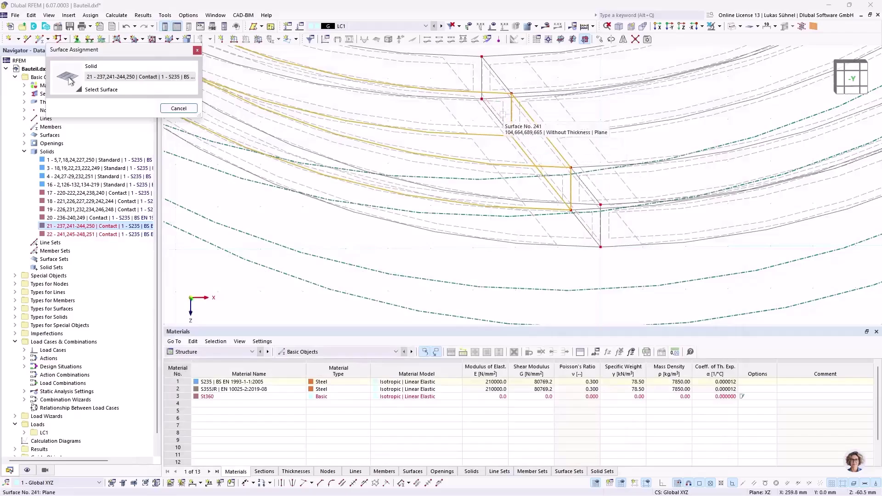
pyautogui.moveTo(466, 186); pyautogui.dragTo(492, 216, button='middle')
pyautogui.click(465, 215)
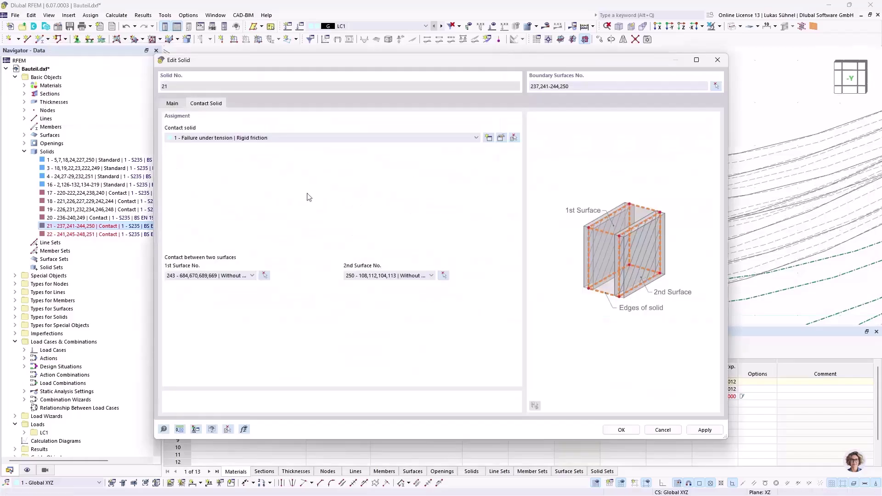
pyautogui.click(629, 433)
# Pick curved surface 247 as the first contact surface of solid 22.
pyautogui.doubleClick(90, 235)
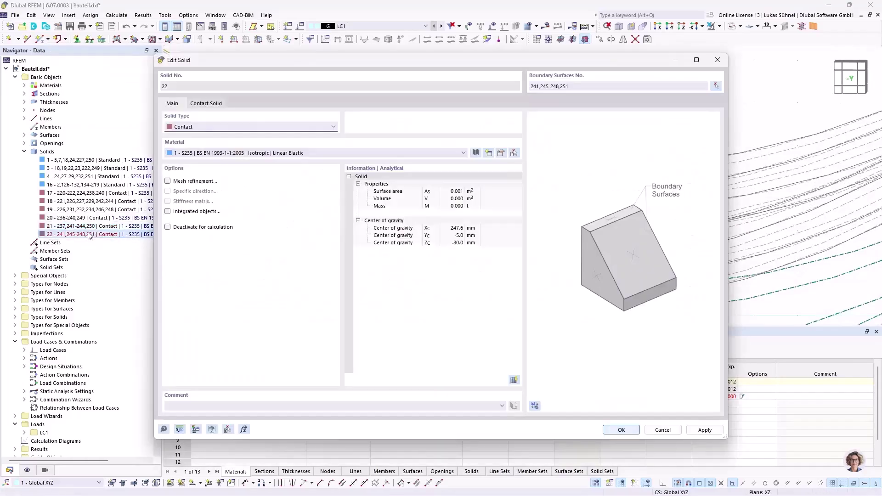
pyautogui.click(215, 106)
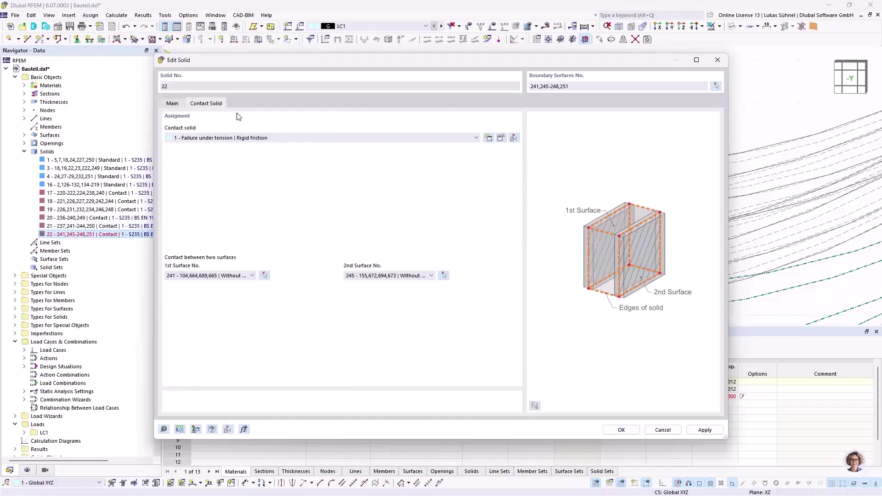
pyautogui.click(265, 276)
pyautogui.click(507, 192)
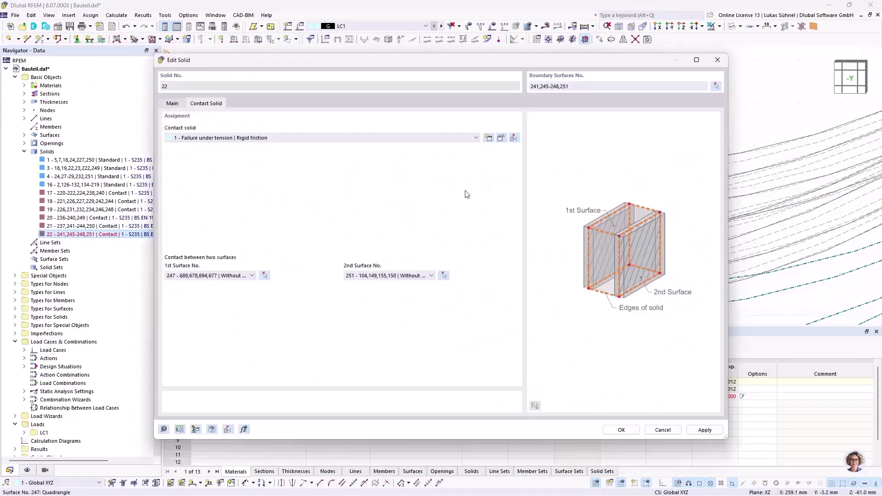
pyautogui.click(611, 431)
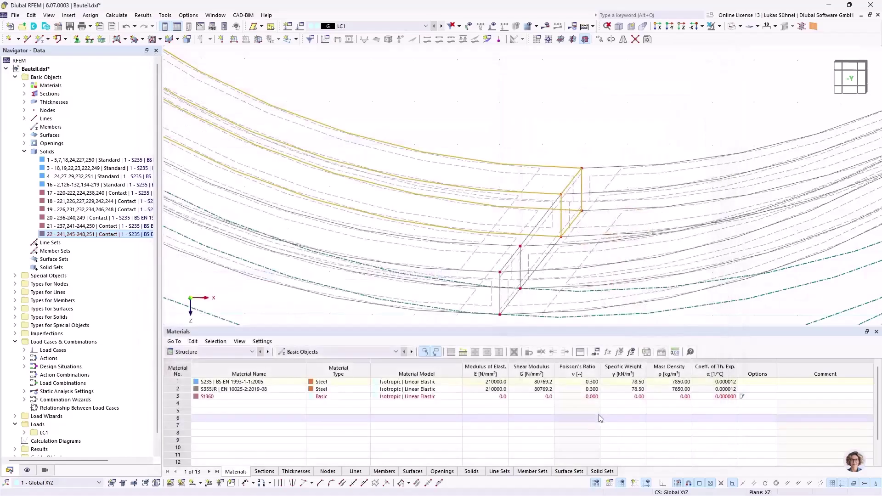
# Switch the model display from wireframe back to filled solid rendering.
pyautogui.scroll(-3, 509, 155)
pyautogui.scroll(-6, 505, 157)
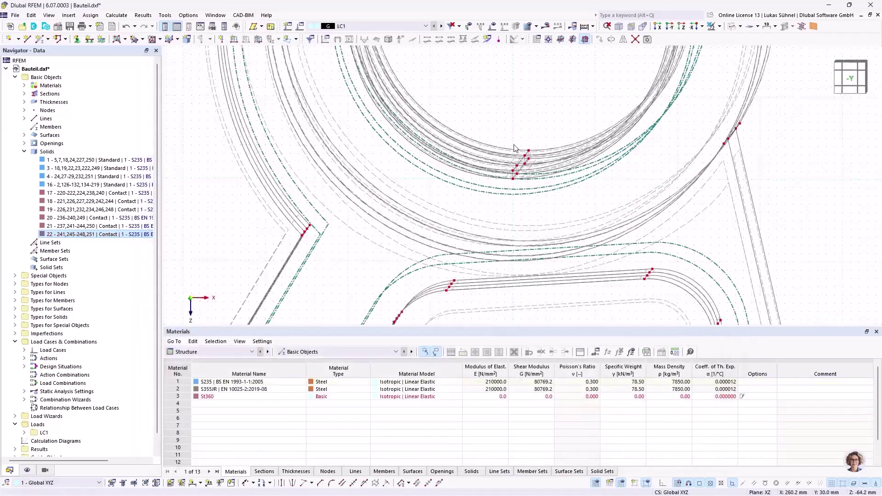
pyautogui.moveTo(453, 93); pyautogui.dragTo(449, 194, button='middle')
pyautogui.click(730, 27)
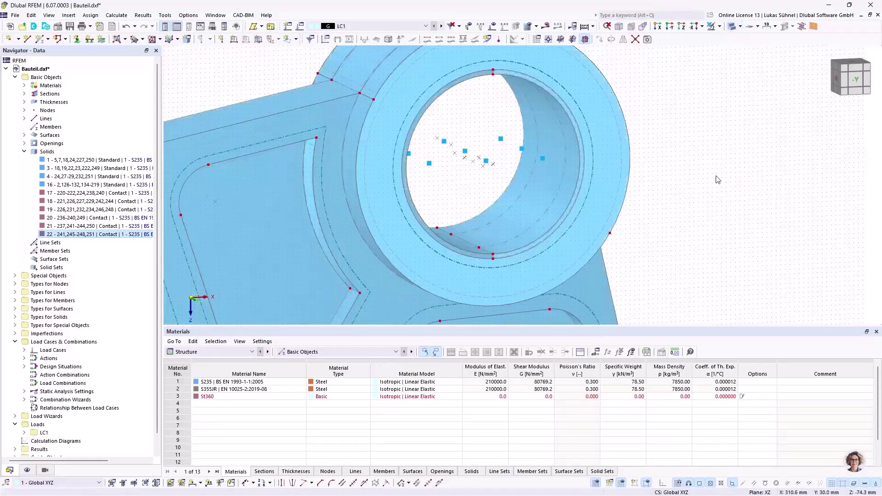
# Set up a one-step copy of the bore's inner edge lines with a displacement of 60 mm in Y.
pyautogui.scroll(5, 545, 167)
pyautogui.scroll(2, 419, 198)
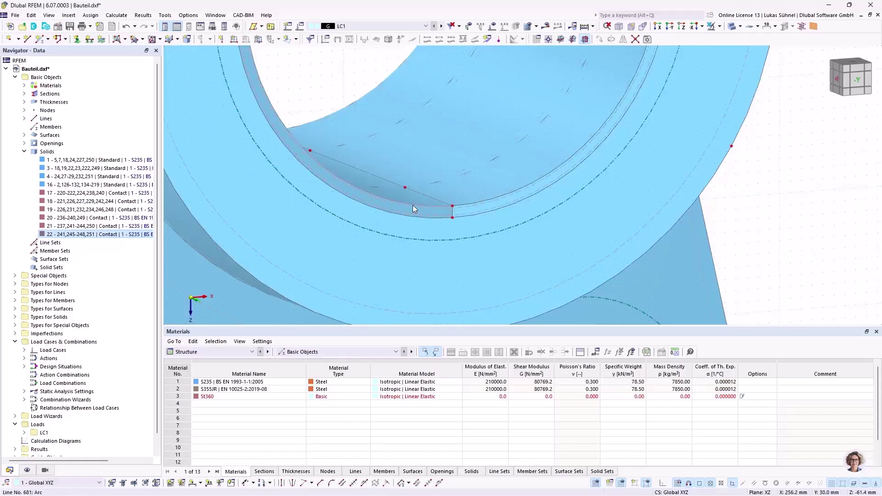
pyautogui.scroll(-4, 480, 220)
pyautogui.scroll(6, 489, 105)
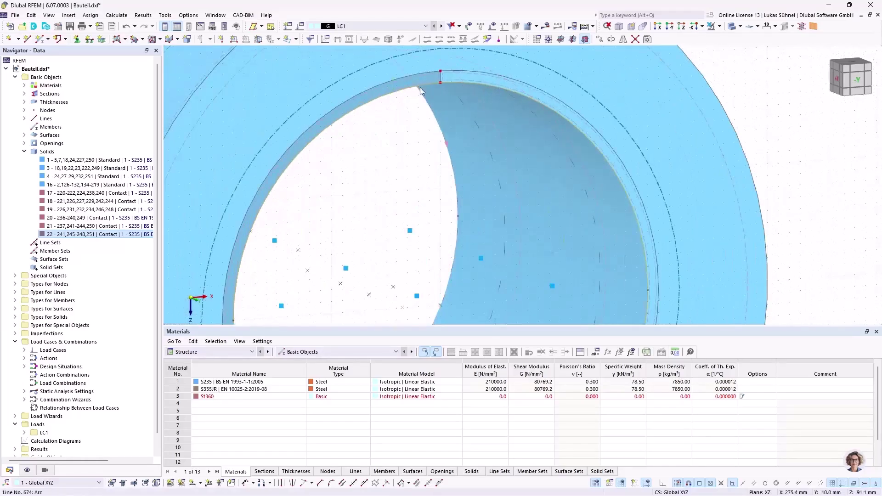
pyautogui.rightClick(423, 84)
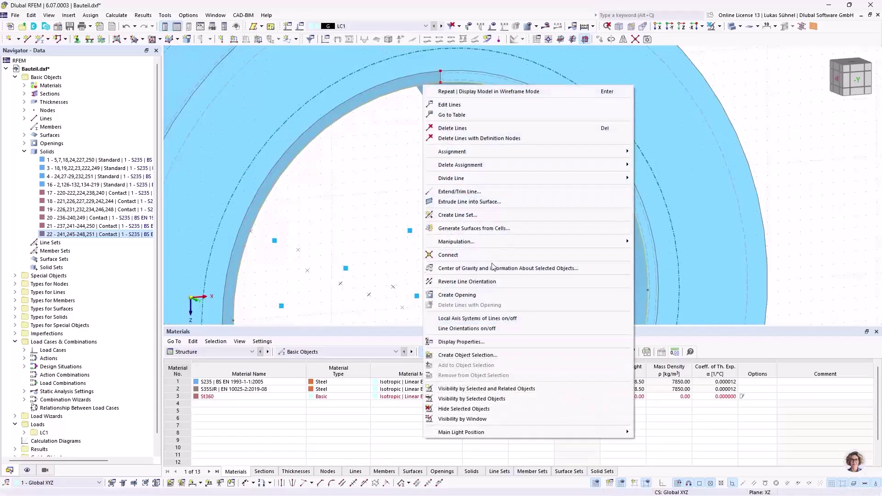
pyautogui.moveTo(488, 242)
pyautogui.click(676, 240)
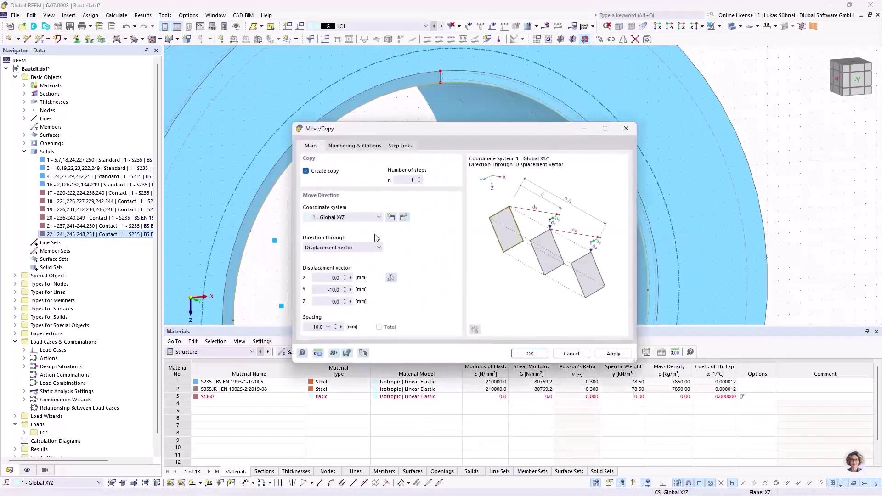
pyautogui.click(324, 290)
pyautogui.write('60')
# Link only lines with surface in the copy, pick a ring surface as template, and create the extruded cylinder.
pyautogui.click(394, 146)
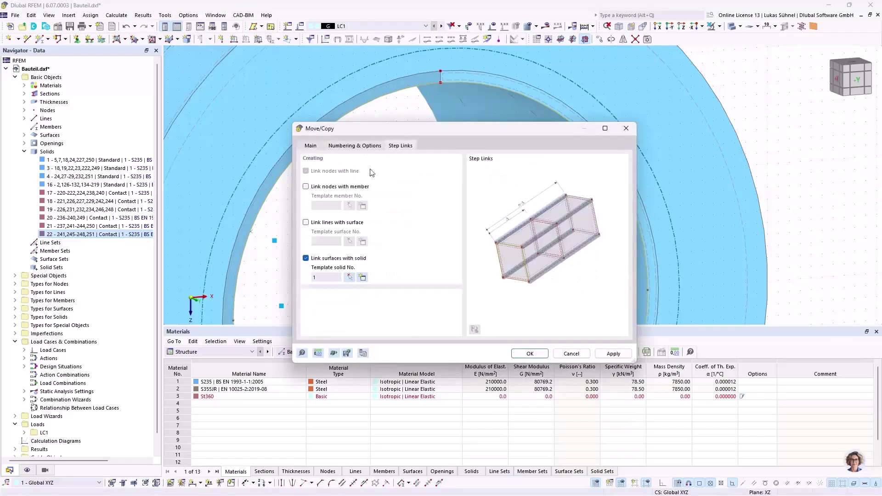
pyautogui.click(316, 259)
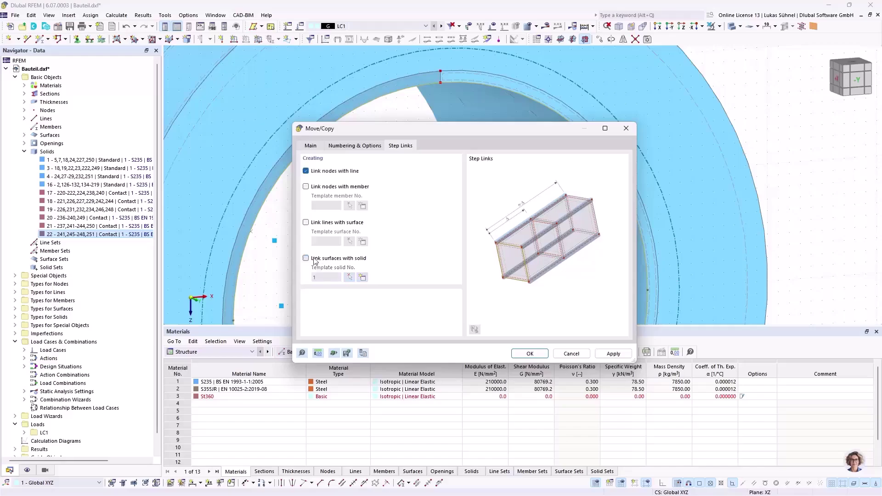
pyautogui.click(332, 171)
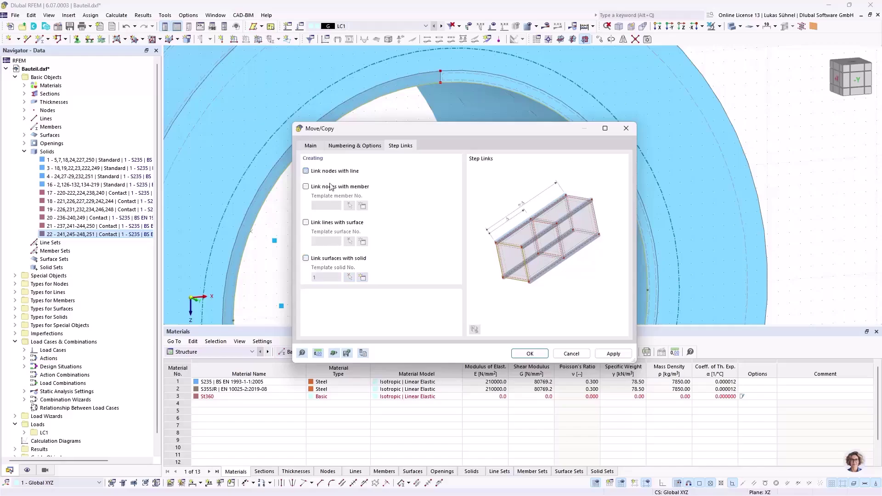
pyautogui.click(321, 223)
pyautogui.click(349, 241)
pyautogui.click(287, 126)
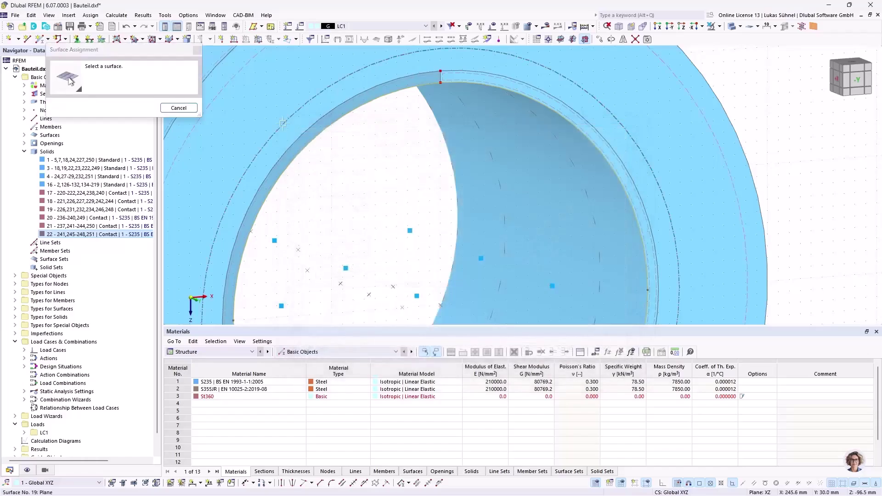
pyautogui.click(505, 358)
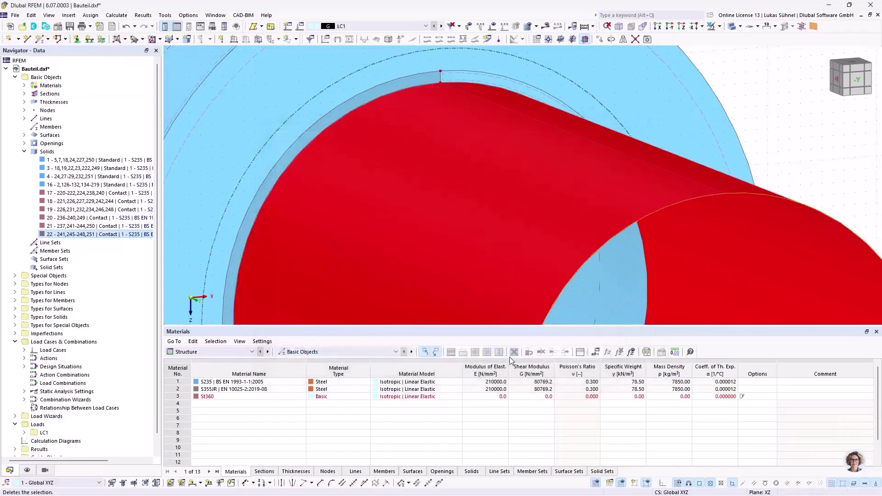
# Switch the model display to transparent solid rendering.
pyautogui.scroll(-3, 363, 162)
pyautogui.keyDown('ctrl'); pyautogui.moveTo(363, 162); pyautogui.dragTo(258, 136, button='middle'); pyautogui.keyUp('ctrl')
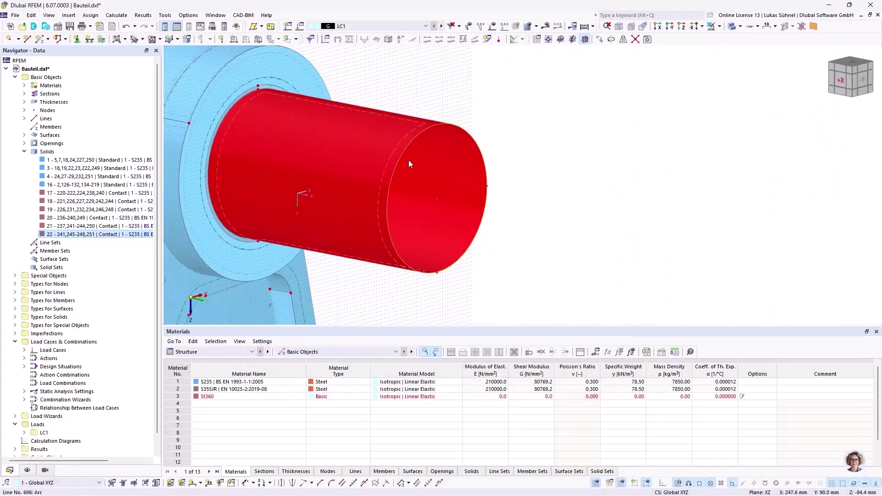
pyautogui.keyDown('ctrl'); pyautogui.moveTo(374, 276); pyautogui.dragTo(443, 242, button='middle'); pyautogui.keyUp('ctrl')
pyautogui.click(125, 39)
pyautogui.click(200, 150)
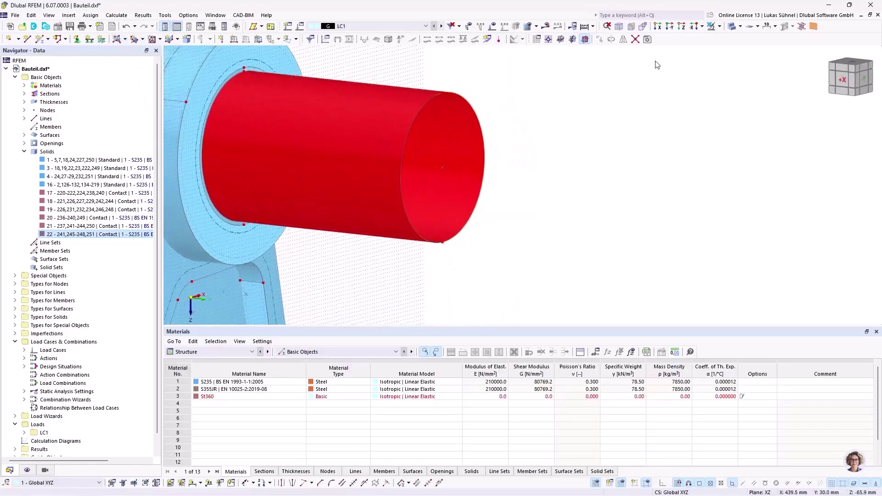
pyautogui.click(732, 28)
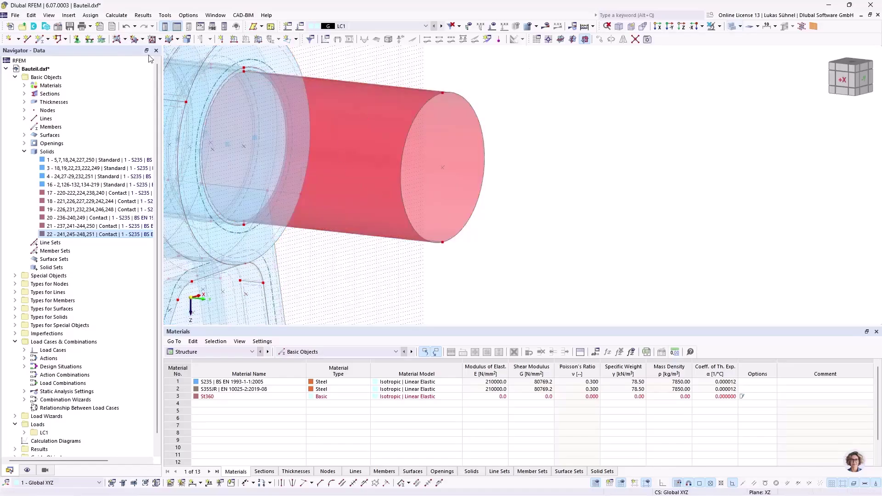
# Create a rigid plane surface from the circular boundary lines at the free end of the projecting cylinder.
pyautogui.click(125, 40)
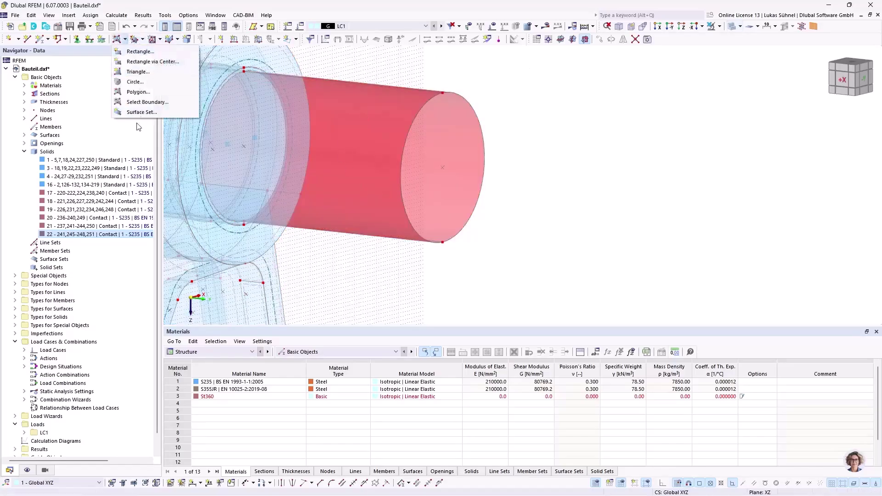
pyautogui.click(143, 102)
pyautogui.click(216, 126)
pyautogui.click(206, 149)
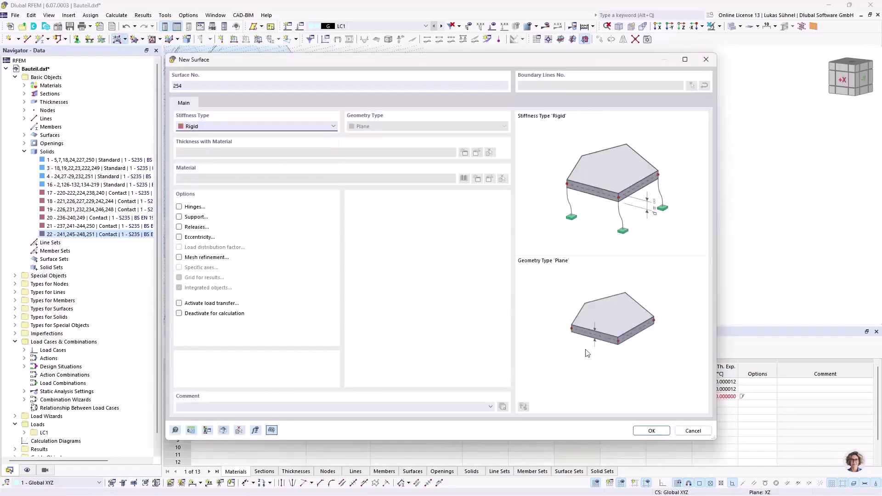
pyautogui.click(651, 430)
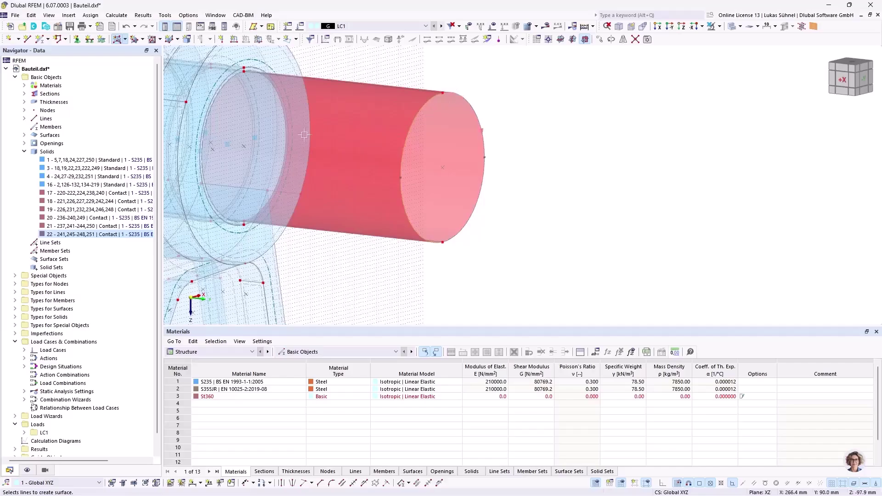
pyautogui.keyDown('ctrl'); pyautogui.moveTo(360, 155); pyautogui.dragTo(387, 198, button='middle'); pyautogui.keyUp('ctrl')
# Mirror a copy of the projecting cylinder and its end cap about an XZ plane through a picked point at Y 10 mm.
pyautogui.hotkey('ctrl', 'shift', 'x')
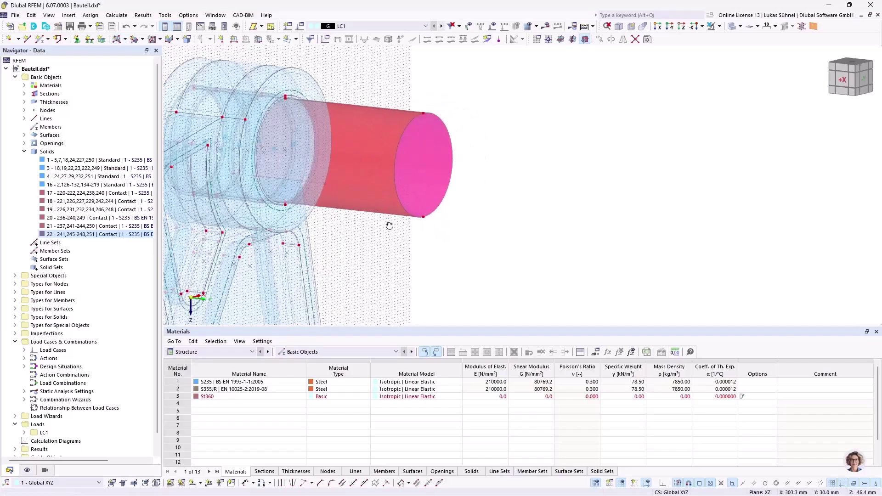
pyautogui.moveTo(614, 280); pyautogui.dragTo(463, 104)
pyautogui.rightClick(463, 162)
pyautogui.moveTo(624, 229)
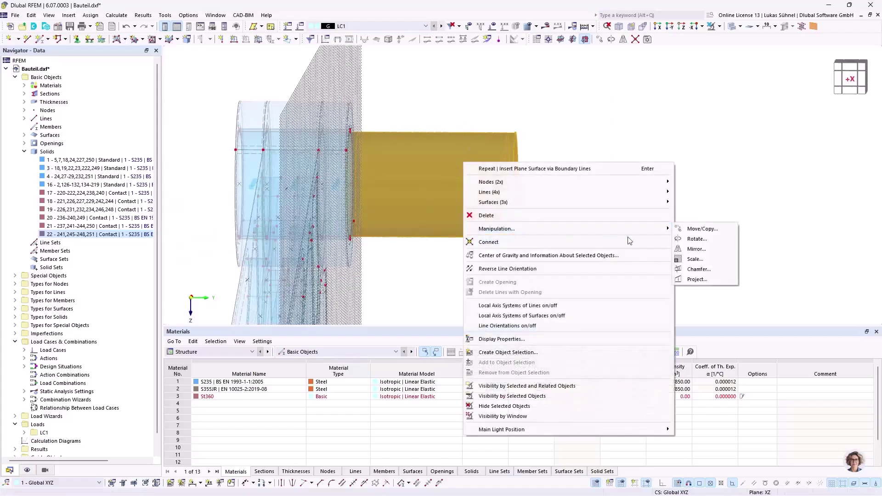
pyautogui.click(695, 249)
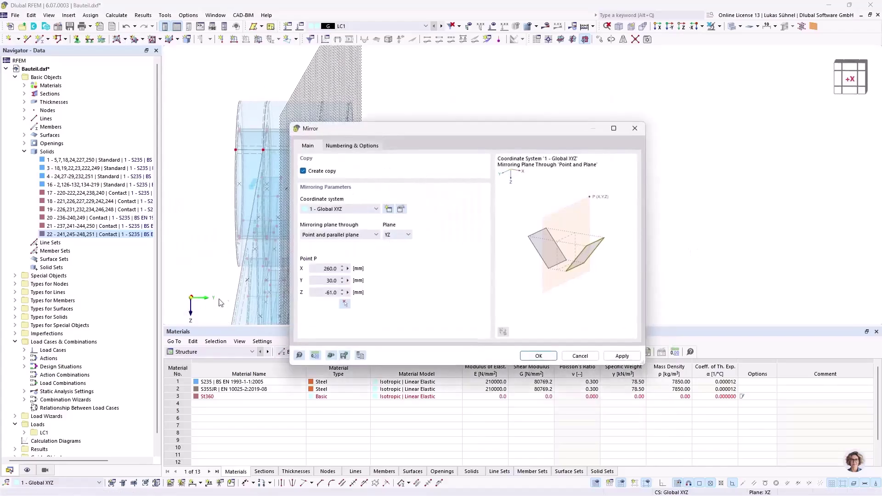
pyautogui.click(391, 236)
pyautogui.click(390, 256)
pyautogui.click(345, 303)
pyautogui.scroll(5, 342, 205)
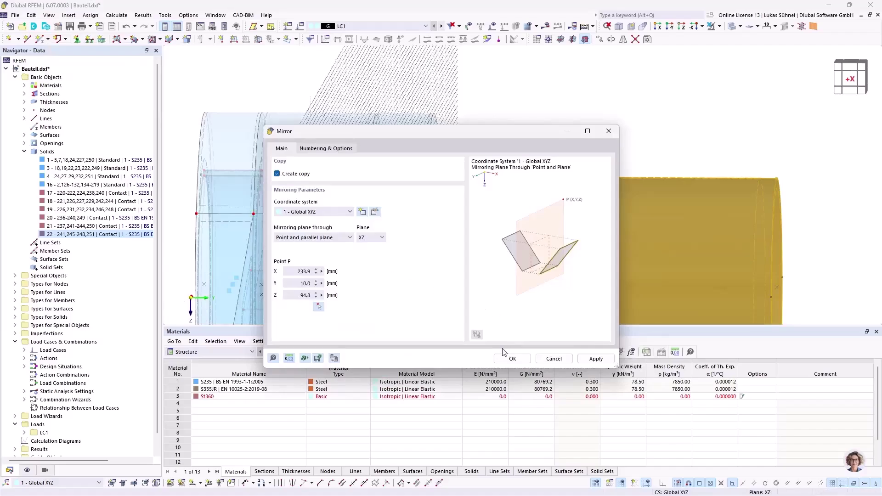
pyautogui.click(512, 359)
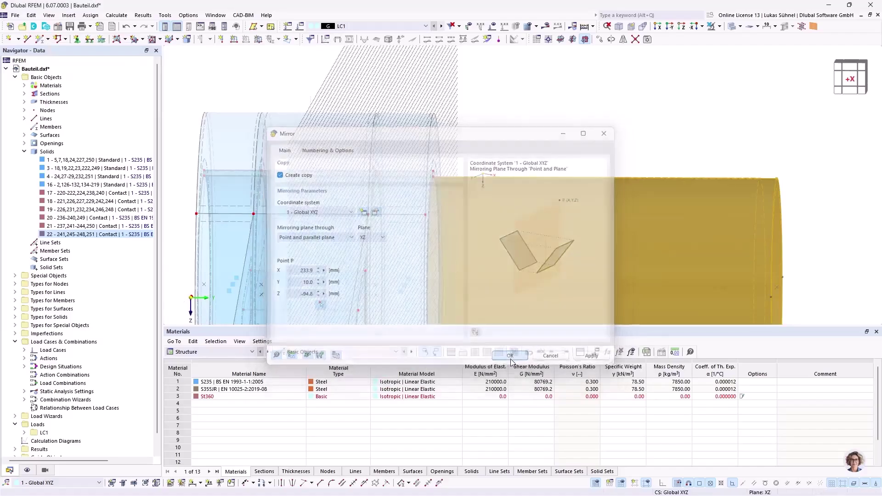
# Start a new standard solid and turn off autocomplete for selecting its boundary surfaces.
pyautogui.scroll(-4, 484, 120)
pyautogui.keyDown('ctrl'); pyautogui.moveTo(556, 143); pyautogui.dragTo(514, 129, button='middle'); pyautogui.keyUp('ctrl')
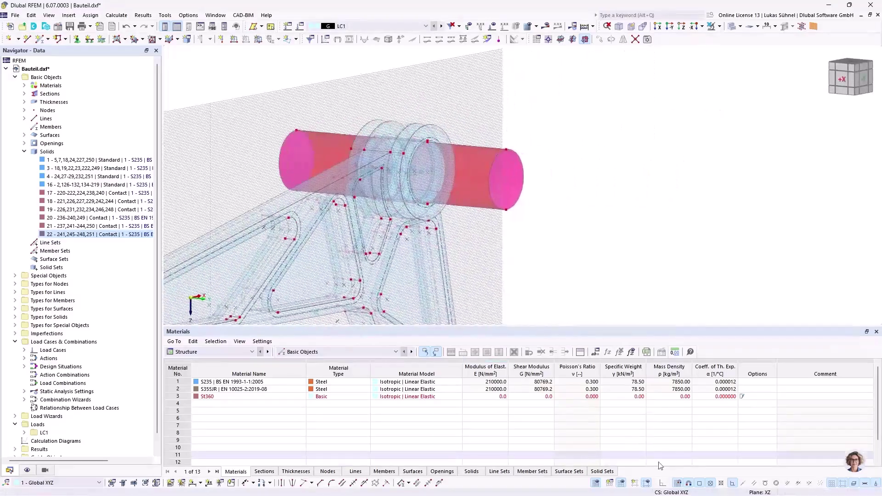
pyautogui.keyDown('ctrl'); pyautogui.moveTo(514, 215); pyautogui.dragTo(525, 201, button='middle'); pyautogui.keyUp('ctrl')
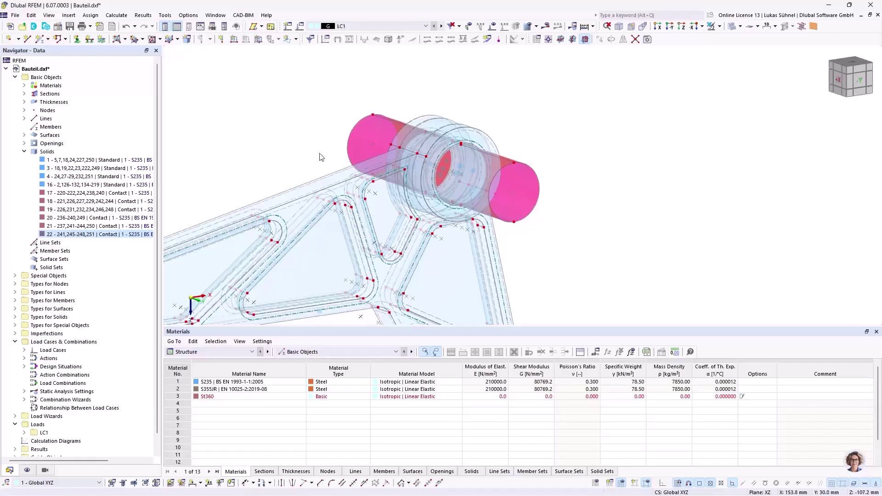
pyautogui.rightClick(44, 158)
pyautogui.click(60, 165)
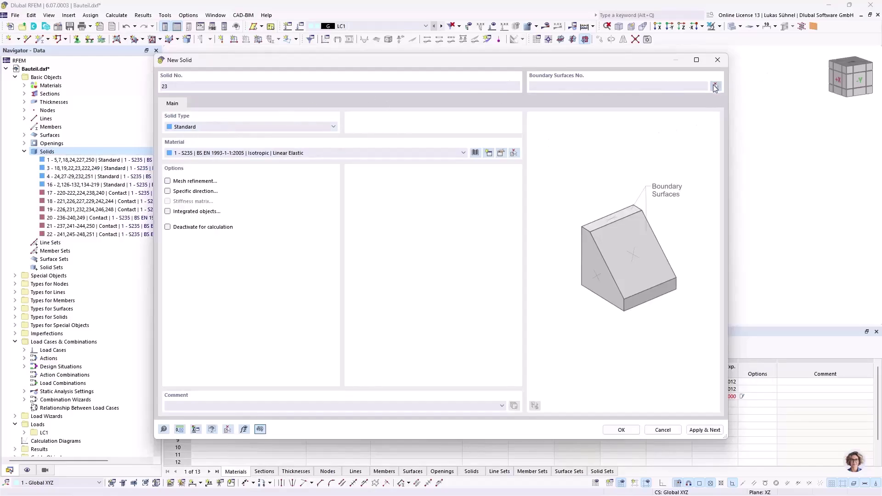
pyautogui.click(715, 86)
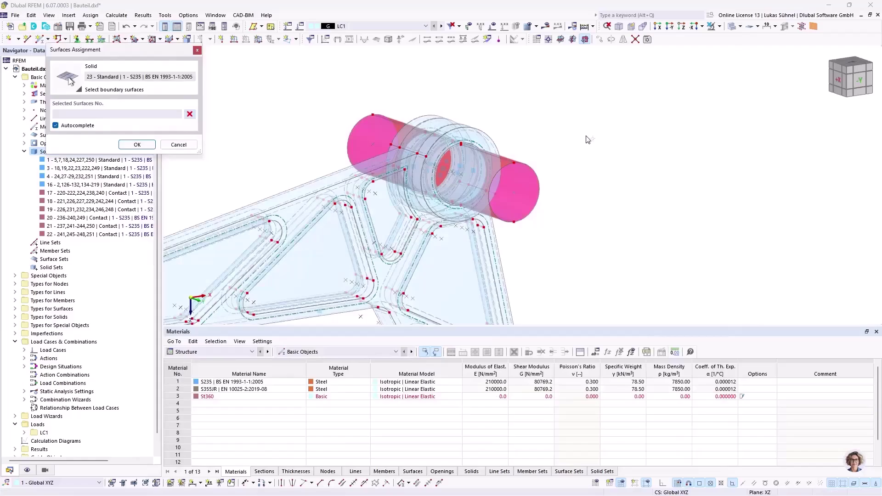
pyautogui.scroll(3, 551, 201)
pyautogui.keyDown('ctrl'); pyautogui.moveTo(562, 165); pyautogui.dragTo(507, 188, button='middle'); pyautogui.keyUp('ctrl')
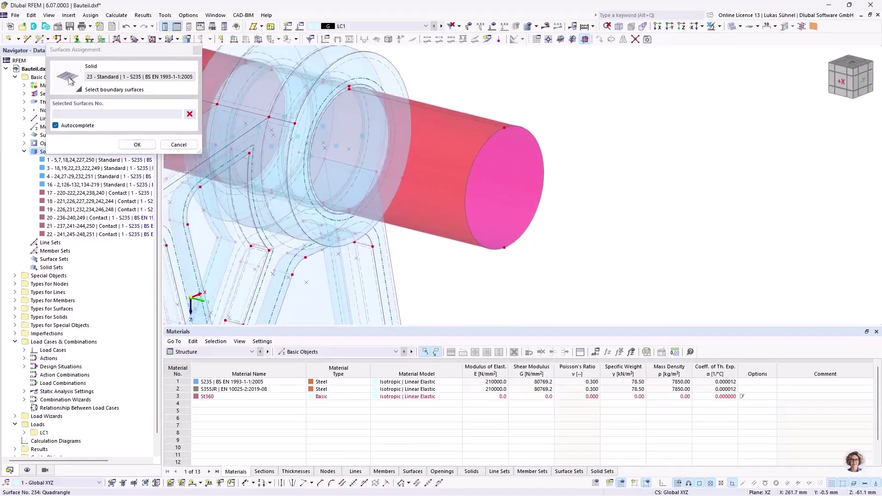
pyautogui.click(56, 126)
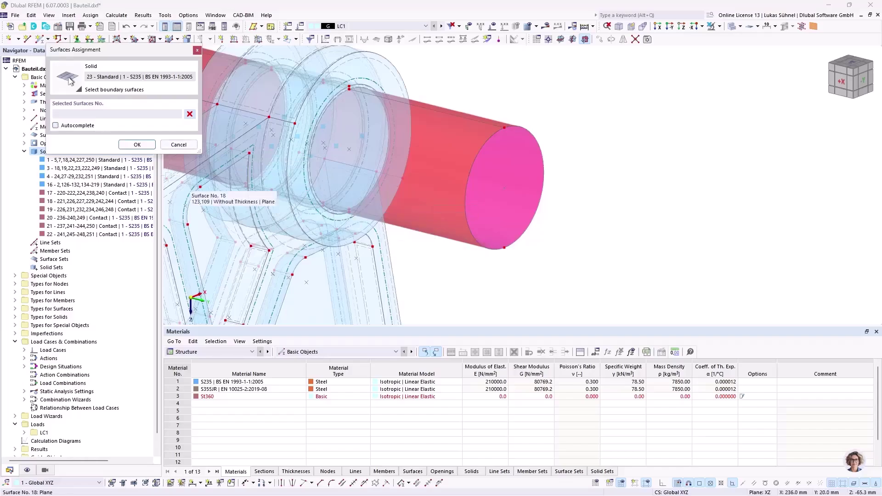
# Select all surfaces of both projecting pin ends, 252-257, as boundary surfaces of solid 23.
pyautogui.scroll(-2, 482, 234)
pyautogui.moveTo(465, 282); pyautogui.dragTo(535, 242, button='middle')
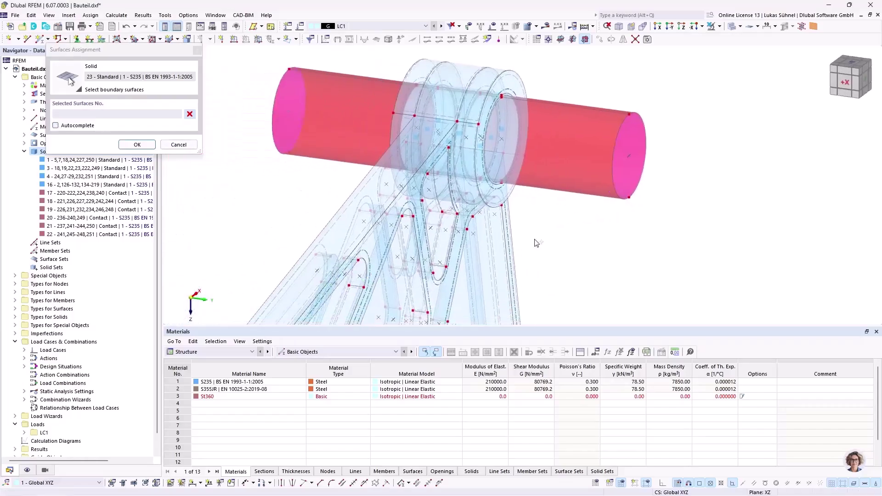
pyautogui.moveTo(695, 221); pyautogui.dragTo(605, 96)
pyautogui.moveTo(316, 183); pyautogui.dragTo(239, 67)
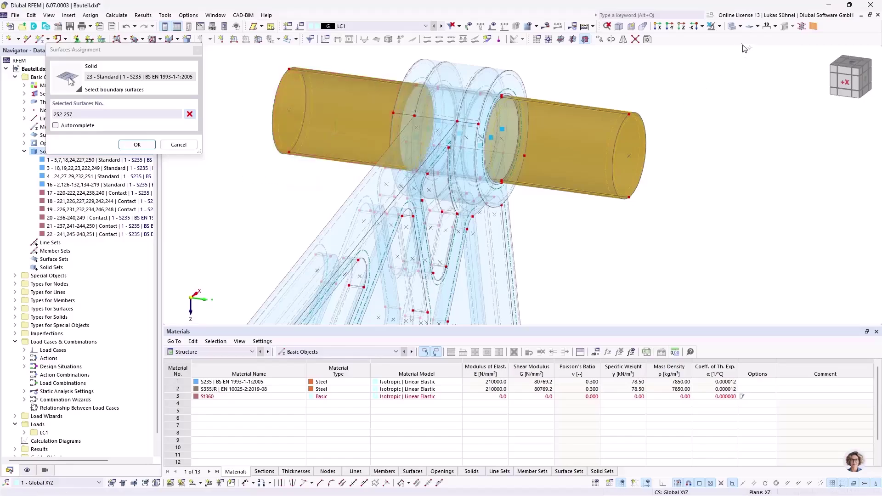
# Switch to wireframe display and add the inner bore surfaces 224, 229, 239, 243 and 247 to the solid's boundary selection.
pyautogui.click(732, 27)
pyautogui.keyDown('ctrl'); pyautogui.moveTo(574, 193); pyautogui.dragTo(734, 224, button='middle'); pyautogui.keyUp('ctrl')
pyautogui.scroll(10, 660, 275)
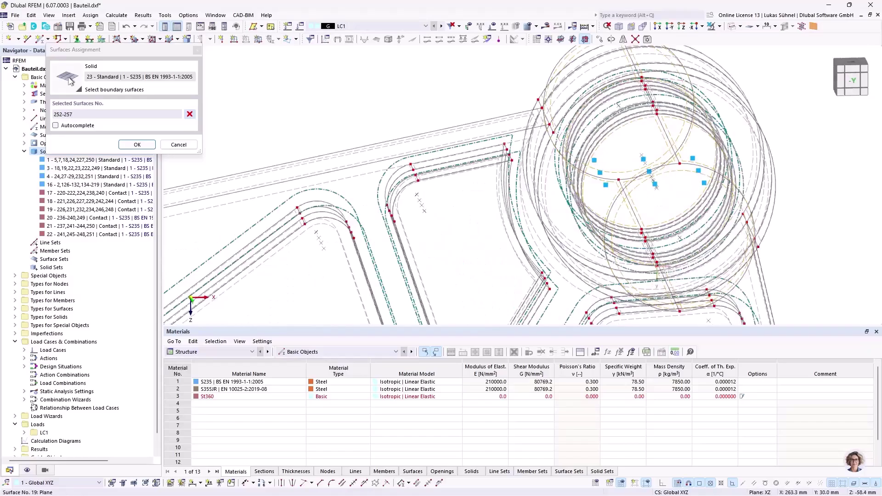
pyautogui.scroll(2, 648, 229)
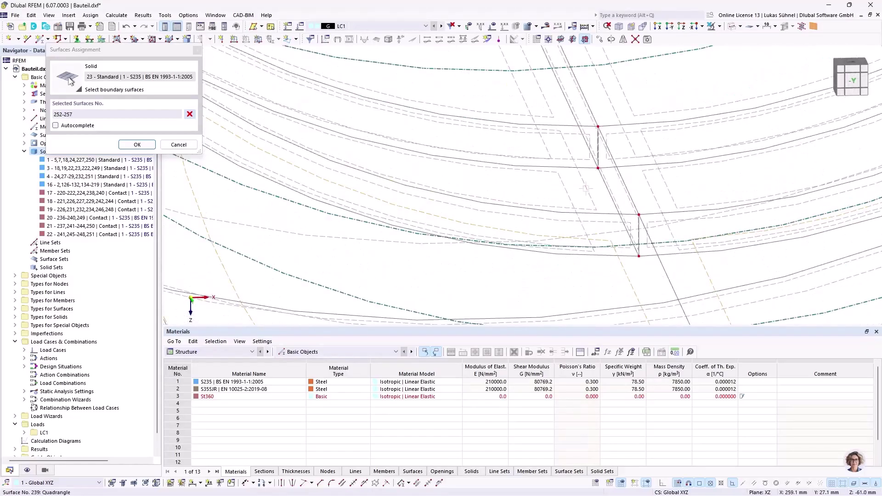
pyautogui.click(546, 99)
pyautogui.scroll(2, 574, 138)
pyautogui.moveTo(600, 236); pyautogui.dragTo(524, 198, button='middle')
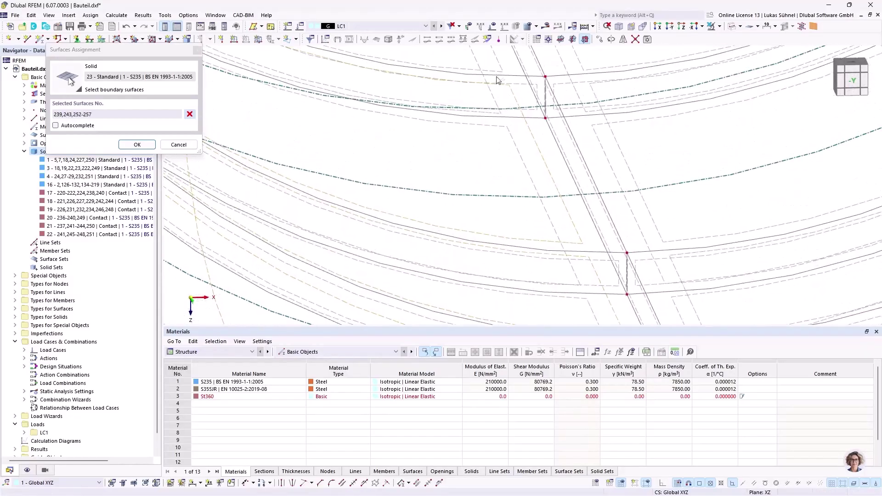
pyautogui.click(524, 67)
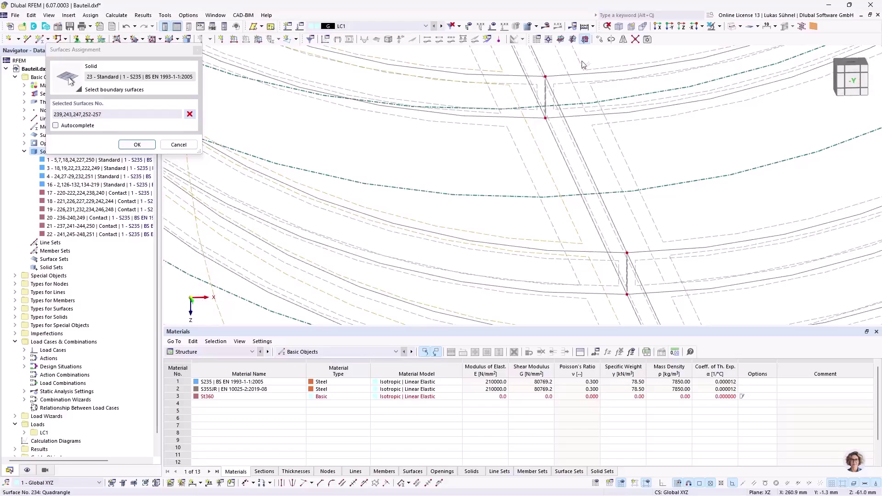
pyautogui.click(689, 297)
pyautogui.click(651, 266)
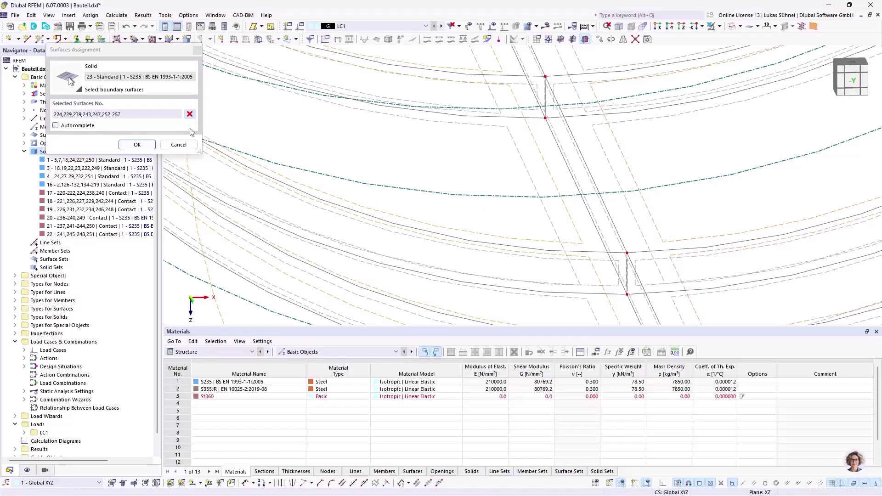
# Try to create standard solid 23 from boundary surfaces 224,229,239,243,247,252-257.
pyautogui.click(137, 144)
pyautogui.click(621, 430)
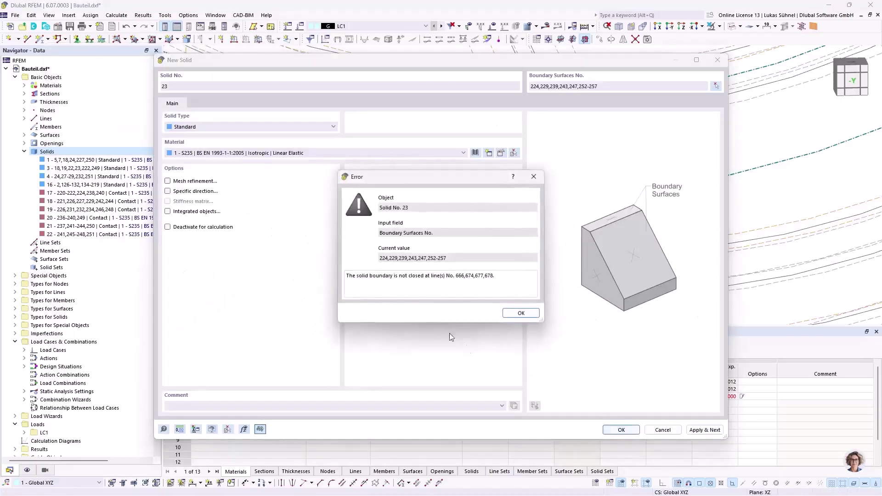
pyautogui.click(517, 311)
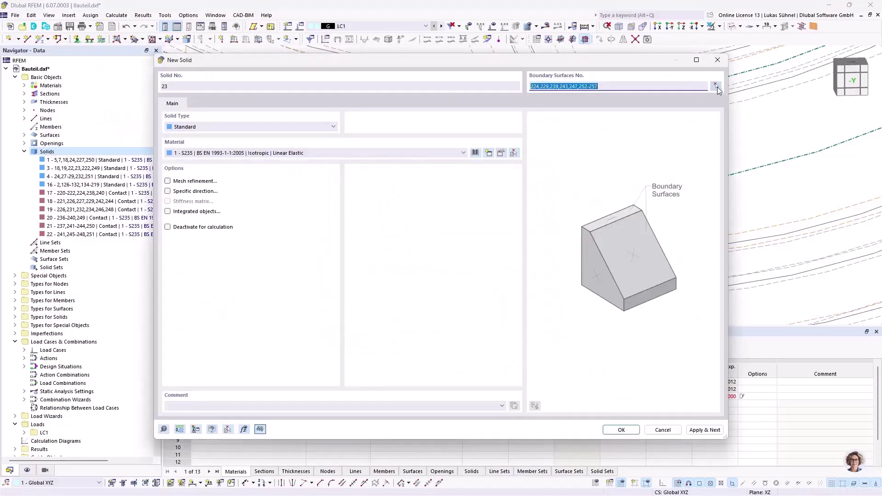
# Add the missing inner bore surface 234 to the boundary selection and create standard solid 23.
pyautogui.click(718, 87)
pyautogui.scroll(5, 491, 203)
pyautogui.moveTo(492, 203)
pyautogui.keyDown('ctrl'); pyautogui.mouseDown(button='middle')
pyautogui.moveTo(506, 175)
pyautogui.moveTo(500, 188)
pyautogui.mouseUp(button='middle'); pyautogui.keyUp('ctrl')
pyautogui.scroll(6, 449, 245)
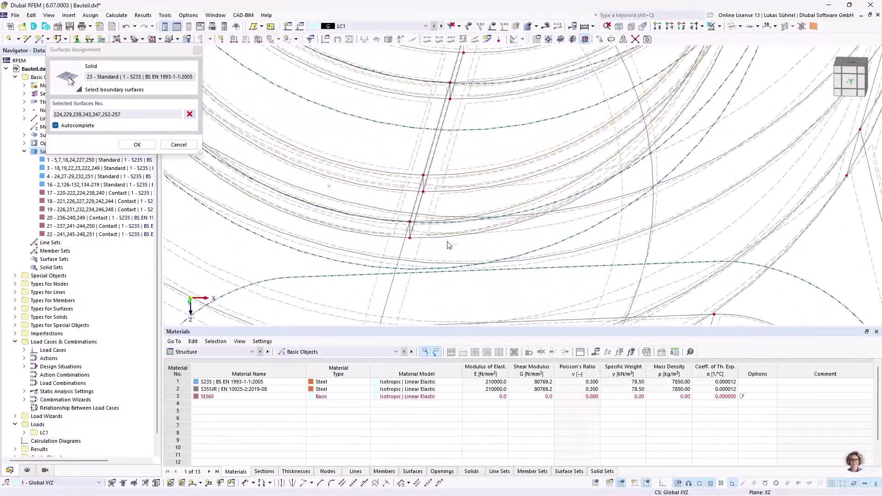
pyautogui.keyDown('ctrl'); pyautogui.moveTo(462, 151); pyautogui.dragTo(467, 205, button='middle'); pyautogui.keyUp('ctrl')
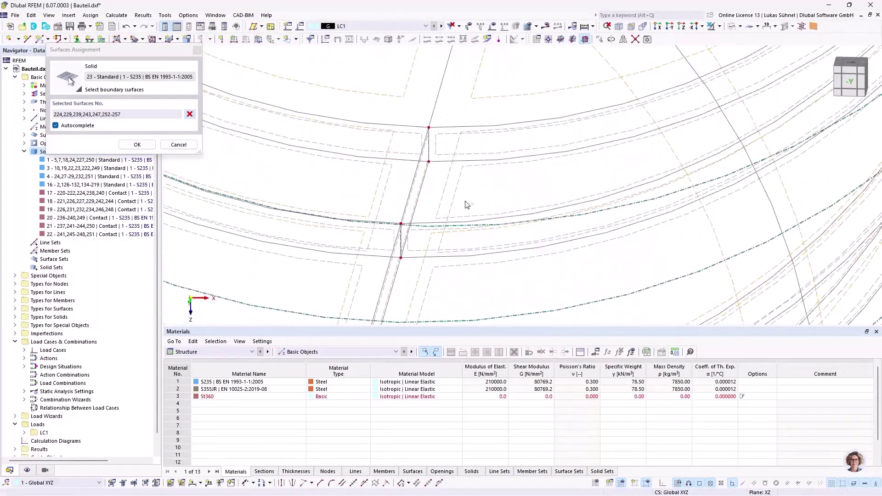
pyautogui.click(442, 200)
pyautogui.click(137, 144)
pyautogui.click(616, 429)
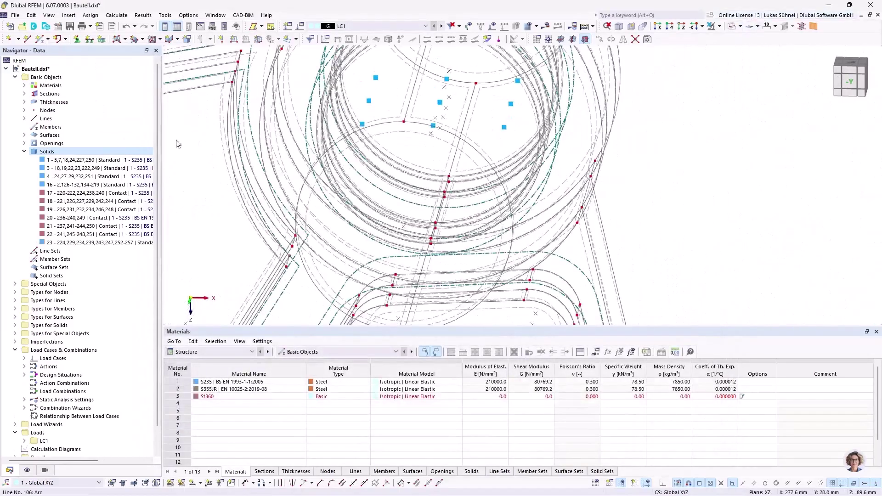
# Select solid 23 and display the model in solid mode to check the pin within the whole component.
pyautogui.click(92, 243)
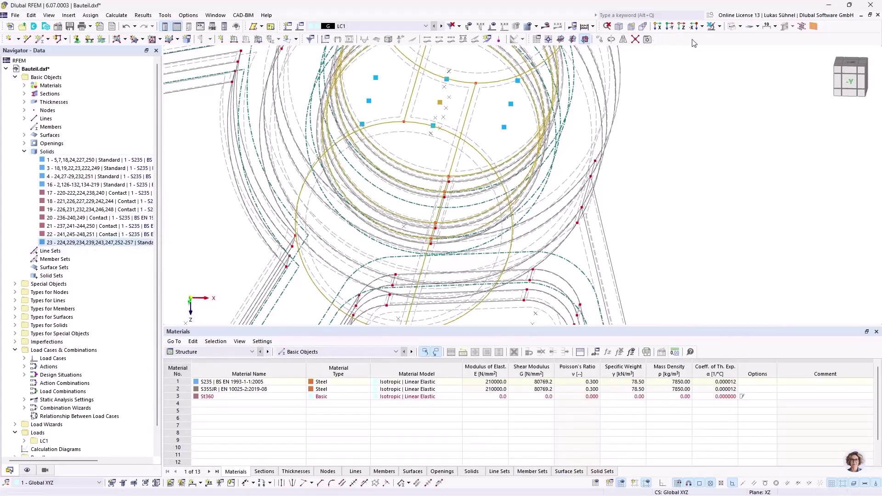
pyautogui.click(731, 26)
pyautogui.scroll(-2, 622, 209)
pyautogui.scroll(-3, 681, 193)
pyautogui.keyDown('ctrl'); pyautogui.moveTo(681, 193); pyautogui.dragTo(465, 227, button='middle'); pyautogui.keyUp('ctrl')
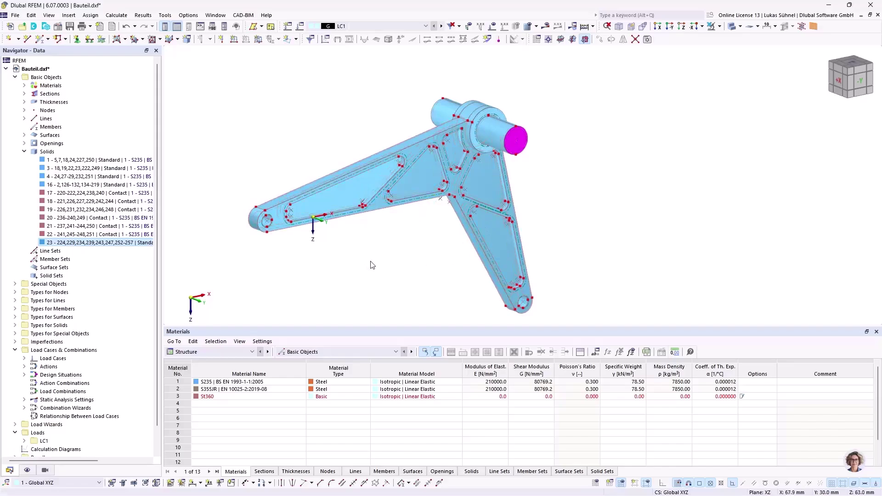
pyautogui.keyDown('ctrl'); pyautogui.moveTo(421, 259); pyautogui.dragTo(407, 260, button='middle'); pyautogui.keyUp('ctrl')
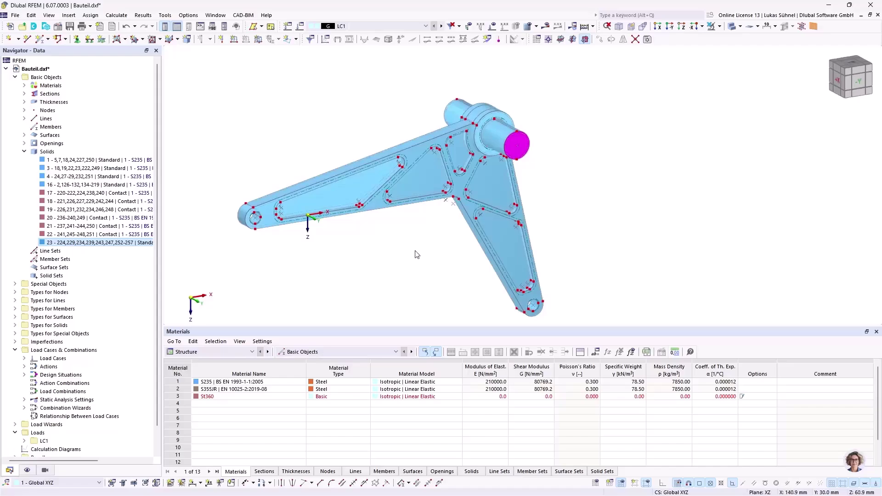
pyautogui.keyDown('ctrl'); pyautogui.moveTo(380, 252); pyautogui.dragTo(355, 240, button='middle'); pyautogui.keyUp('ctrl')
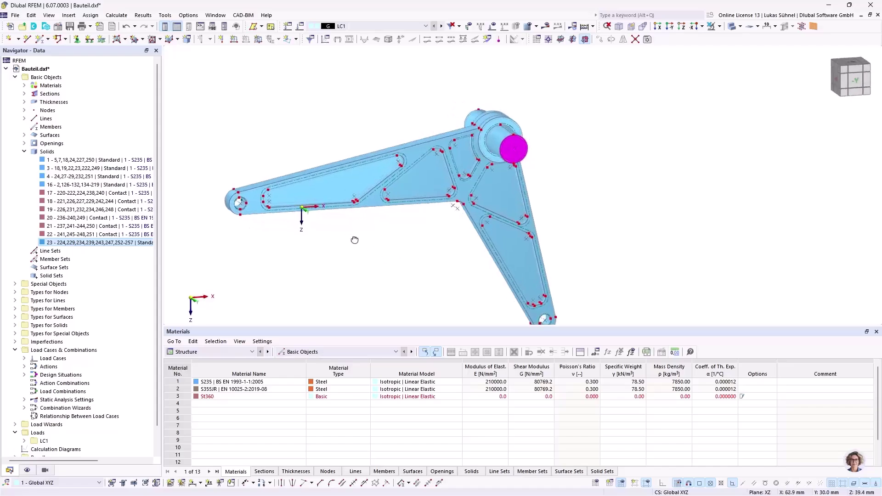
# Start assigning surface support 1 and, in transparent display, select surface 144 in the hole at the long arm's end.
pyautogui.moveTo(292, 290); pyautogui.dragTo(252, 202, button='middle')
pyautogui.scroll(6, 228, 128)
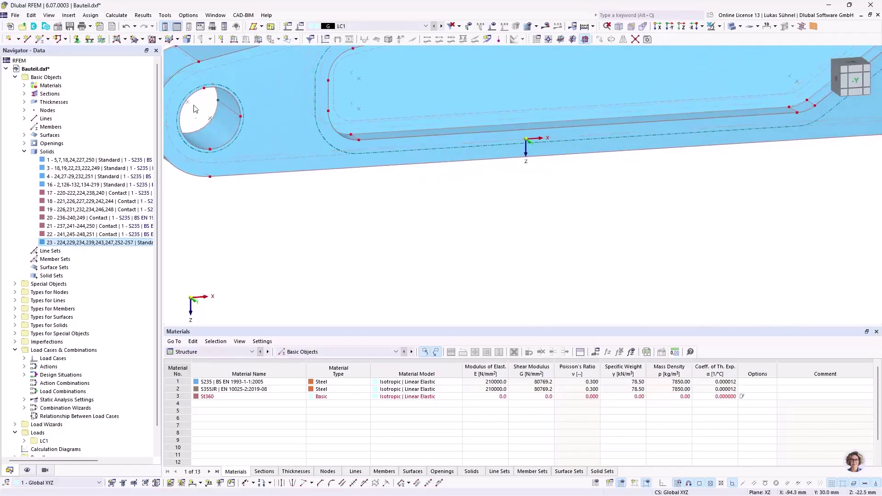
pyautogui.scroll(-2, 215, 94)
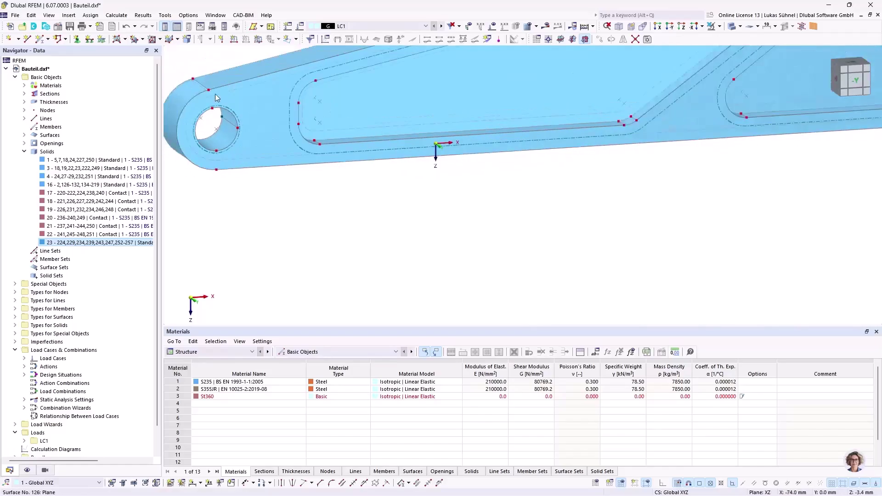
pyautogui.click(102, 39)
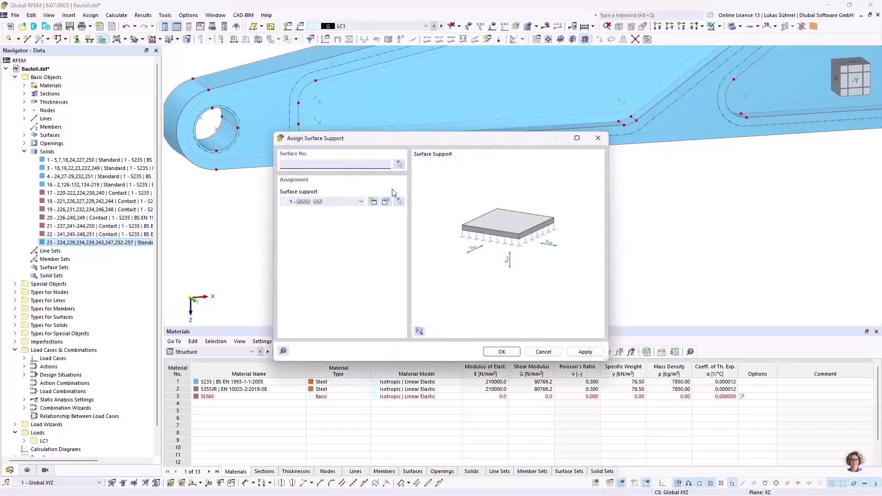
pyautogui.click(398, 168)
pyautogui.scroll(2, 221, 120)
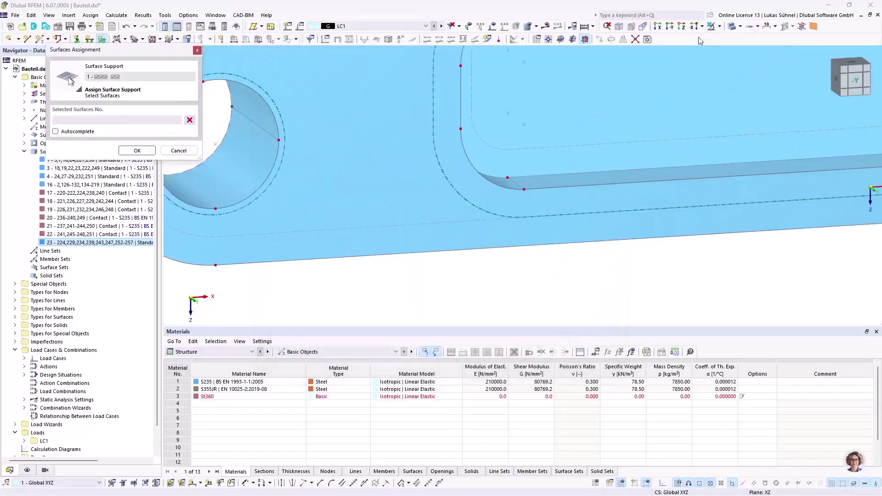
pyautogui.scroll(2, 256, 138)
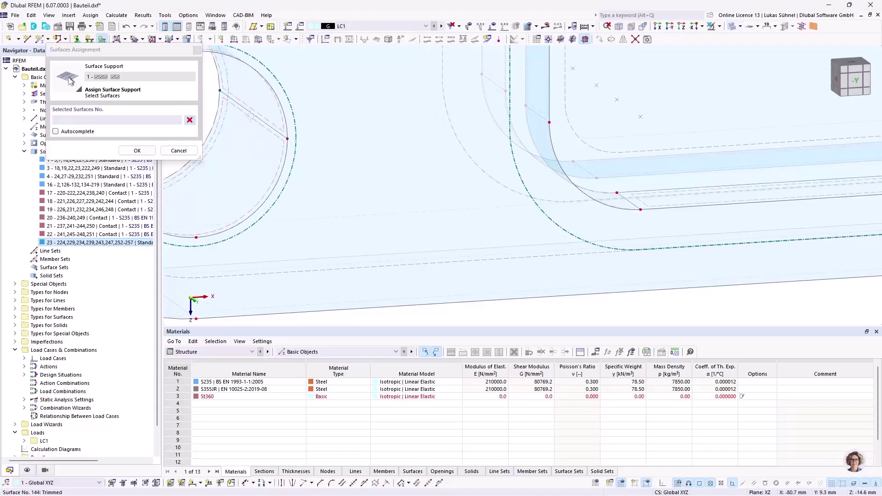
pyautogui.click(255, 127)
# Add surface 135 in the lower arm's end hole and assign surface support 1 to surfaces 135 and 144.
pyautogui.scroll(-4, 244, 121)
pyautogui.scroll(-3, 244, 120)
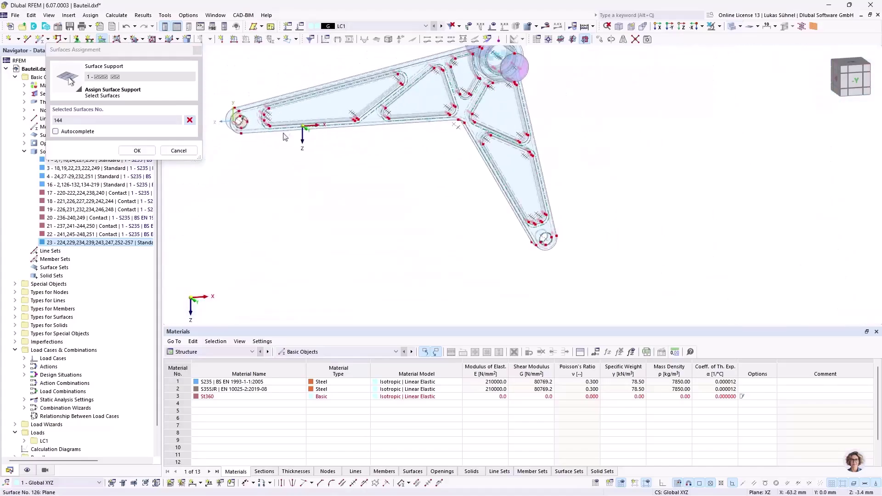
pyautogui.scroll(4, 556, 248)
pyautogui.scroll(5, 545, 260)
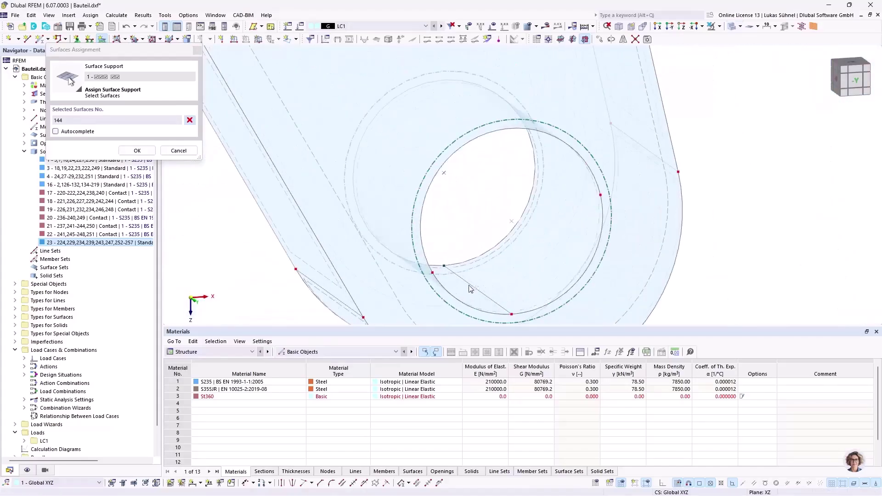
pyautogui.click(479, 267)
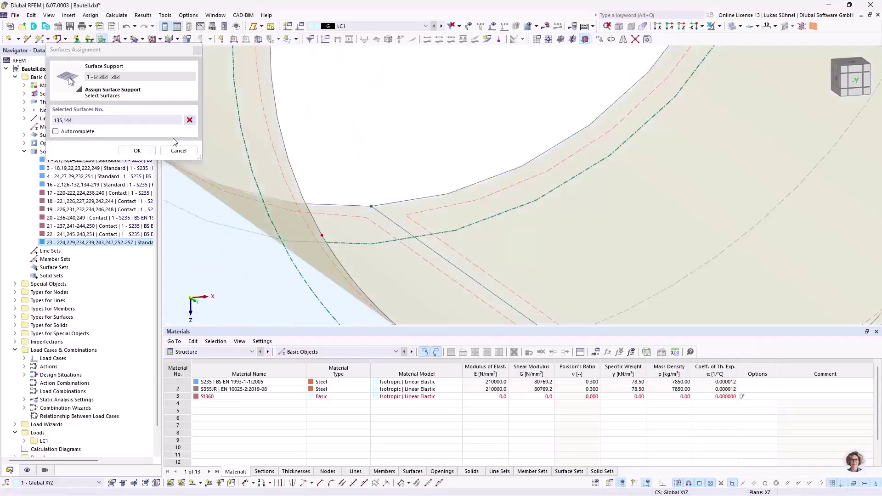
pyautogui.click(136, 151)
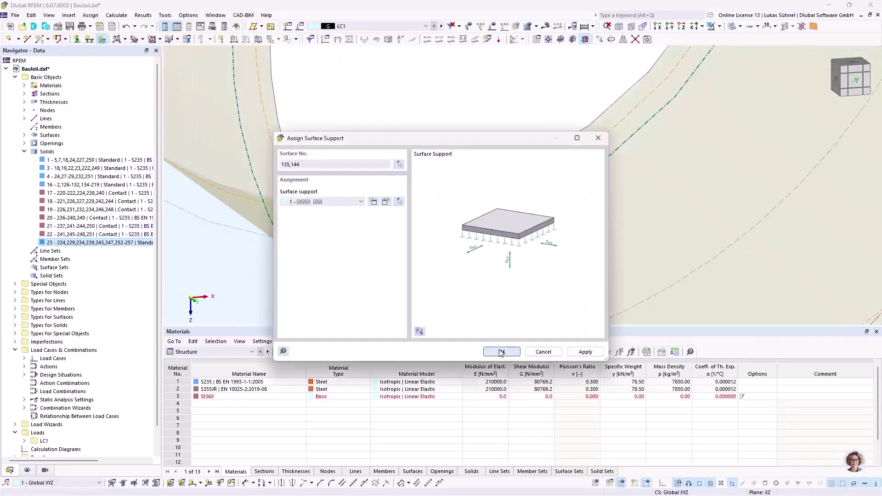
pyautogui.click(501, 351)
# Reduce the display spacing and size of the surface support symbols so they fit the two arm-end holes.
pyautogui.scroll(-6, 436, 200)
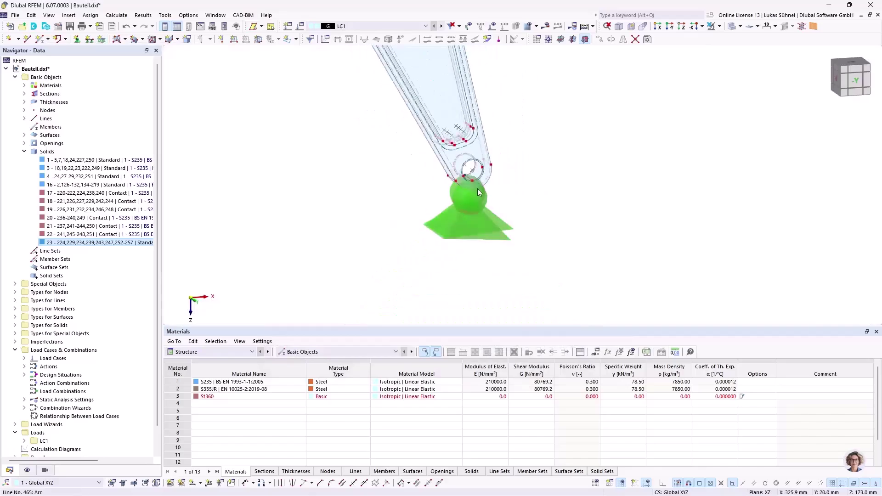
pyautogui.scroll(-5, 478, 192)
pyautogui.rightClick(470, 192)
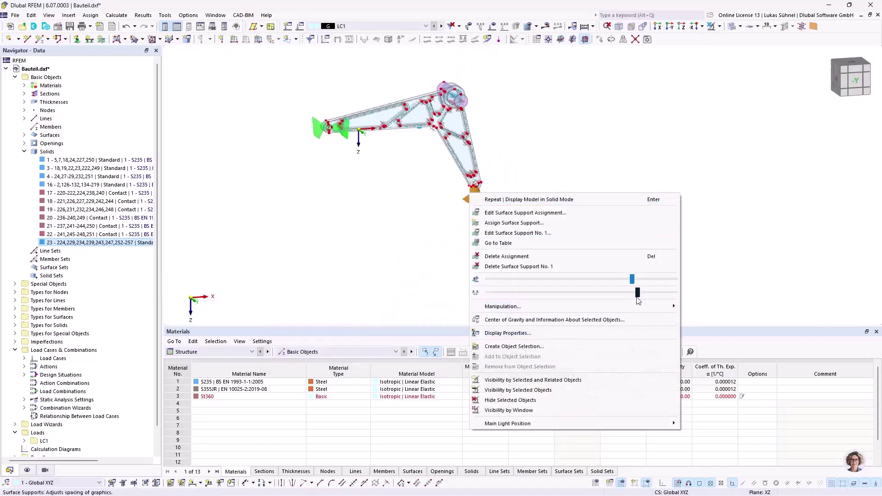
pyautogui.moveTo(637, 292); pyautogui.dragTo(505, 292)
pyautogui.moveTo(632, 279); pyautogui.dragTo(516, 281)
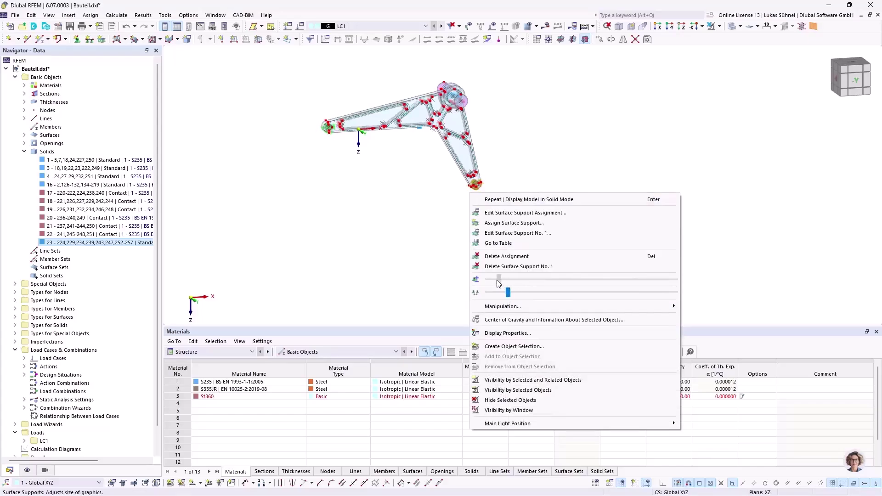
pyautogui.press('Escape')
pyautogui.scroll(1, 334, 118)
pyautogui.scroll(4, 334, 119)
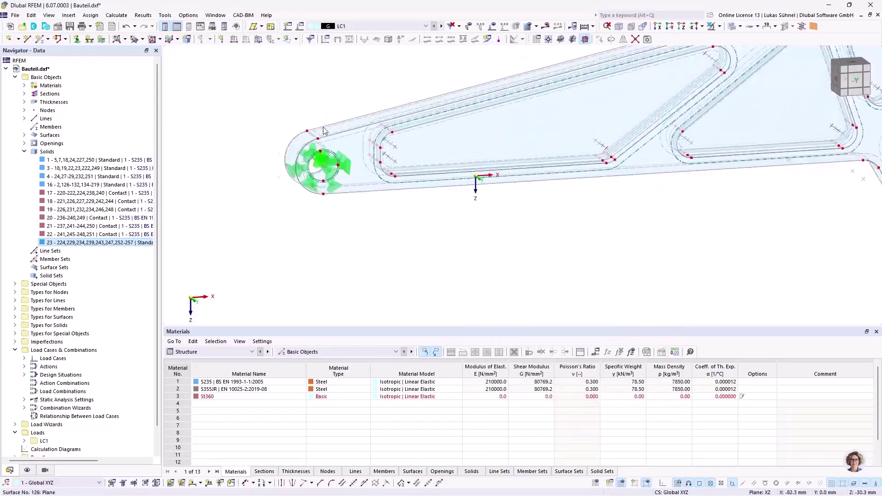
pyautogui.scroll(-4, 228, 134)
pyautogui.keyDown('ctrl'); pyautogui.moveTo(319, 201); pyautogui.dragTo(379, 76, button='middle'); pyautogui.keyUp('ctrl')
pyautogui.scroll(3, 392, 81)
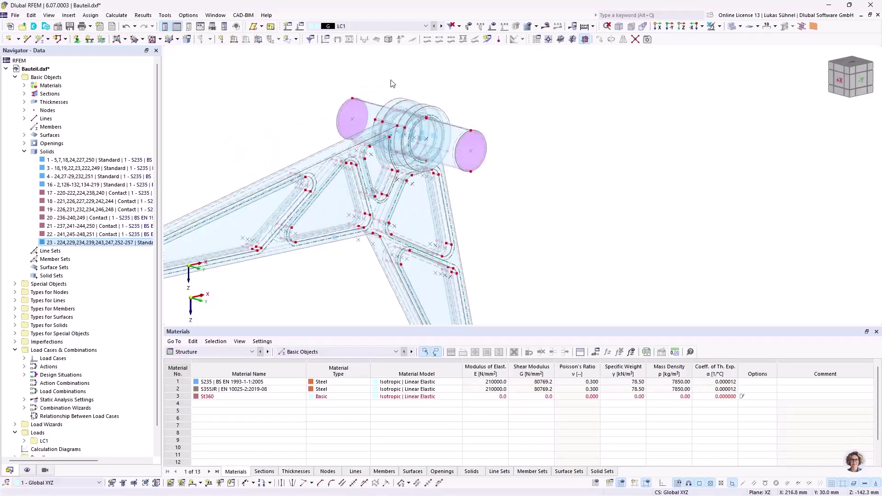
pyautogui.click(297, 40)
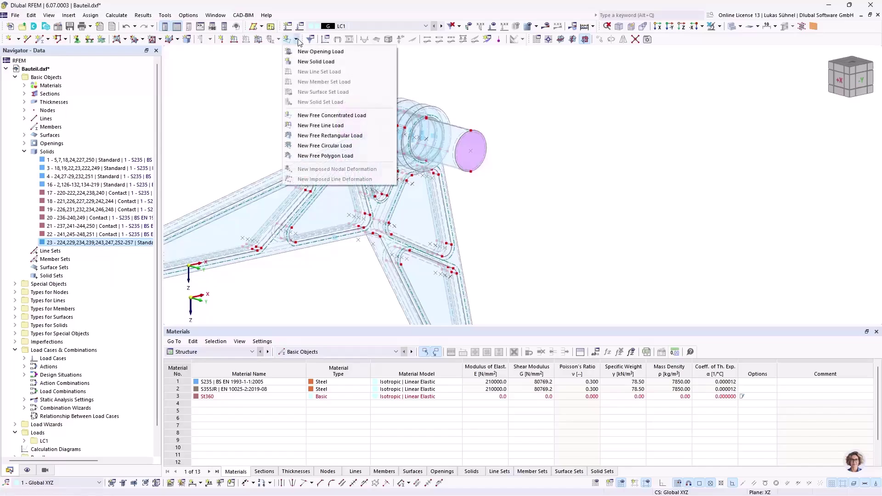
pyautogui.click(311, 64)
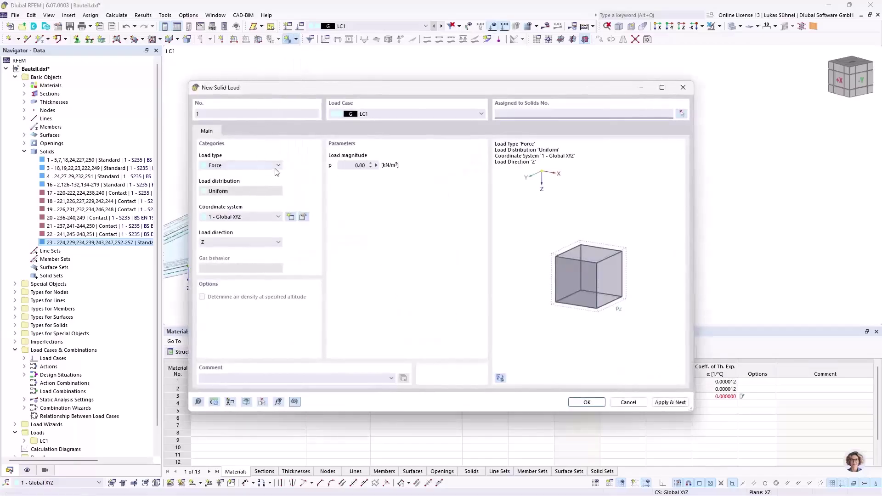
pyautogui.click(238, 166)
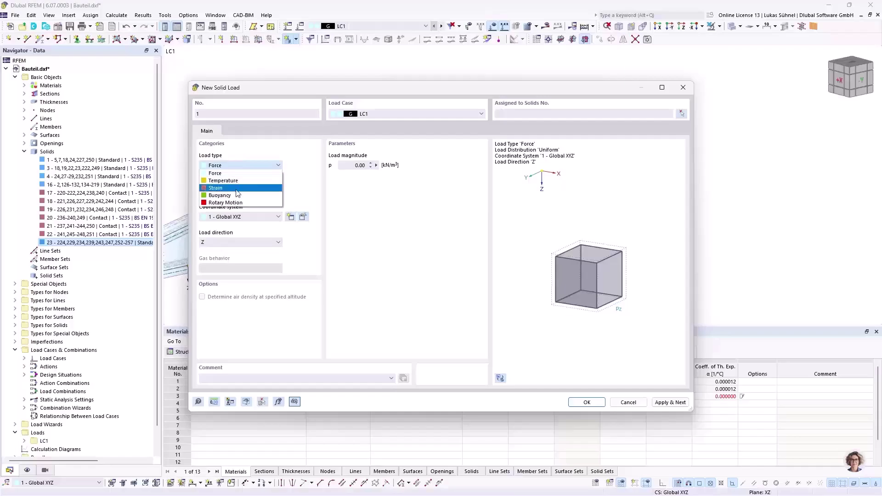
pyautogui.click(360, 210)
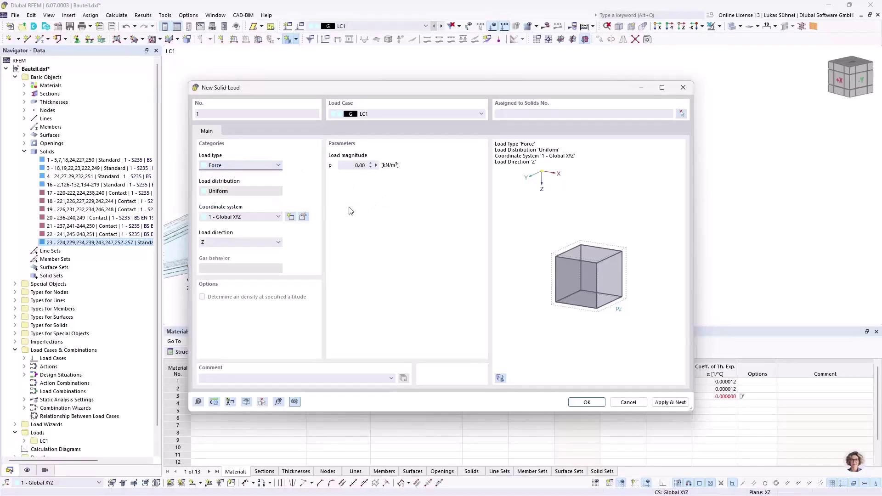
pyautogui.press('Tab')
pyautogui.click(633, 403)
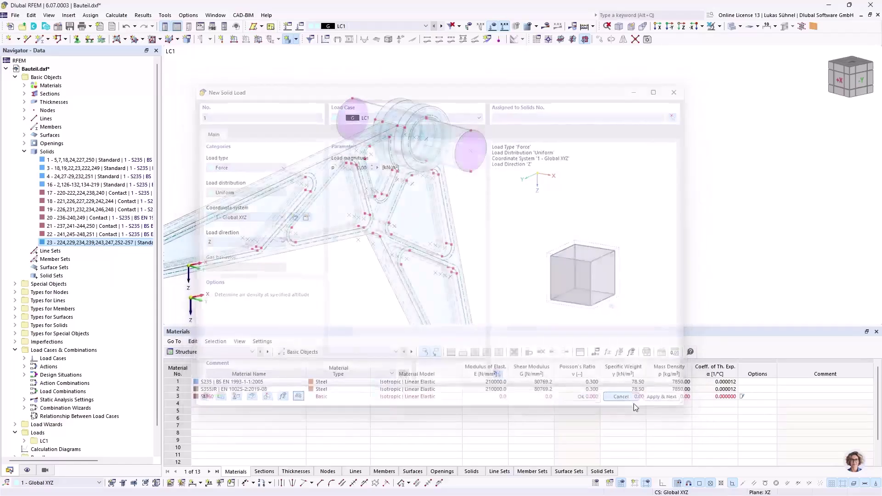
# Examine the projecting pin's end face and cylindrical surfaces around the bore for applying a load.
pyautogui.moveTo(496, 209); pyautogui.dragTo(451, 217, button='middle')
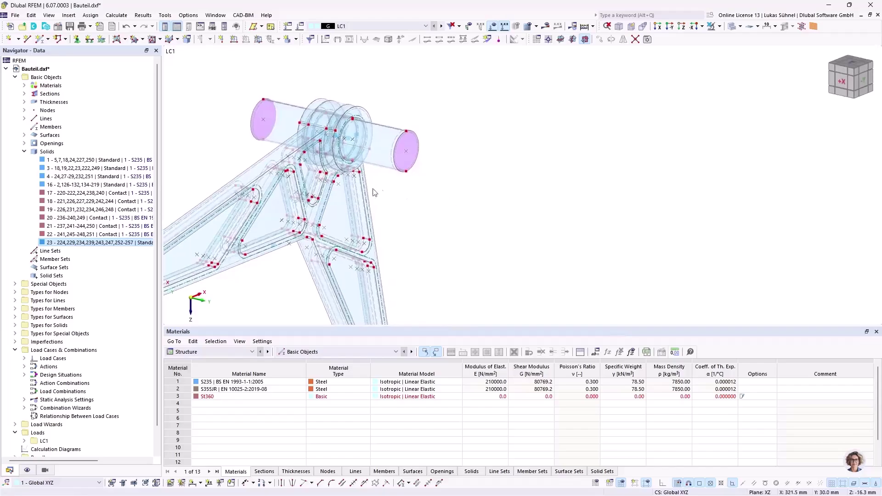
pyautogui.scroll(2, 264, 131)
pyautogui.scroll(-3, 511, 234)
pyautogui.keyDown('ctrl'); pyautogui.moveTo(510, 234); pyautogui.dragTo(432, 202, button='middle'); pyautogui.keyUp('ctrl')
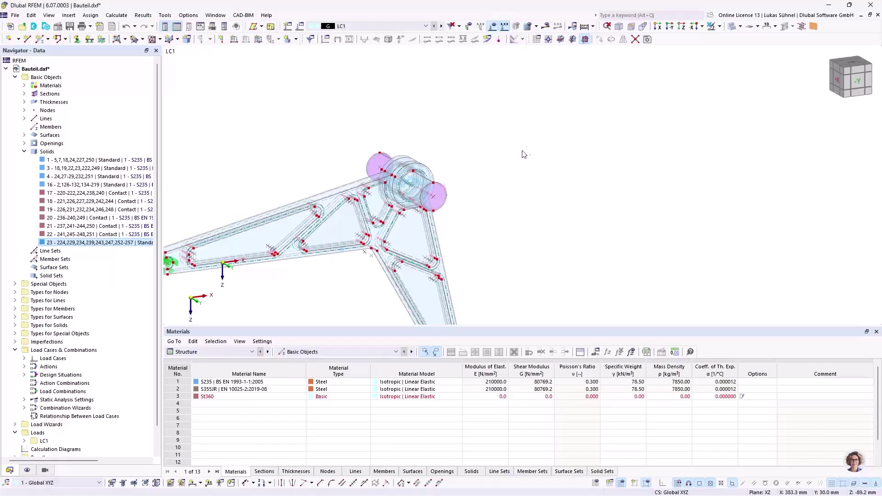
pyautogui.keyDown('ctrl'); pyautogui.moveTo(322, 174); pyautogui.dragTo(376, 193, button='middle'); pyautogui.keyUp('ctrl')
pyautogui.scroll(3, 331, 161)
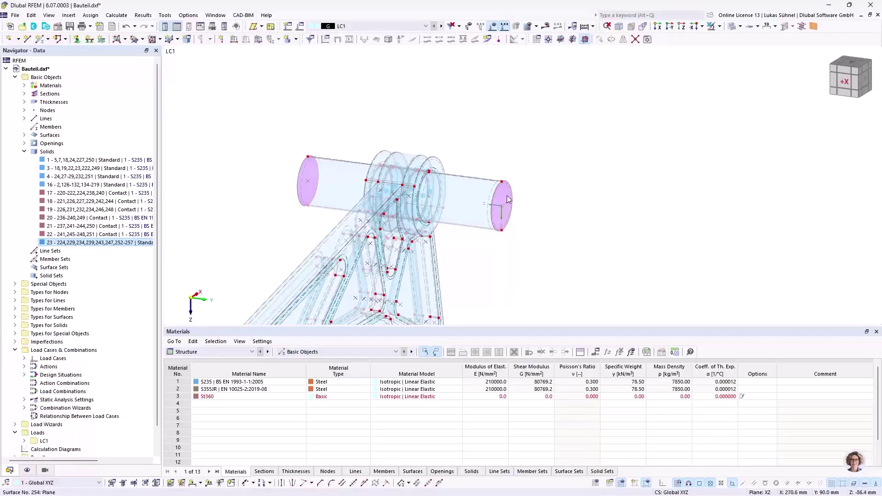
pyautogui.click(506, 199)
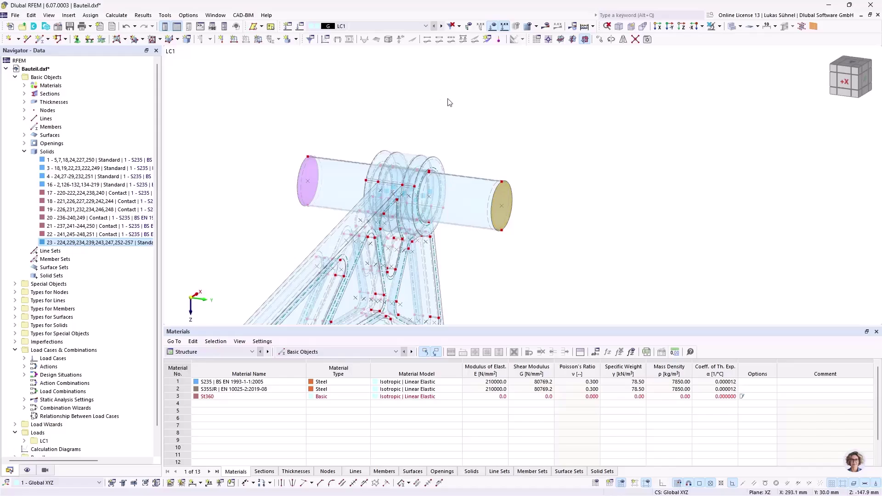
pyautogui.keyDown('ctrl'); pyautogui.moveTo(554, 155); pyautogui.dragTo(548, 185, button='middle'); pyautogui.keyUp('ctrl')
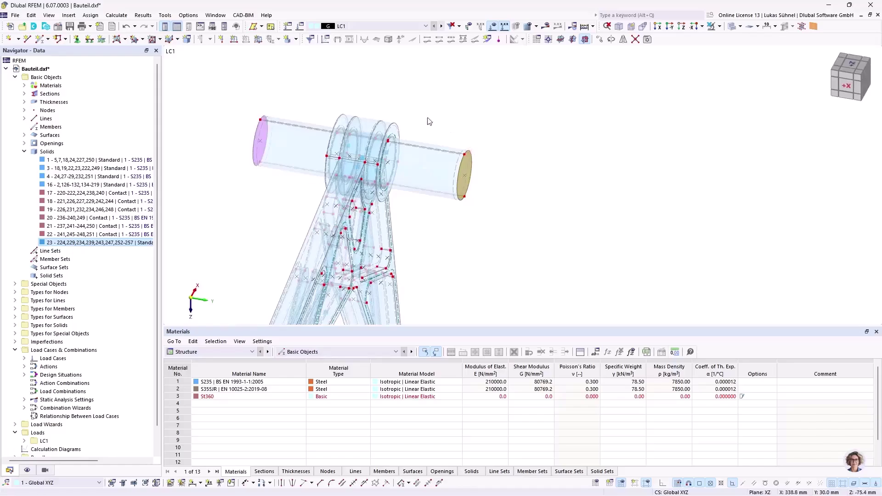
pyautogui.scroll(3, 447, 154)
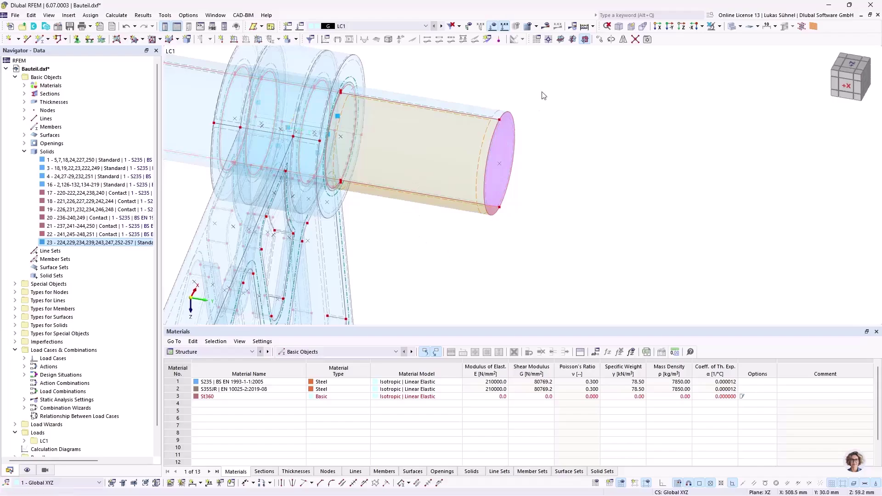
# Place a node at the centre of each of the pin's two circular end faces.
pyautogui.keyDown('ctrl'); pyautogui.moveTo(514, 128); pyautogui.dragTo(446, 175, button='middle'); pyautogui.keyUp('ctrl')
pyautogui.keyDown('ctrl'); pyautogui.moveTo(451, 211); pyautogui.dragTo(464, 138, button='middle'); pyautogui.keyUp('ctrl')
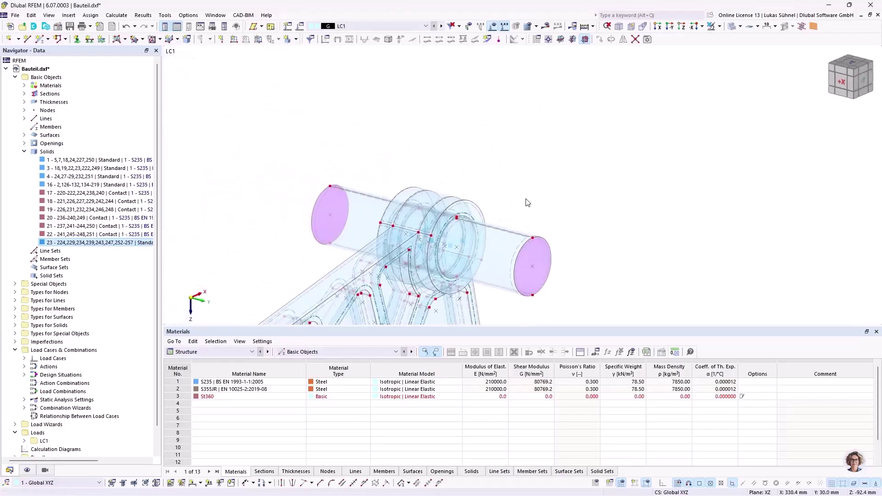
pyautogui.moveTo(546, 188)
pyautogui.keyDown('ctrl'); pyautogui.mouseDown(button='middle')
pyautogui.moveTo(514, 161)
pyautogui.moveTo(539, 193)
pyautogui.mouseUp(button='middle'); pyautogui.keyUp('ctrl')
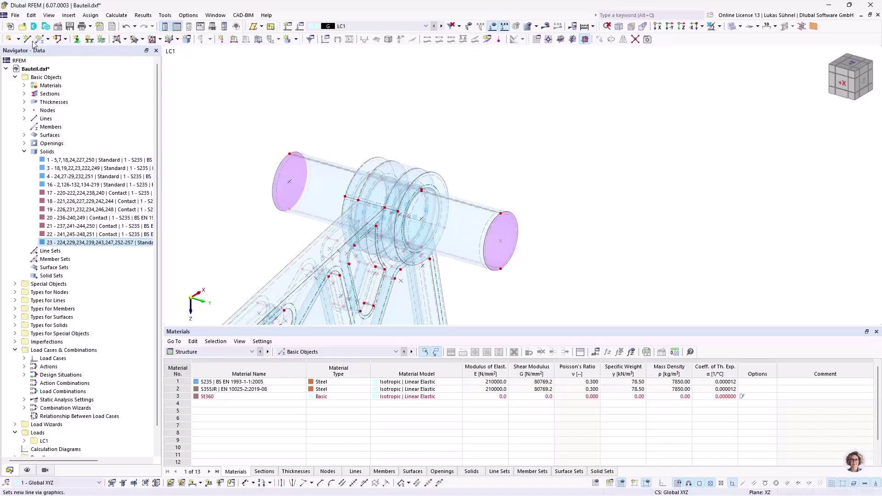
pyautogui.click(10, 39)
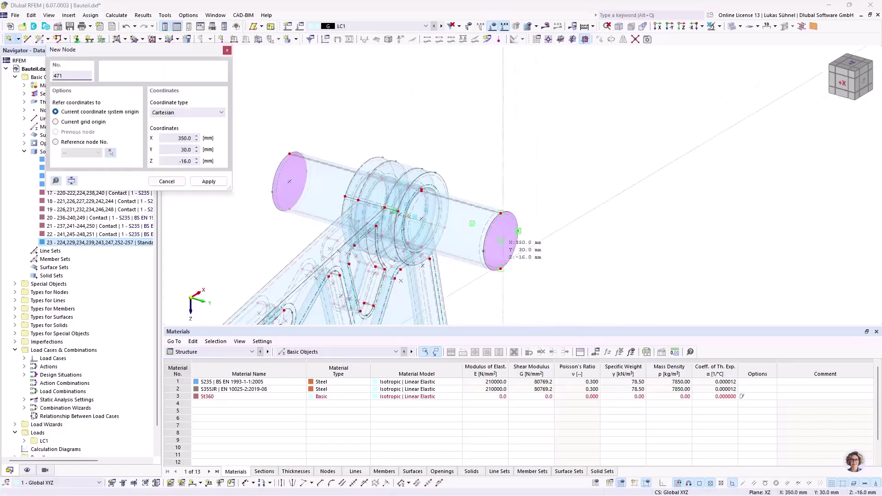
pyautogui.click(500, 240)
pyautogui.click(290, 182)
pyautogui.press('Escape')
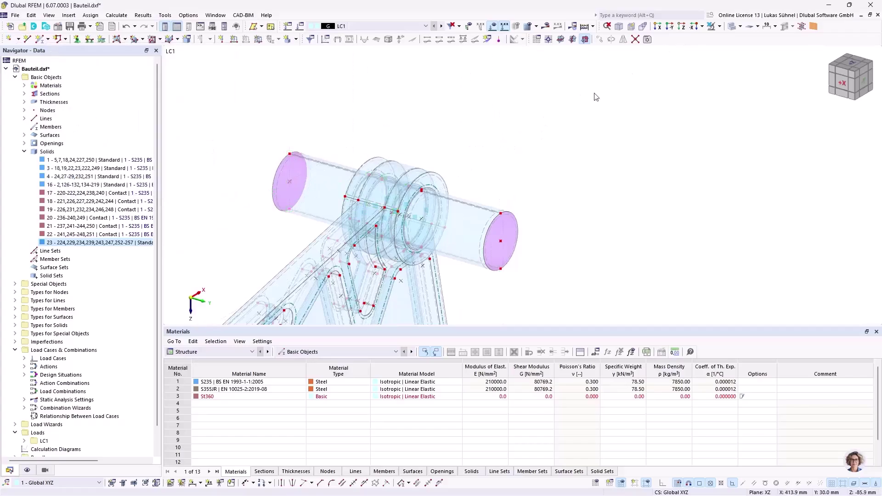
# Move the XZ work plane origin to the near pin-end centre node and show its grid with 10 mm point spacing.
pyautogui.click(548, 39)
pyautogui.click(501, 241)
pyautogui.scroll(-2, 538, 237)
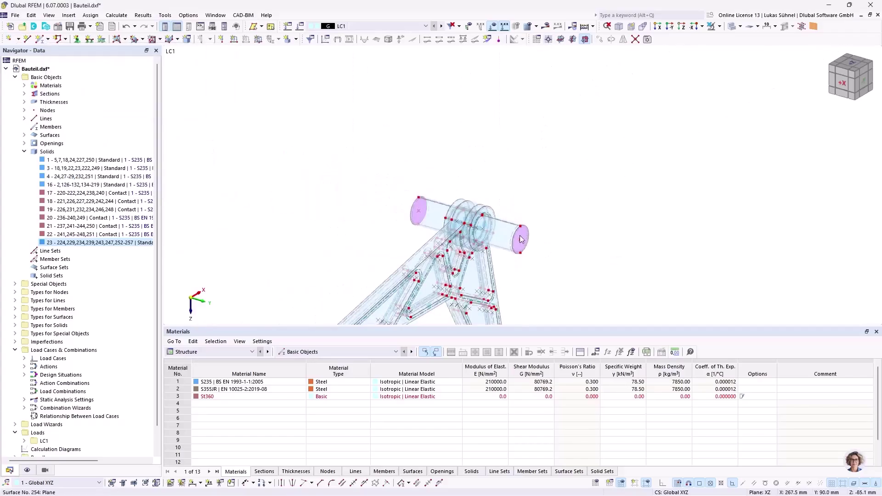
pyautogui.click(596, 482)
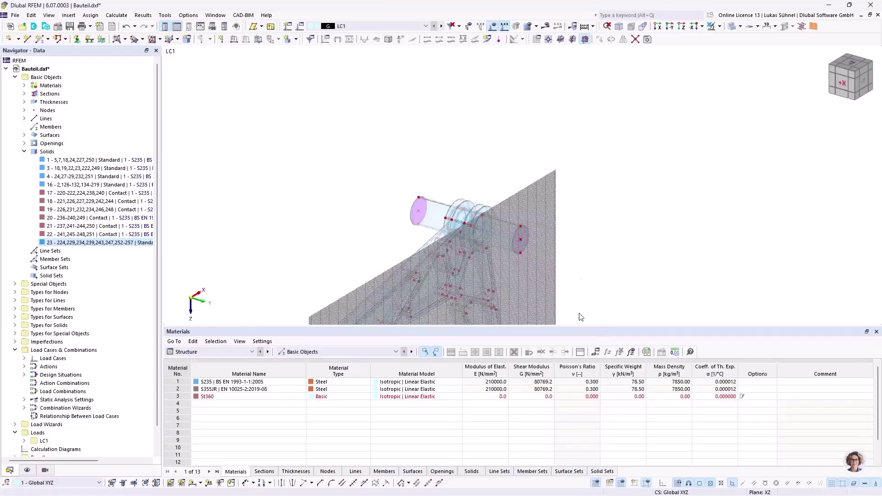
pyautogui.click(610, 482)
pyautogui.click(439, 314)
pyautogui.write('10')
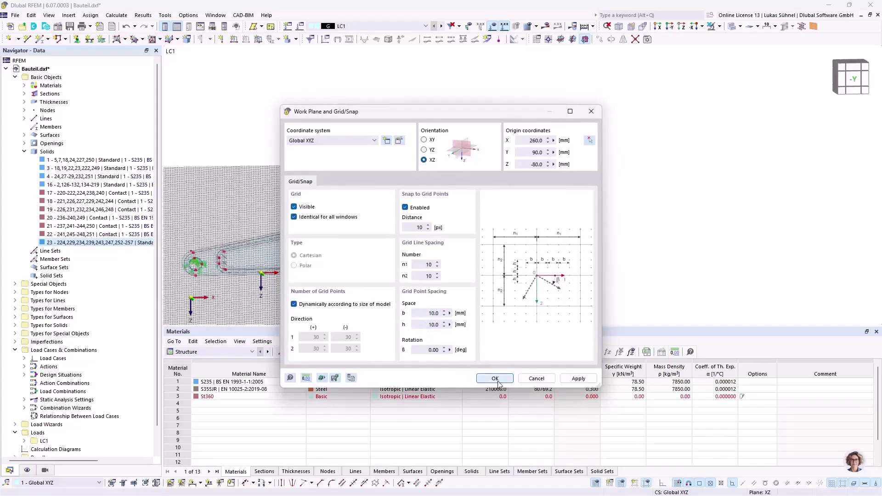
pyautogui.click(494, 378)
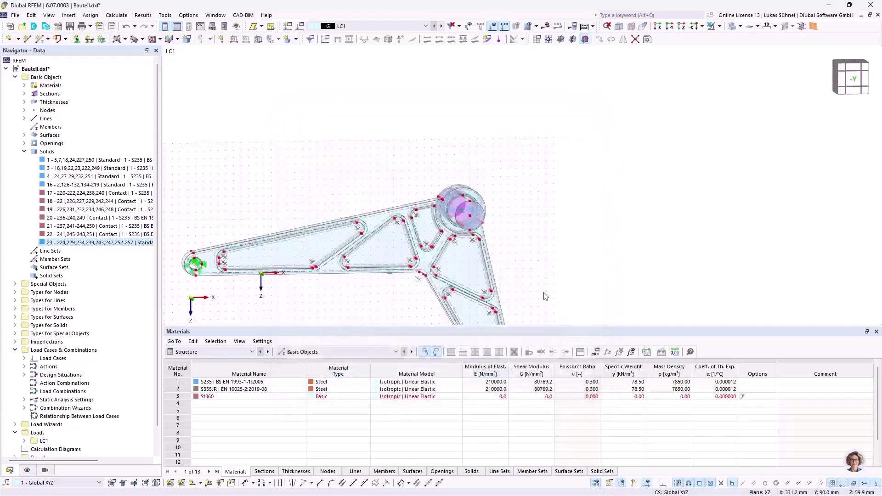
# Place a free node in the work plane at X 360 mm and Y 90 mm, diagonally above the pin's near end.
pyautogui.click(15, 40)
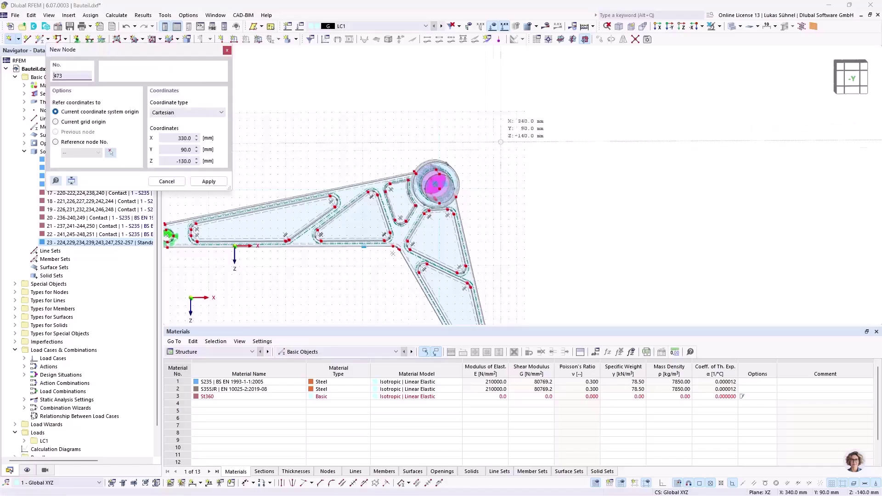
pyautogui.click(523, 119)
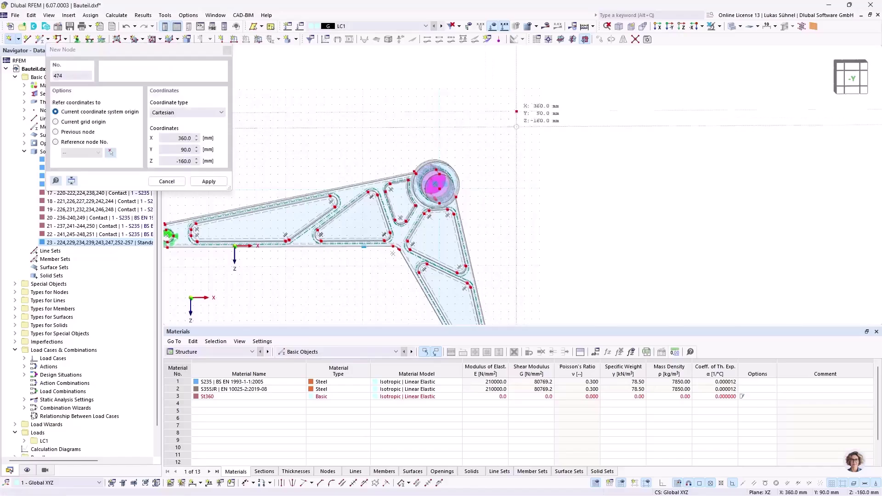
pyautogui.press('Escape')
pyautogui.keyDown('ctrl'); pyautogui.moveTo(325, 147); pyautogui.dragTo(382, 147, button='middle'); pyautogui.keyUp('ctrl')
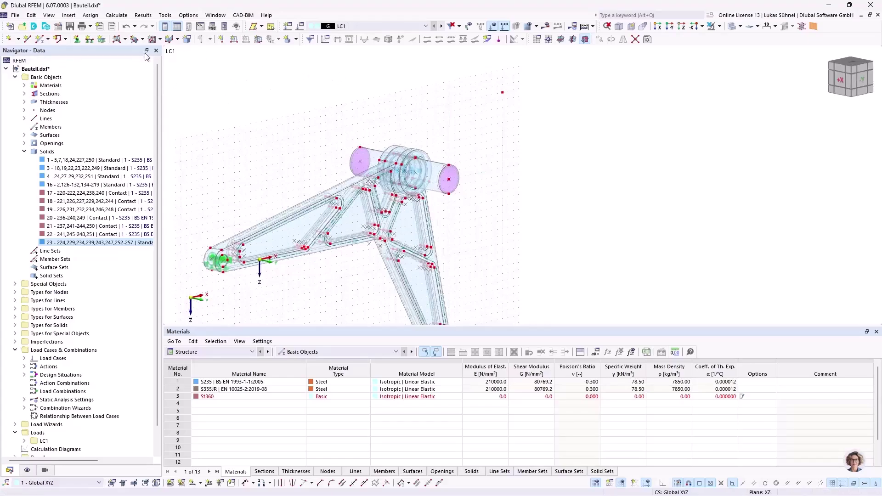
# Start a new nodal load in LC1 and review its coordinate system, load direction and load type options.
pyautogui.click(221, 39)
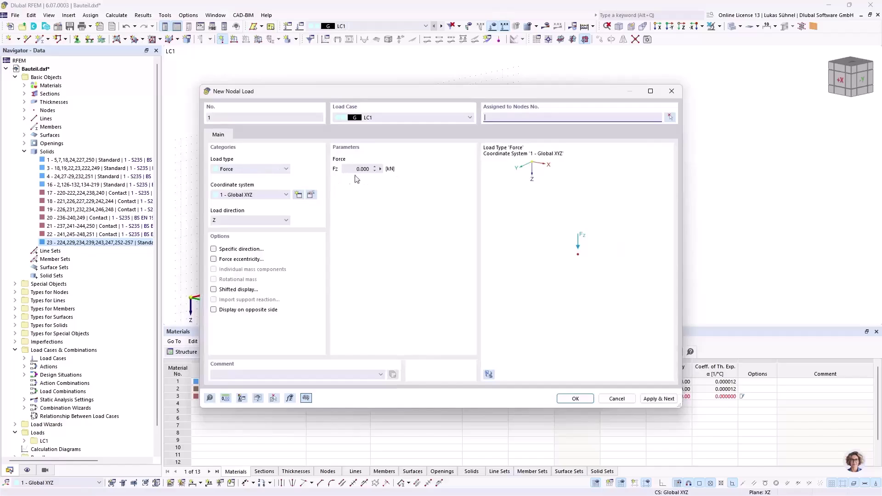
pyautogui.click(259, 195)
pyautogui.click(258, 195)
pyautogui.click(272, 170)
pyautogui.click(391, 170)
pyautogui.click(278, 223)
pyautogui.click(270, 221)
pyautogui.click(273, 170)
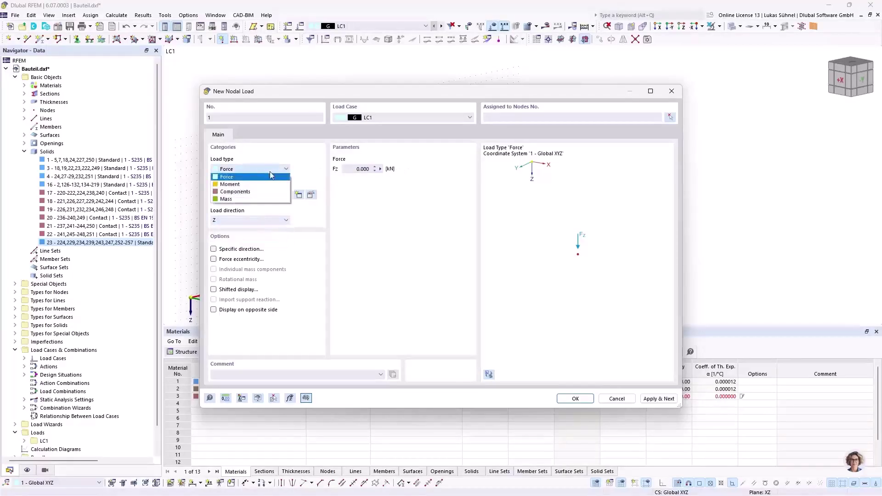
# Try the Components load type for the nodal load and return it to Force.
pyautogui.click(235, 192)
pyautogui.click(363, 172)
pyautogui.press('Tab')
pyautogui.press('Tab')
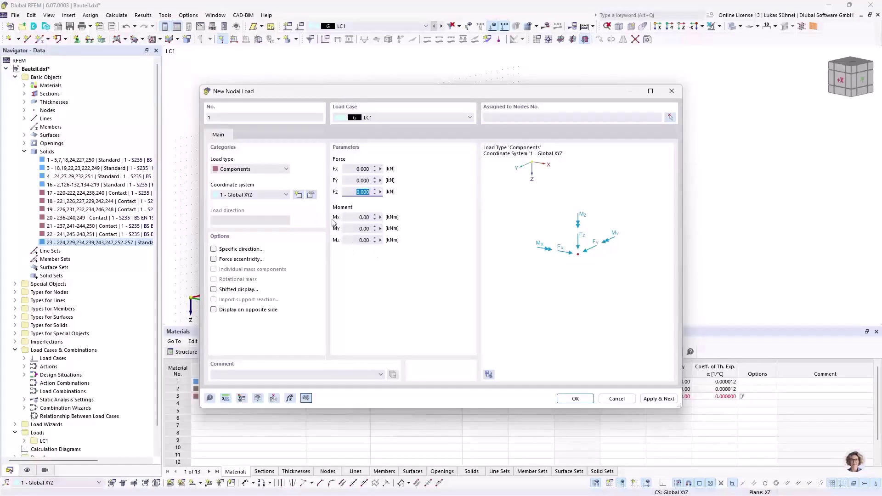
pyautogui.click(251, 169)
pyautogui.click(251, 168)
pyautogui.click(250, 168)
pyautogui.click(250, 179)
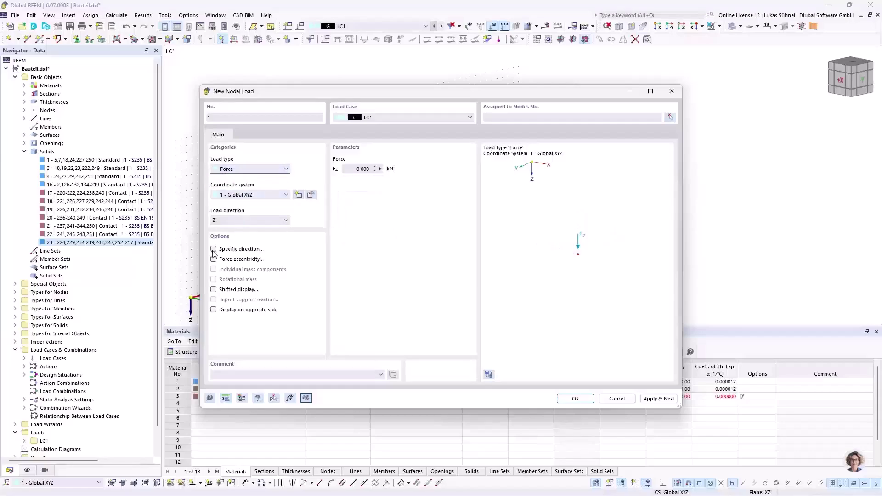
# Set the nodal force to 10 kN with a specific direction of type Directed to Node, pointing to free node 473.
pyautogui.click(363, 168)
pyautogui.write('10')
pyautogui.click(213, 249)
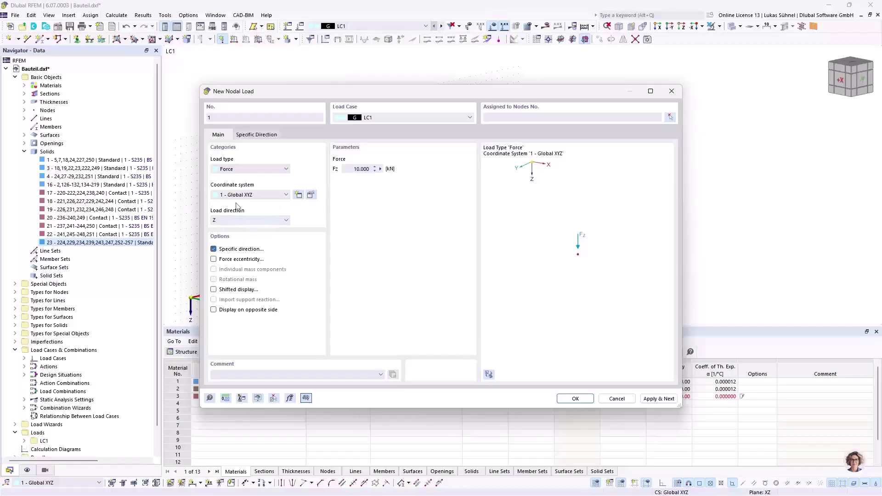
pyautogui.click(264, 135)
pyautogui.click(276, 158)
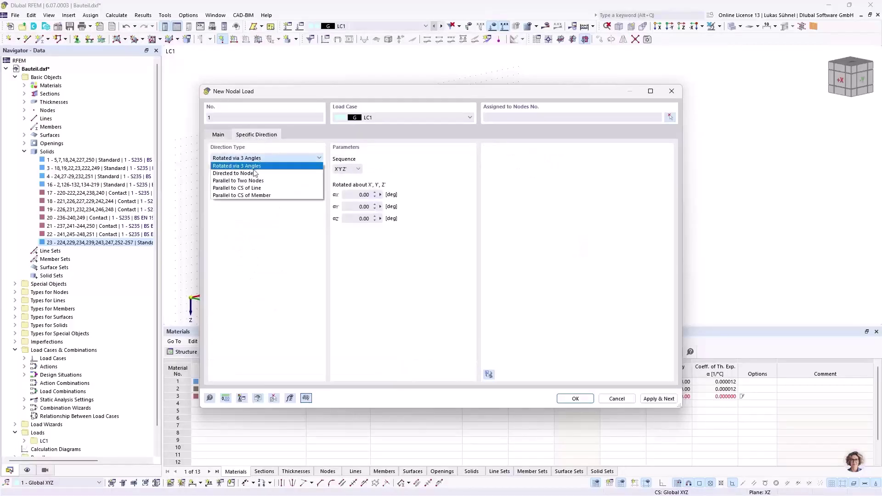
pyautogui.click(251, 175)
pyautogui.click(371, 169)
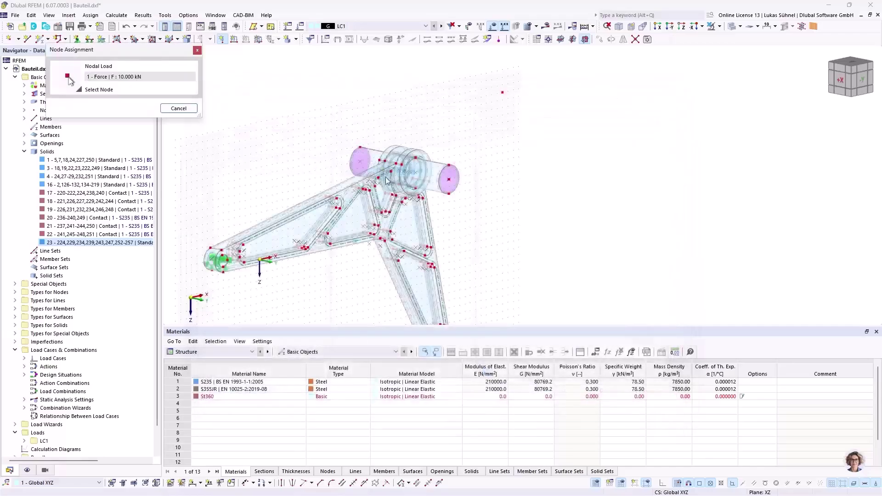
pyautogui.click(503, 98)
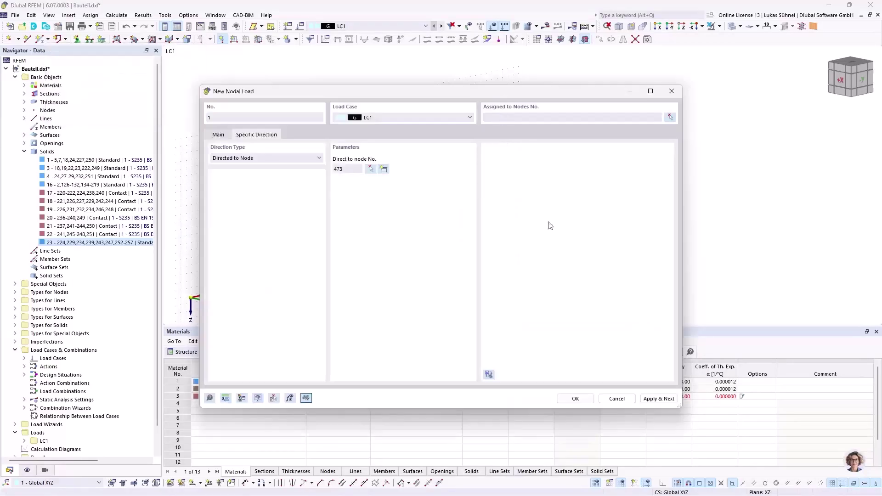
# Assign the 10 kN nodal load to the centre node of the pin's near end face.
pyautogui.click(577, 400)
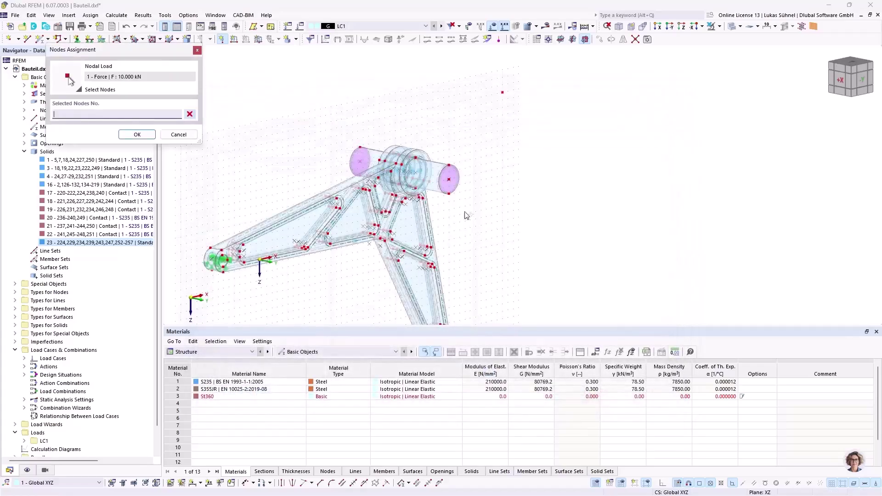
pyautogui.click(449, 184)
pyautogui.click(146, 134)
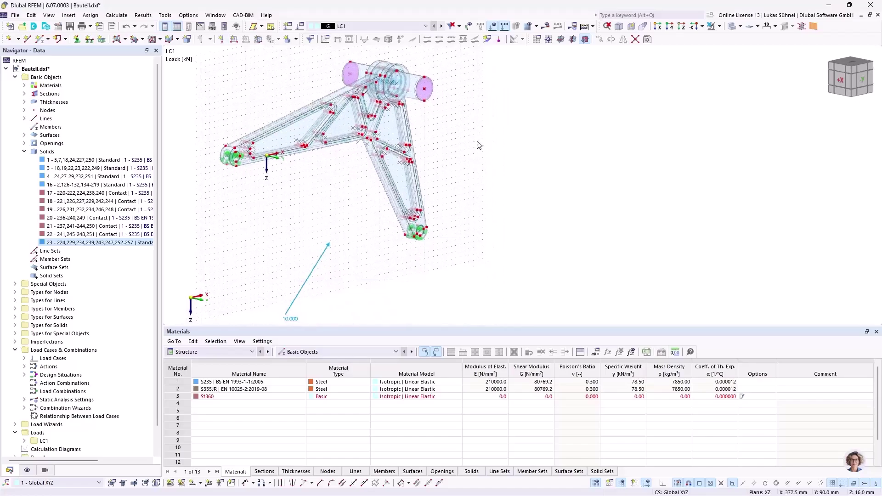
# Copy the 10 kN nodal load and its direction node to the pin's opposite end.
pyautogui.moveTo(474, 148); pyautogui.dragTo(446, 207, button='middle')
pyautogui.scroll(3, 429, 147)
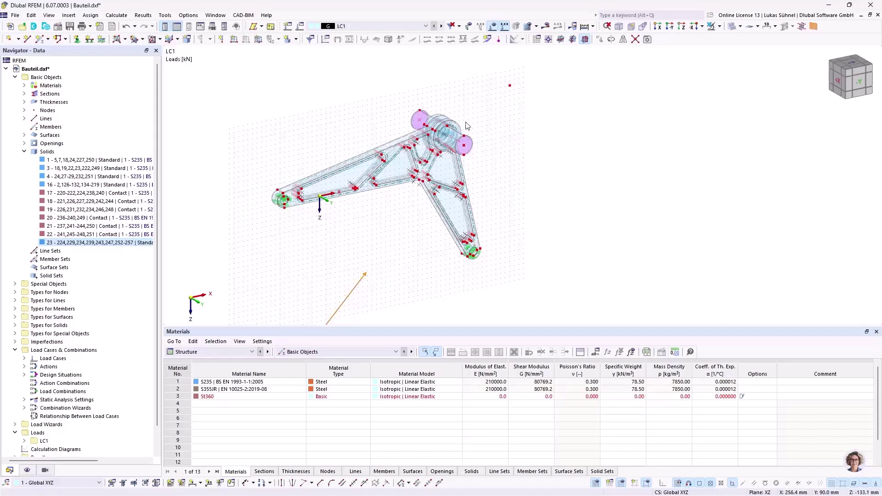
pyautogui.scroll(2, 465, 121)
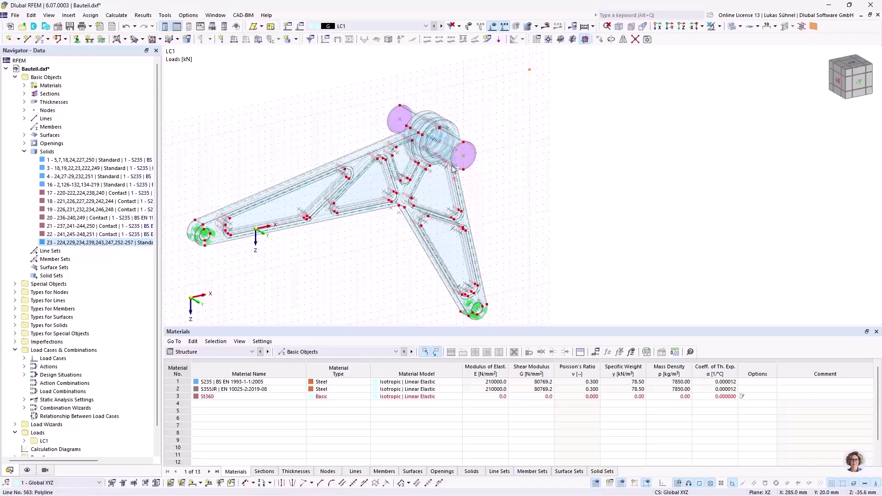
pyautogui.moveTo(409, 123); pyautogui.dragTo(402, 123)
pyautogui.keyDown('ctrl'); pyautogui.moveTo(402, 123); pyautogui.dragTo(509, 158, button='middle'); pyautogui.keyUp('ctrl')
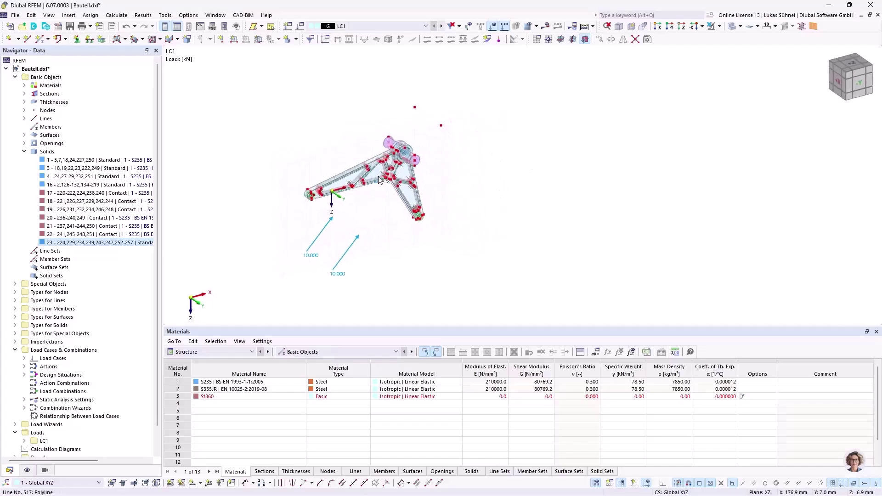
# Run the model check for identical nodes and close it without making changes.
pyautogui.scroll(5, 386, 199)
pyautogui.moveTo(442, 249); pyautogui.dragTo(408, 217, button='middle')
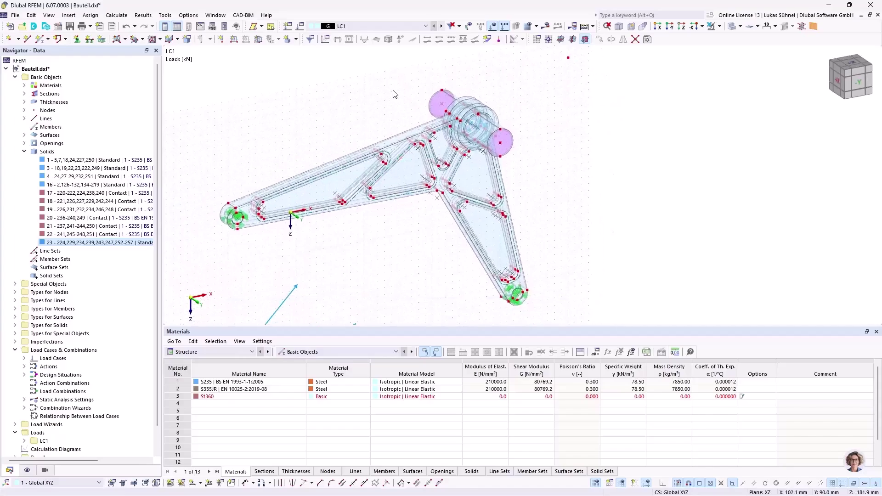
pyautogui.keyDown('ctrl'); pyautogui.moveTo(313, 115); pyautogui.dragTo(393, 136, button='middle'); pyautogui.keyUp('ctrl')
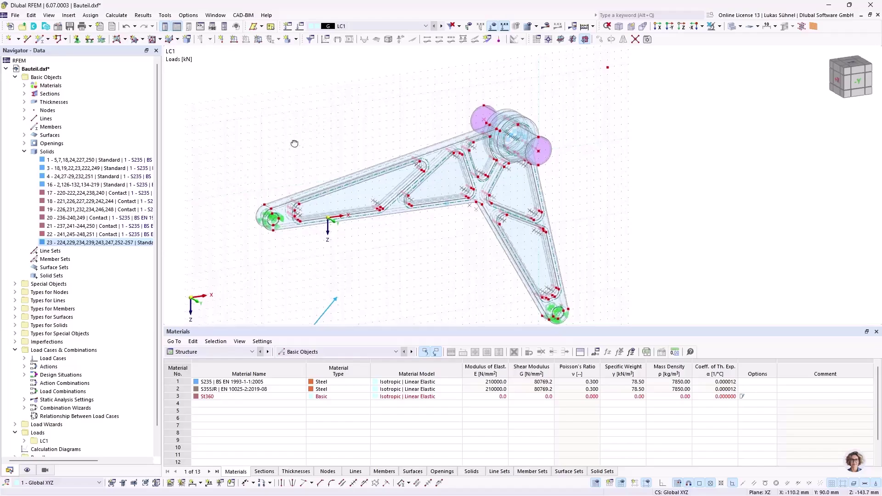
pyautogui.keyDown('ctrl'); pyautogui.moveTo(291, 142); pyautogui.dragTo(320, 152, button='middle'); pyautogui.keyUp('ctrl')
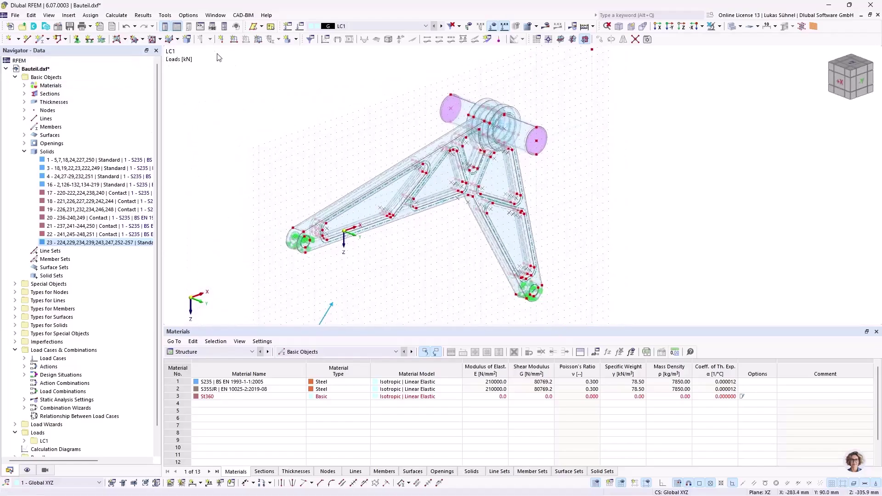
pyautogui.click(165, 15)
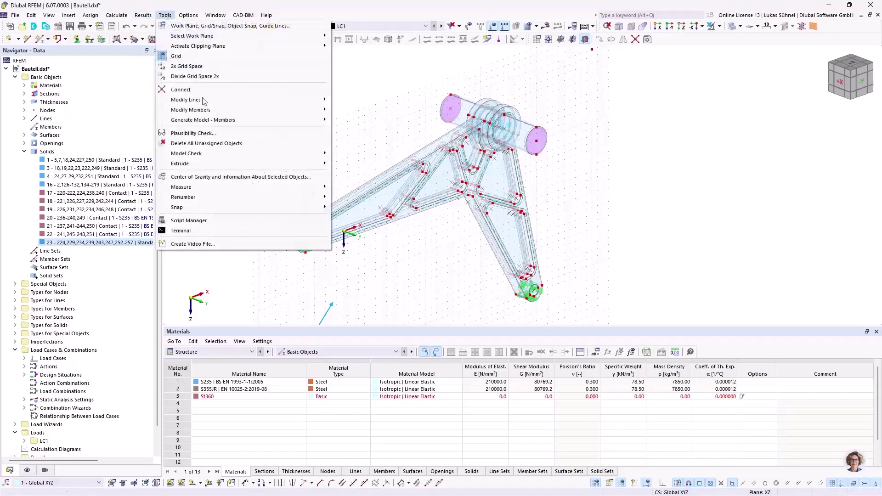
pyautogui.moveTo(205, 154)
pyautogui.click(370, 155)
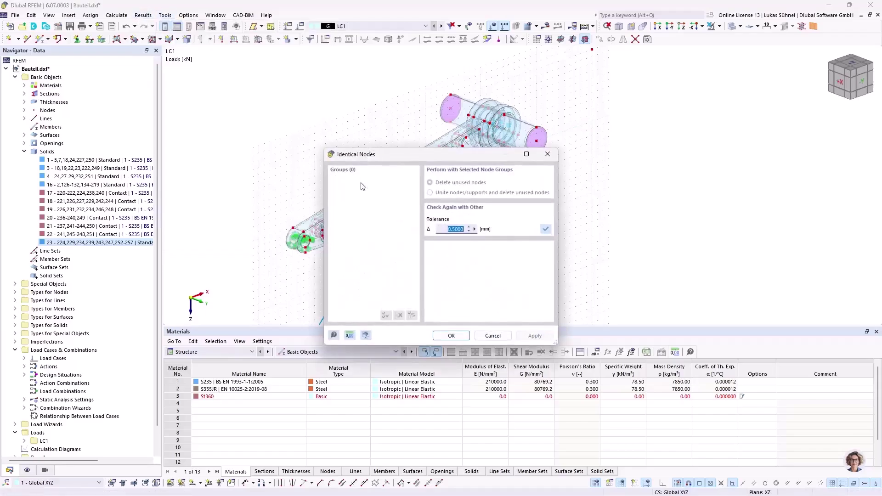
pyautogui.click(493, 337)
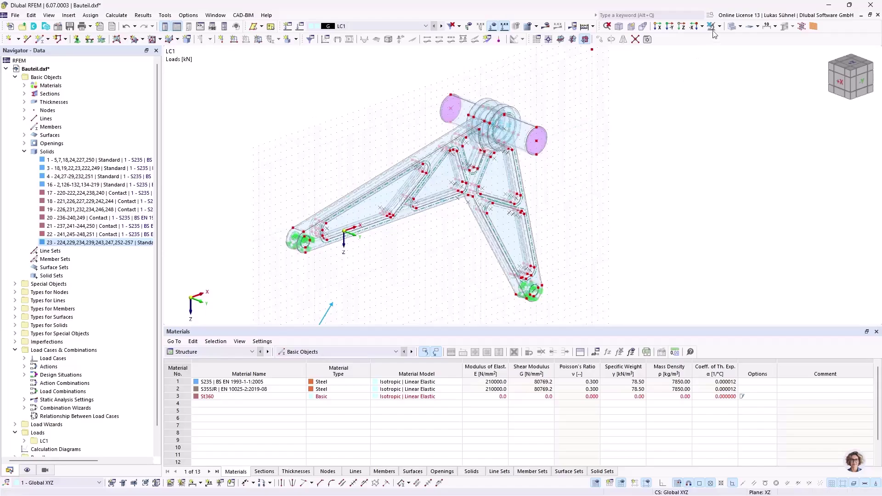
# Set the target length of finite elements to 10 mm and generate the mesh.
pyautogui.moveTo(201, 73); pyautogui.dragTo(653, 308)
pyautogui.click(117, 15)
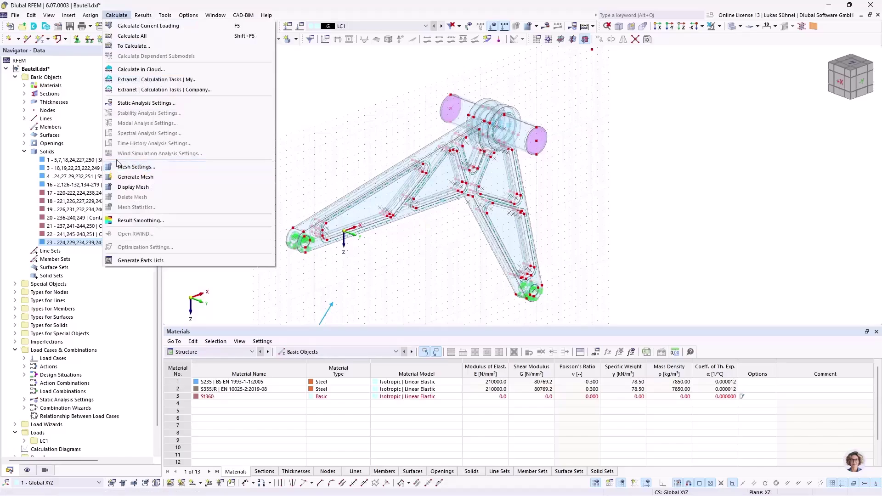
pyautogui.click(125, 168)
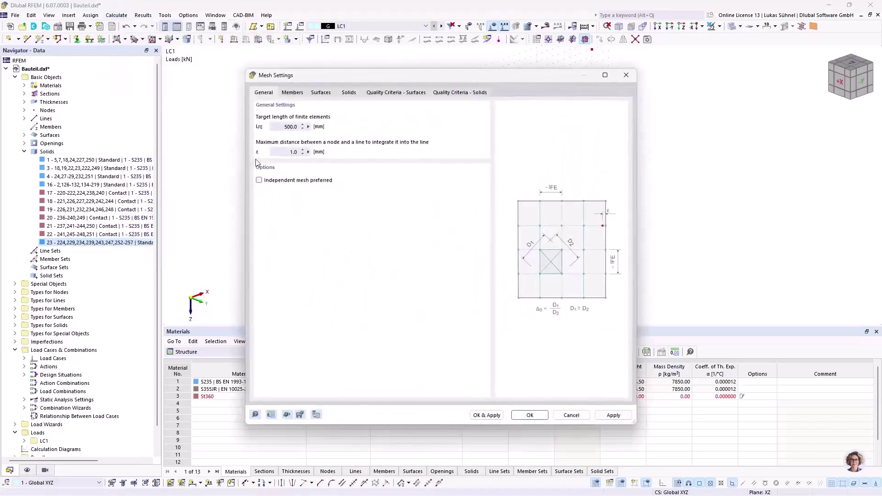
pyautogui.moveTo(274, 126); pyautogui.dragTo(346, 127)
pyautogui.moveTo(351, 76); pyautogui.dragTo(544, 56)
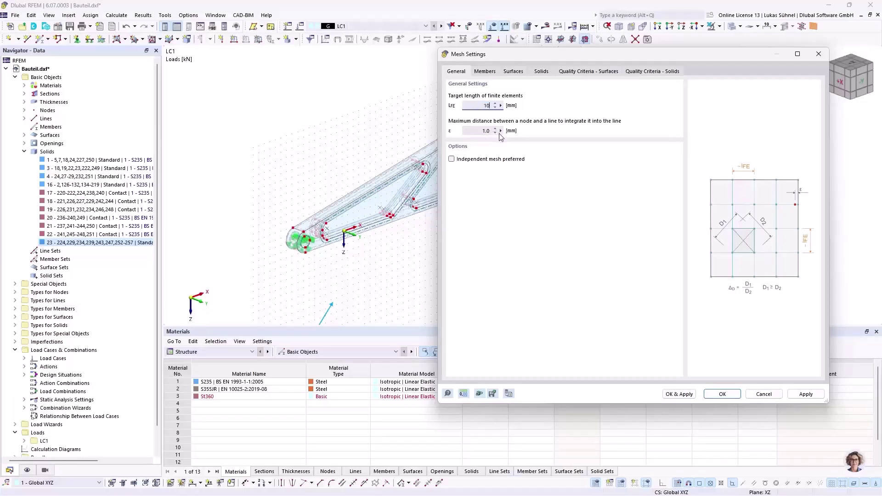
pyautogui.press('Tab')
pyautogui.click(721, 395)
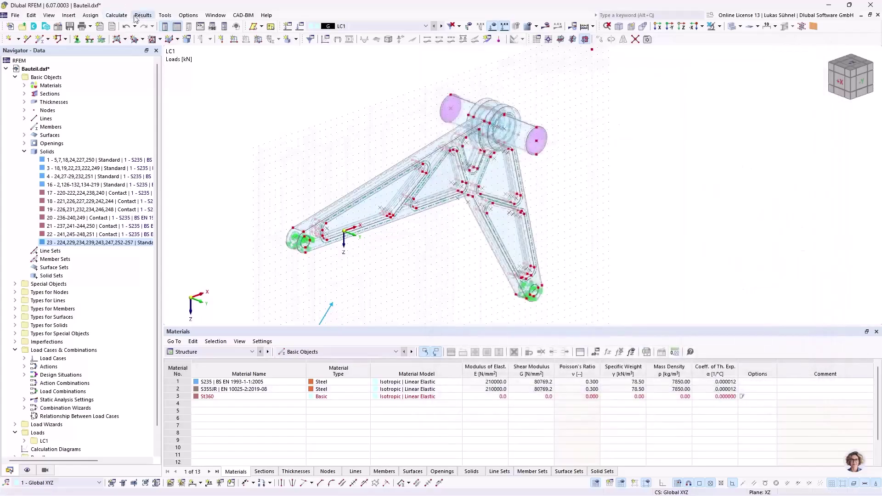
pyautogui.click(117, 14)
pyautogui.click(202, 175)
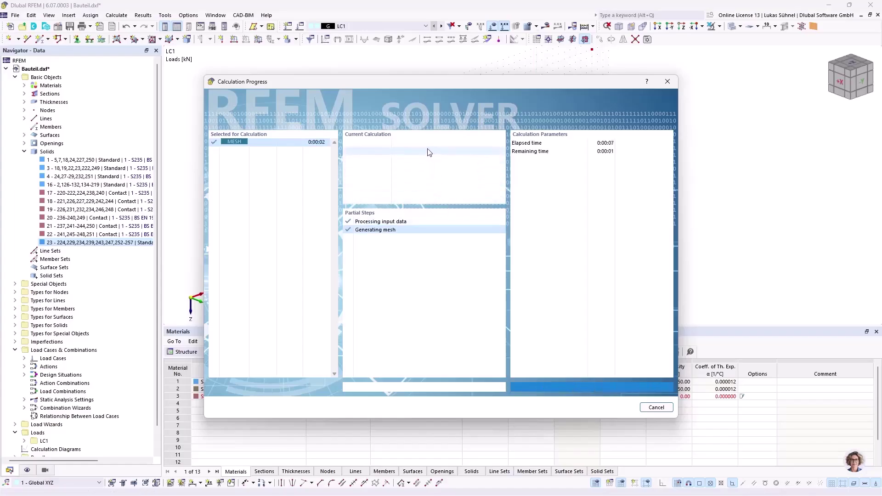
# Switch the meshed model from transparent display to solid rendering.
pyautogui.keyDown('ctrl'); pyautogui.moveTo(626, 149); pyautogui.dragTo(579, 170, button='middle'); pyautogui.keyUp('ctrl')
pyautogui.keyDown('ctrl'); pyautogui.moveTo(305, 268); pyautogui.dragTo(308, 219, button='middle'); pyautogui.keyUp('ctrl')
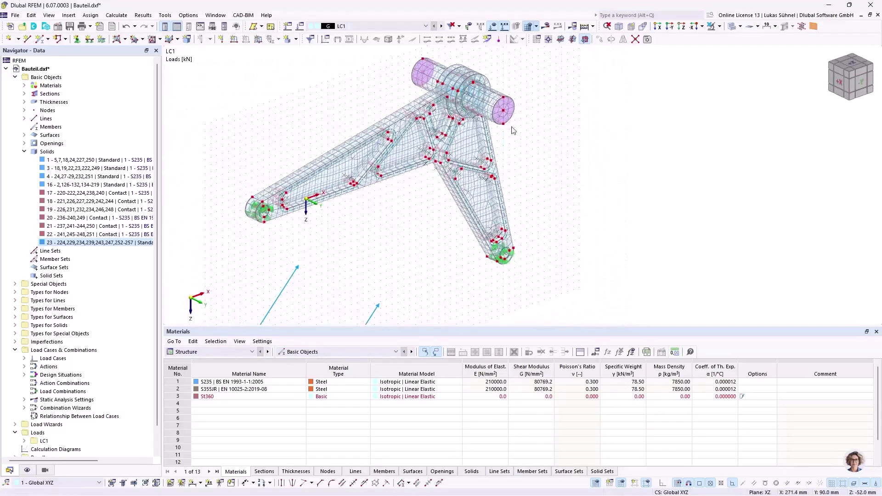
pyautogui.click(731, 28)
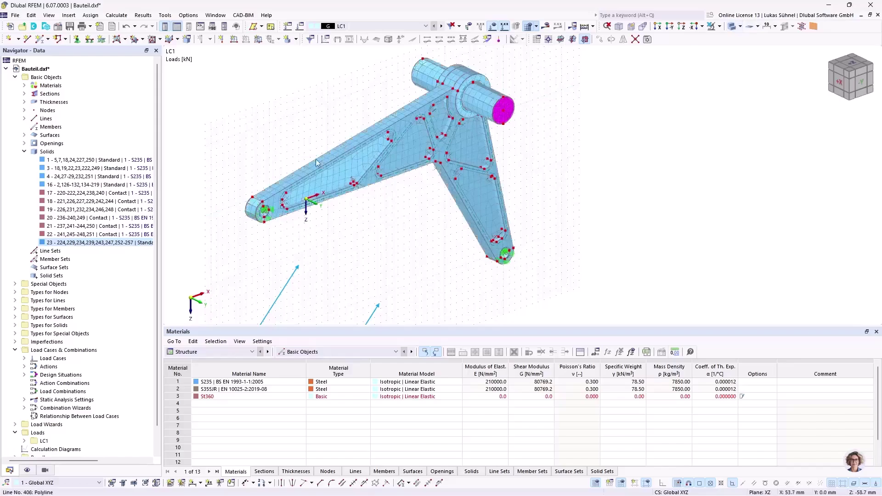
# Examine the 10 mm mesh on the arm end, pockets, hub and pin.
pyautogui.scroll(5, 268, 199)
pyautogui.scroll(3, 248, 227)
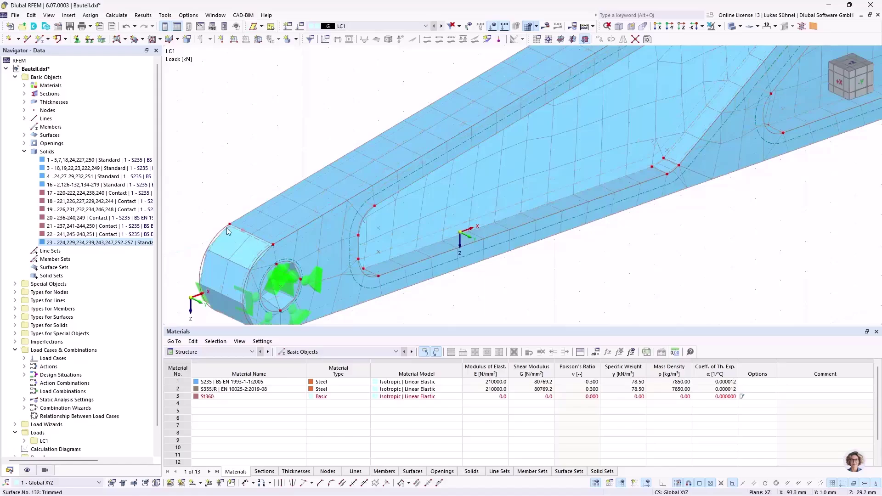
pyautogui.scroll(-2, 247, 228)
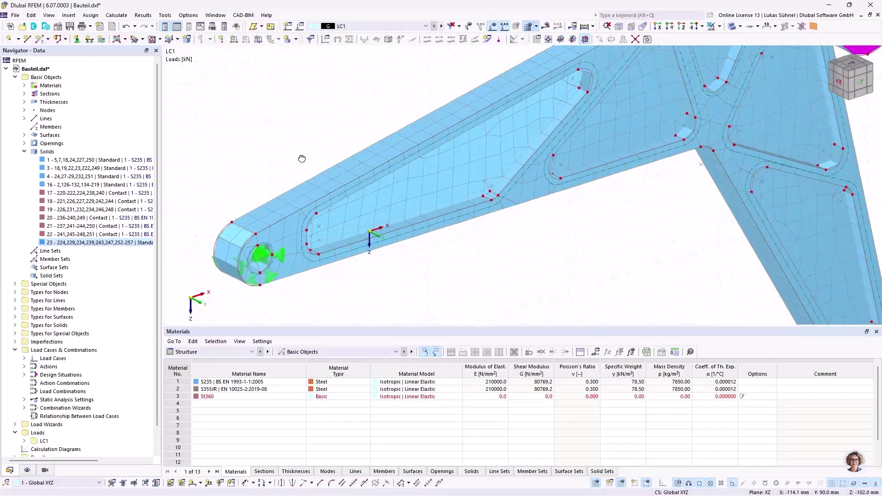
pyautogui.scroll(-2, 303, 160)
pyautogui.moveTo(461, 256)
pyautogui.mouseDown(button='middle')
pyautogui.moveTo(457, 268)
pyautogui.moveTo(467, 266)
pyautogui.mouseUp(button='middle')
pyautogui.scroll(-2, 468, 265)
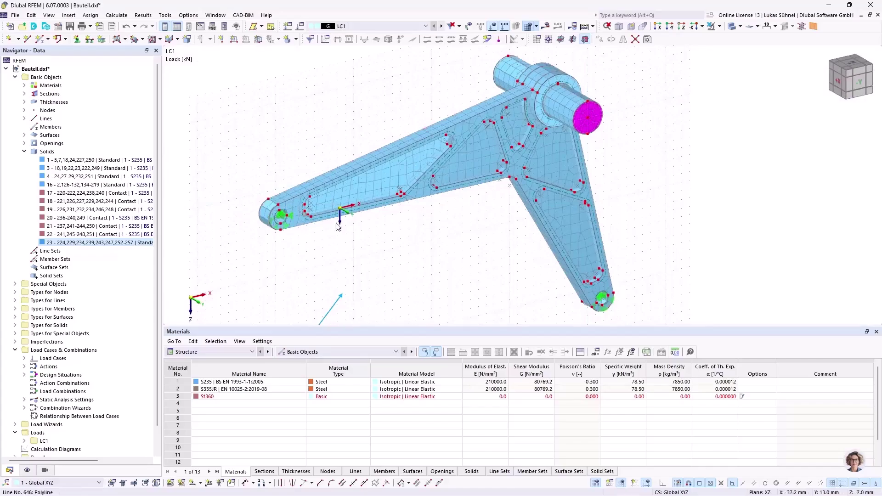
pyautogui.keyDown('ctrl'); pyautogui.moveTo(382, 239); pyautogui.dragTo(400, 248, button='middle'); pyautogui.keyUp('ctrl')
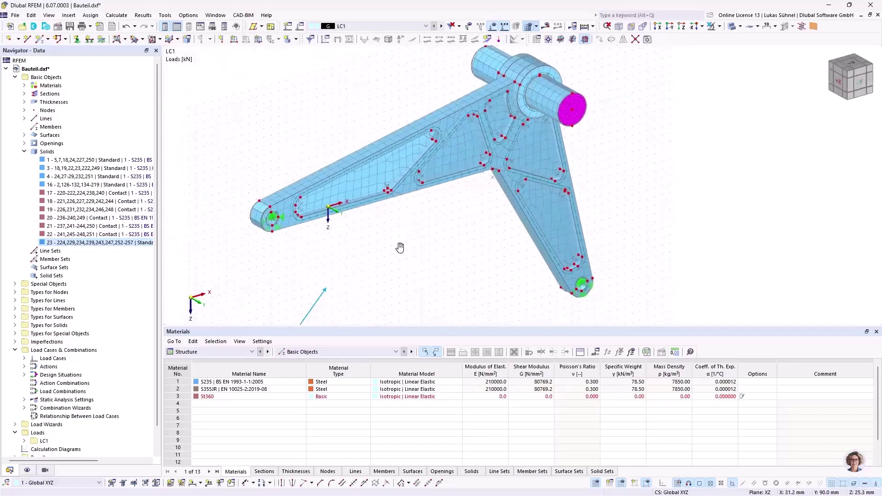
pyautogui.scroll(5, 542, 62)
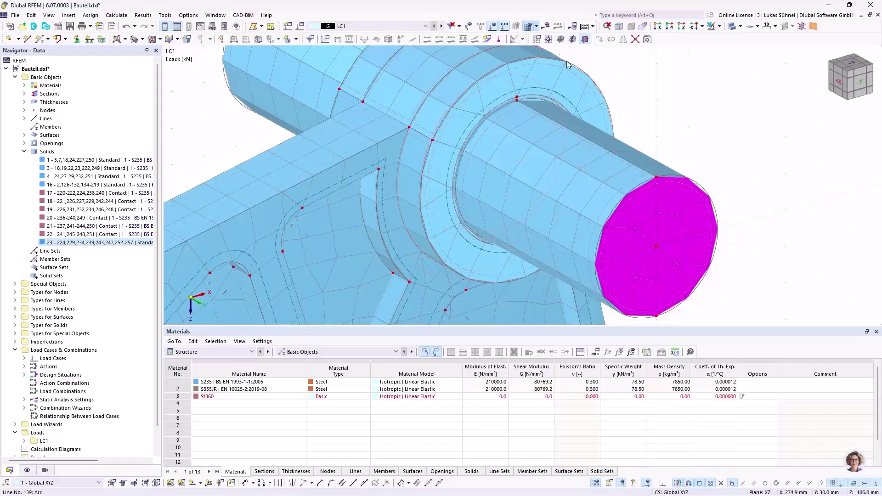
pyautogui.scroll(-7, 551, 86)
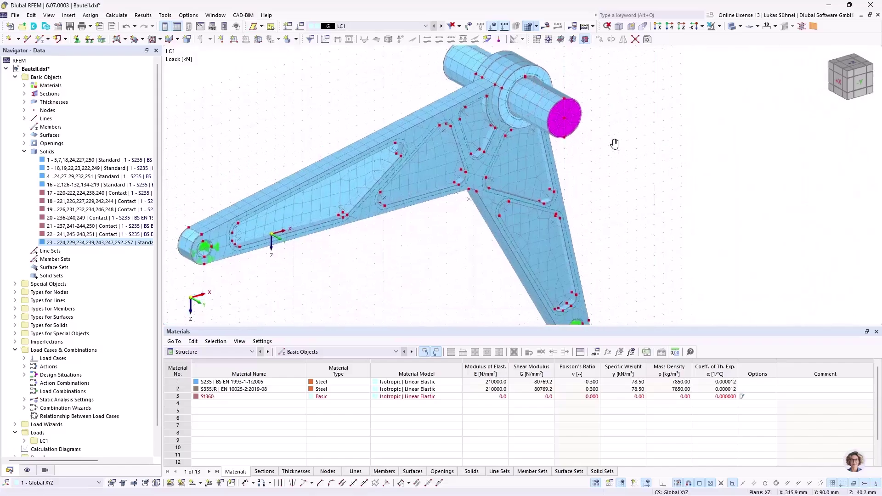
pyautogui.scroll(-2, 604, 136)
pyautogui.keyDown('ctrl'); pyautogui.moveTo(549, 190); pyautogui.dragTo(354, 230, button='middle'); pyautogui.keyUp('ctrl')
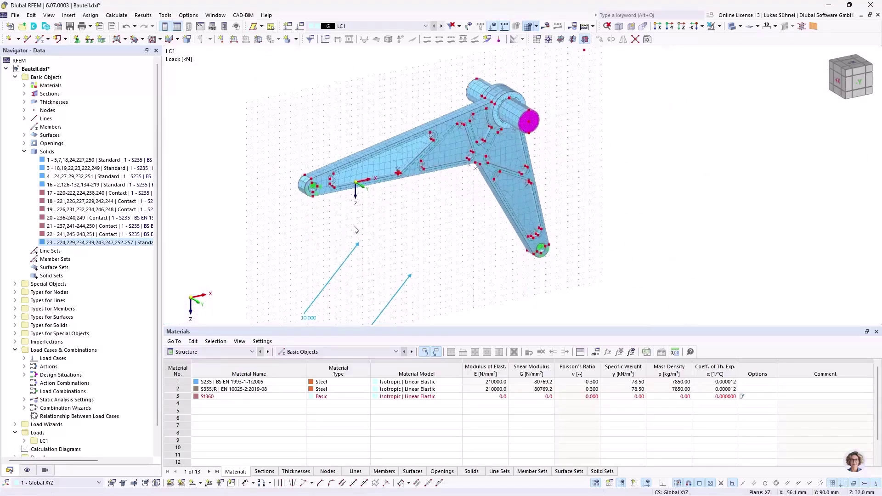
# Turn on the mesh quality display and exclude surfaces so that only solids are evaluated.
pyautogui.click(27, 470)
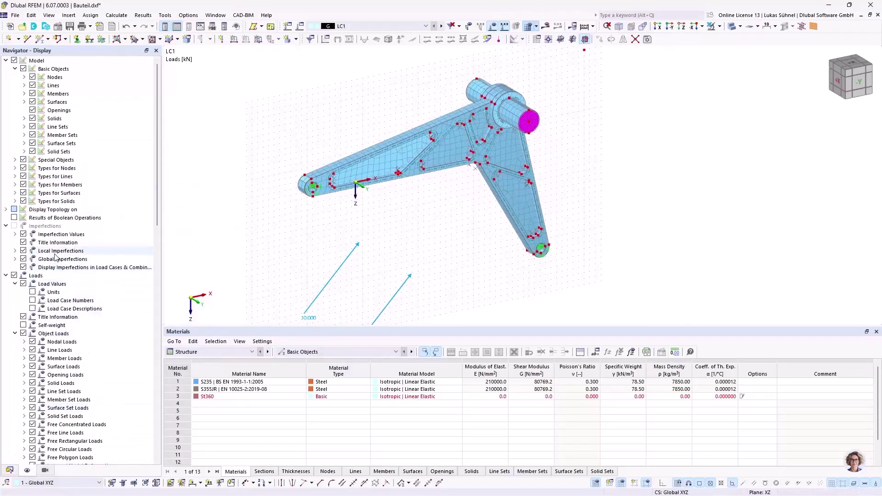
pyautogui.scroll(-12, 60, 256)
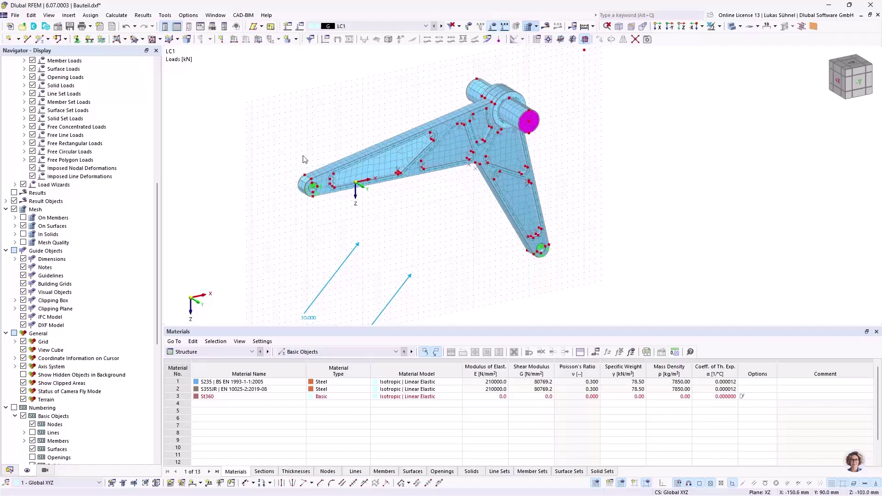
pyautogui.click(23, 242)
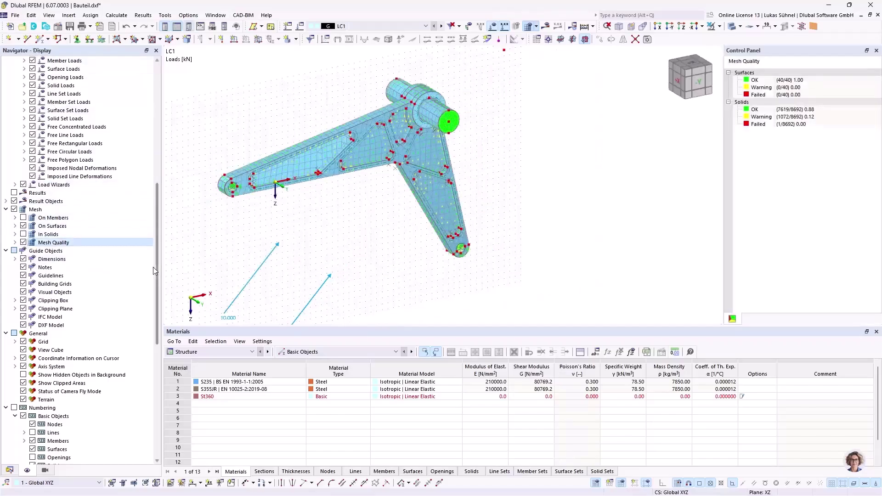
pyautogui.click(15, 242)
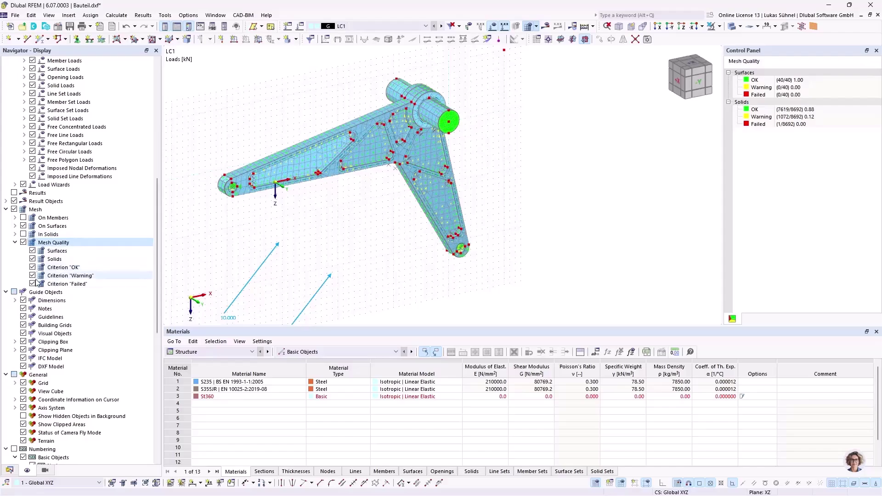
pyautogui.click(33, 251)
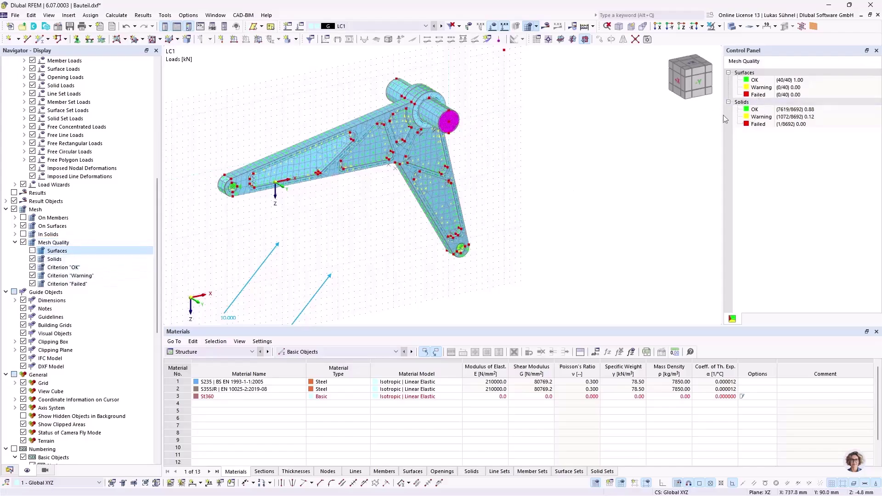
# Collapse the surface results and review the mesh quality counts and markers for the solids.
pyautogui.scroll(3, 318, 120)
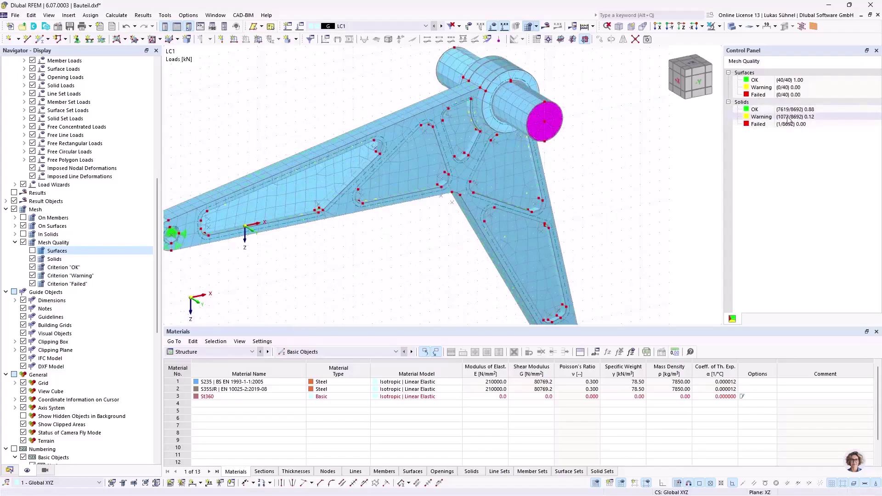
pyautogui.click(728, 73)
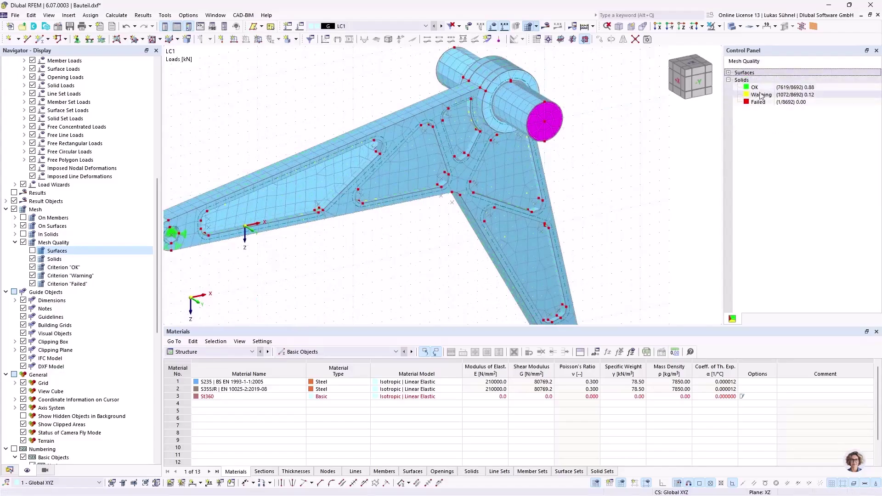
pyautogui.click(801, 89)
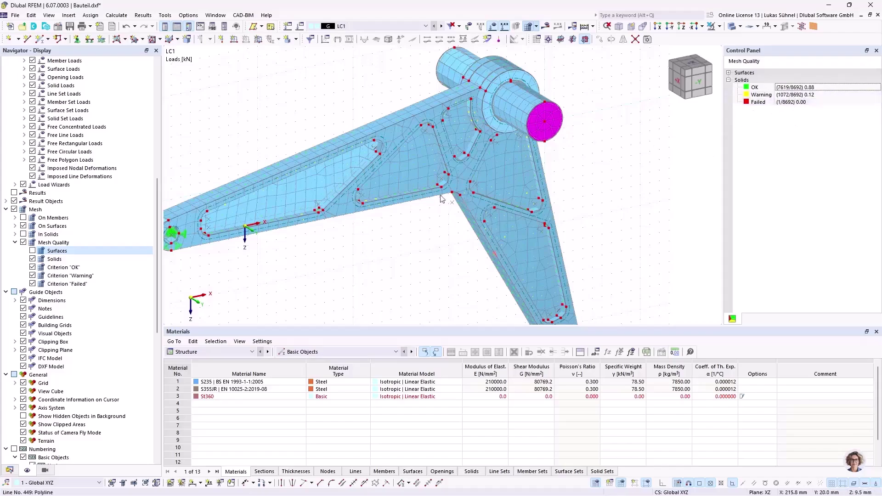
pyautogui.scroll(-3, 425, 226)
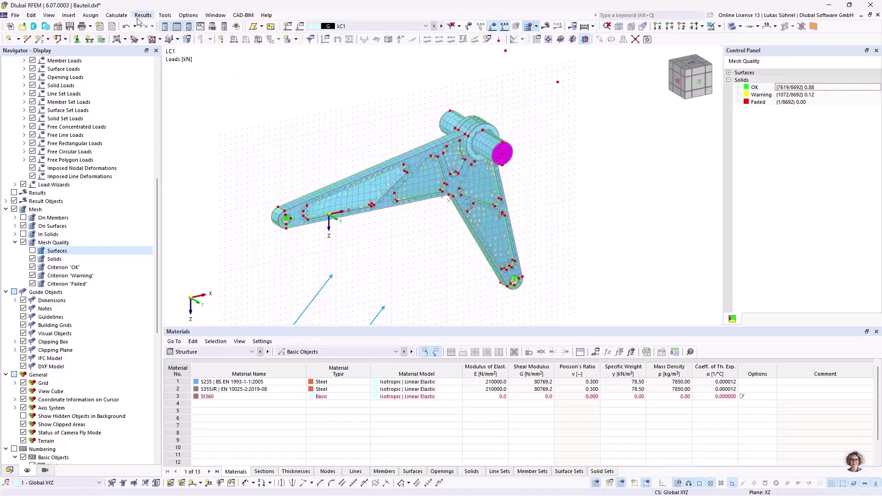
# Review the quality criteria for solids in the mesh settings and close them without making changes.
pyautogui.click(116, 15)
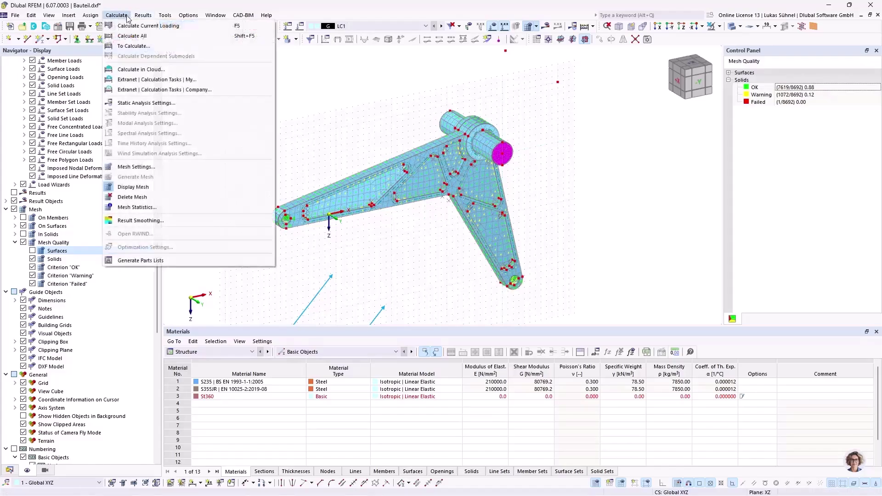
pyautogui.click(160, 168)
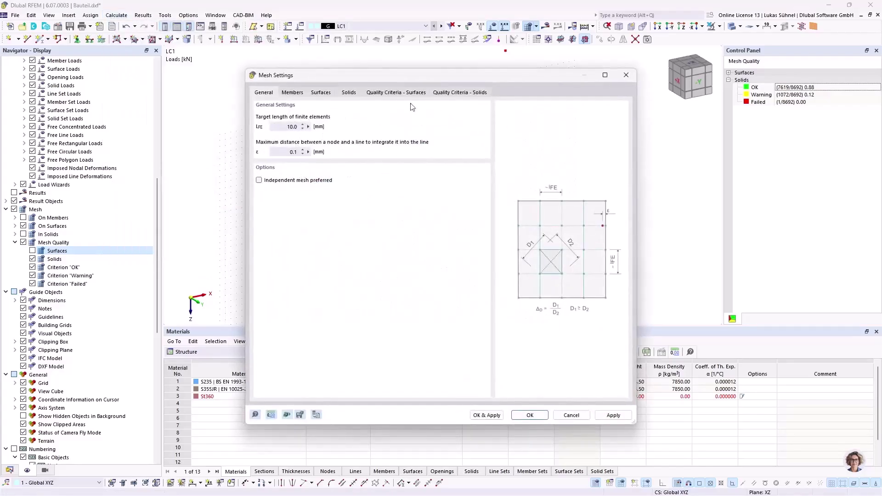
pyautogui.click(444, 93)
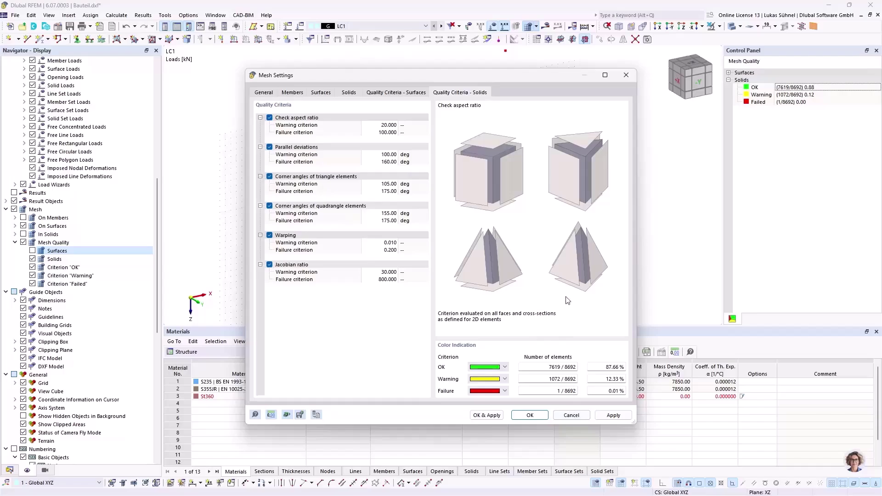
pyautogui.click(572, 418)
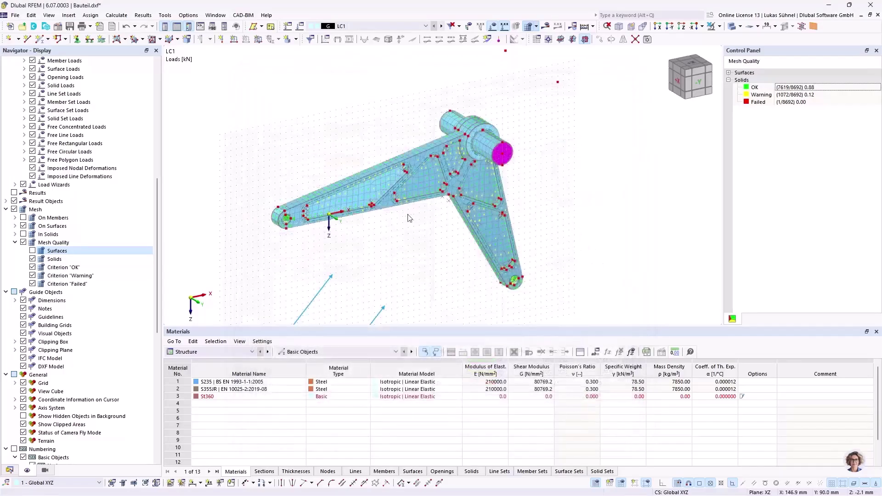
# Set the target length of finite elements to 4 mm and regenerate the mesh.
pyautogui.scroll(1, 390, 229)
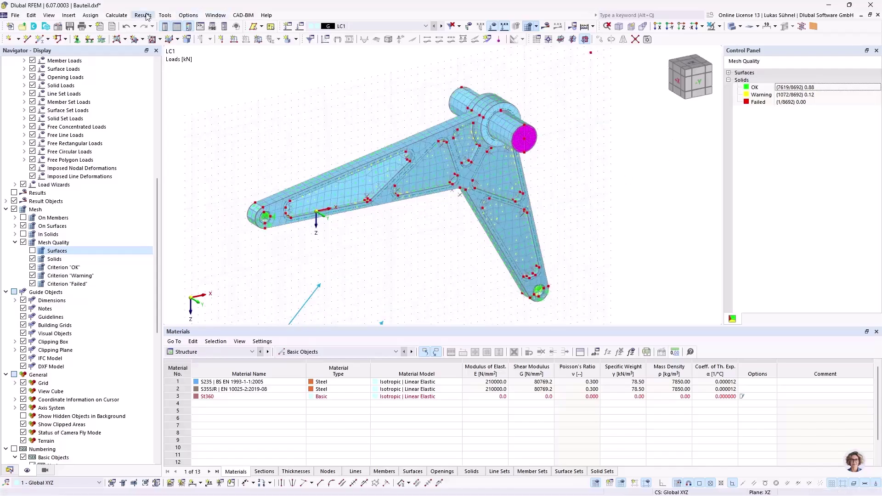
pyautogui.click(116, 15)
pyautogui.click(159, 168)
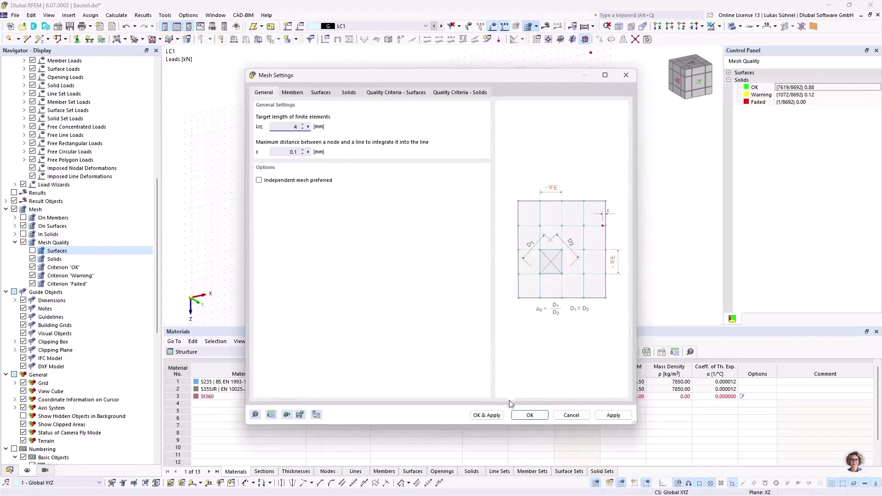
pyautogui.click(486, 415)
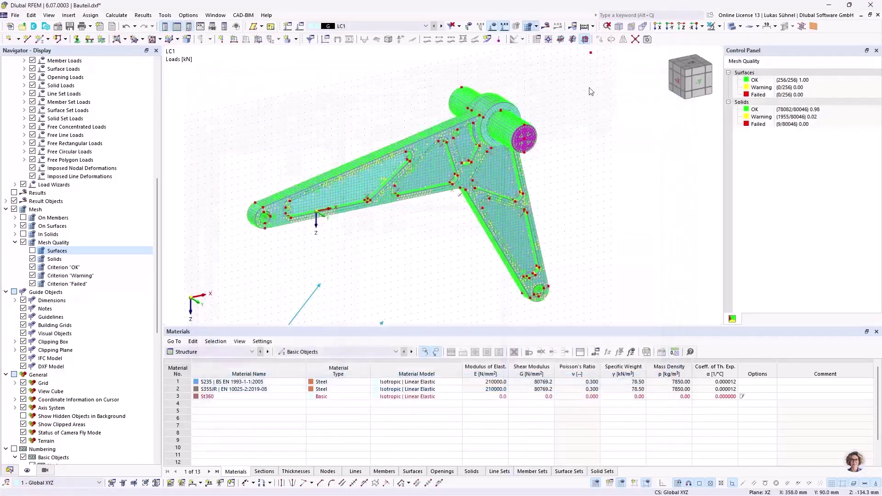
# Review the solid mesh quality of the refined mesh and inspect the elements around the supported arm end.
pyautogui.click(728, 72)
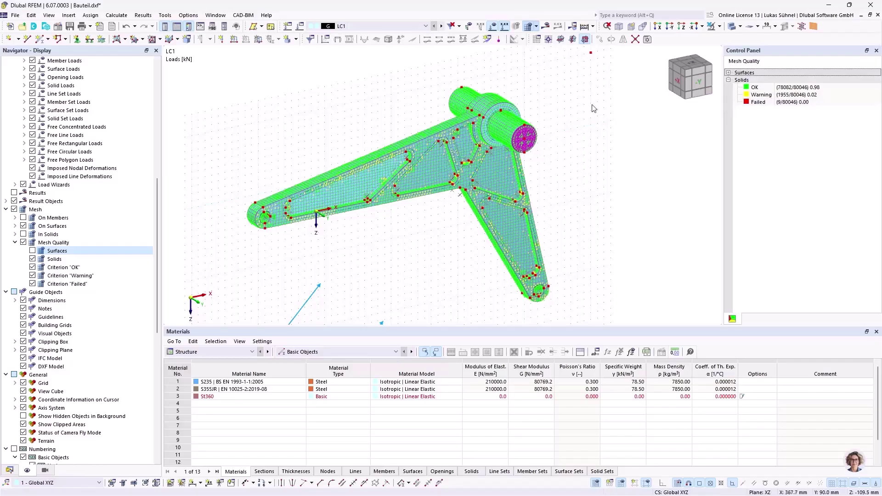
pyautogui.scroll(3, 484, 120)
pyautogui.moveTo(351, 131); pyautogui.dragTo(294, 221, button='middle')
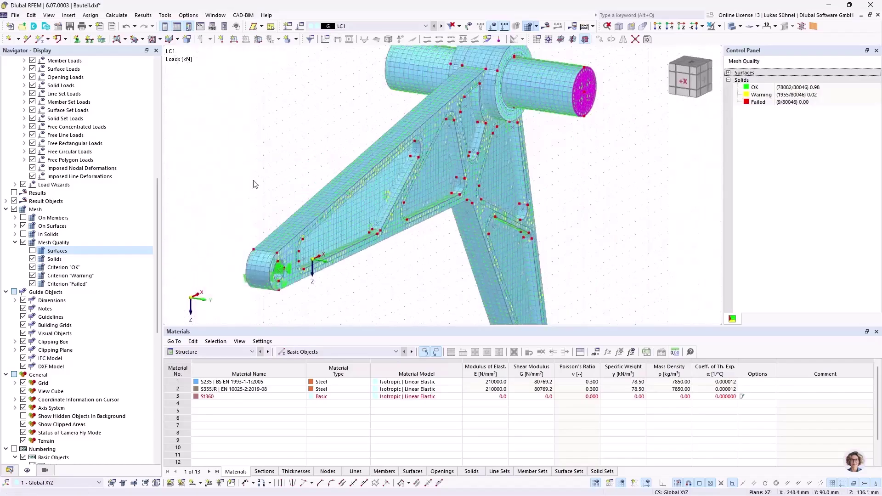
pyautogui.scroll(5, 246, 273)
pyautogui.scroll(-3, 272, 216)
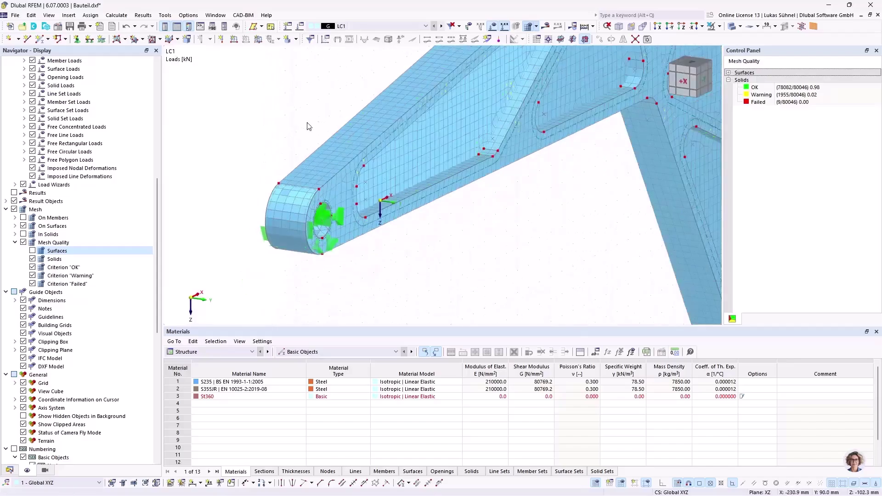
pyautogui.moveTo(414, 193); pyautogui.dragTo(276, 156, button='middle')
pyautogui.scroll(-4, 331, 207)
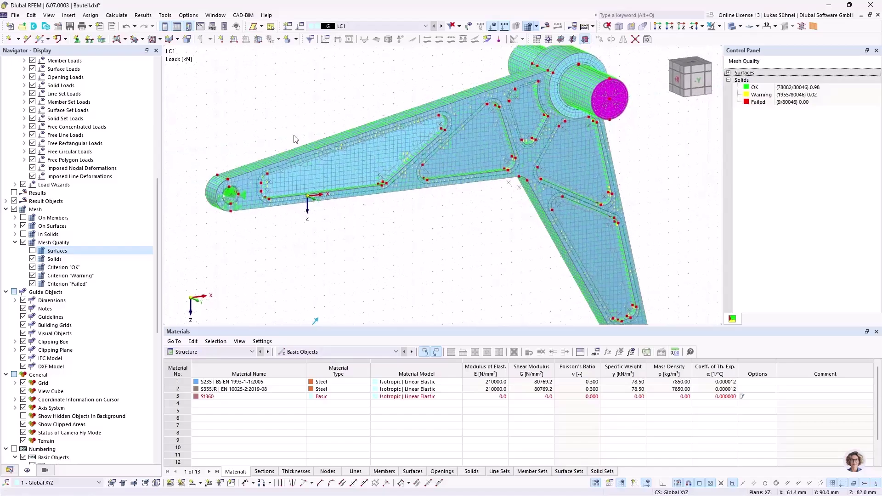
# Turn off the mesh quality display and inspect the refined mesh around the hub and pin.
pyautogui.click(32, 251)
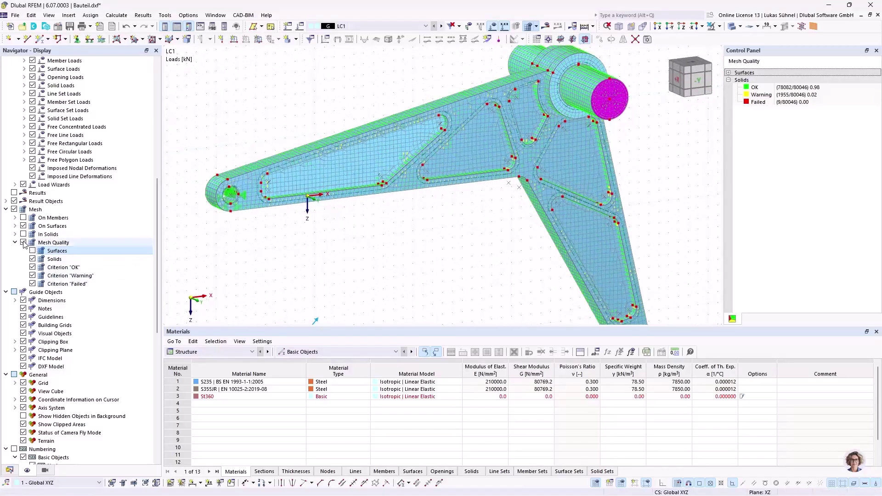
pyautogui.click(23, 242)
pyautogui.keyDown('ctrl'); pyautogui.moveTo(510, 275); pyautogui.dragTo(467, 251, button='middle'); pyautogui.keyUp('ctrl')
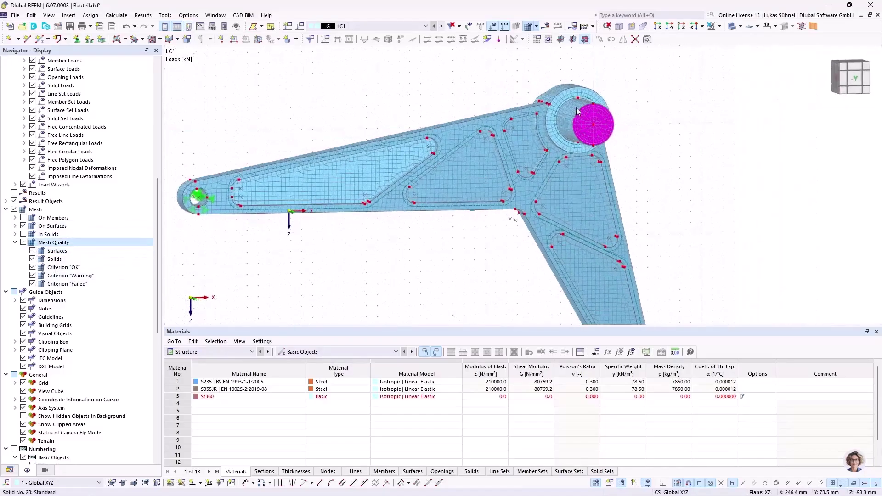
pyautogui.scroll(6, 578, 111)
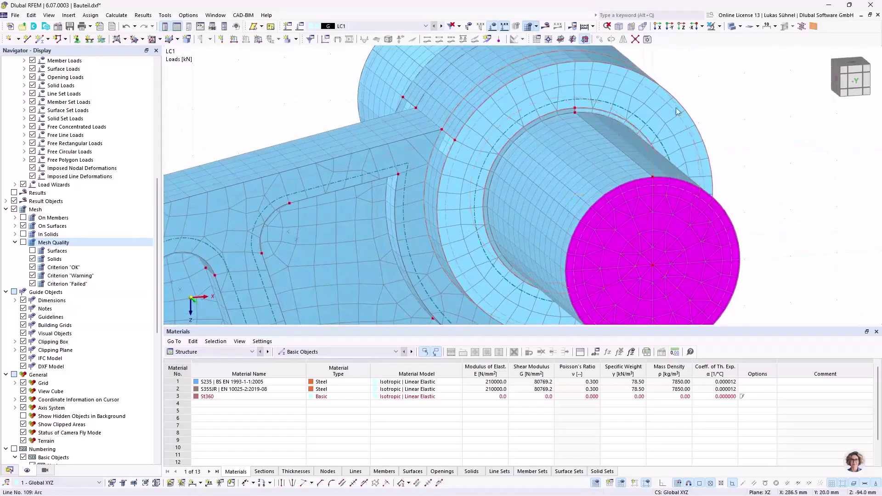
pyautogui.scroll(-4, 500, 182)
pyautogui.moveTo(339, 112); pyautogui.dragTo(308, 92, button='middle')
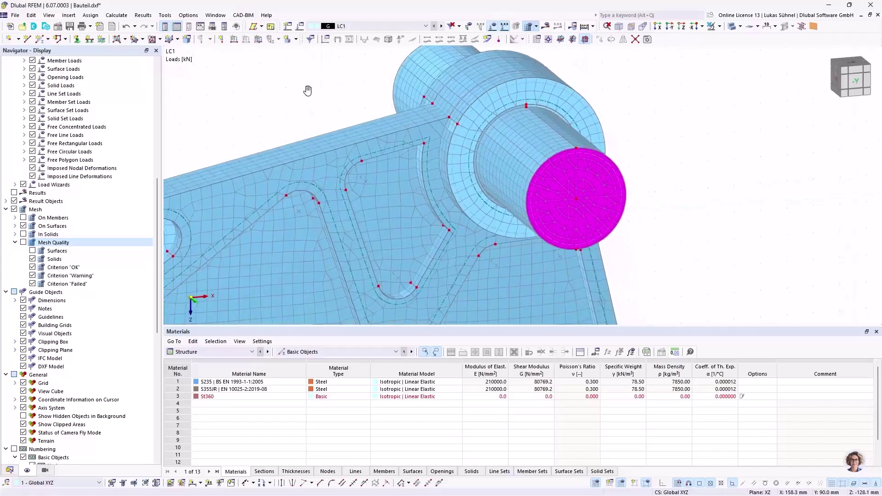
pyautogui.scroll(-2, 313, 96)
# Check the general mesh settings and close them without making changes.
pyautogui.click(116, 16)
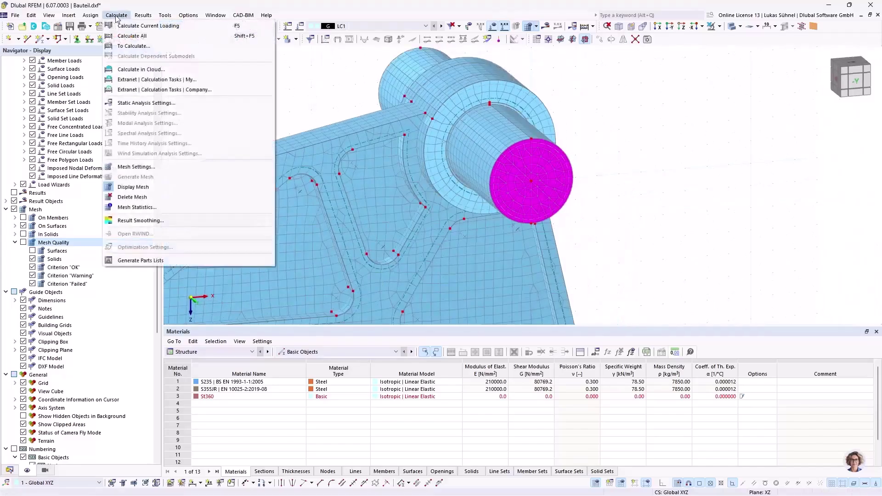
pyautogui.click(136, 167)
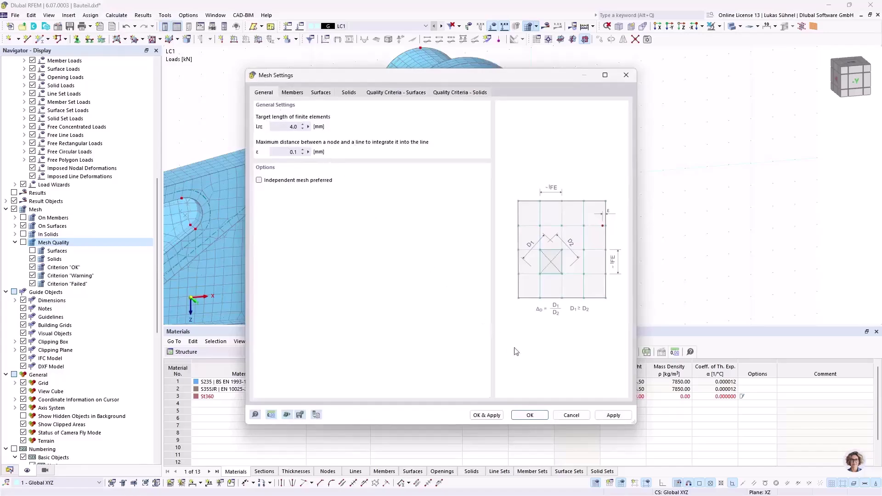
pyautogui.click(572, 414)
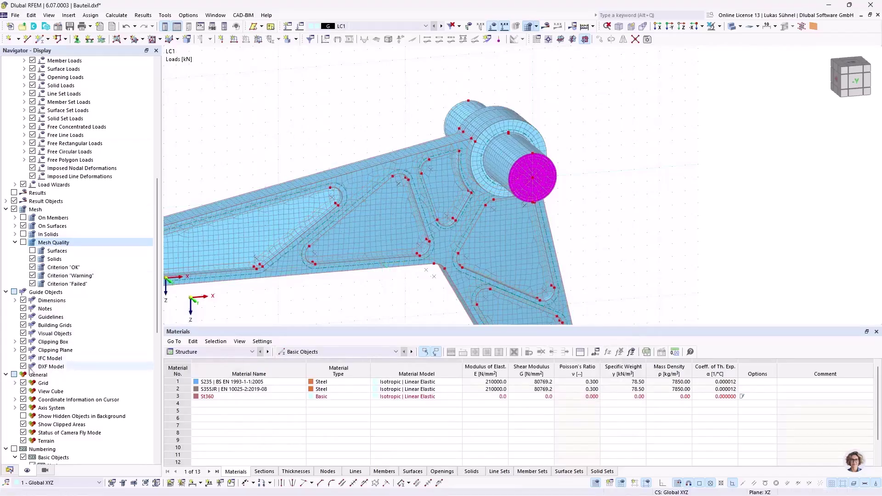
# Assign a new solid mesh refinement with a target FE length of 2 mm to hub solids 1, 3 and 4, accepting deletion of the mesh.
pyautogui.click(10, 469)
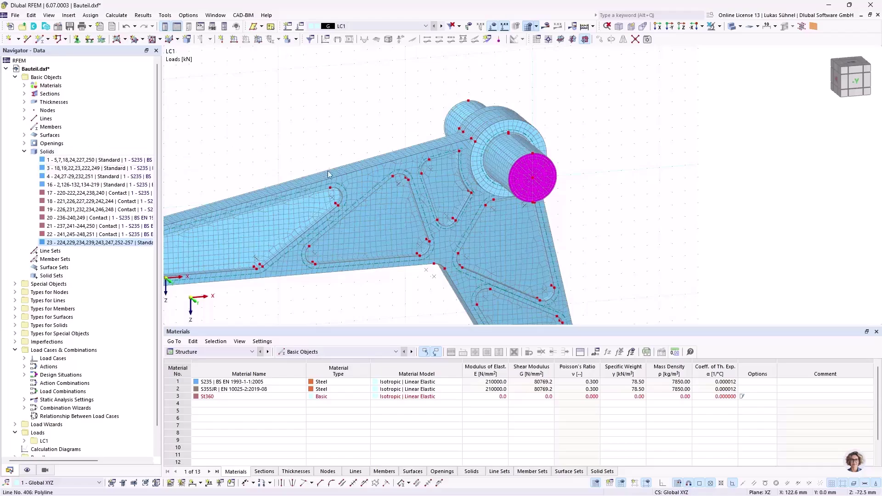
pyautogui.moveTo(331, 191)
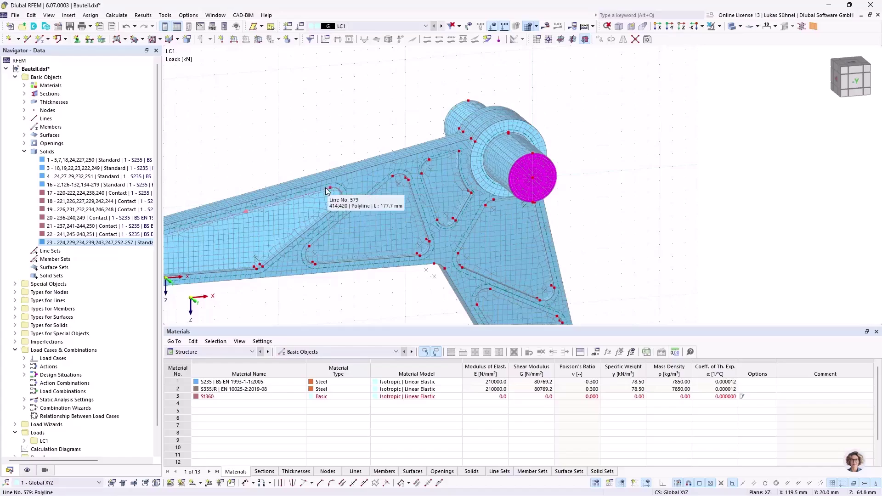
pyautogui.keyDown('ctrl'); pyautogui.click(65, 168); pyautogui.keyUp('ctrl')
pyautogui.keyDown('ctrl'); pyautogui.click(66, 177); pyautogui.keyUp('ctrl')
pyautogui.moveTo(294, 106); pyautogui.dragTo(314, 128, button='middle')
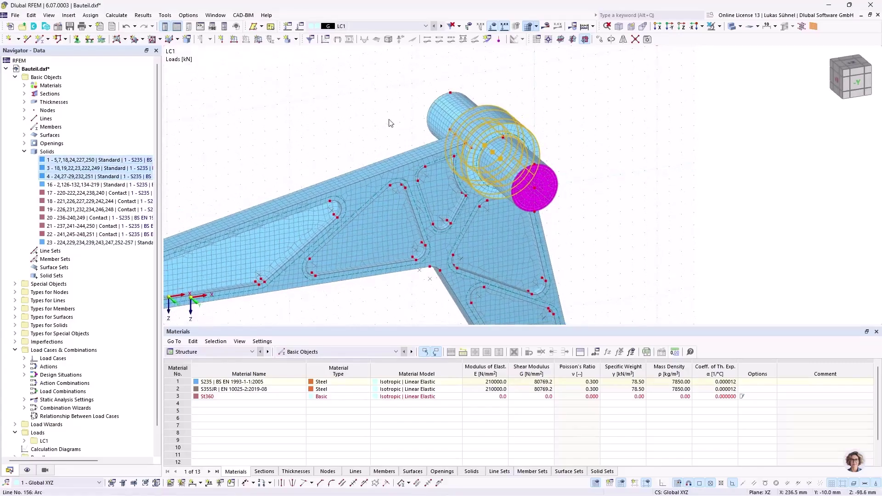
pyautogui.rightClick(55, 161)
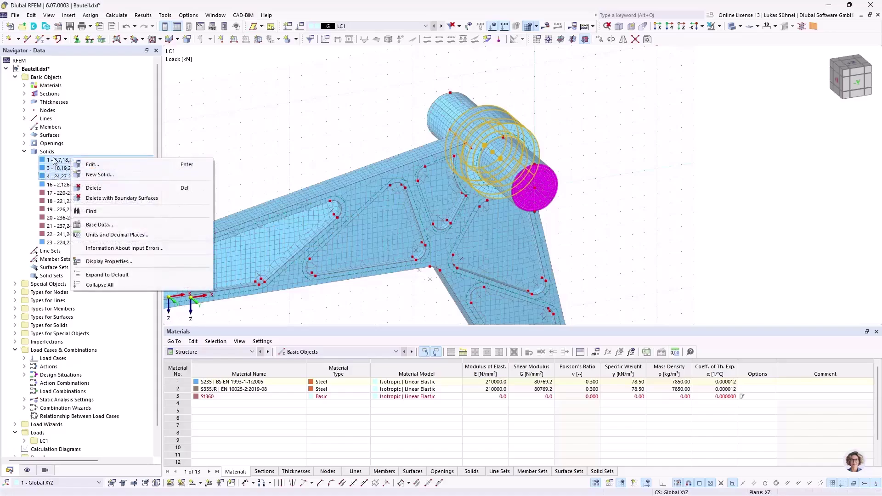
pyautogui.click(94, 165)
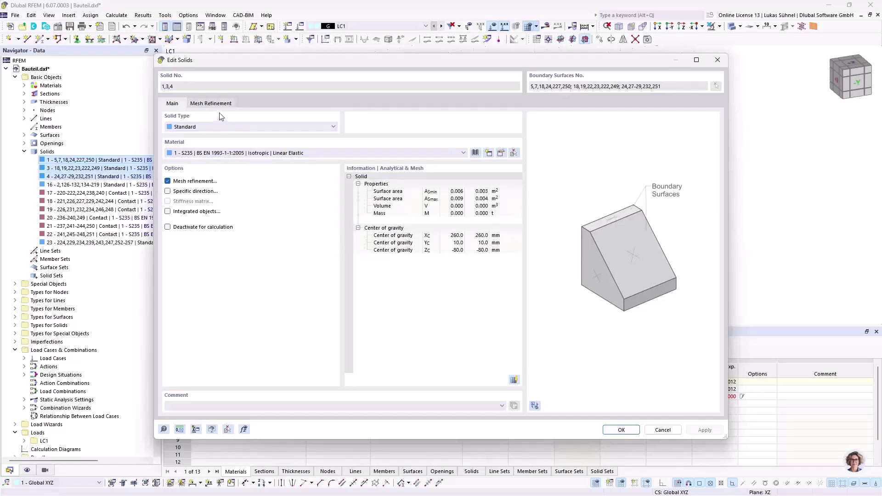
pyautogui.click(220, 103)
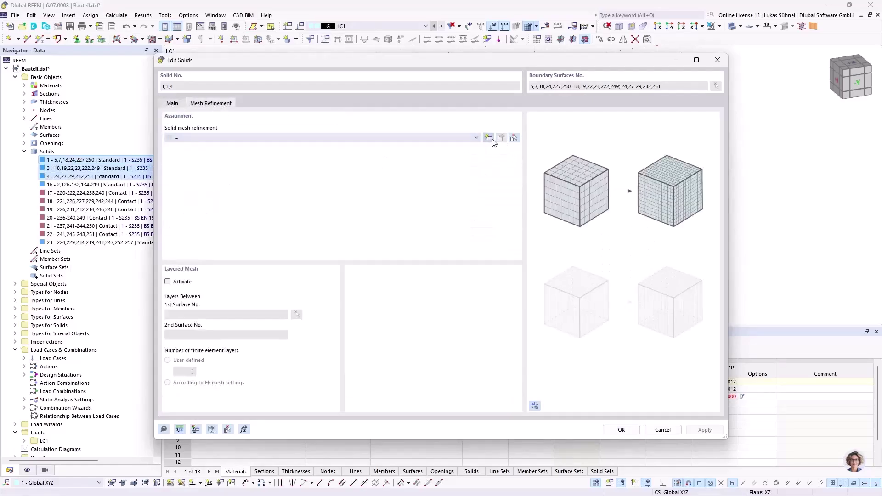
pyautogui.click(488, 137)
pyautogui.click(325, 171)
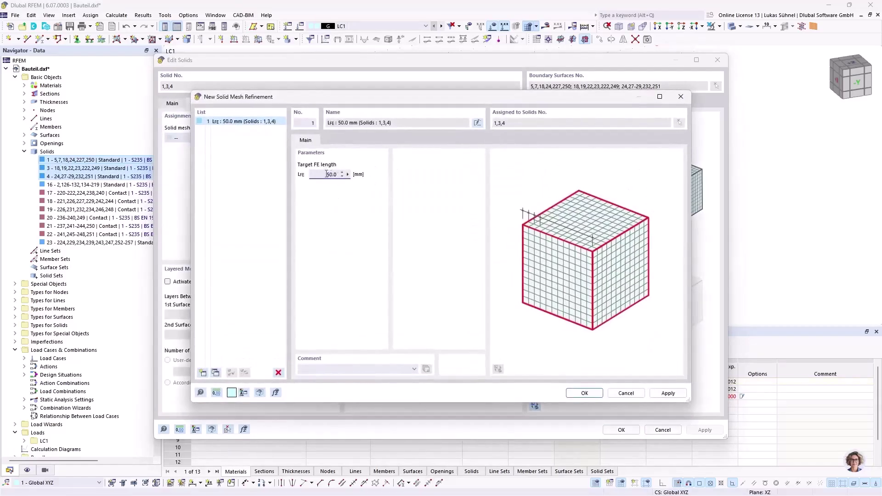
pyautogui.write('2')
pyautogui.click(584, 393)
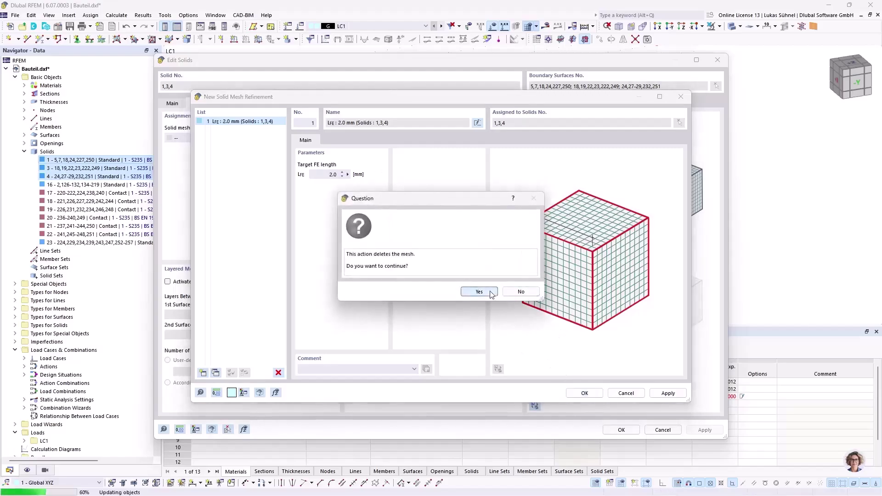
pyautogui.click(479, 291)
pyautogui.click(620, 430)
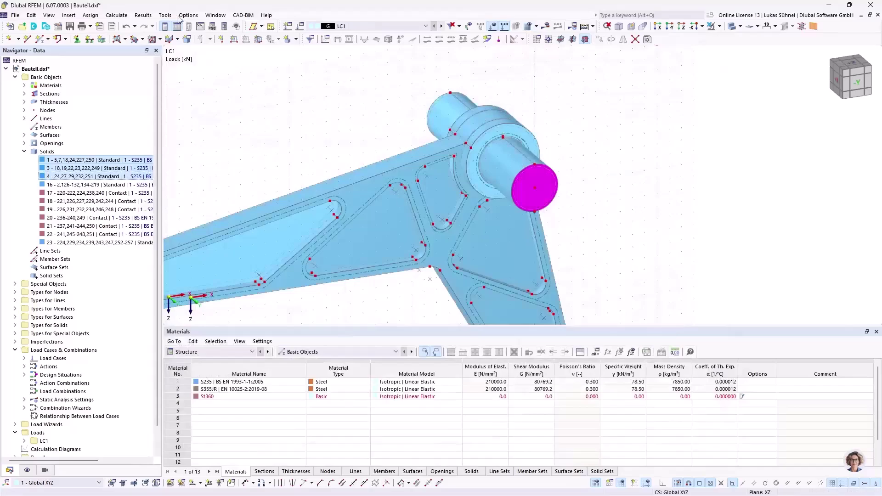
# Generate the mesh again and inspect the refined elements around the hub and on the whole component.
pyautogui.click(117, 15)
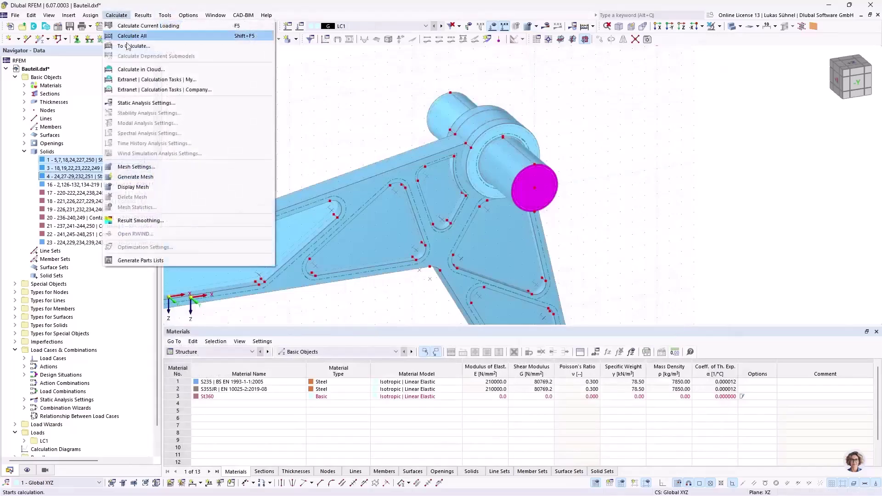
pyautogui.click(138, 177)
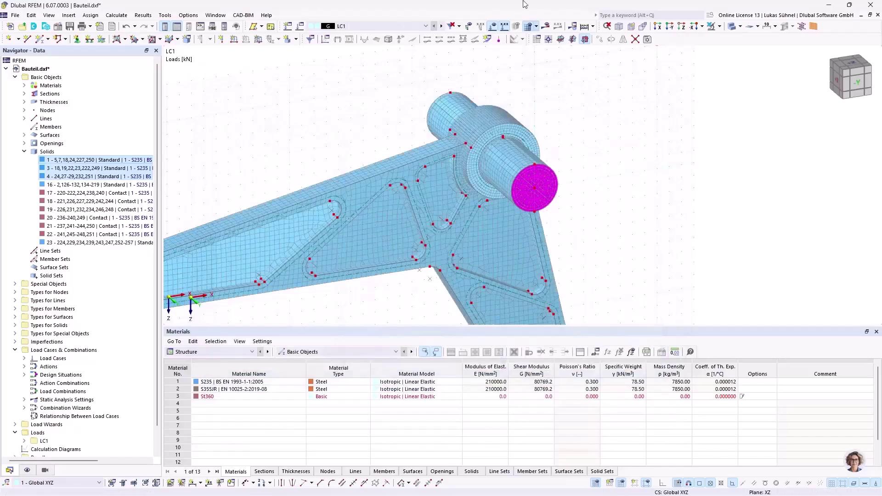
pyautogui.scroll(2, 508, 174)
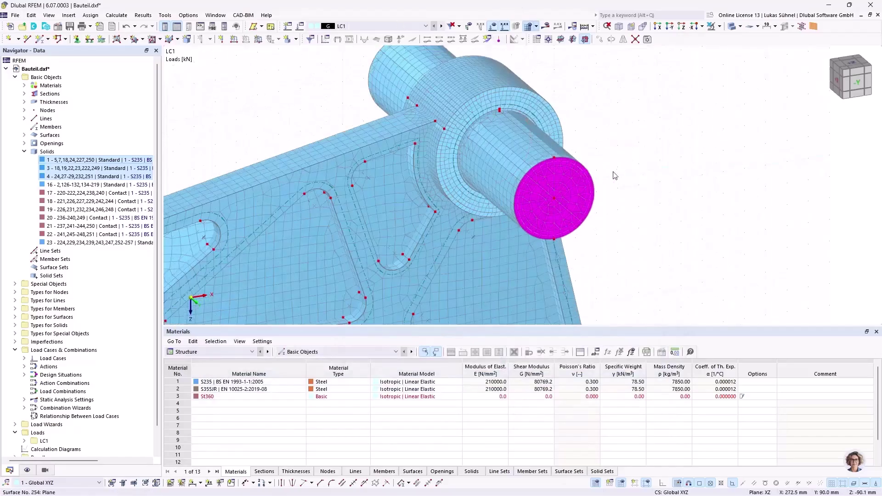
pyautogui.moveTo(614, 150); pyautogui.dragTo(643, 153, button='middle')
pyautogui.scroll(-3, 647, 155)
pyautogui.scroll(-1, 652, 157)
pyautogui.moveTo(700, 220); pyautogui.dragTo(606, 188, button='middle')
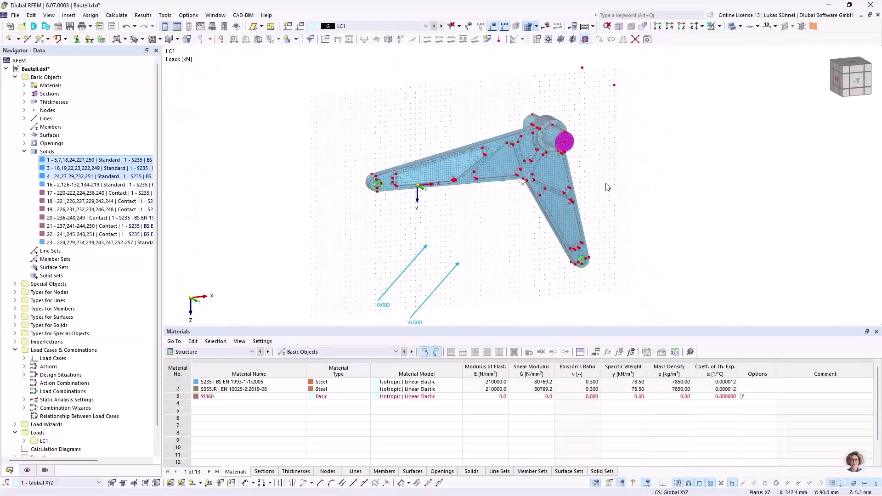
# Open Load Cases & Combinations and review the EN 1990 standard group and CEN | 2010-04 national annex, keeping both.
pyautogui.rightClick(51, 350)
pyautogui.click(69, 358)
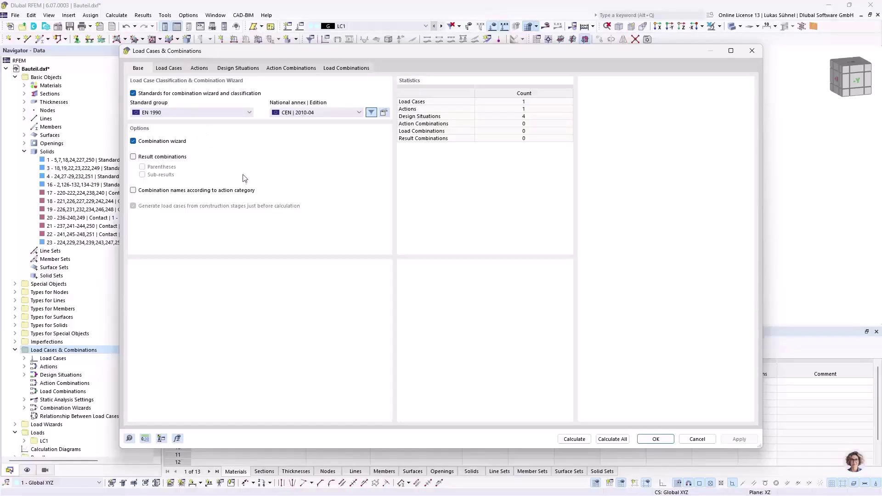
pyautogui.moveTo(249, 54); pyautogui.dragTo(258, 60)
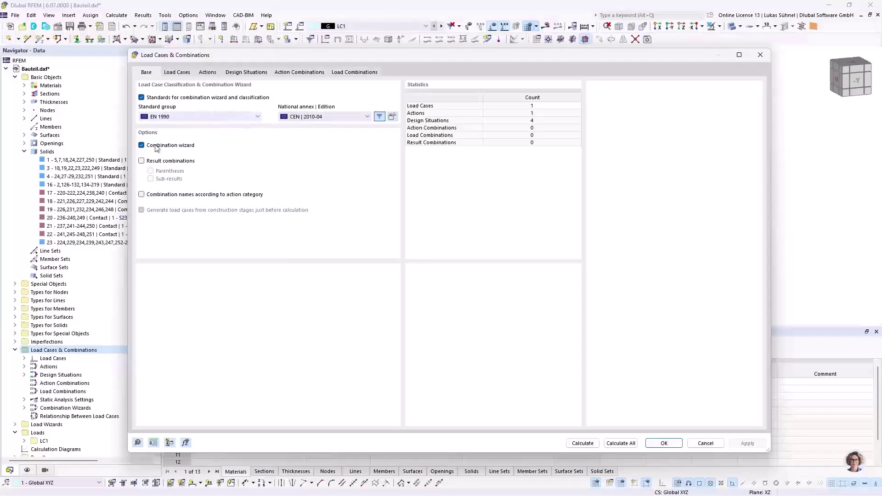
pyautogui.click(162, 117)
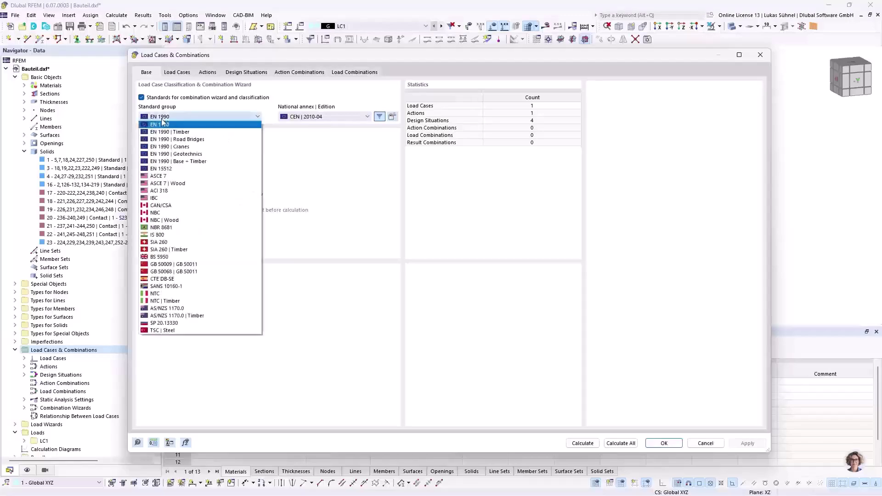
pyautogui.click(164, 118)
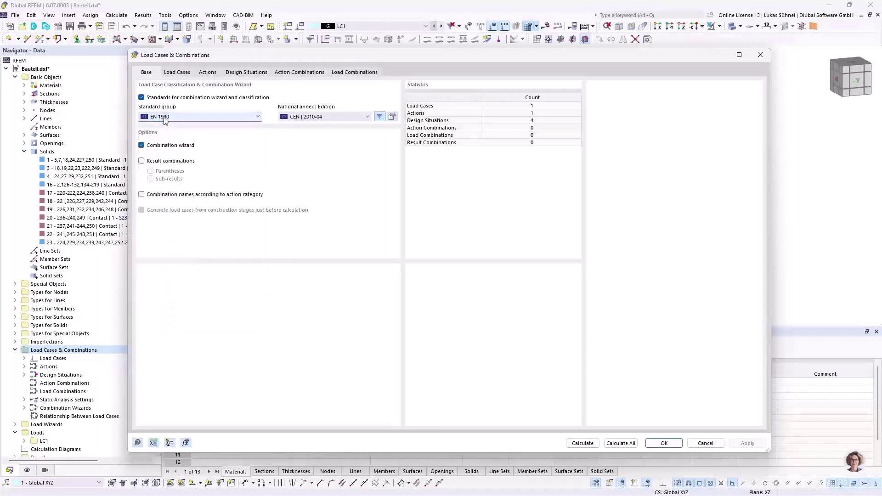
pyautogui.click(355, 117)
pyautogui.click(333, 118)
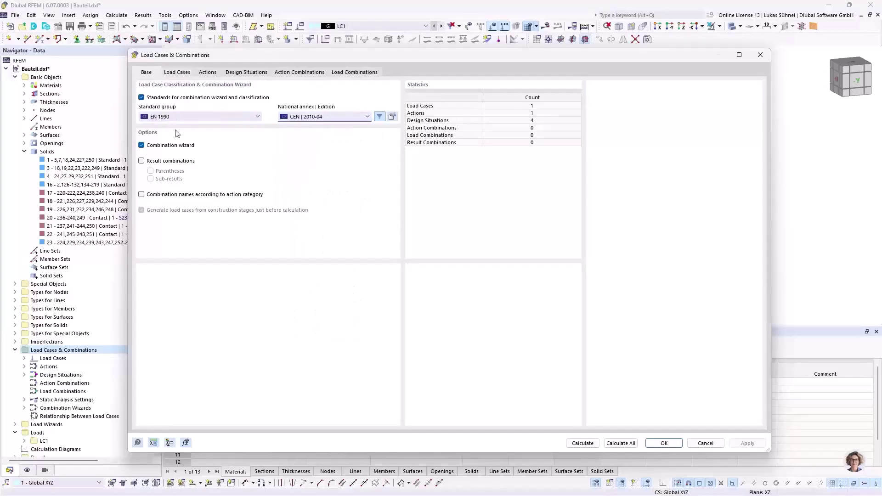
# Review the settings of load case LC1 and compare them with the loaded model.
pyautogui.hotkey('ctrl', 'Tab')
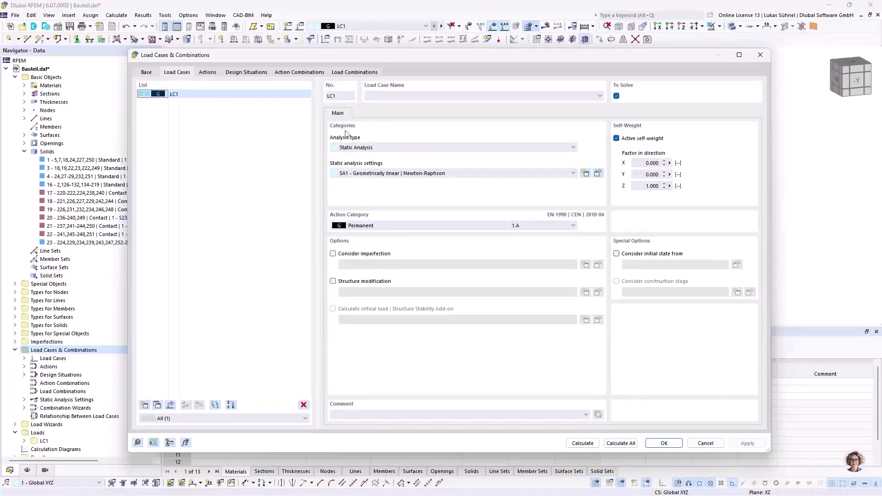
pyautogui.moveTo(360, 57); pyautogui.dragTo(341, 216)
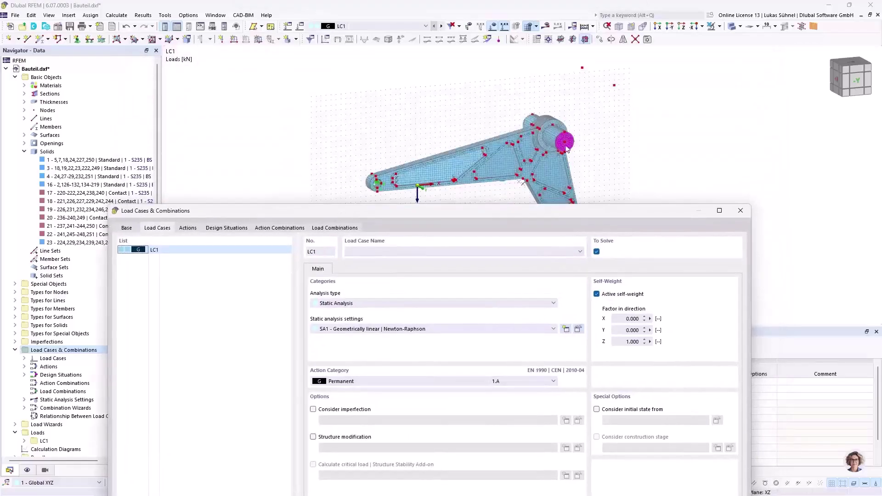
pyautogui.moveTo(437, 207); pyautogui.dragTo(415, 100)
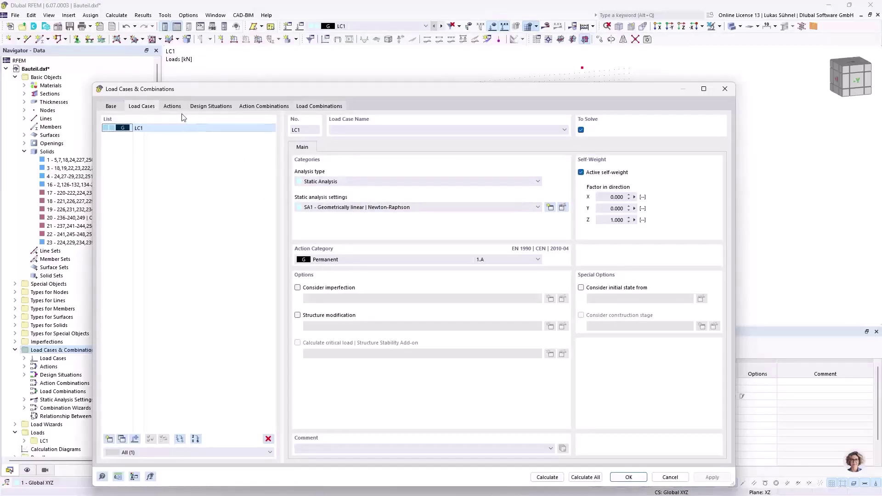
# Delete the SLS design situations DS2 to DS4, keeping only the ULS situation DS1.
pyautogui.click(203, 110)
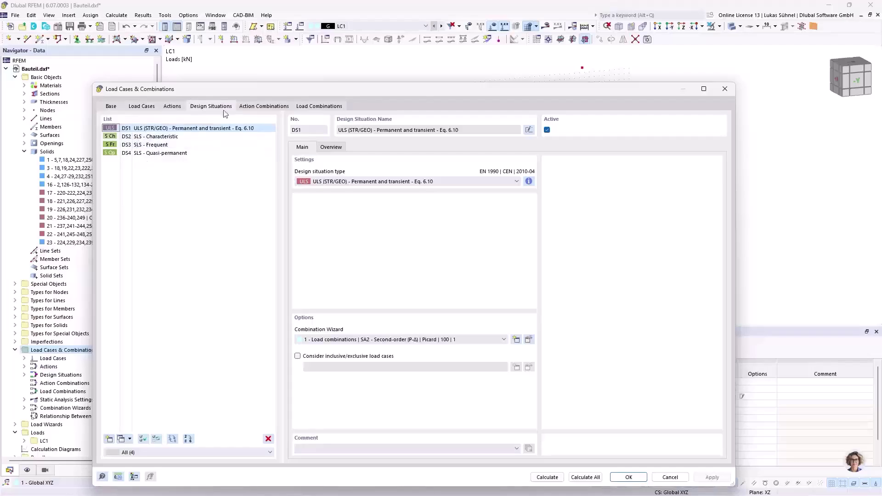
pyautogui.moveTo(238, 92); pyautogui.dragTo(256, 56)
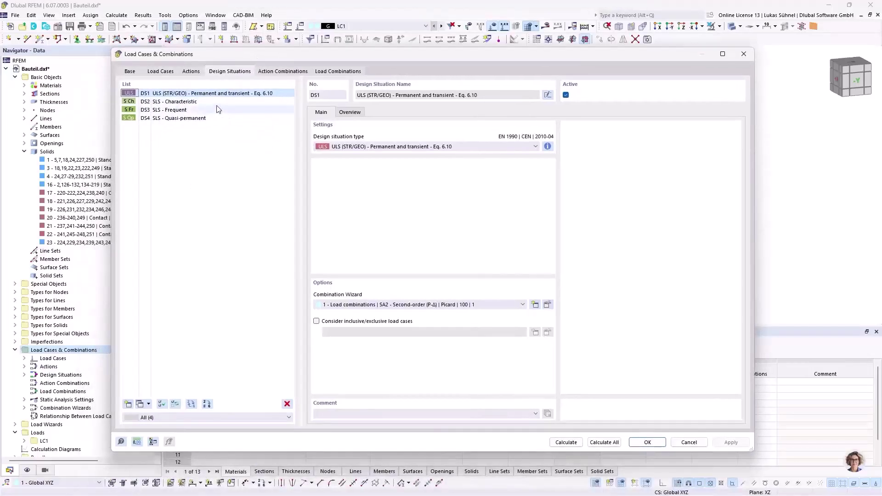
pyautogui.click(196, 101)
pyautogui.keyDown('shift'); pyautogui.click(193, 119); pyautogui.keyUp('shift')
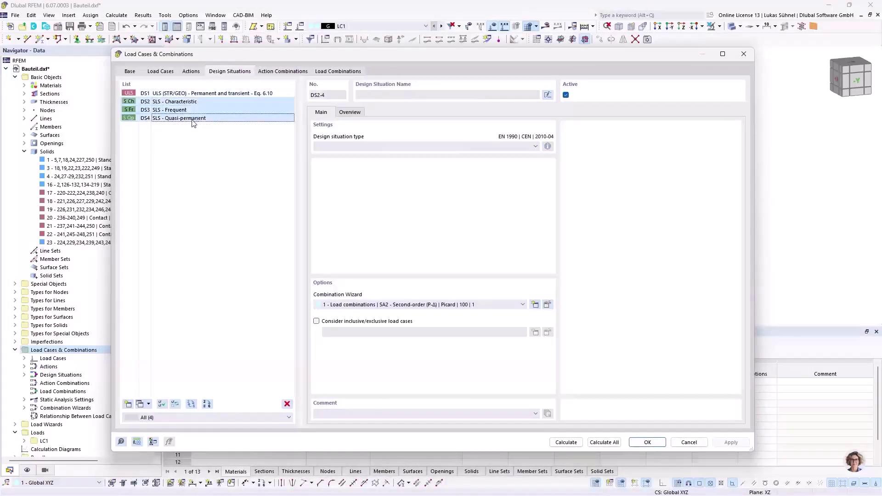
pyautogui.click(286, 403)
pyautogui.click(450, 282)
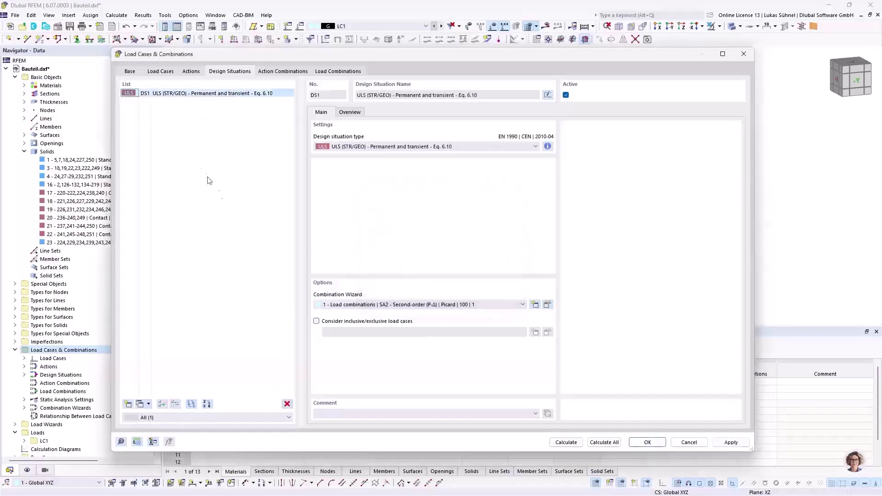
# Review the combination rule for DS1, generate and check load combination CO1 with its LC1 assignment, and accept the load settings.
pyautogui.click(547, 146)
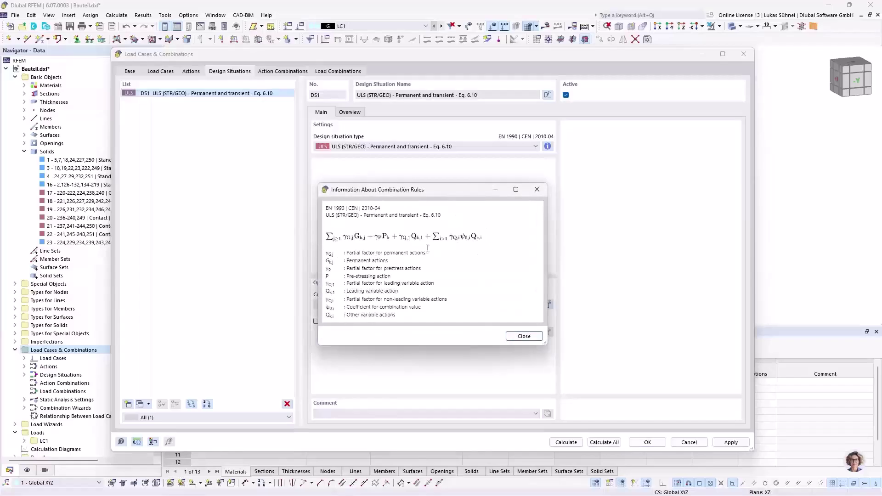
pyautogui.click(537, 190)
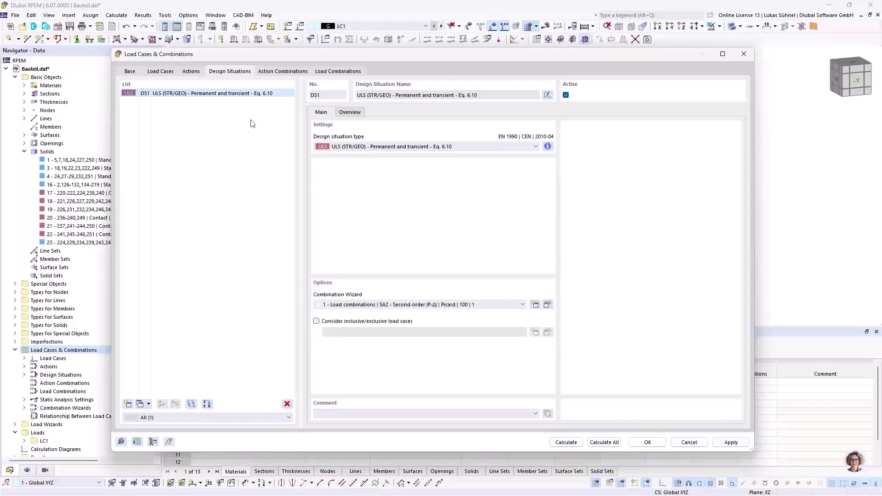
pyautogui.click(338, 71)
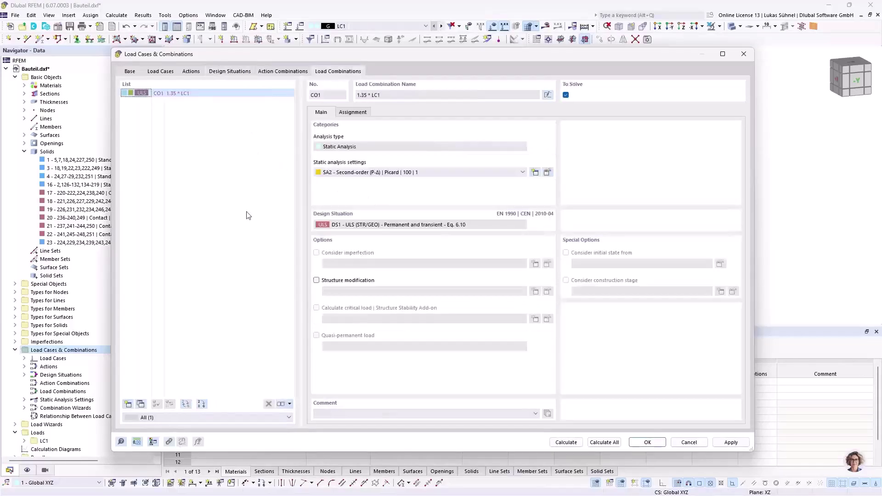
pyautogui.click(354, 112)
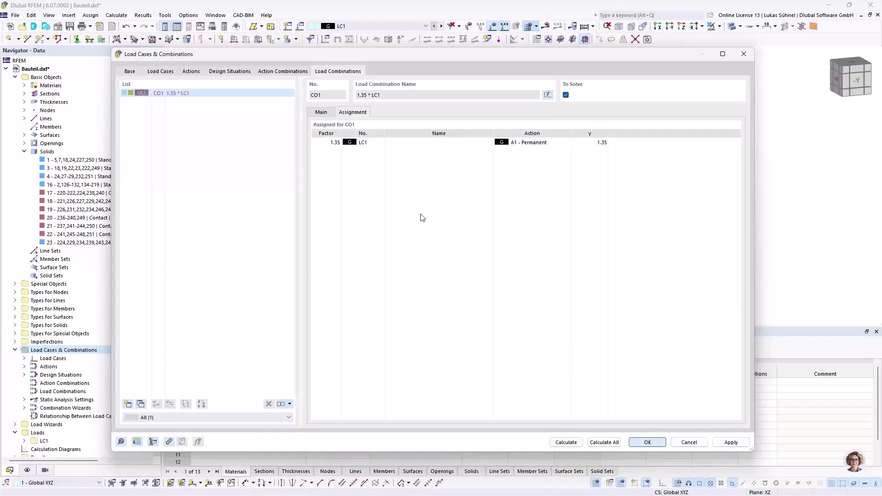
pyautogui.press('Return')
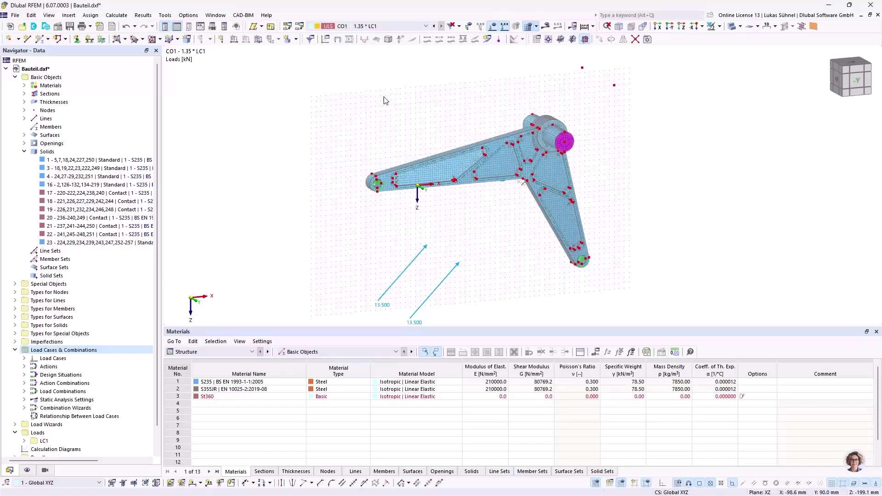
pyautogui.moveTo(393, 100); pyautogui.dragTo(378, 92, button='middle')
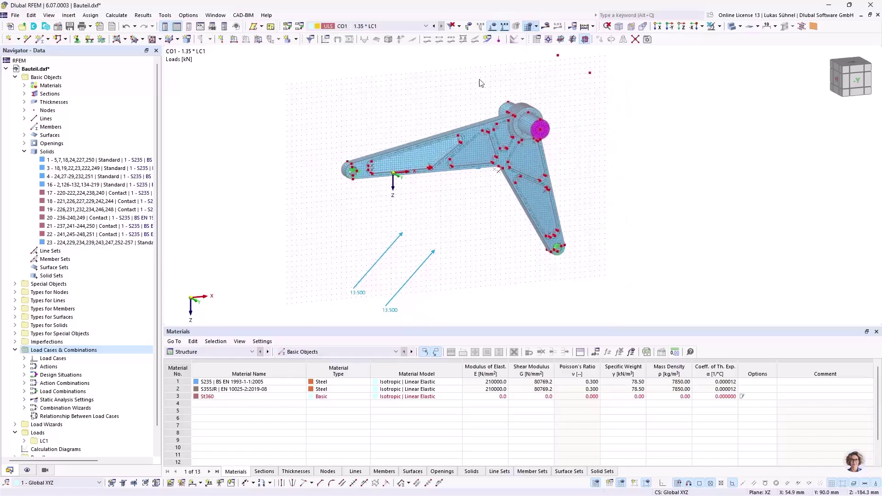
pyautogui.click(592, 26)
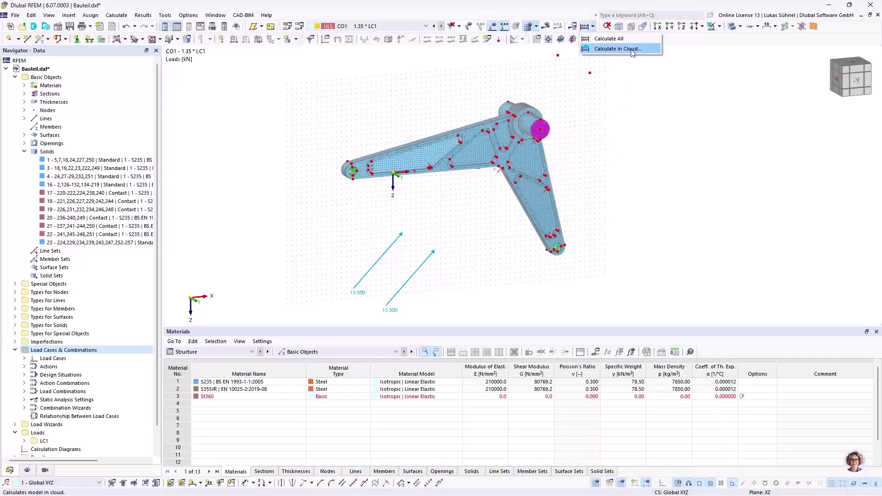
pyautogui.click(618, 100)
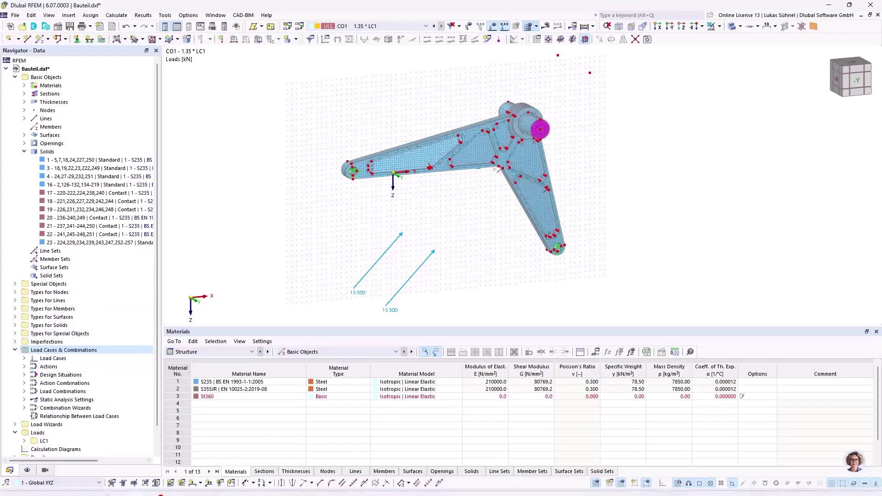
# Switch to the calculated model Versuch_1_elastisch.rf6 and display the global deformations |u| for CO1.
pyautogui.moveTo(136, 485)
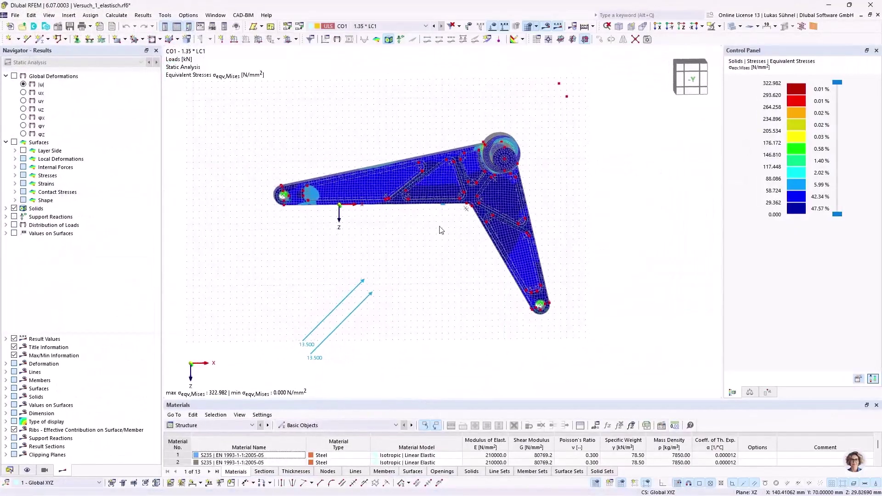
pyautogui.moveTo(403, 241)
pyautogui.keyDown('ctrl'); pyautogui.mouseDown(button='middle')
pyautogui.moveTo(419, 235)
pyautogui.moveTo(403, 252)
pyautogui.mouseUp(button='middle'); pyautogui.keyUp('ctrl')
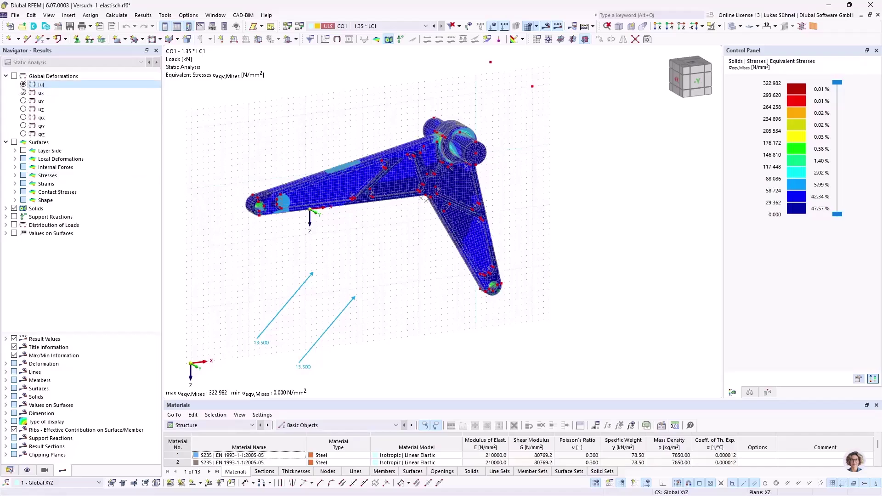
pyautogui.click(55, 84)
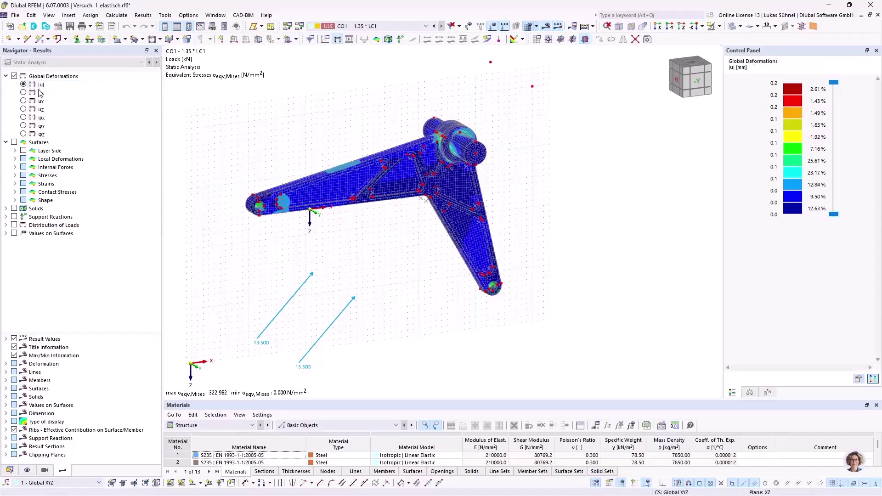
pyautogui.keyDown('ctrl'); pyautogui.moveTo(291, 133); pyautogui.dragTo(272, 121, button='middle'); pyautogui.keyUp('ctrl')
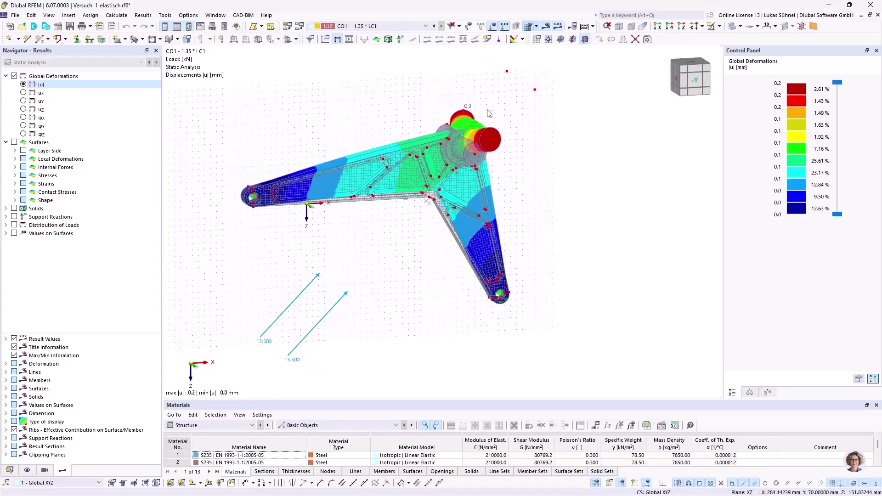
pyautogui.scroll(2, 489, 113)
pyautogui.keyDown('ctrl'); pyautogui.moveTo(526, 139); pyautogui.dragTo(555, 163, button='middle'); pyautogui.keyUp('ctrl')
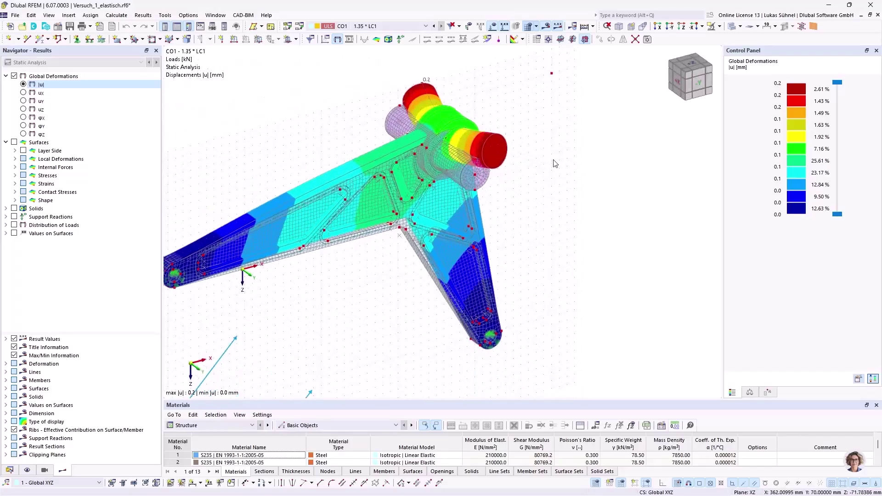
# Hide the mesh in the model display and examine the displacements |u| around the pin and hub.
pyautogui.click(28, 470)
pyautogui.scroll(-12, 22, 274)
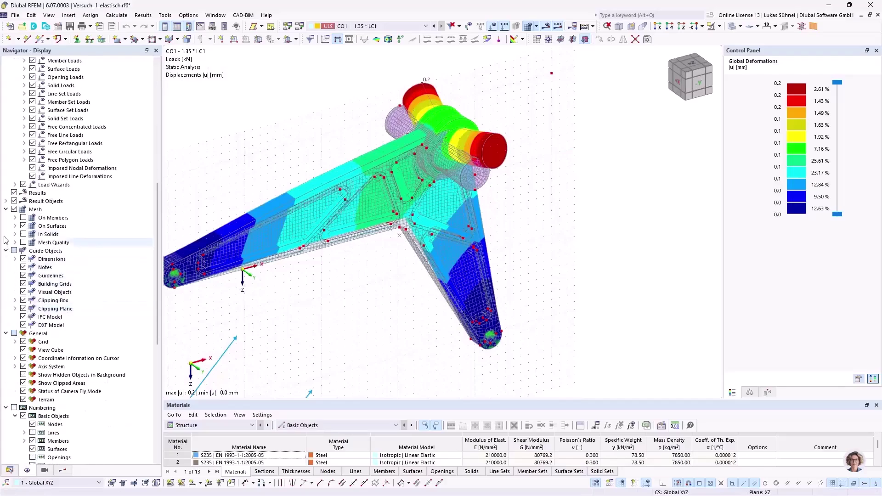
pyautogui.click(13, 211)
pyautogui.click(14, 209)
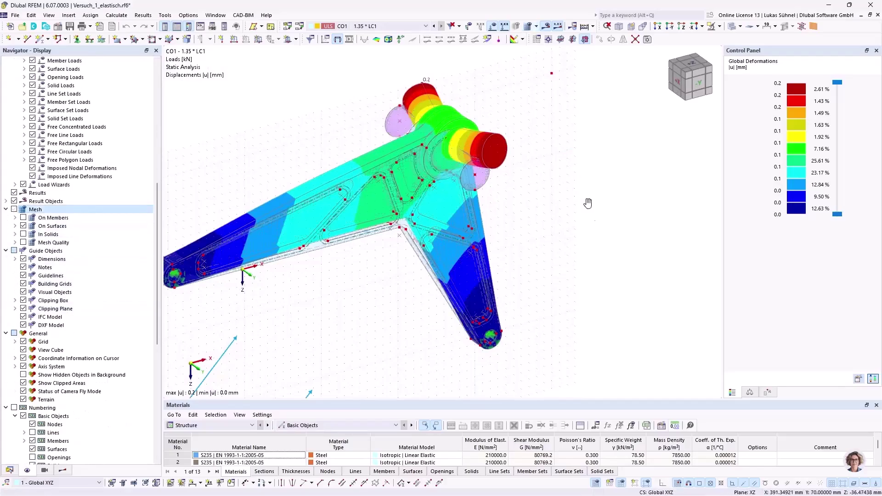
pyautogui.keyDown('ctrl'); pyautogui.moveTo(551, 179); pyautogui.dragTo(528, 194, button='middle'); pyautogui.keyUp('ctrl')
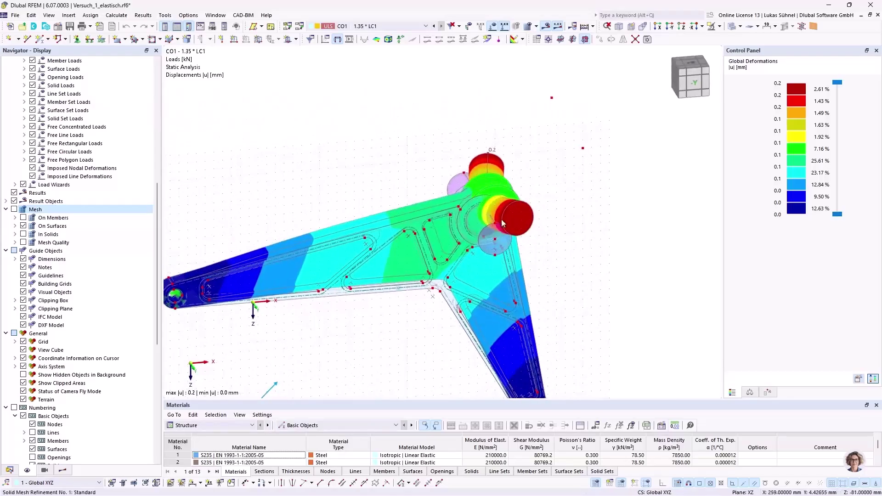
pyautogui.scroll(3, 503, 212)
pyautogui.keyDown('ctrl'); pyautogui.moveTo(635, 275); pyautogui.dragTo(620, 262, button='middle'); pyautogui.keyUp('ctrl')
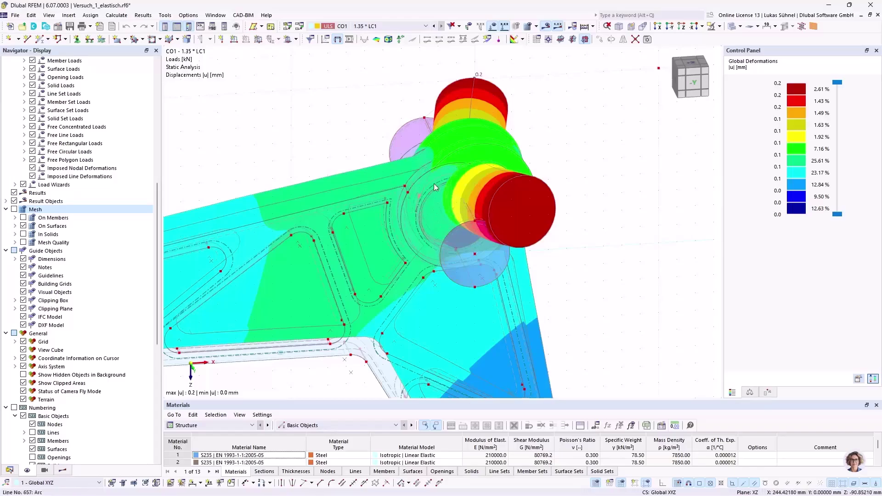
pyautogui.scroll(-2, 457, 195)
pyautogui.keyDown('ctrl'); pyautogui.moveTo(537, 205); pyautogui.dragTo(562, 189, button='middle'); pyautogui.keyUp('ctrl')
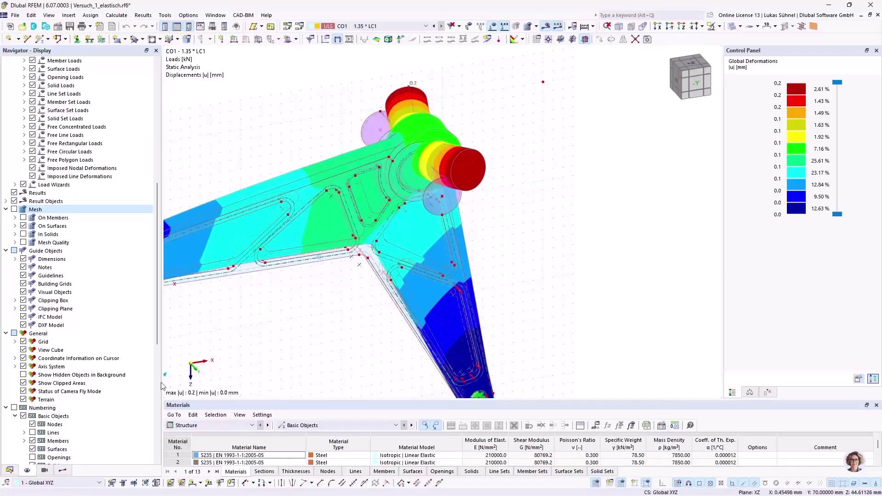
# Display the von Mises equivalent stresses of the solids in place of the global deformations.
pyautogui.click(62, 470)
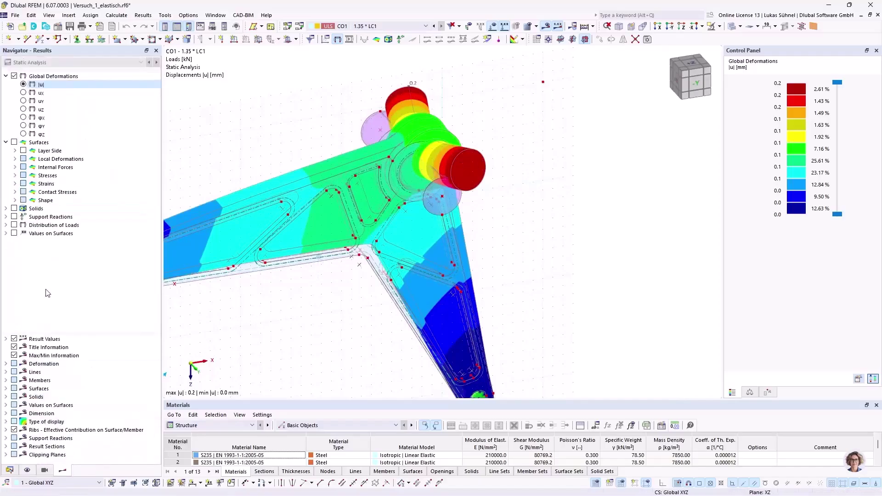
pyautogui.click(5, 143)
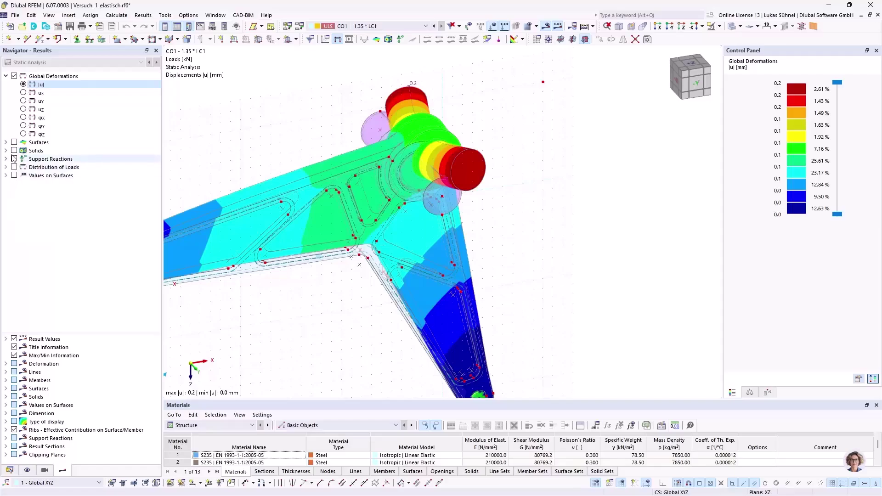
pyautogui.click(5, 150)
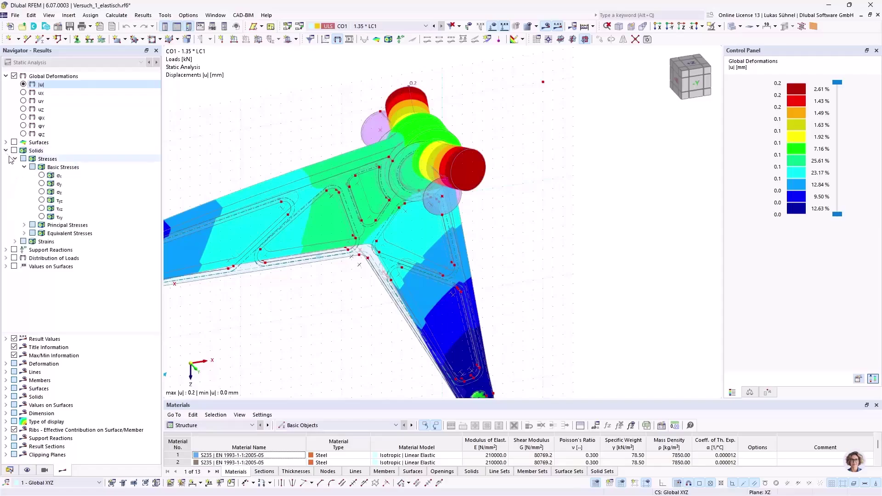
pyautogui.click(24, 234)
pyautogui.click(42, 242)
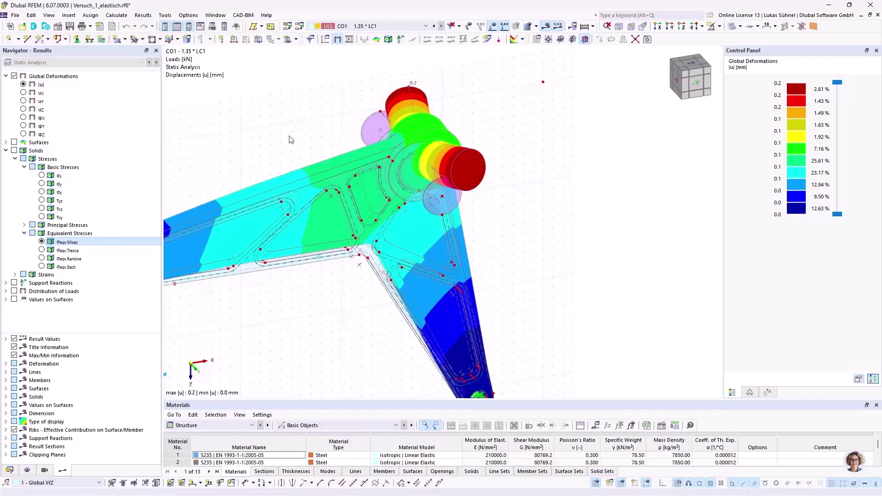
pyautogui.moveTo(323, 123); pyautogui.dragTo(423, 132, button='middle')
# Isolate hub solids 1, 3 and 4 using visibility by selected and related objects.
pyautogui.click(10, 470)
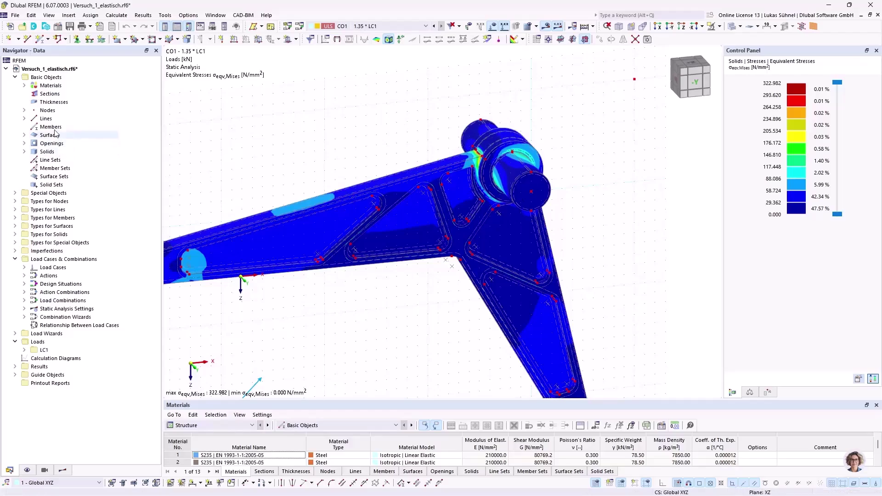
pyautogui.click(24, 152)
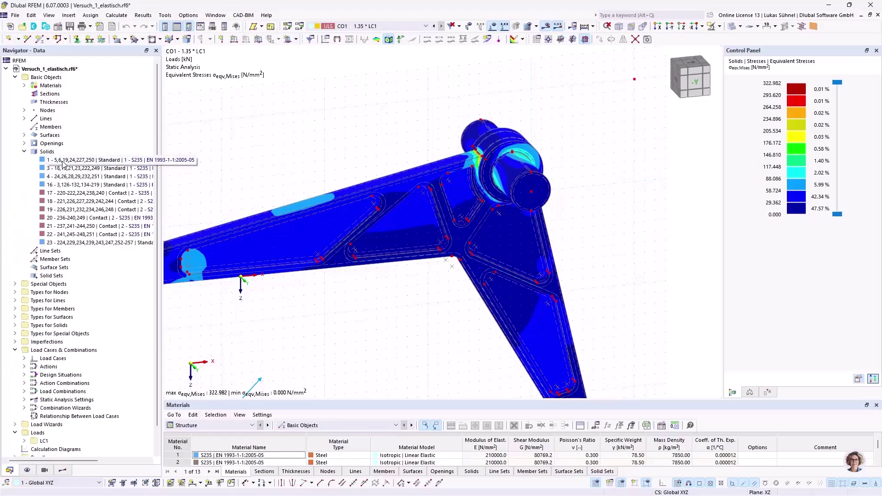
pyautogui.moveTo(63, 163); pyautogui.dragTo(58, 181)
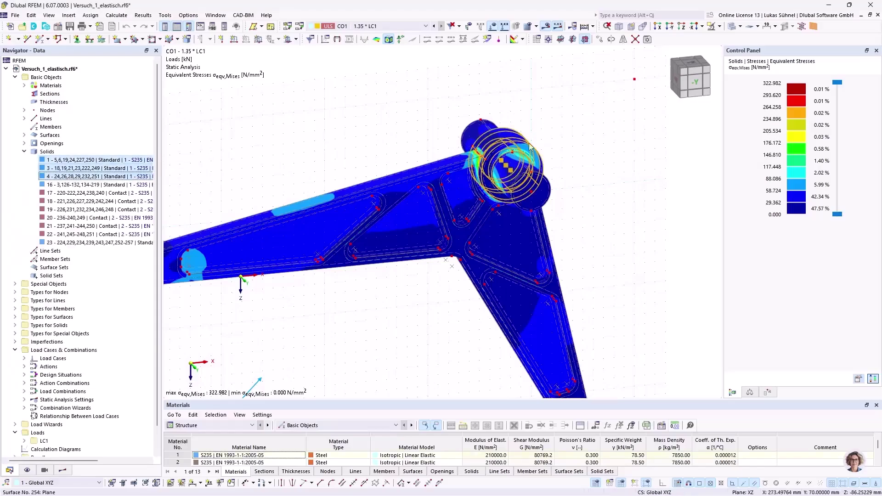
pyautogui.click(719, 26)
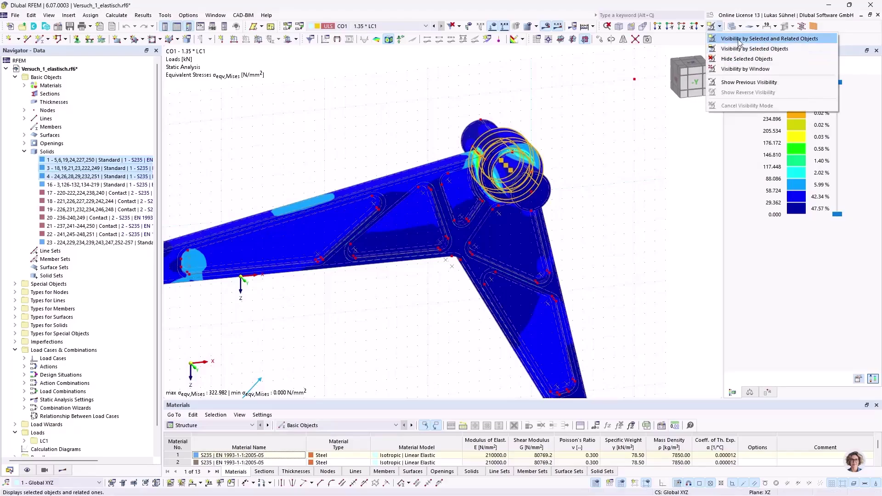
pyautogui.click(736, 40)
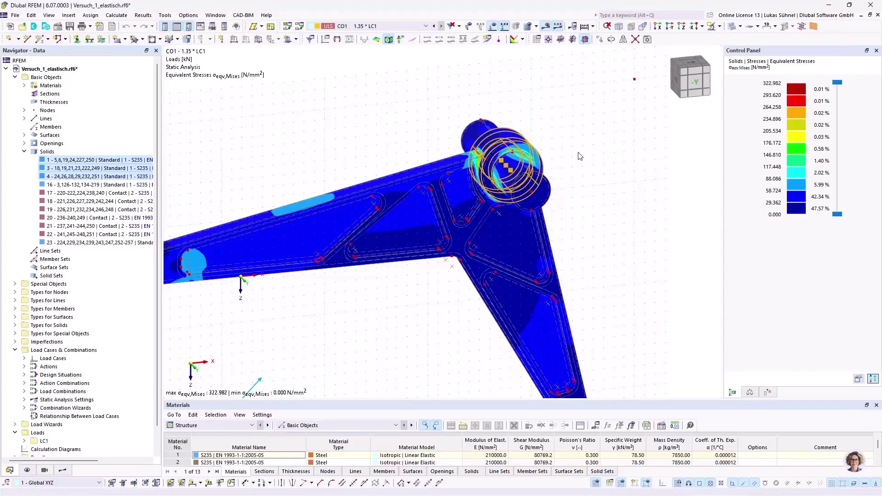
# Examine the von Mises stress distribution on the isolated hub ring's faces, bore and outer surface from both sides.
pyautogui.scroll(2, 574, 170)
pyautogui.moveTo(571, 173); pyautogui.dragTo(542, 155, button='middle')
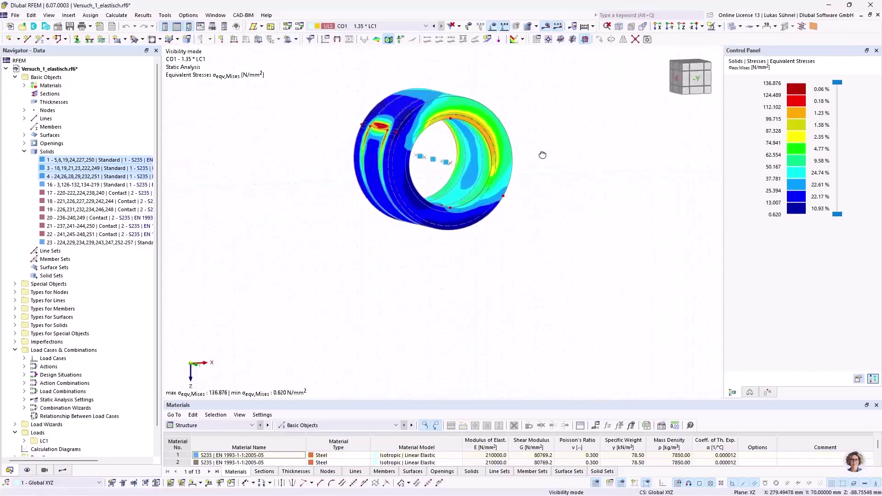
pyautogui.scroll(3, 469, 130)
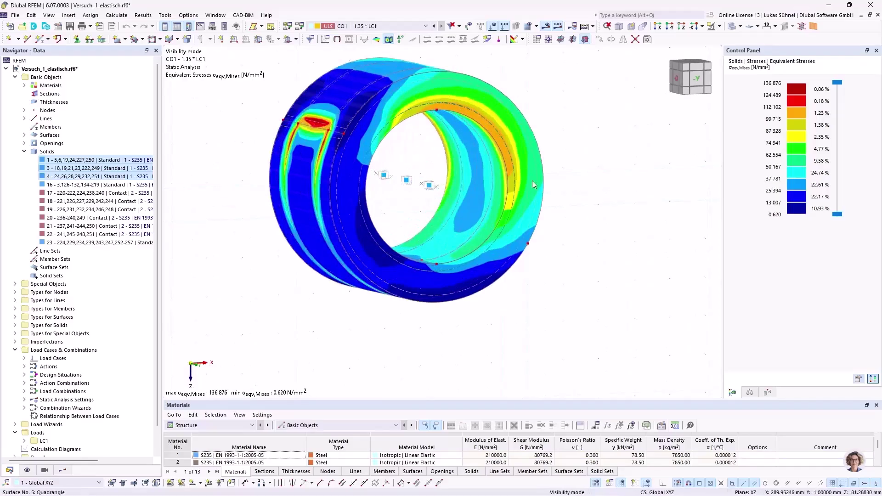
pyautogui.keyDown('ctrl'); pyautogui.moveTo(606, 141); pyautogui.dragTo(552, 157, button='middle'); pyautogui.keyUp('ctrl')
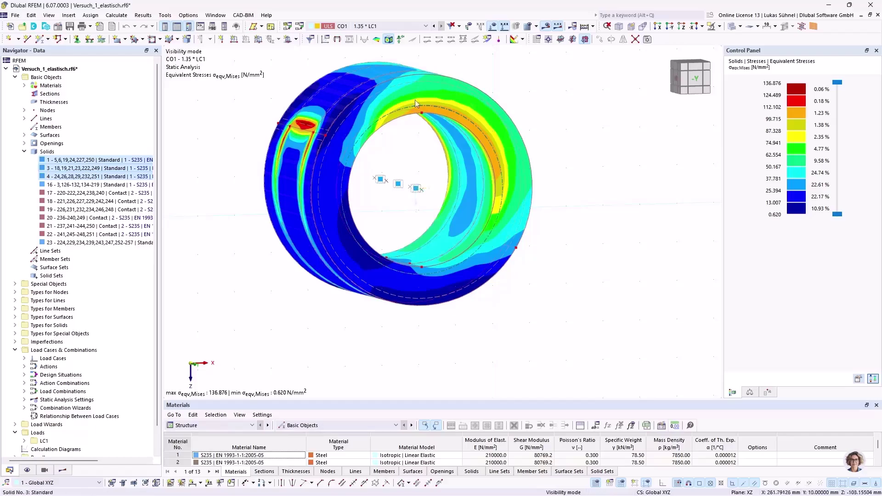
pyautogui.scroll(-2, 478, 136)
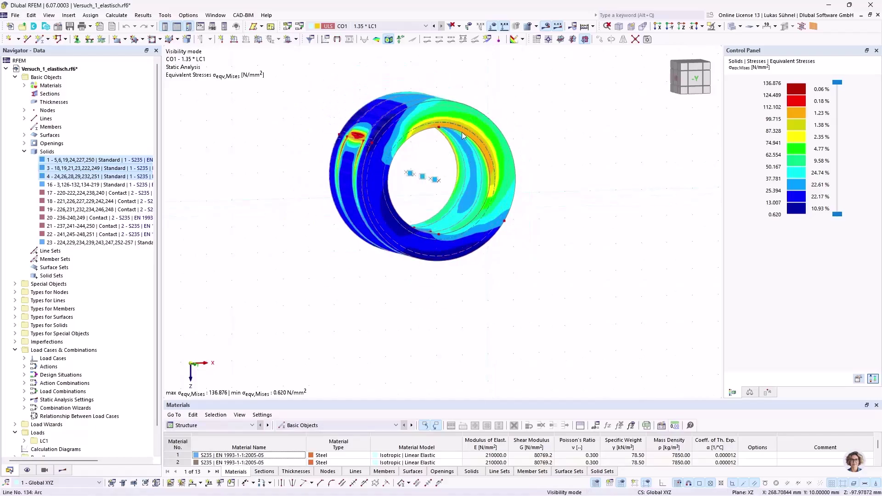
pyautogui.scroll(3, 456, 157)
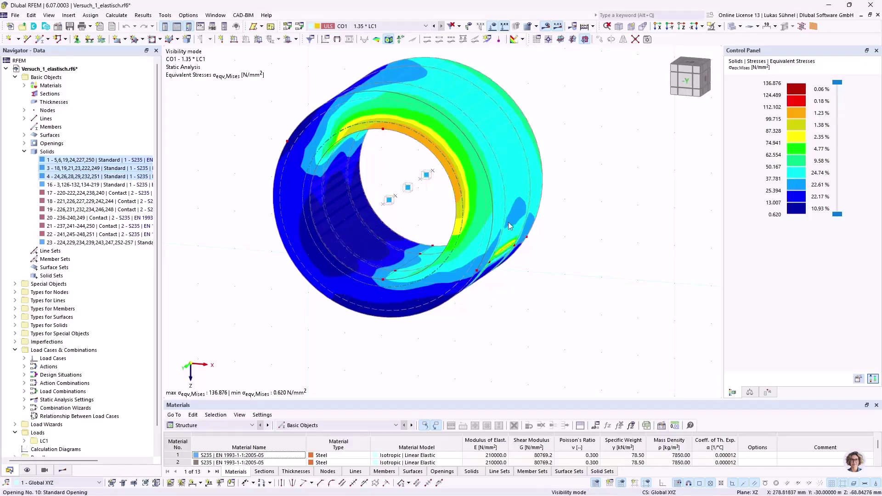
pyautogui.scroll(-2, 510, 221)
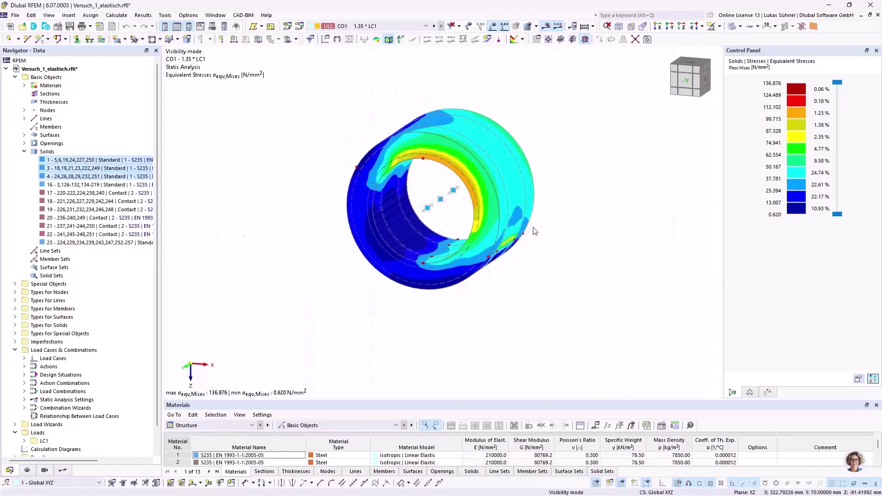
# Cancel the visibility mode to show the whole component and examine the von Mises stresses where the upper arm meets the hub.
pyautogui.click(719, 26)
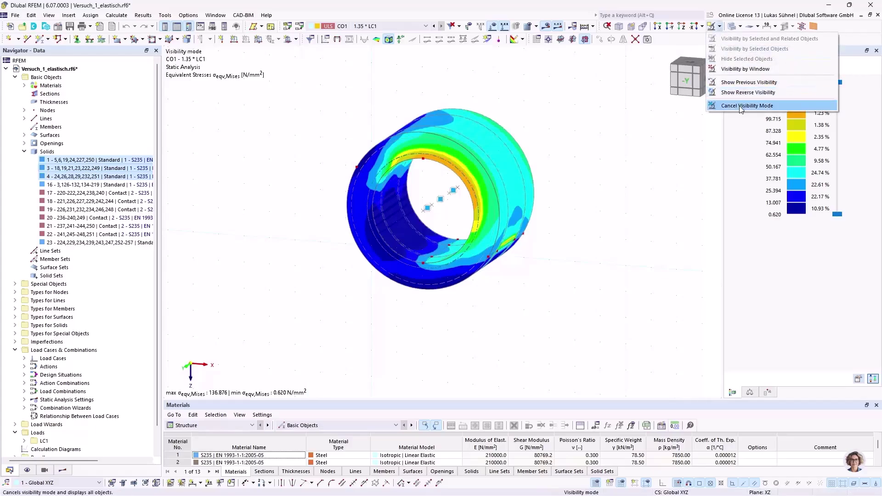
pyautogui.click(739, 106)
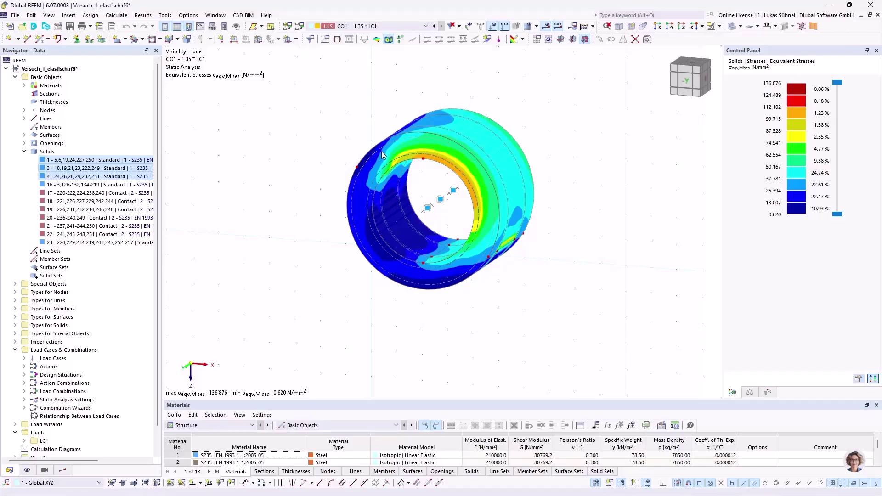
pyautogui.scroll(-5, 553, 161)
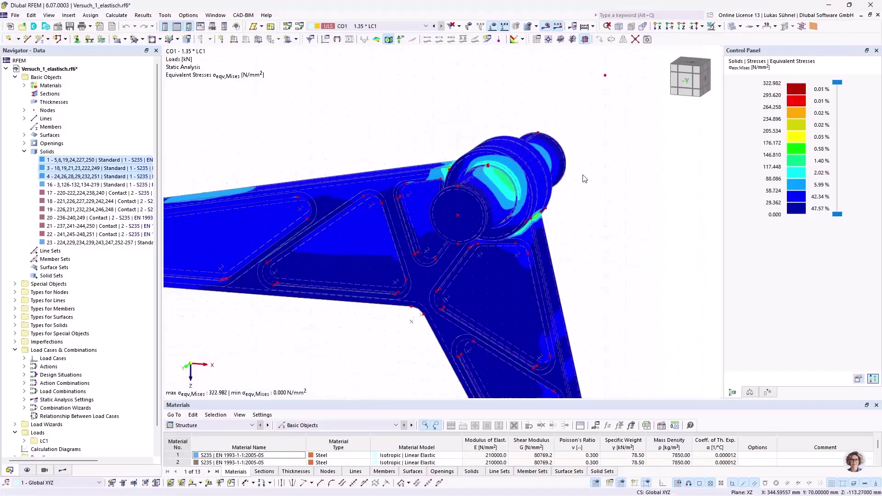
pyautogui.keyDown('ctrl'); pyautogui.moveTo(559, 183); pyautogui.dragTo(540, 187, button='middle'); pyautogui.keyUp('ctrl')
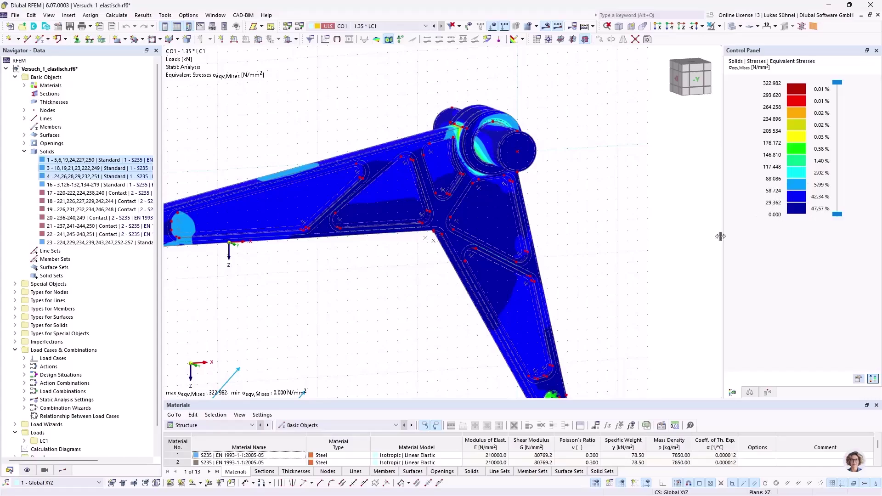
pyautogui.scroll(3, 269, 185)
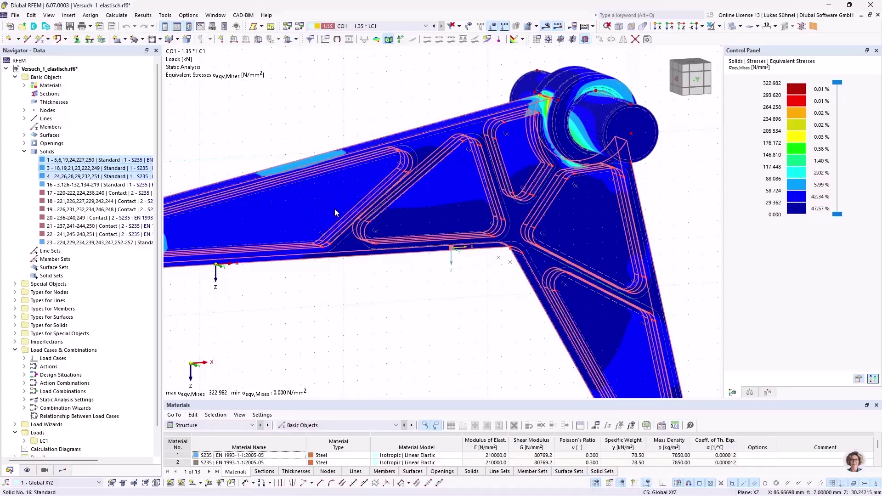
pyautogui.moveTo(476, 73); pyautogui.dragTo(390, 103, button='middle')
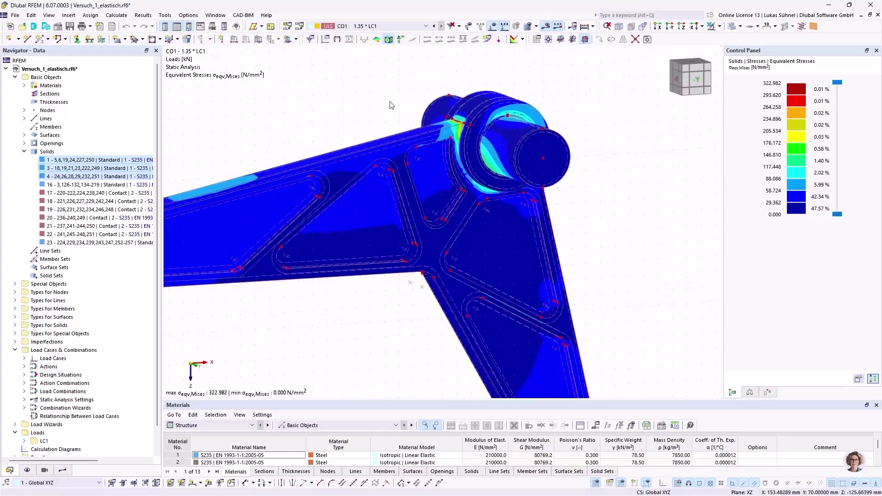
pyautogui.scroll(5, 445, 126)
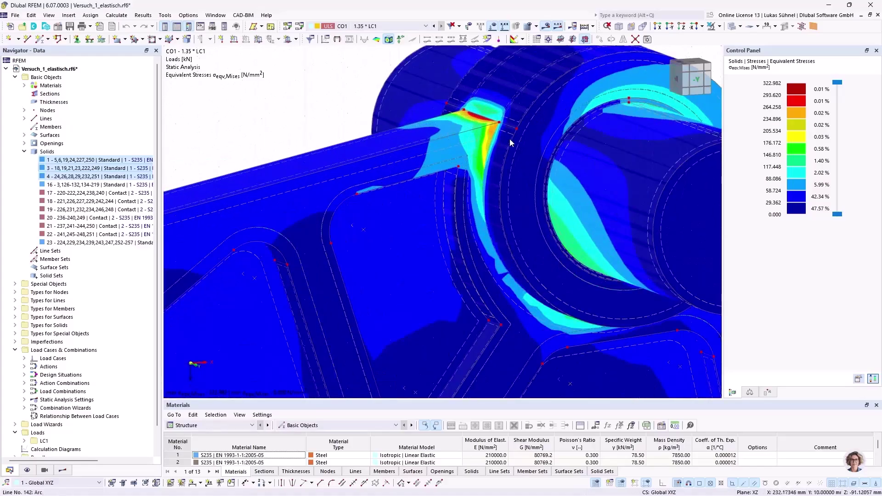
# Examine the von Mises stress peak along the upper arm's edge at the hub, close up, from front and oblique views.
pyautogui.scroll(-3, 414, 128)
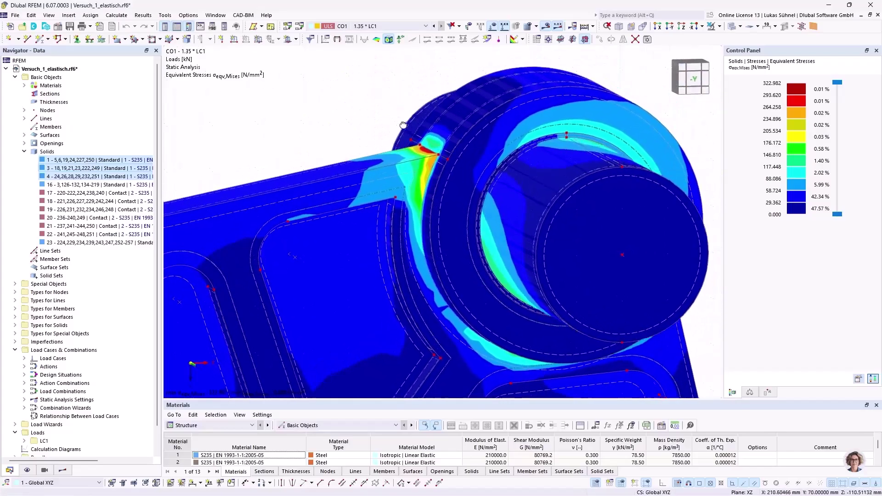
pyautogui.scroll(5, 401, 142)
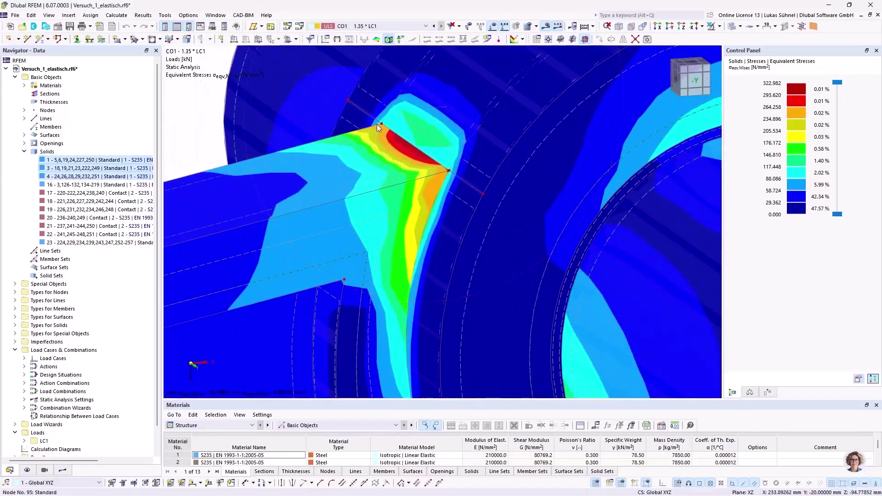
pyautogui.scroll(-5, 428, 163)
pyautogui.scroll(-6, 439, 170)
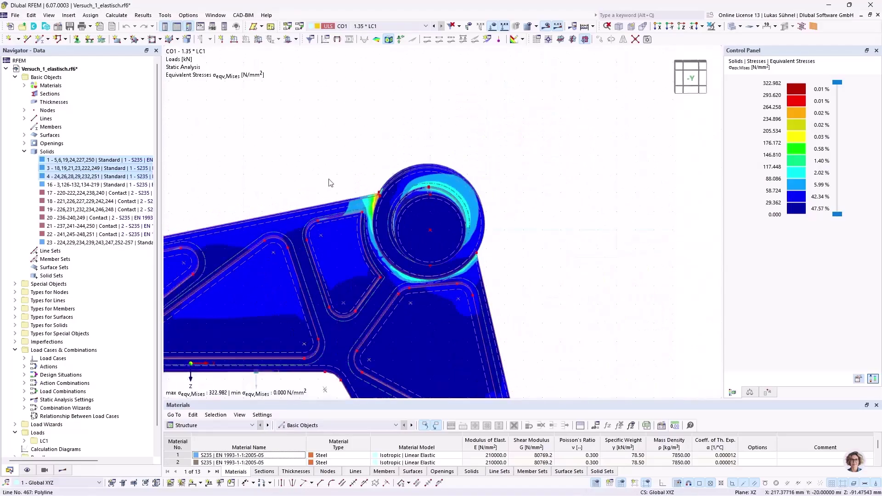
pyautogui.scroll(4, 329, 183)
pyautogui.keyDown('ctrl'); pyautogui.moveTo(321, 157); pyautogui.dragTo(339, 168, button='middle'); pyautogui.keyUp('ctrl')
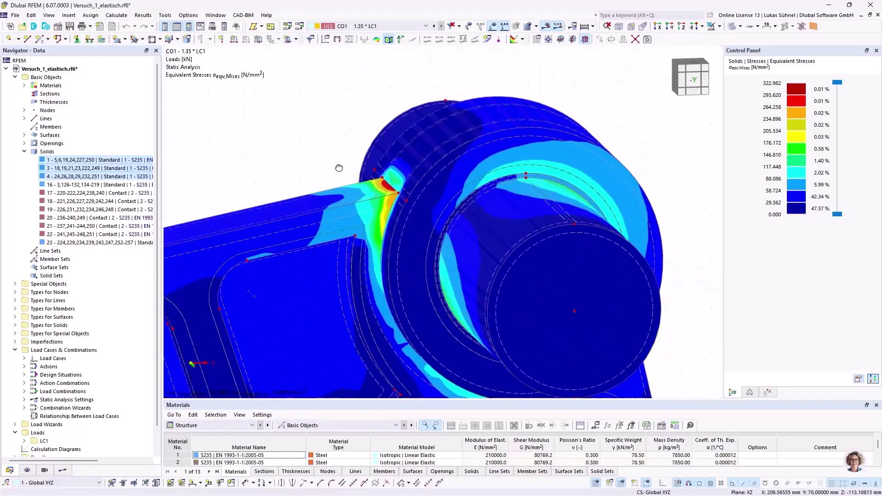
pyautogui.scroll(3, 363, 166)
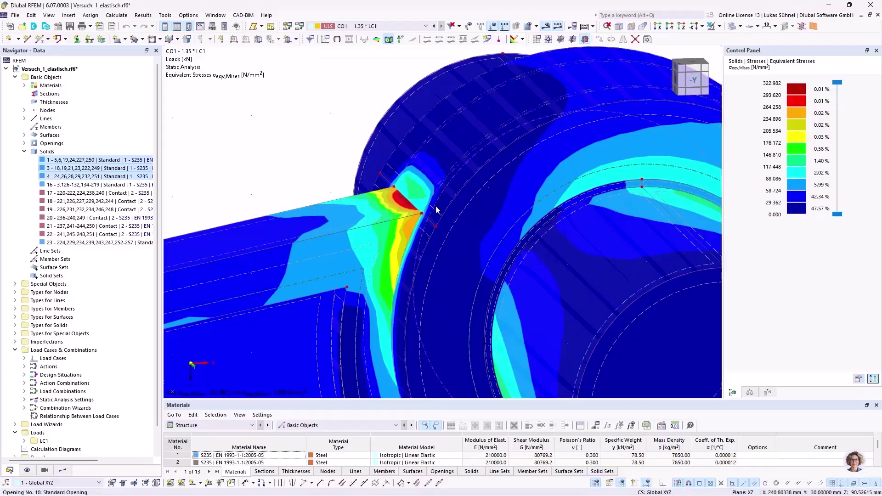
pyautogui.moveTo(412, 192); pyautogui.dragTo(391, 172, button='middle')
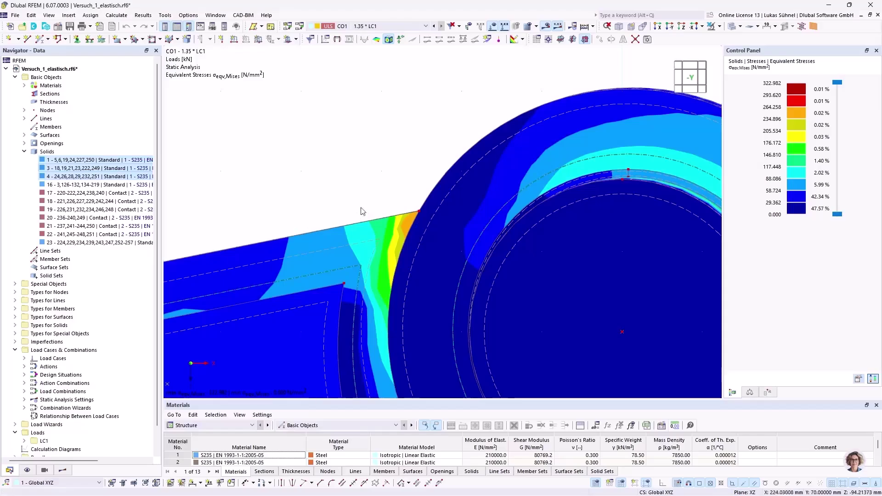
pyautogui.scroll(-2, 407, 147)
pyautogui.keyDown('ctrl'); pyautogui.moveTo(316, 123); pyautogui.dragTo(414, 159, button='middle'); pyautogui.keyUp('ctrl')
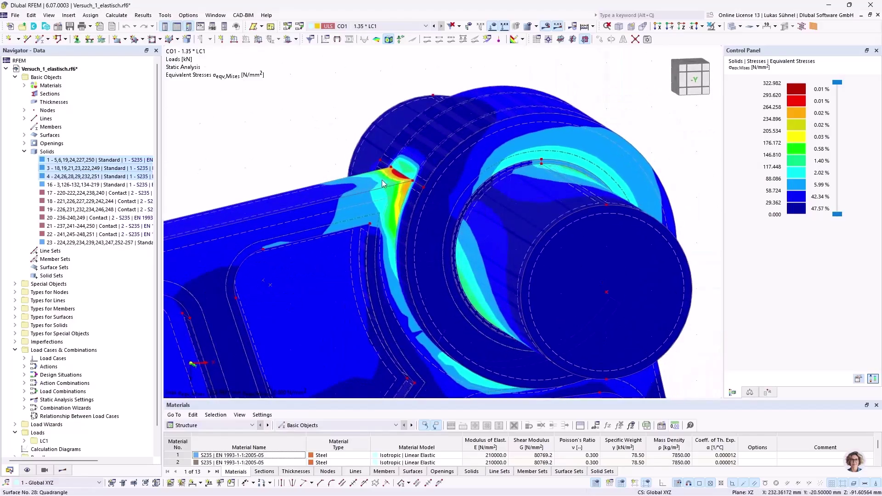
# Examine the von Mises stresses around the hub and across both arms of the whole component.
pyautogui.scroll(-2, 378, 179)
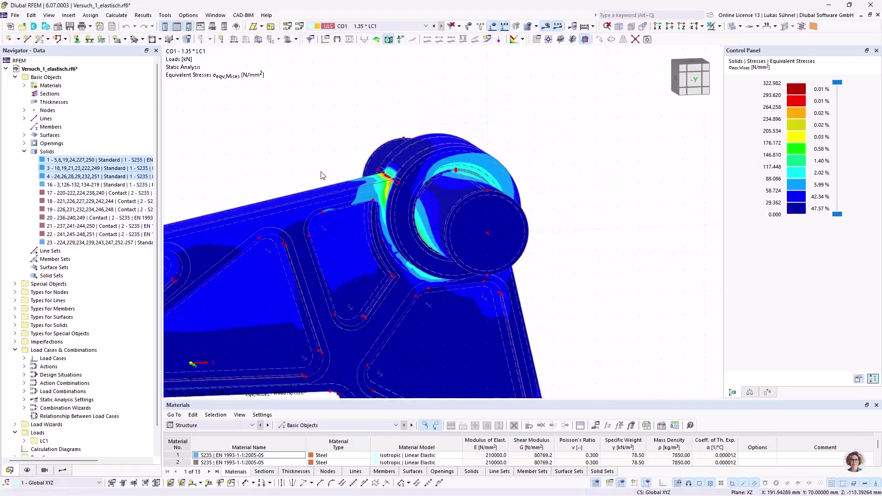
pyautogui.scroll(-2, 376, 178)
pyautogui.moveTo(376, 177); pyautogui.dragTo(387, 84, button='middle')
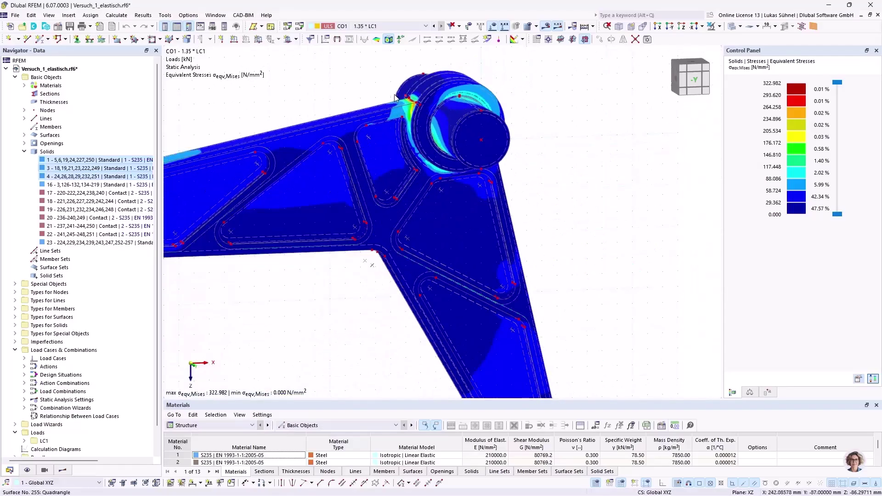
pyautogui.scroll(4, 413, 102)
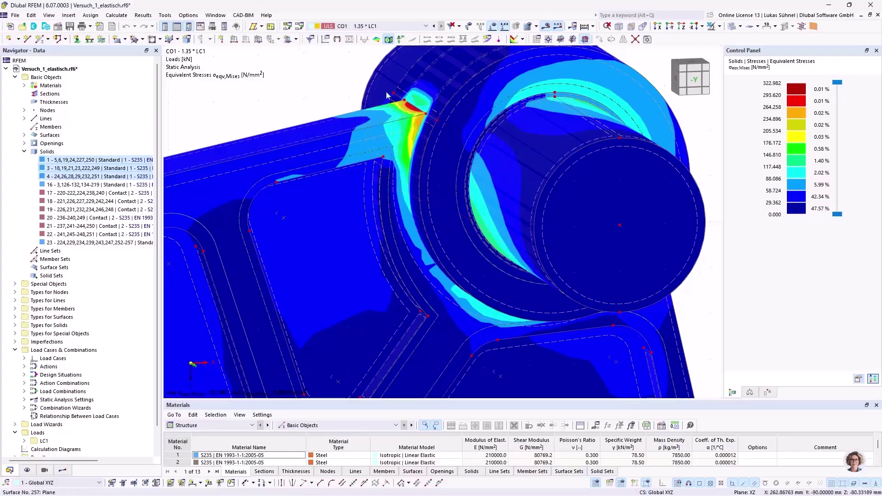
pyautogui.scroll(-3, 413, 120)
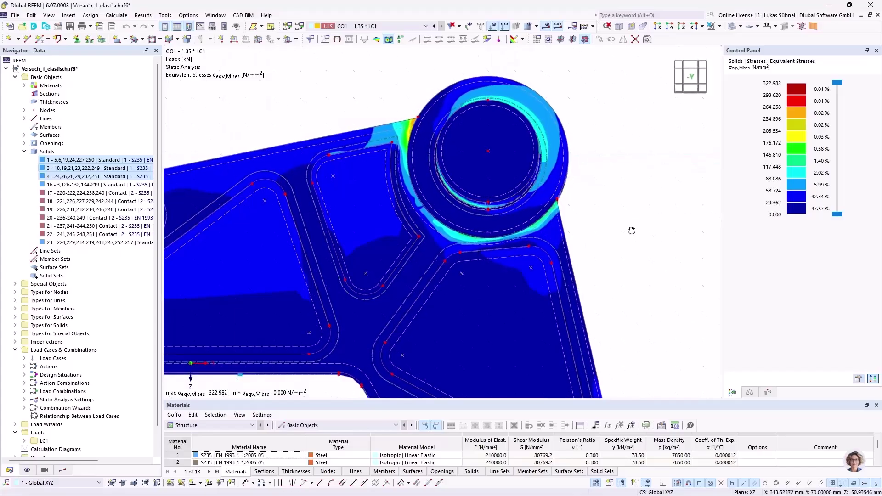
pyautogui.keyDown('ctrl'); pyautogui.moveTo(354, 243); pyautogui.dragTo(414, 175, button='middle'); pyautogui.keyUp('ctrl')
pyautogui.scroll(-3, 407, 222)
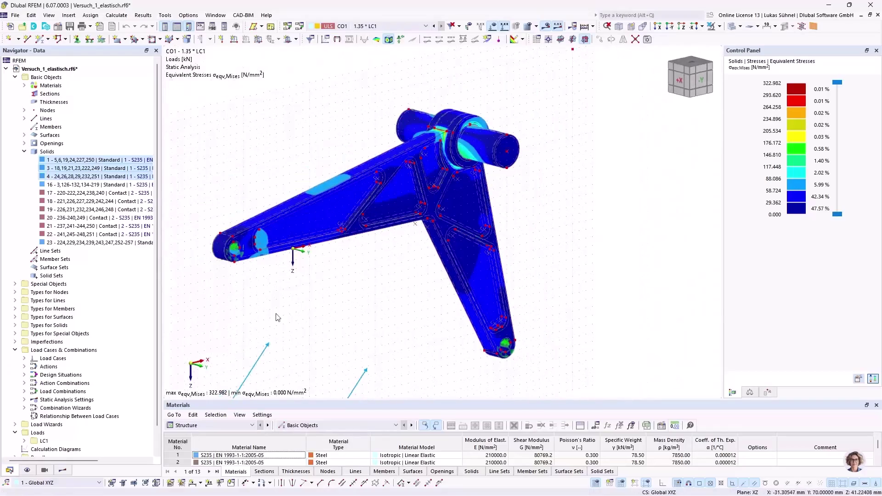
pyautogui.click(61, 471)
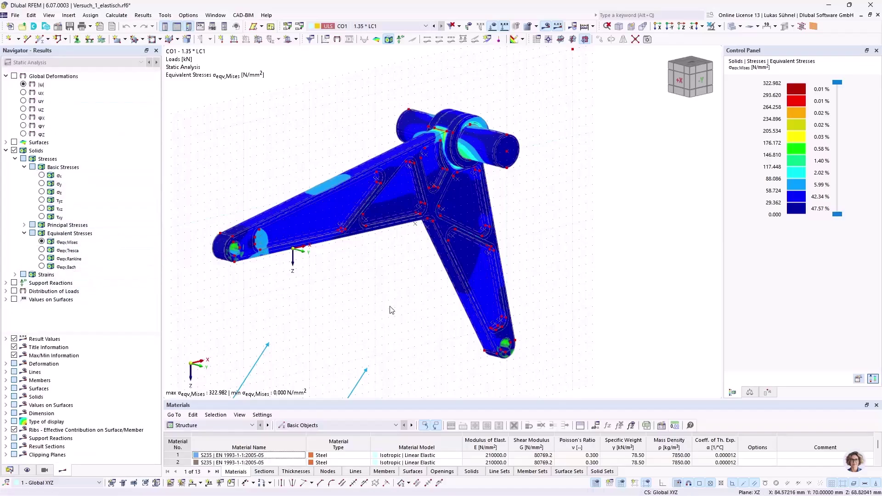
pyautogui.keyDown('ctrl'); pyautogui.moveTo(357, 283); pyautogui.dragTo(377, 292, button='middle'); pyautogui.keyUp('ctrl')
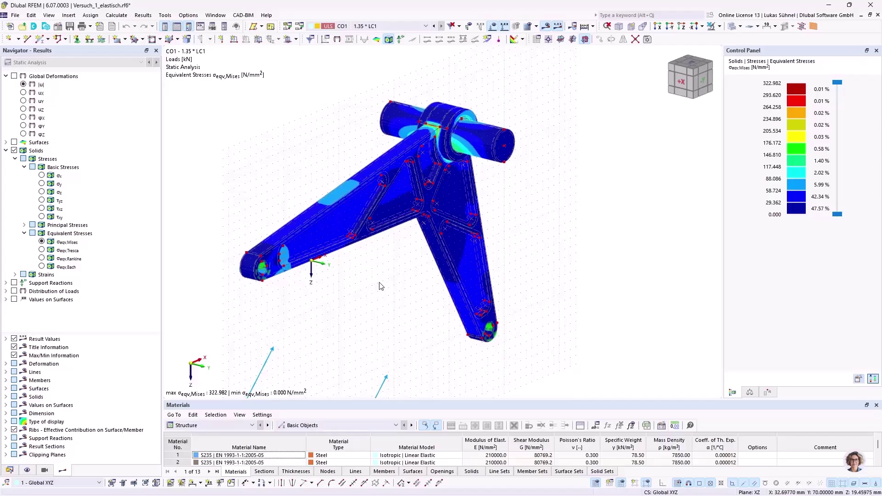
# Enlarge the table area and activate the Stress-Strain Analysis design add-on in the model's base data.
pyautogui.moveTo(400, 400); pyautogui.dragTo(397, 343)
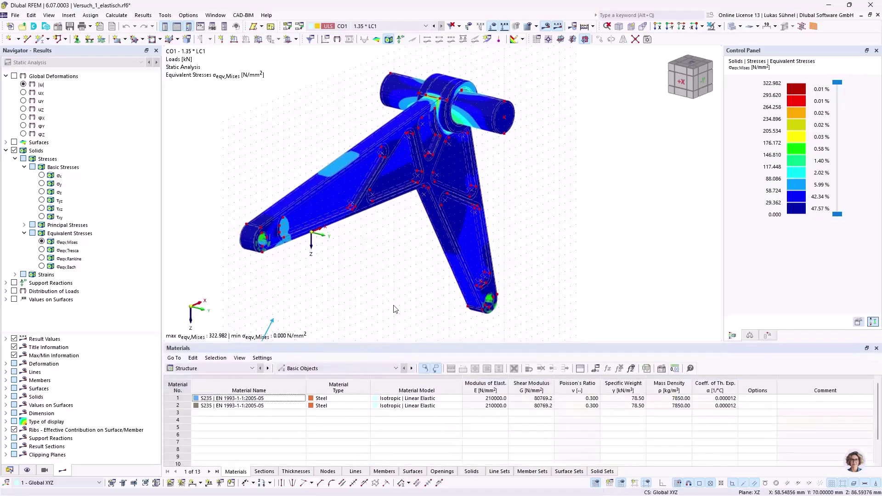
pyautogui.keyDown('ctrl'); pyautogui.moveTo(395, 309); pyautogui.dragTo(377, 294, button='middle'); pyautogui.keyUp('ctrl')
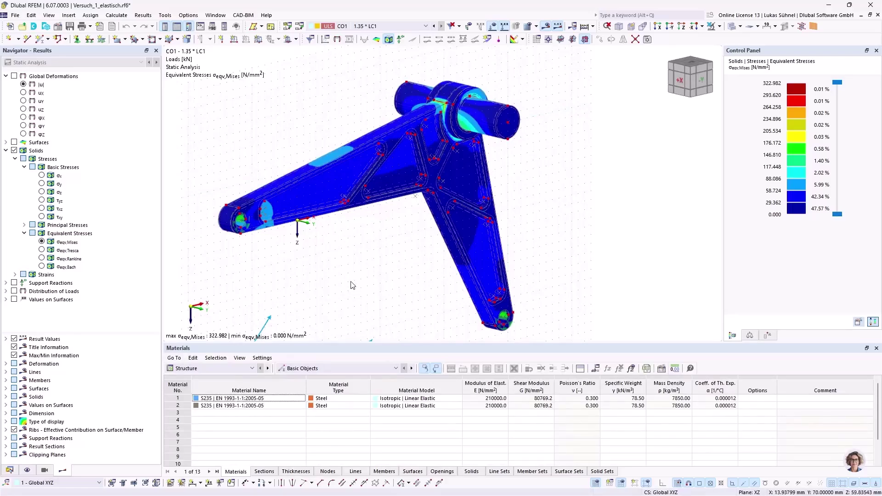
pyautogui.click(10, 469)
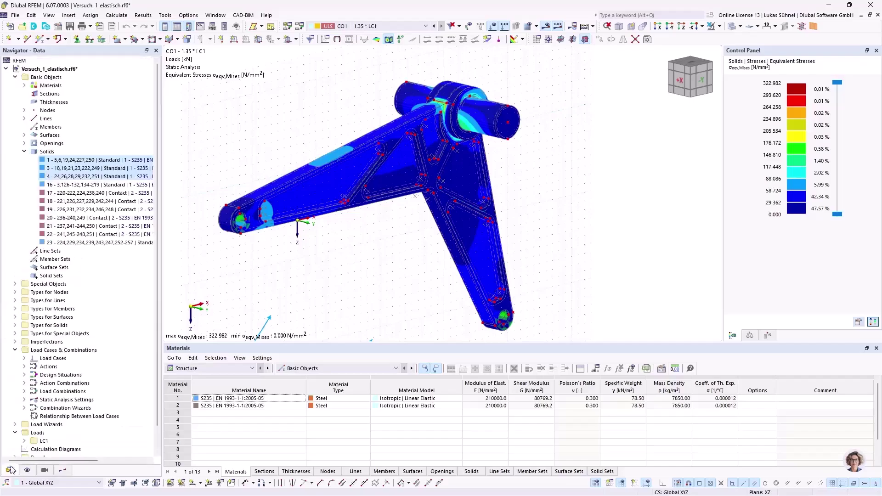
pyautogui.rightClick(65, 72)
pyautogui.click(181, 194)
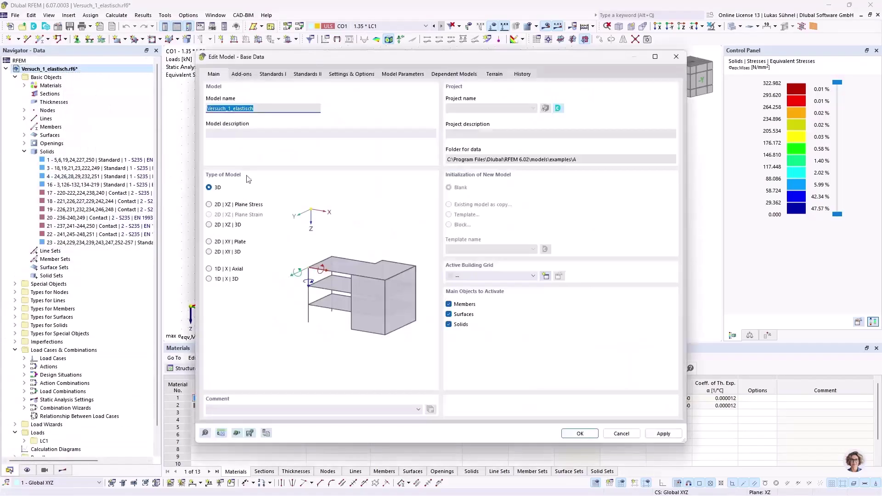
pyautogui.click(242, 75)
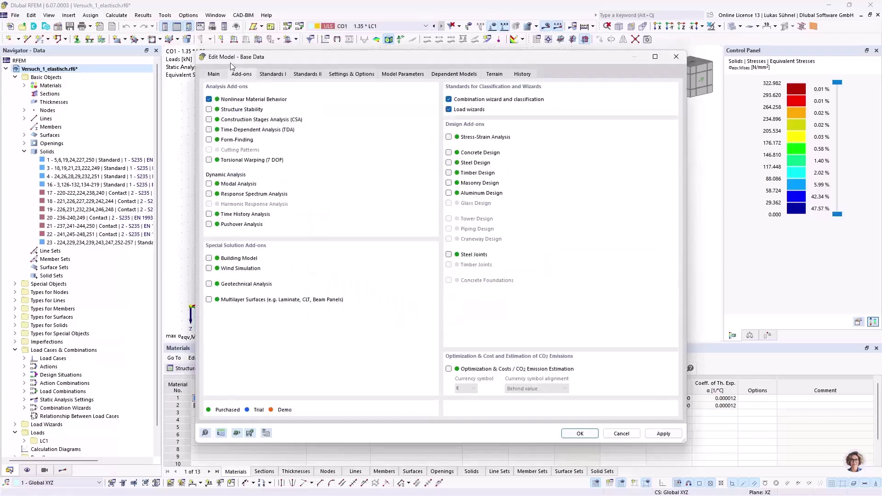
pyautogui.click(466, 139)
pyautogui.click(586, 434)
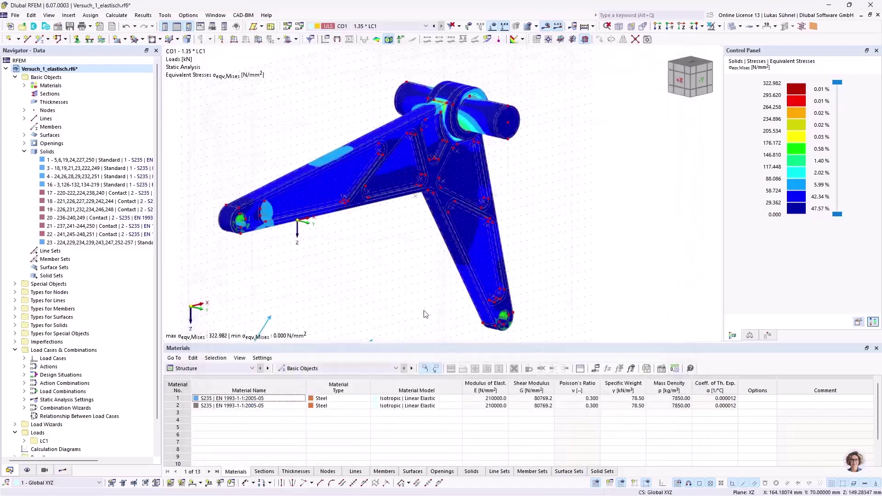
# Show the Stress-Strain Analysis input data and exclude all surfaces from the objects to analyze for stresses.
pyautogui.click(208, 369)
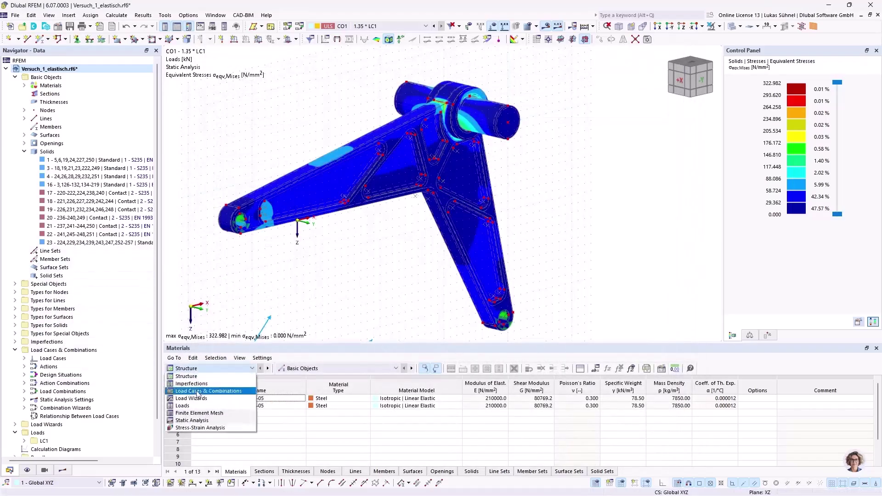
pyautogui.click(206, 427)
pyautogui.moveTo(277, 343); pyautogui.dragTo(276, 308)
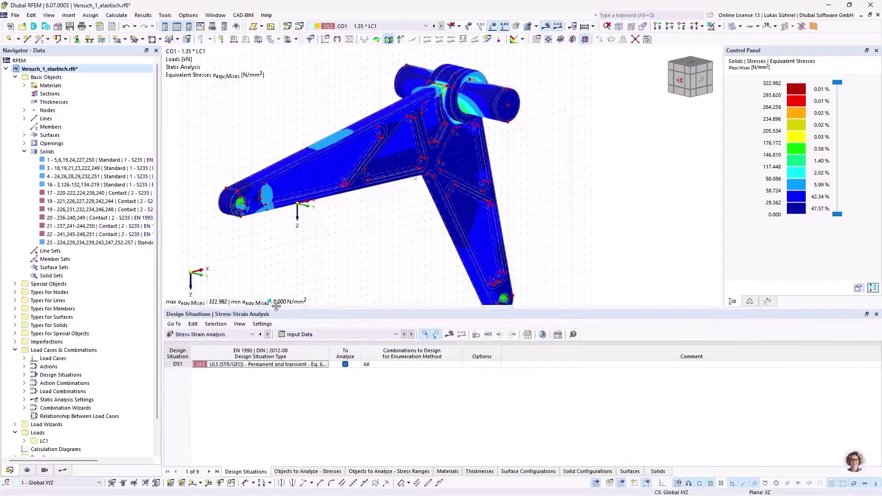
pyautogui.click(322, 471)
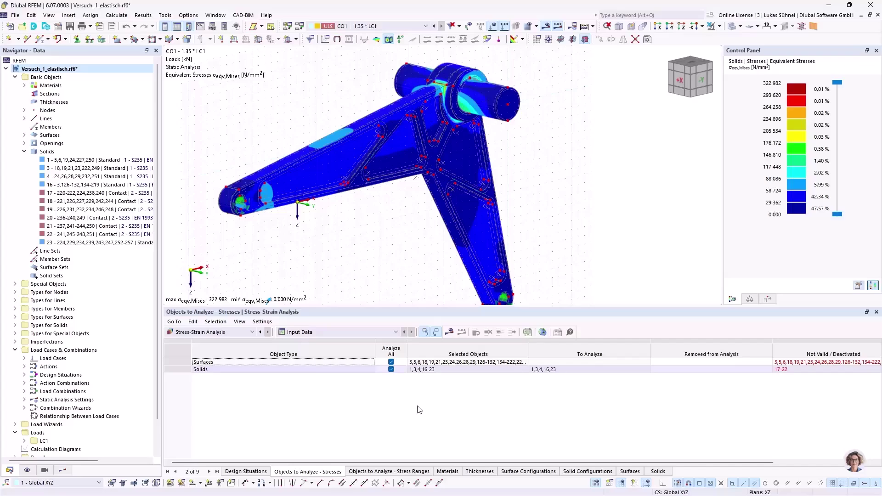
pyautogui.click(391, 362)
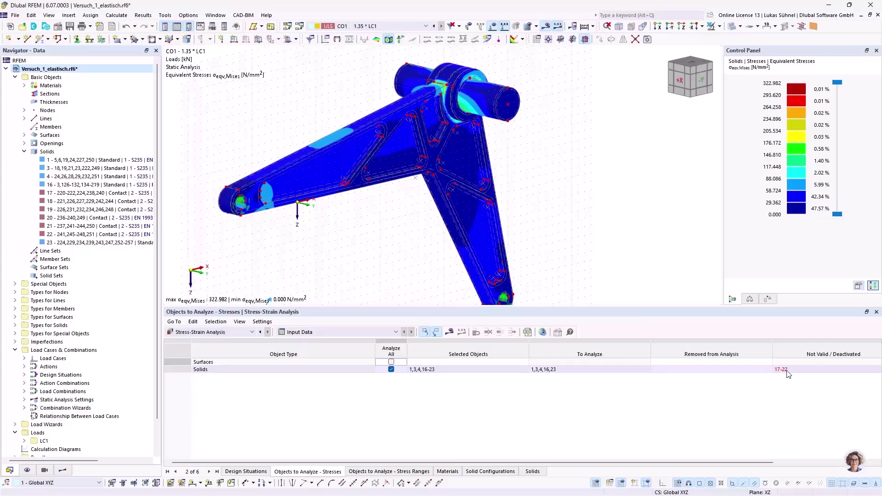
pyautogui.moveTo(363, 276); pyautogui.dragTo(335, 258, button='middle')
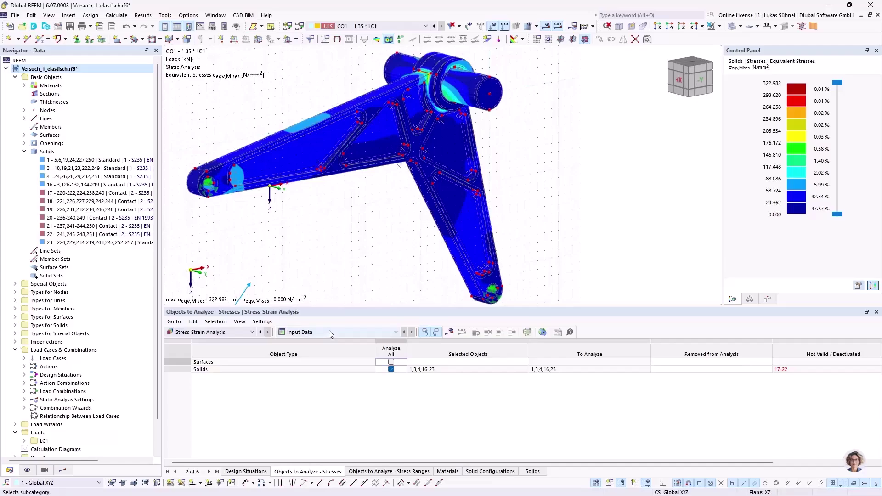
# Open the Default solid configuration and review the definitions of the σ1 and τmax stress types.
pyautogui.click(490, 471)
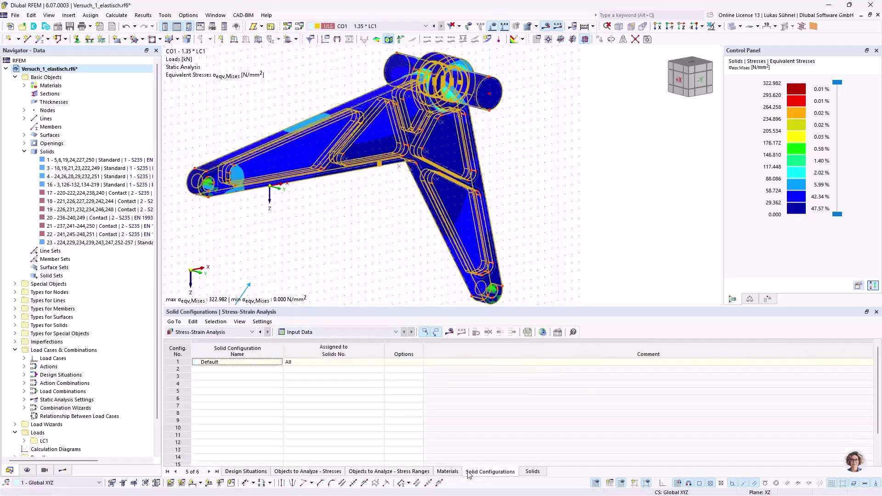
pyautogui.doubleClick(237, 361)
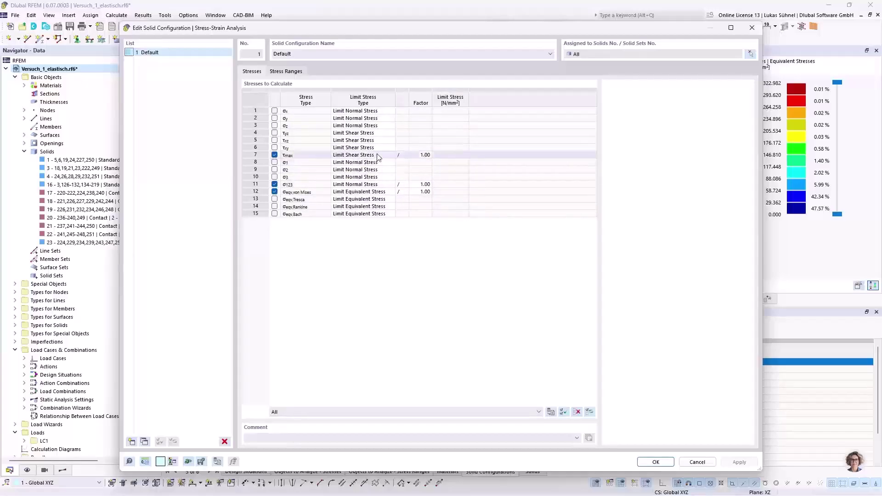
pyautogui.click(390, 162)
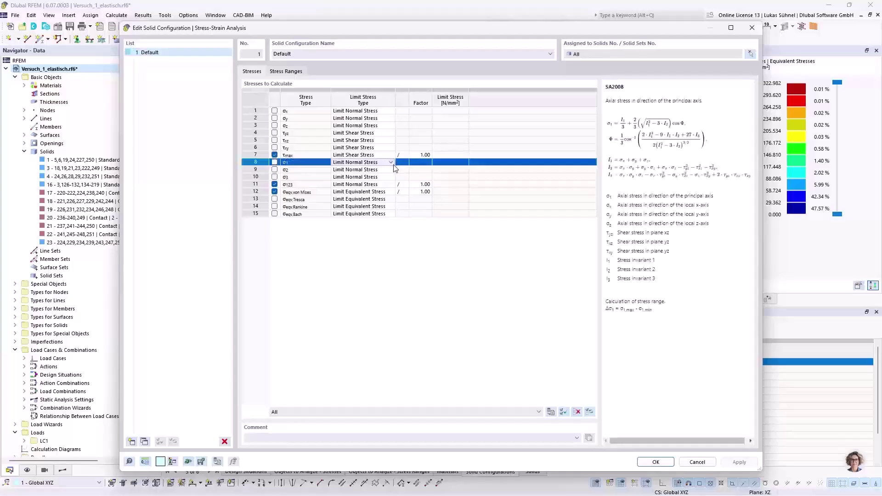
pyautogui.click(388, 155)
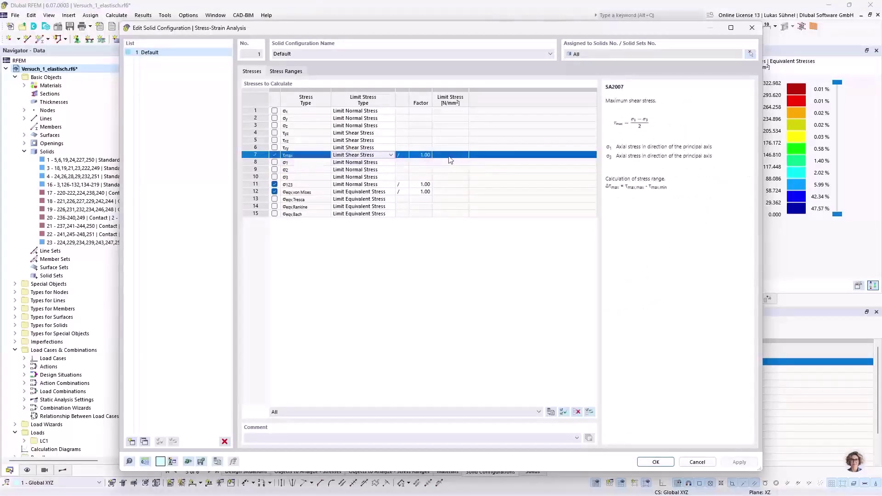
# Try the User-defined limit stress type for τmax, restore Limit Shear Stress and accept the solid configuration.
pyautogui.click(390, 156)
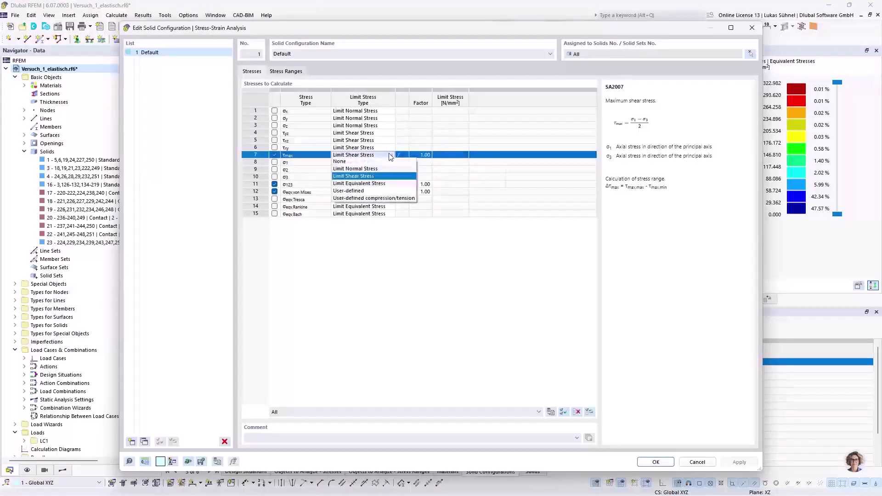
pyautogui.click(351, 192)
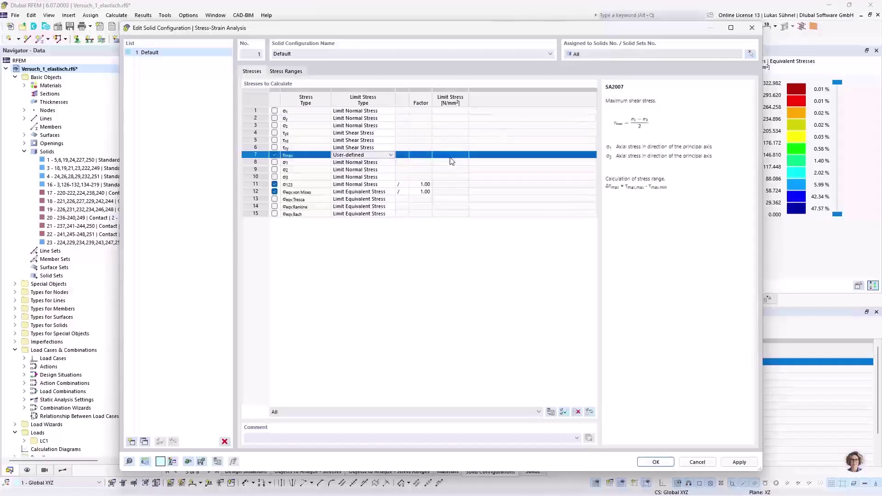
pyautogui.click(379, 155)
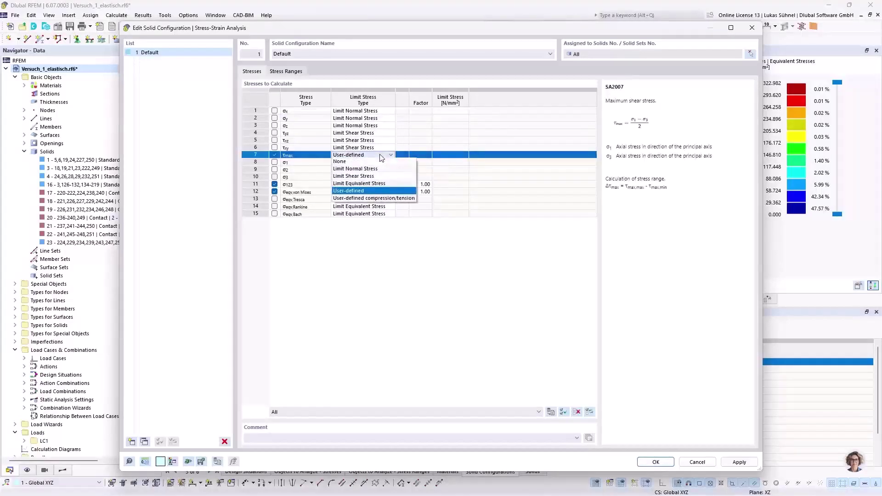
pyautogui.click(361, 179)
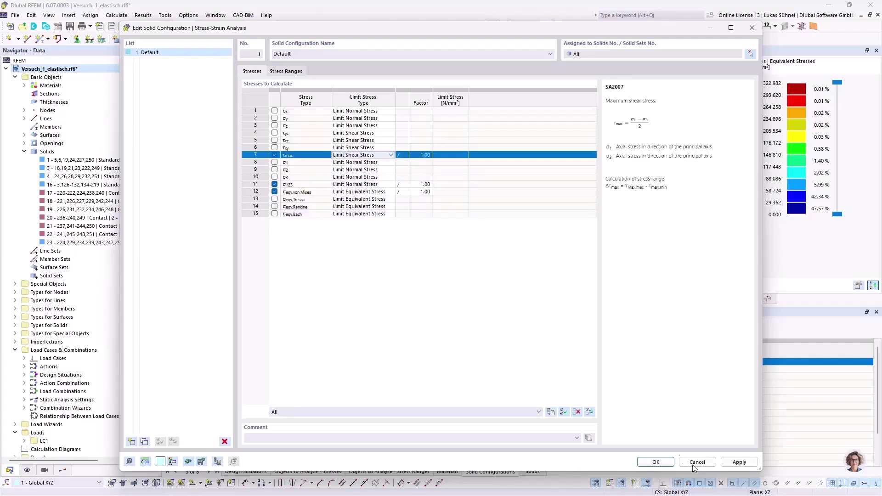
pyautogui.click(672, 461)
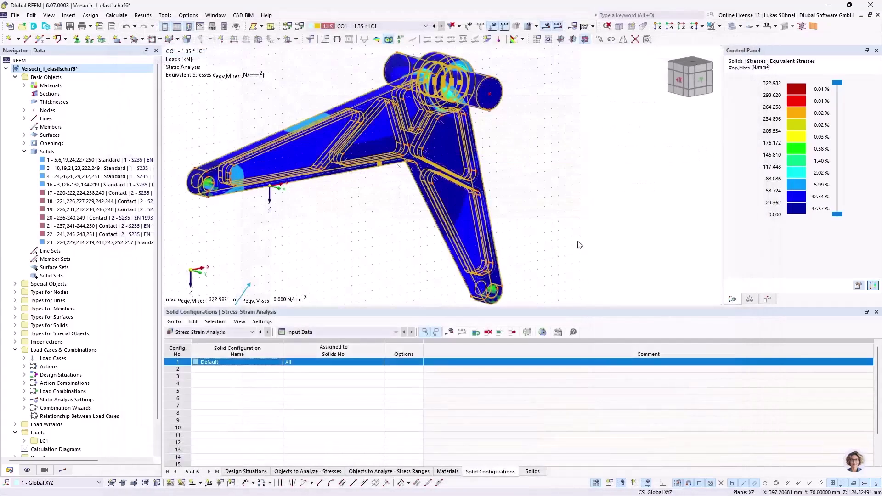
# Calculate the stress-strain analysis and display its results for the solids.
pyautogui.click(449, 332)
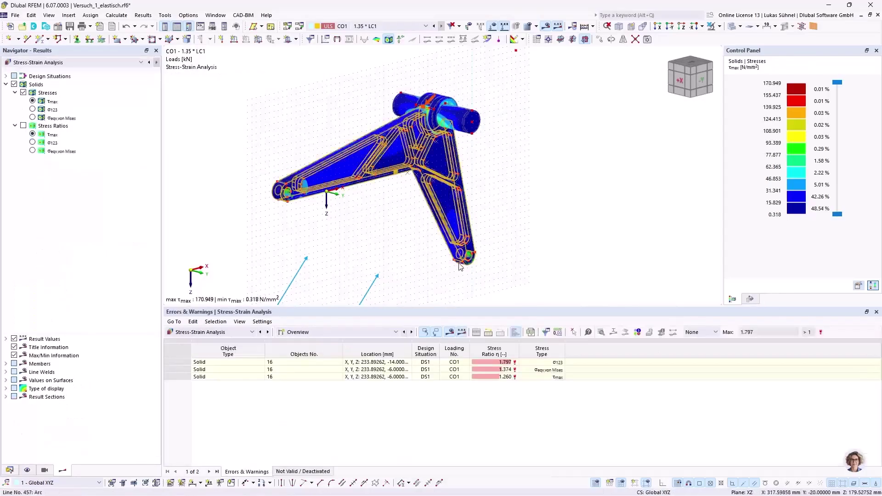
# Show the stresses on solids results listed by solid and enlarge the table to see all solids.
pyautogui.click(370, 332)
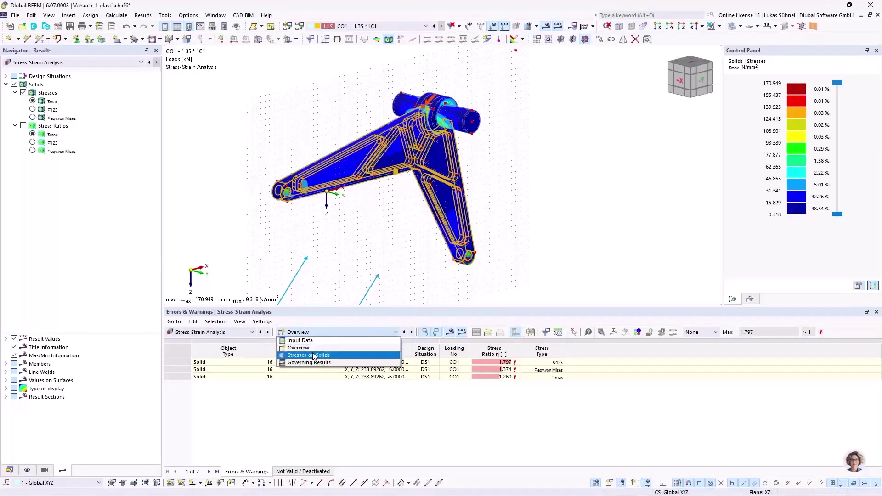
pyautogui.click(332, 331)
pyautogui.click(331, 330)
pyautogui.click(309, 344)
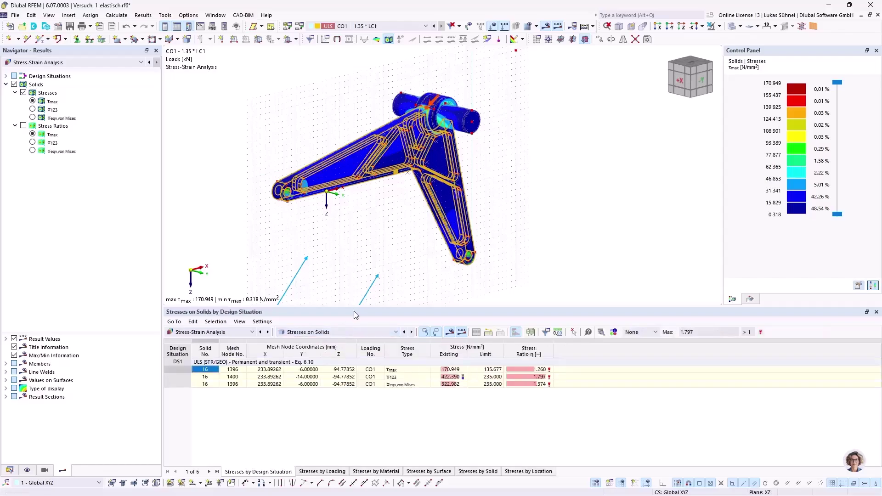
pyautogui.click(482, 471)
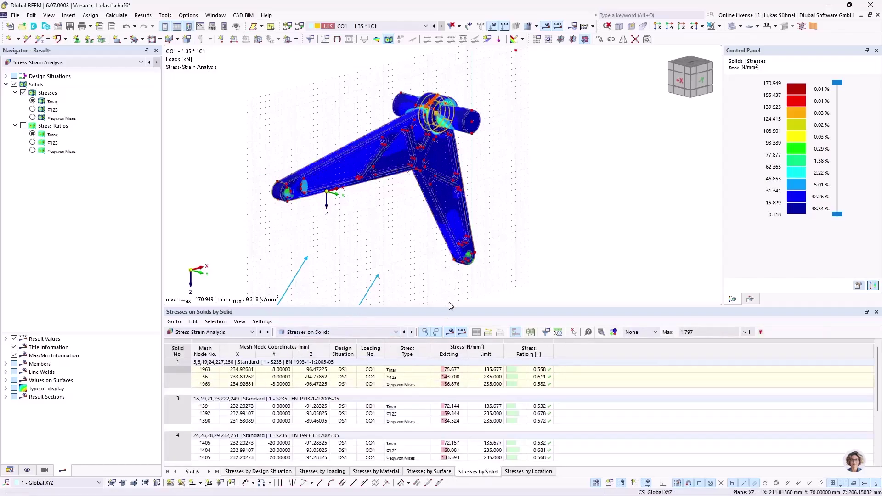
pyautogui.moveTo(439, 308); pyautogui.dragTo(439, 193)
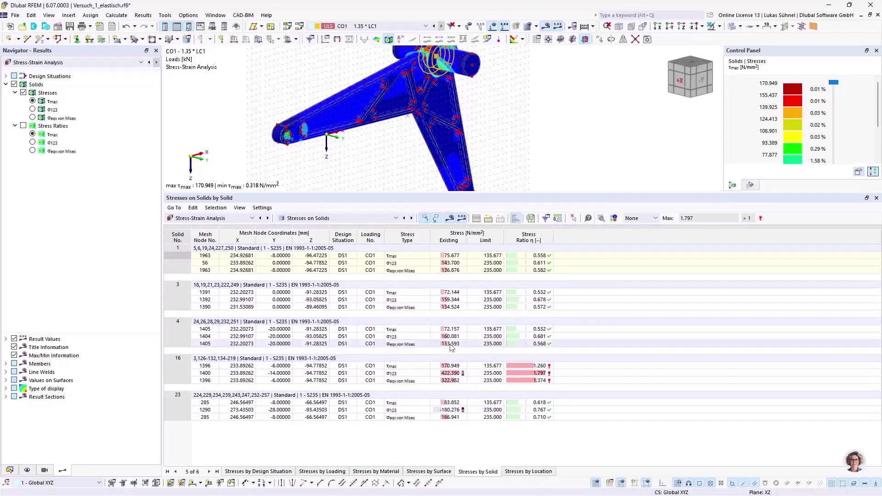
# Shrink the results table and examine the τmax distribution on the component around the hub and pin.
pyautogui.scroll(-1, 519, 146)
pyautogui.scroll(-1, 519, 145)
pyautogui.moveTo(524, 142); pyautogui.dragTo(495, 142, button='middle')
pyautogui.click(494, 144)
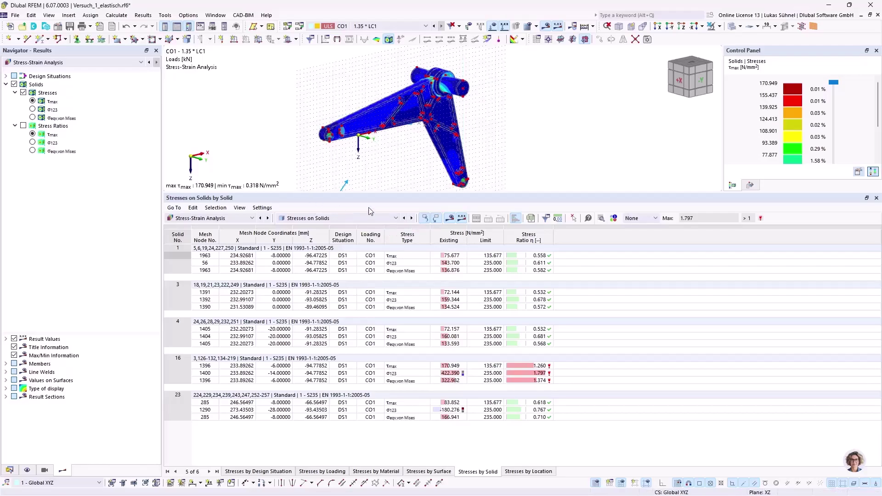
pyautogui.moveTo(373, 193); pyautogui.dragTo(362, 301)
pyautogui.keyDown('ctrl'); pyautogui.moveTo(404, 205); pyautogui.dragTo(413, 228, button='middle'); pyautogui.keyUp('ctrl')
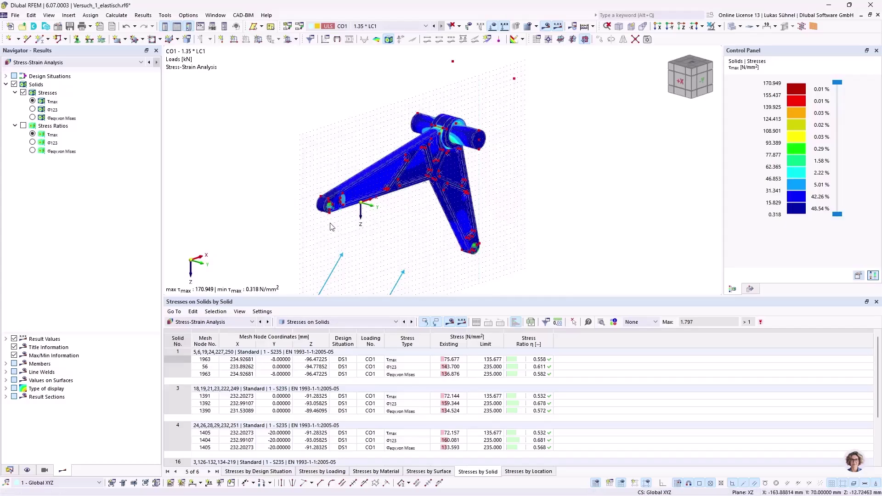
pyautogui.scroll(3, 473, 126)
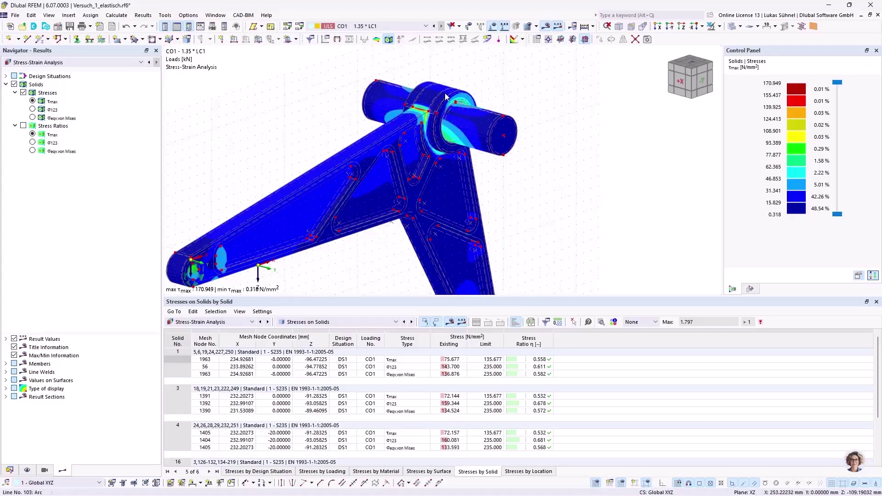
pyautogui.keyDown('ctrl'); pyautogui.moveTo(237, 117); pyautogui.dragTo(373, 101, button='middle'); pyautogui.keyUp('ctrl')
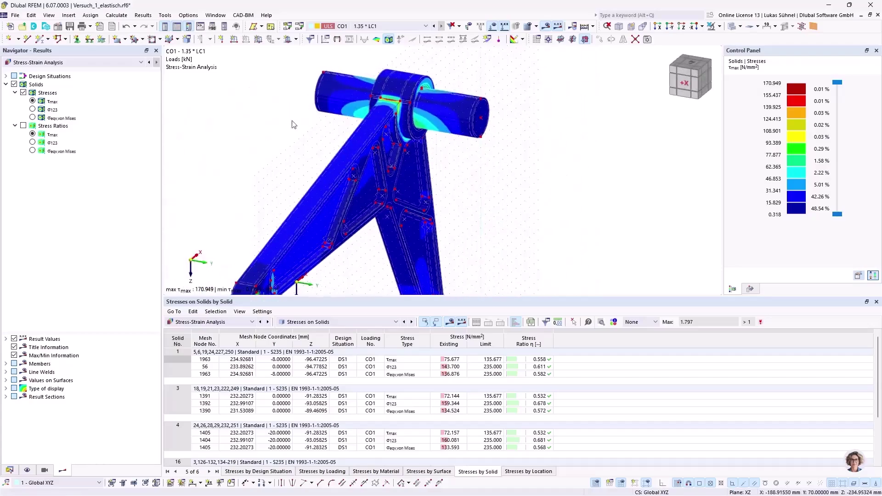
pyautogui.keyDown('ctrl'); pyautogui.moveTo(321, 158); pyautogui.dragTo(282, 141, button='middle'); pyautogui.keyUp('ctrl')
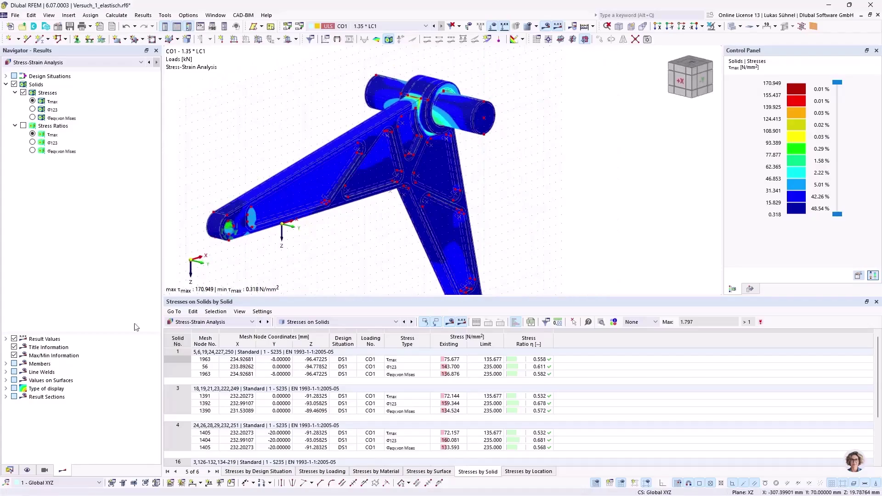
# Find clipping plane 3 (Offset XYZ) among the guide objects and switch it on.
pyautogui.click(9, 470)
pyautogui.scroll(-1, 47, 350)
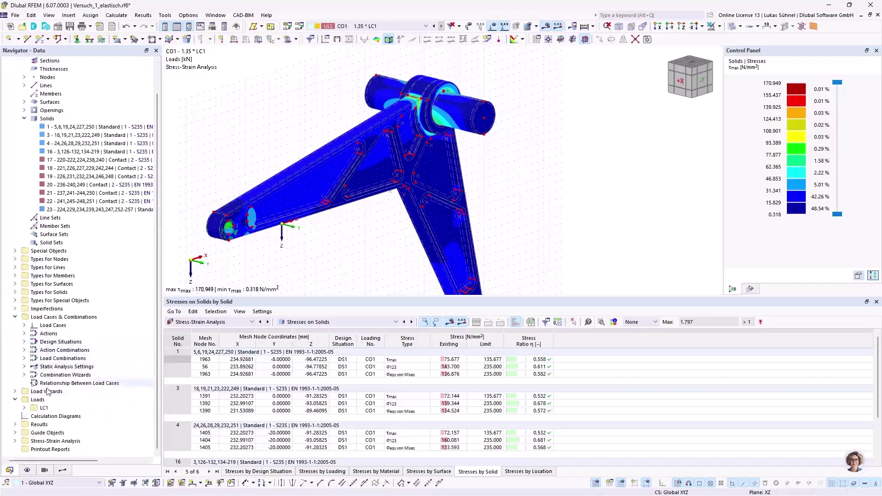
pyautogui.click(15, 432)
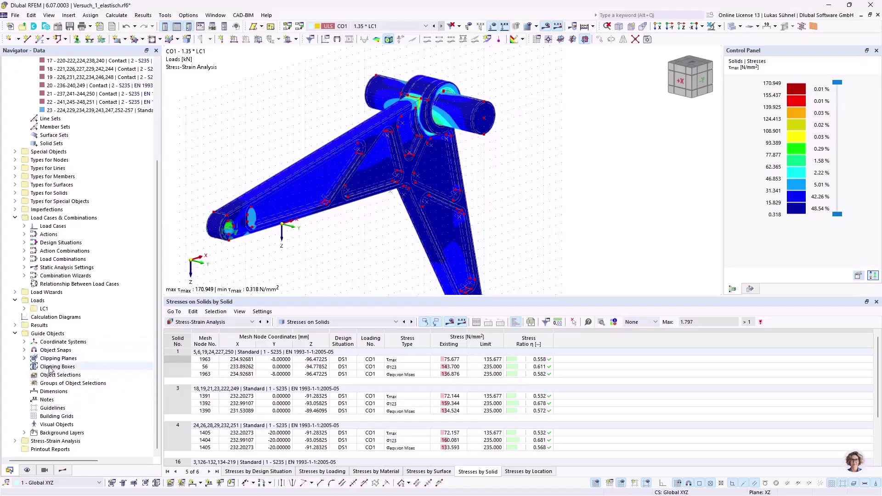
pyautogui.click(24, 359)
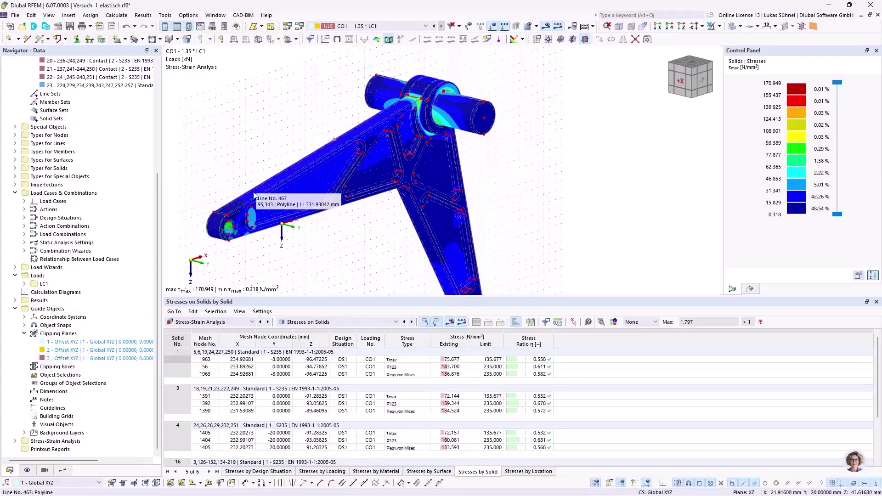
pyautogui.click(72, 360)
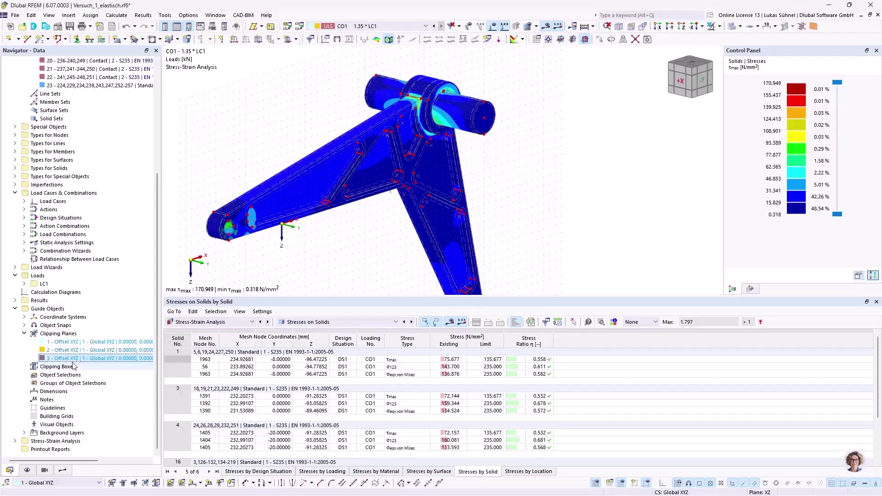
pyautogui.rightClick(93, 359)
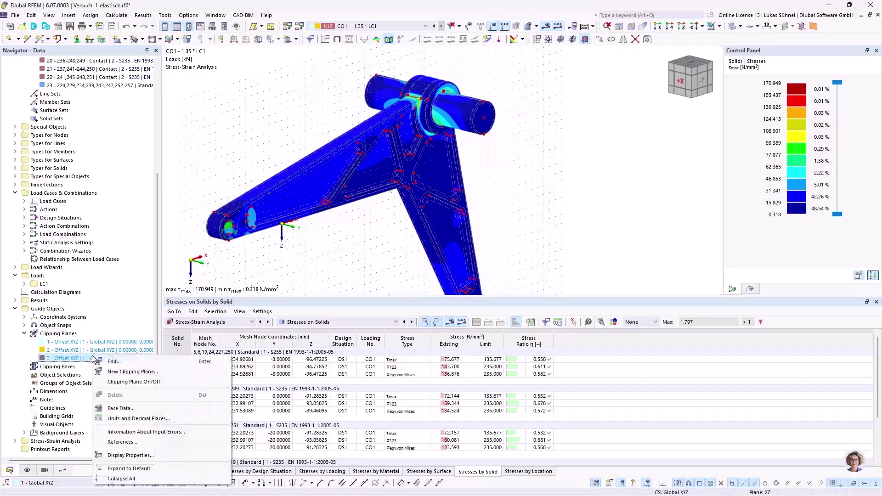
pyautogui.click(124, 383)
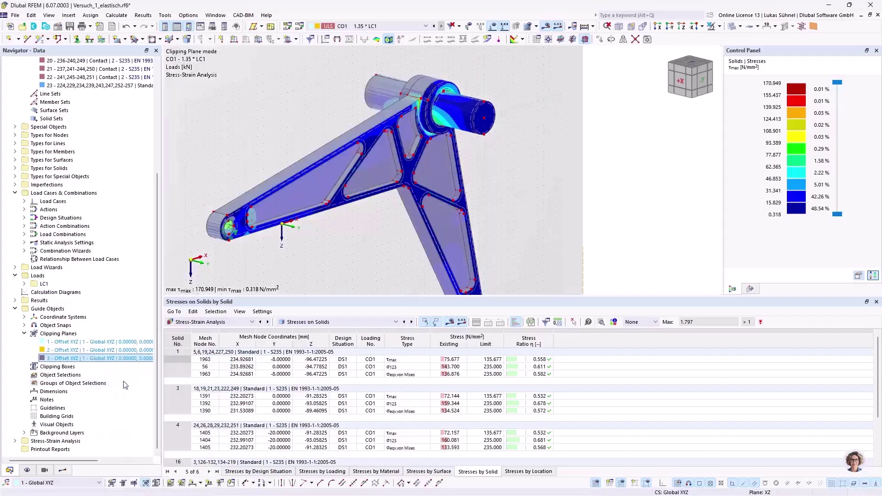
# Turn off the display of clipped areas in the model view.
pyautogui.click(28, 470)
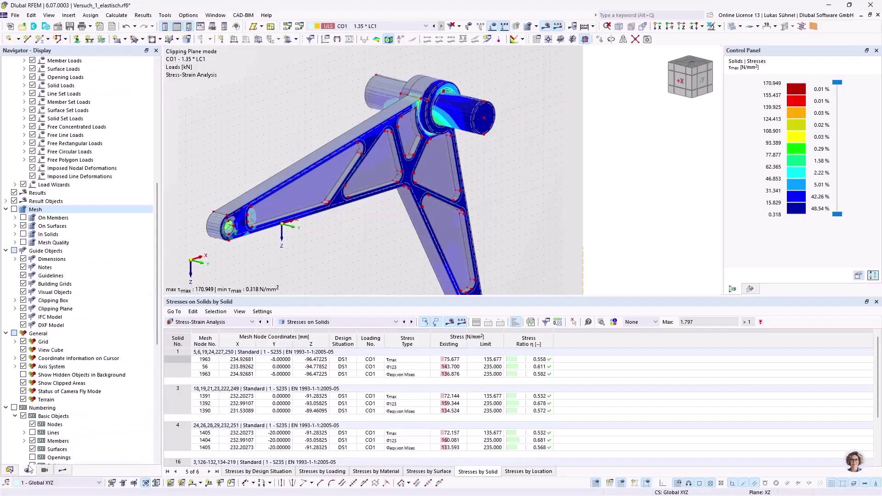
pyautogui.scroll(-5, 56, 261)
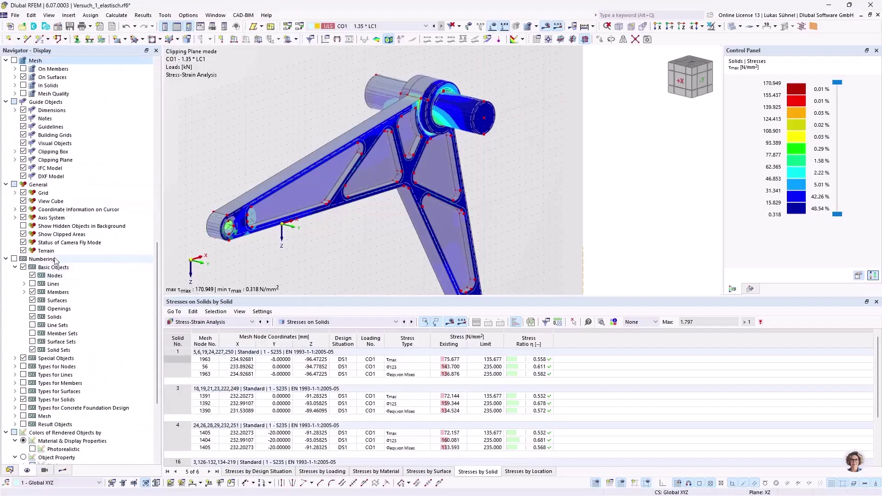
pyautogui.click(23, 234)
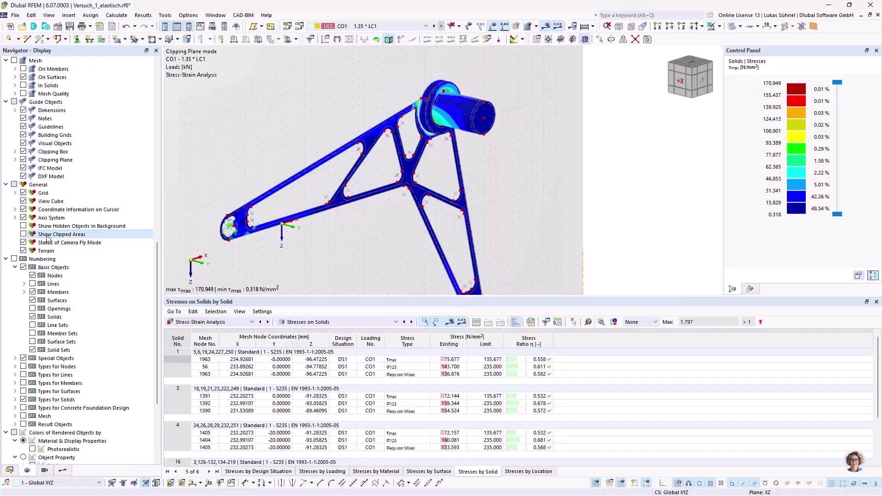
# Shift clipping plane 3 along Y to about -6.9 mm and examine the stresses in the cut hub and arm.
pyautogui.keyDown('ctrl'); pyautogui.moveTo(294, 152); pyautogui.dragTo(453, 148, button='middle'); pyautogui.keyUp('ctrl')
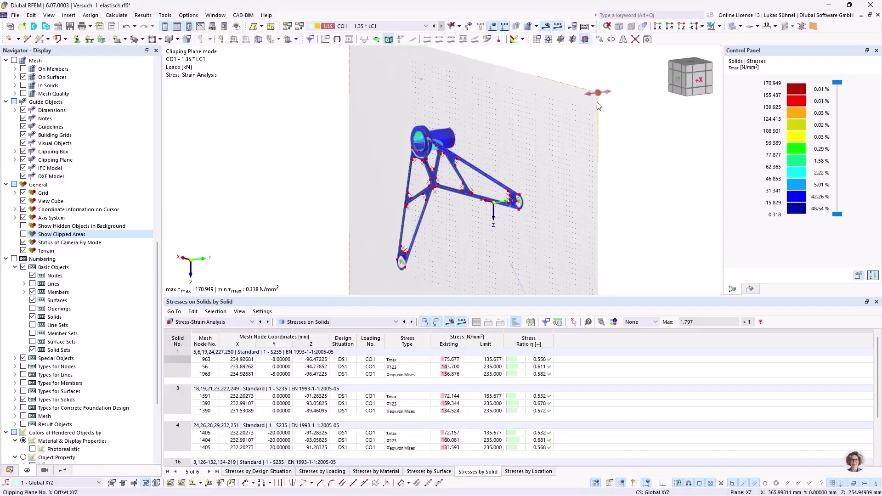
pyautogui.moveTo(554, 101); pyautogui.dragTo(604, 116, button='middle')
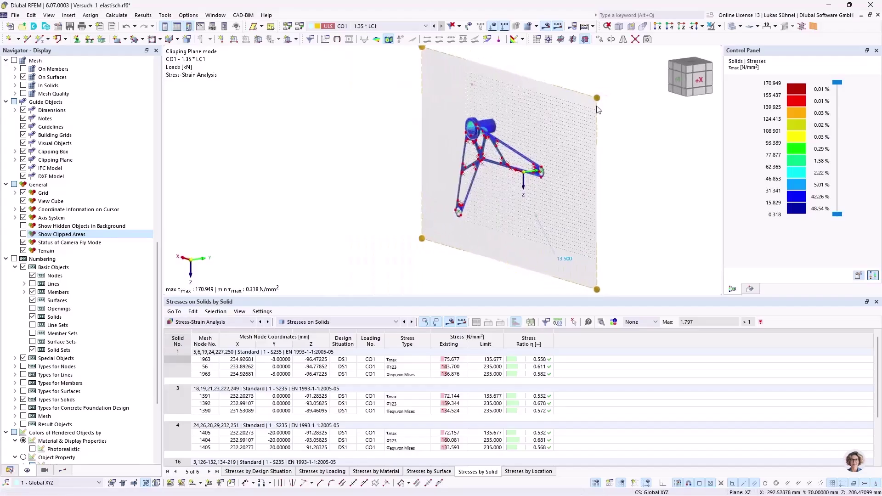
pyautogui.scroll(2, 590, 119)
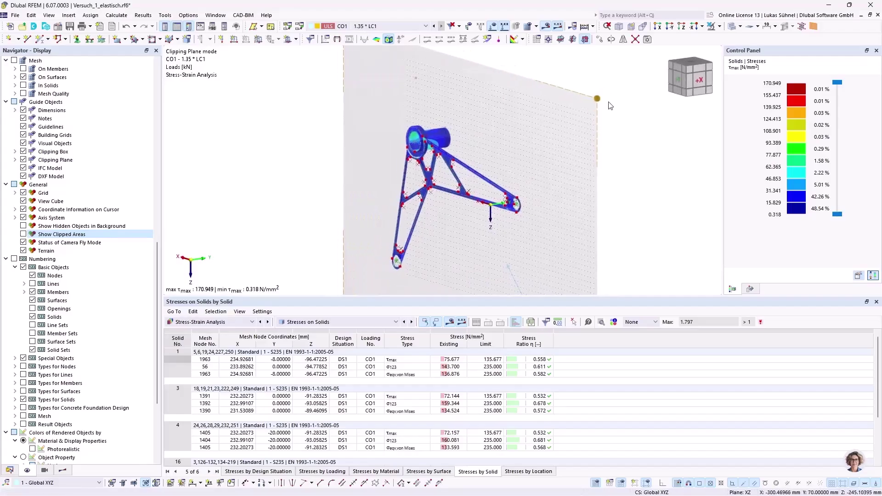
pyautogui.moveTo(591, 106)
pyautogui.mouseDown()
pyautogui.moveTo(582, 109)
pyautogui.moveTo(593, 106)
pyautogui.mouseUp()
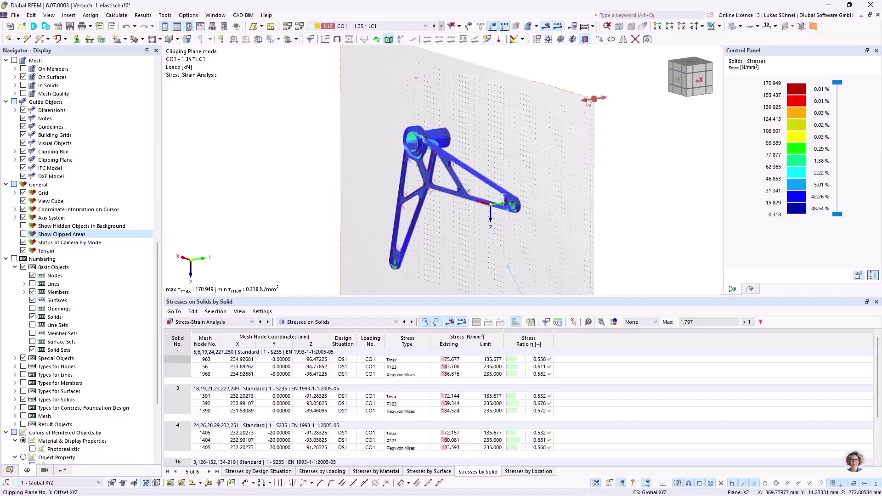
pyautogui.scroll(10, 396, 147)
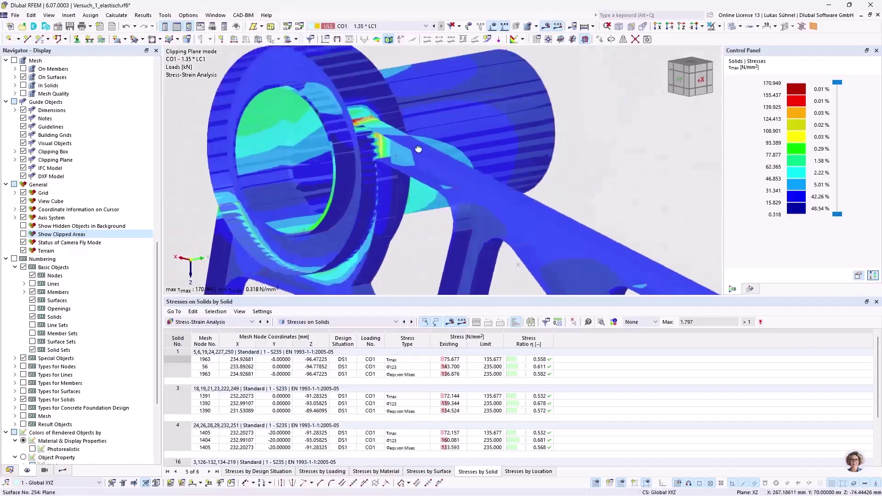
pyautogui.hotkey('ctrl', '2')
pyautogui.scroll(3, 494, 138)
pyautogui.hotkey('ctrl', '4')
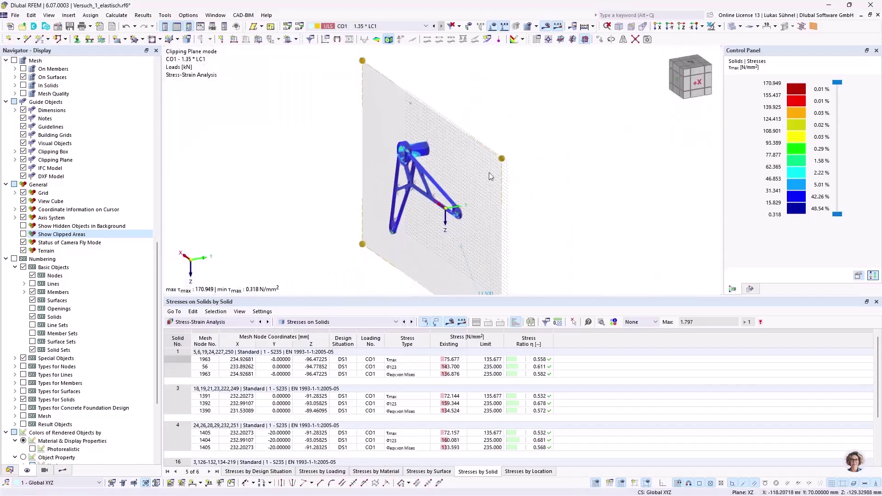
pyautogui.keyDown('ctrl'); pyautogui.moveTo(537, 183); pyautogui.dragTo(414, 187, button='middle'); pyautogui.keyUp('ctrl')
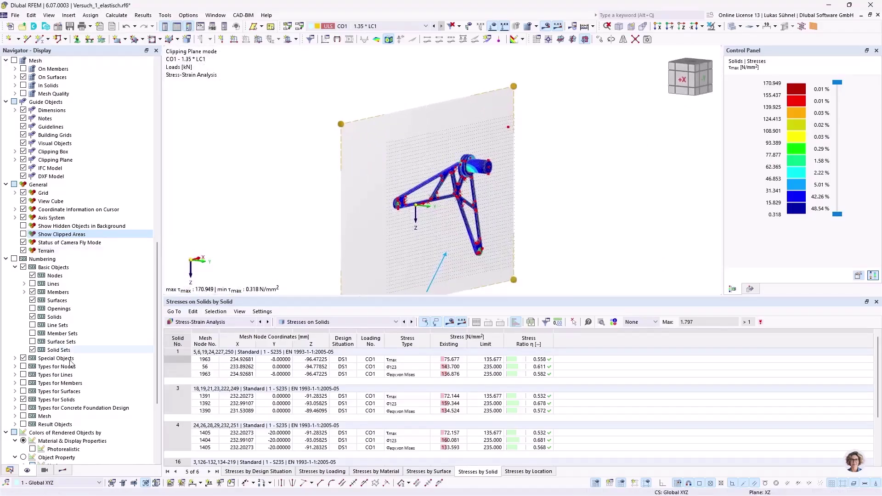
# Switch off clipping plane 3 to show the whole component.
pyautogui.click(16, 470)
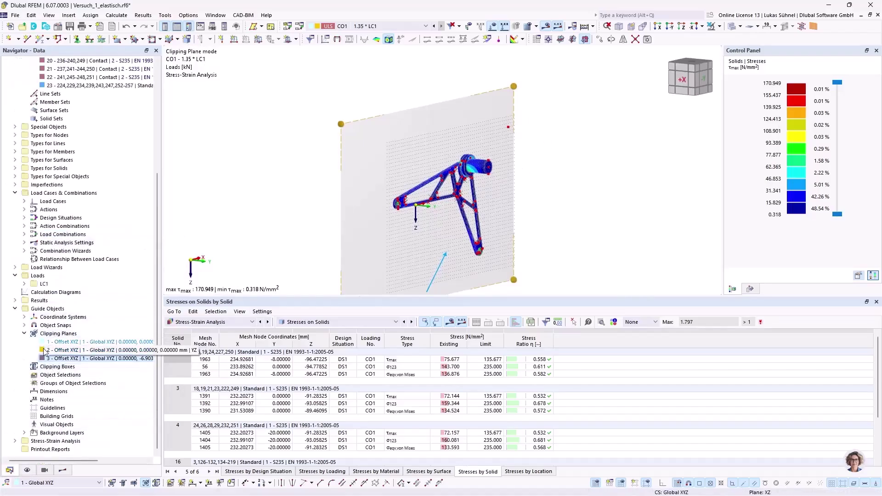
pyautogui.rightClick(55, 358)
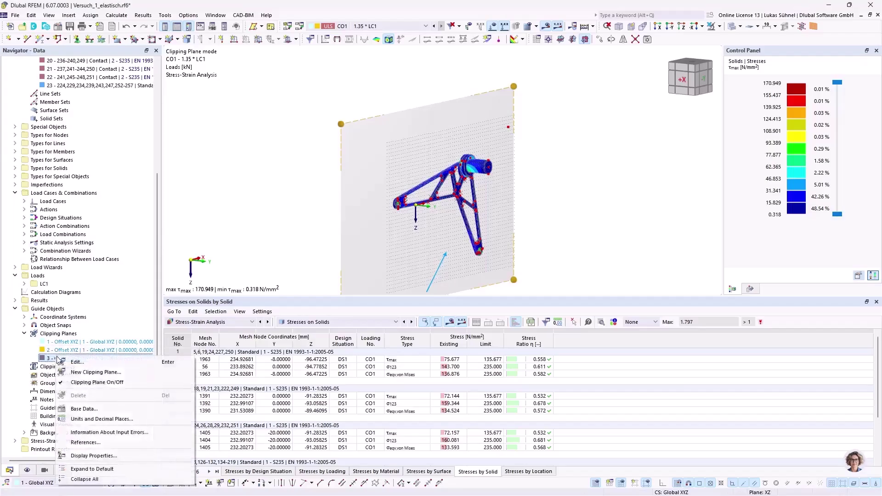
pyautogui.click(71, 383)
# Start a new result section of type 2 points and vector and choose to pick both points in the model.
pyautogui.keyDown('ctrl'); pyautogui.moveTo(331, 206); pyautogui.dragTo(307, 214, button='middle'); pyautogui.keyUp('ctrl')
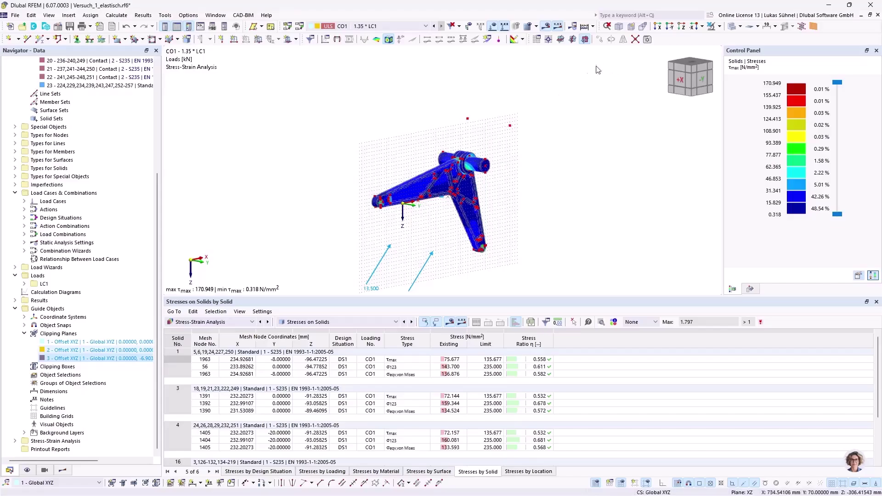
pyautogui.moveTo(408, 160); pyautogui.dragTo(373, 119, button='middle')
pyautogui.keyDown('ctrl'); pyautogui.moveTo(373, 118); pyautogui.dragTo(391, 166, button='middle'); pyautogui.keyUp('ctrl')
pyautogui.scroll(2, 366, 138)
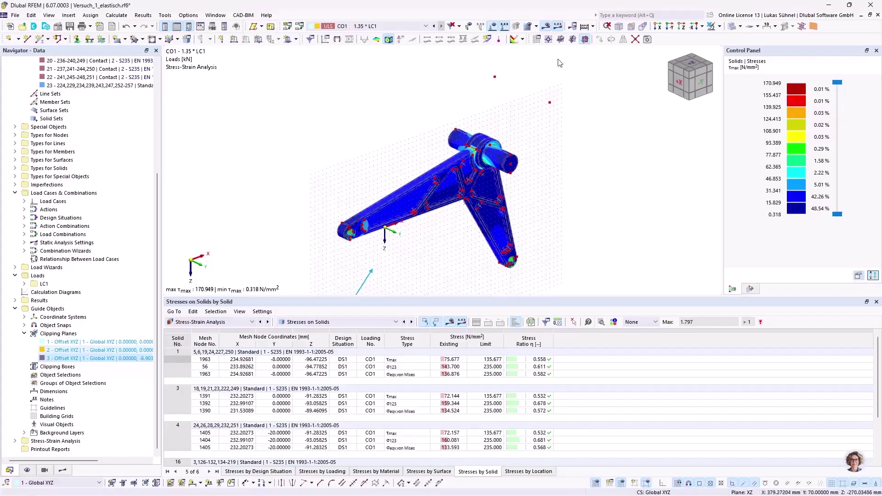
pyautogui.keyDown('ctrl'); pyautogui.moveTo(505, 95); pyautogui.dragTo(516, 93, button='middle'); pyautogui.keyUp('ctrl')
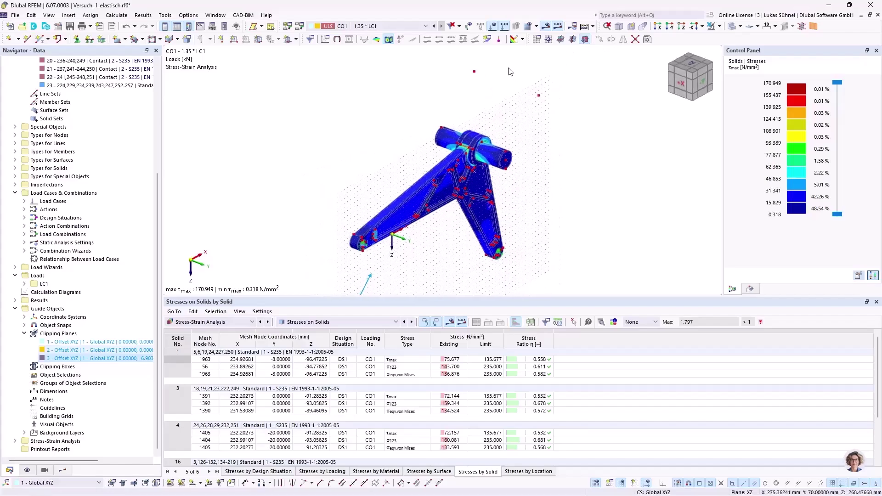
pyautogui.click(488, 40)
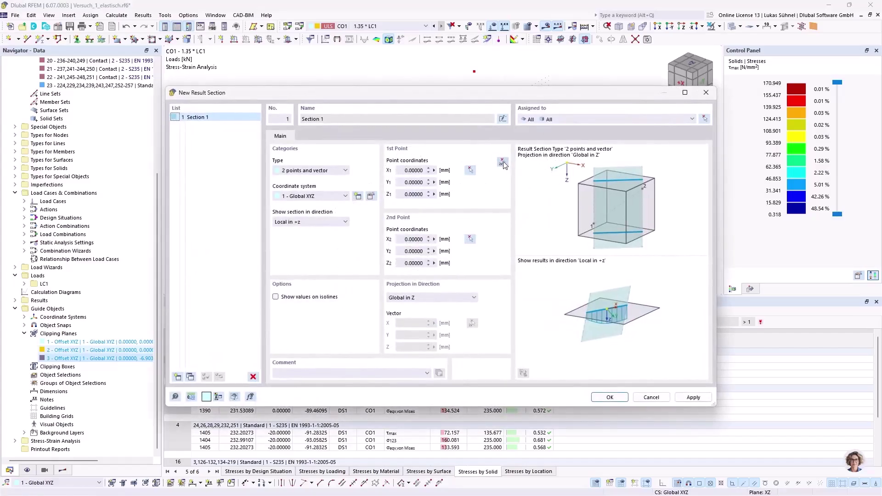
pyautogui.click(503, 164)
pyautogui.keyDown('ctrl'); pyautogui.moveTo(447, 145); pyautogui.dragTo(558, 177, button='middle'); pyautogui.keyUp('ctrl')
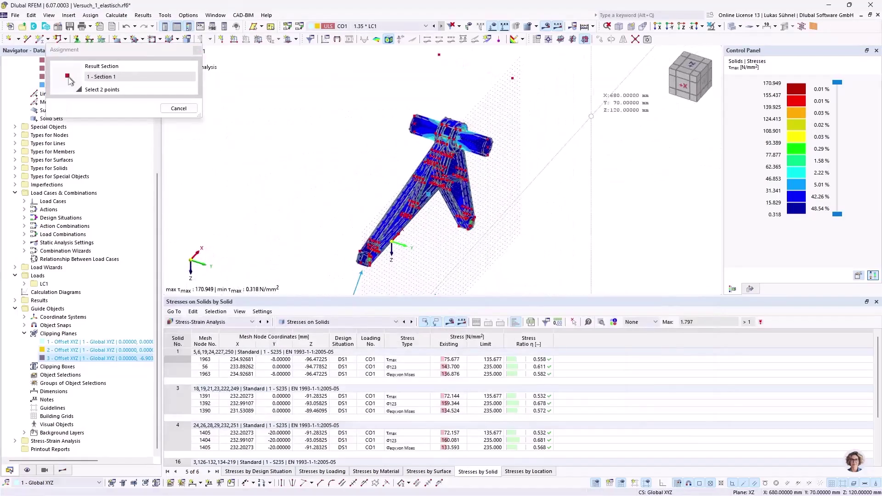
# Set the work plane origin at the middle of the highly stressed arm-to-hub edge, at X 233.89262, Y -10, Z -94.77852 mm.
pyautogui.click(549, 39)
pyautogui.scroll(3, 453, 115)
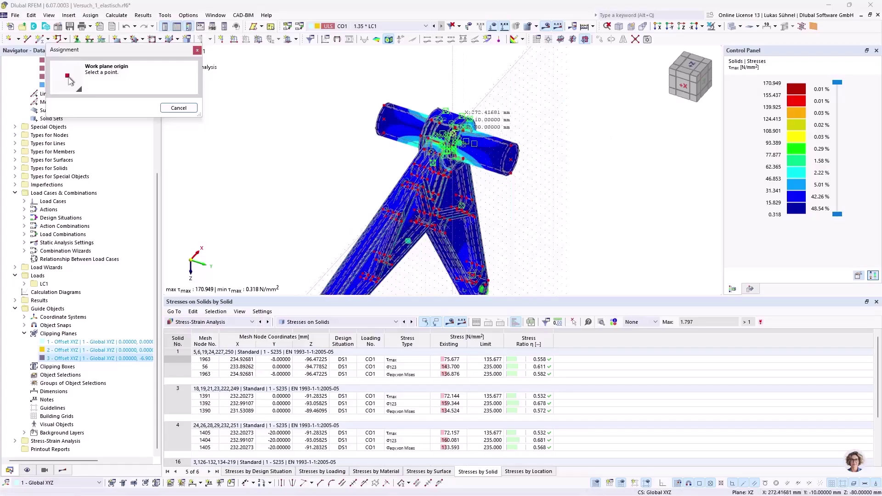
pyautogui.scroll(5, 452, 112)
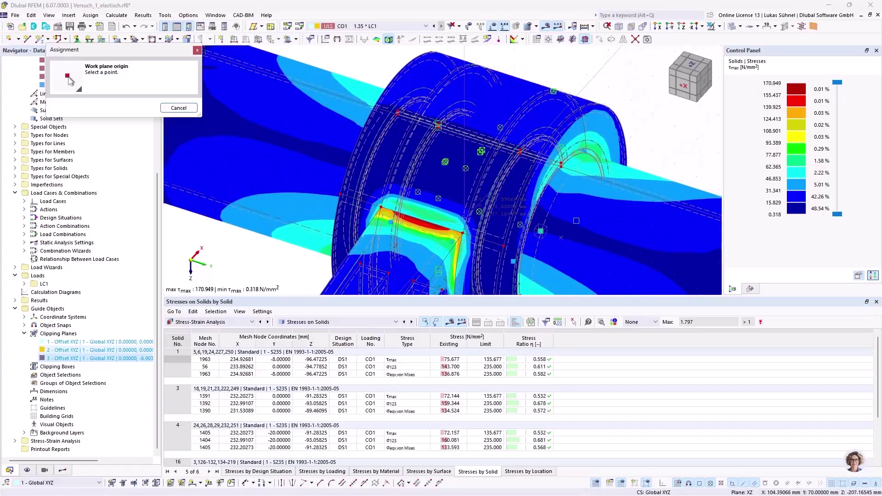
pyautogui.click(425, 222)
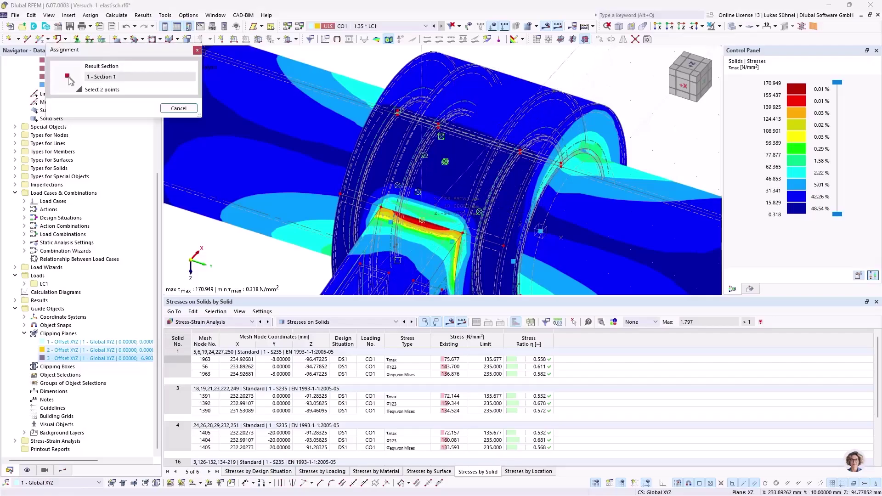
# Define the result section between X -126.10738 and 373.89262 mm at Y -10, Z -124.77852 mm, projected in Global Z.
pyautogui.scroll(-5, 543, 181)
pyautogui.keyDown('ctrl'); pyautogui.moveTo(543, 182); pyautogui.dragTo(322, 146, button='middle'); pyautogui.keyUp('ctrl')
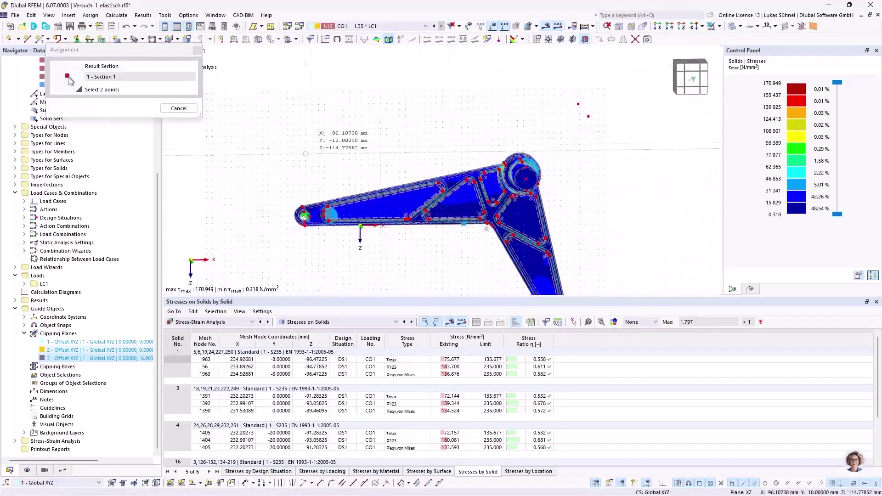
pyautogui.click(281, 148)
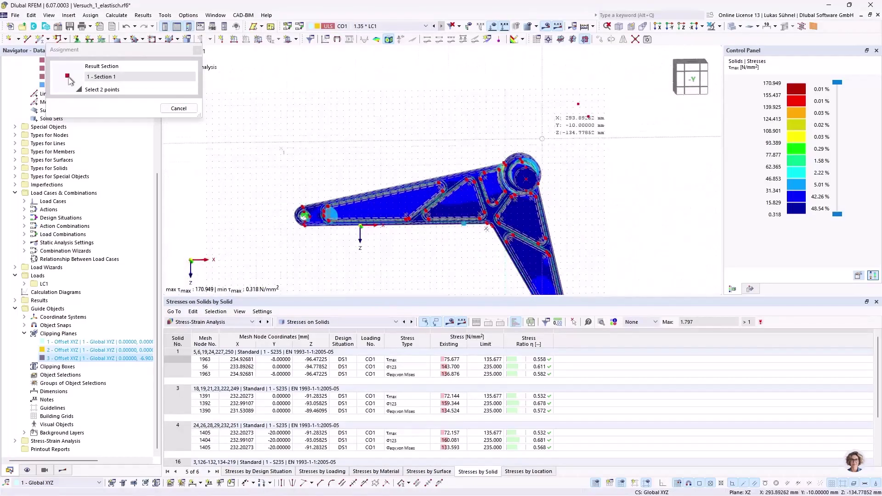
pyautogui.click(591, 144)
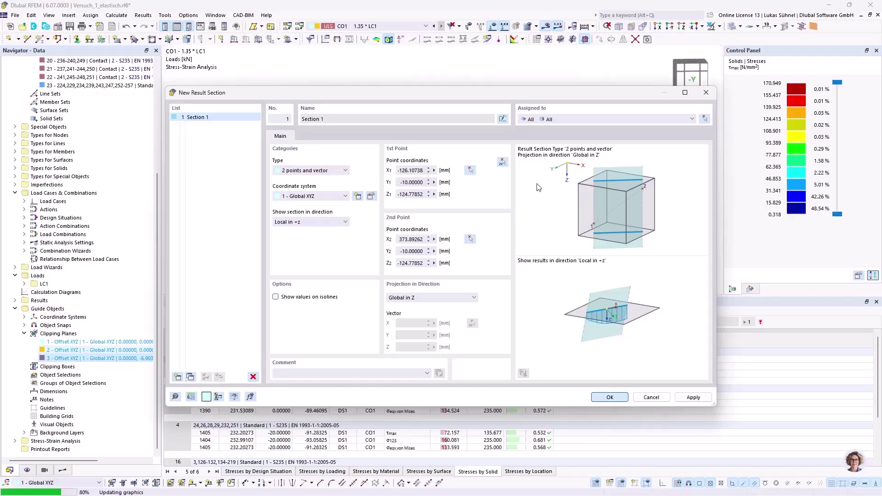
pyautogui.press('Return')
# Hide the solids' results and examine the equivalent von Mises stresses in the result section around the arm-to-hub edge.
pyautogui.keyDown('ctrl'); pyautogui.moveTo(313, 138); pyautogui.dragTo(539, 138, button='middle'); pyautogui.keyUp('ctrl')
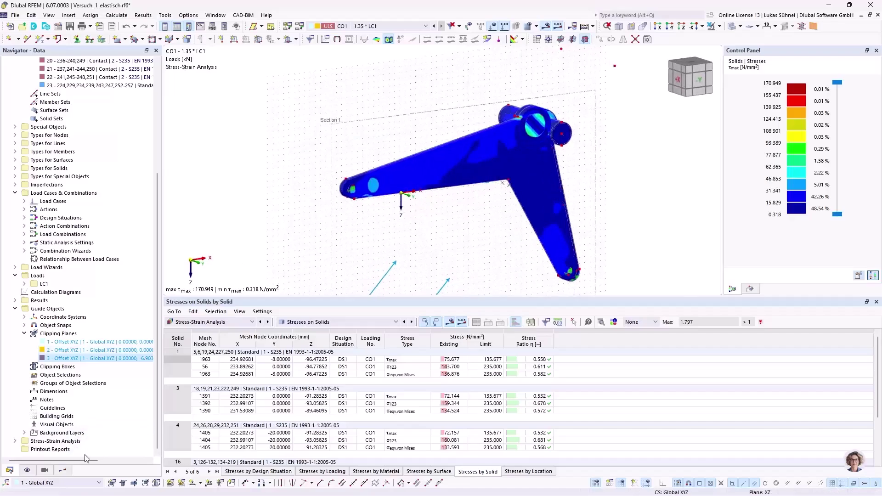
pyautogui.click(62, 470)
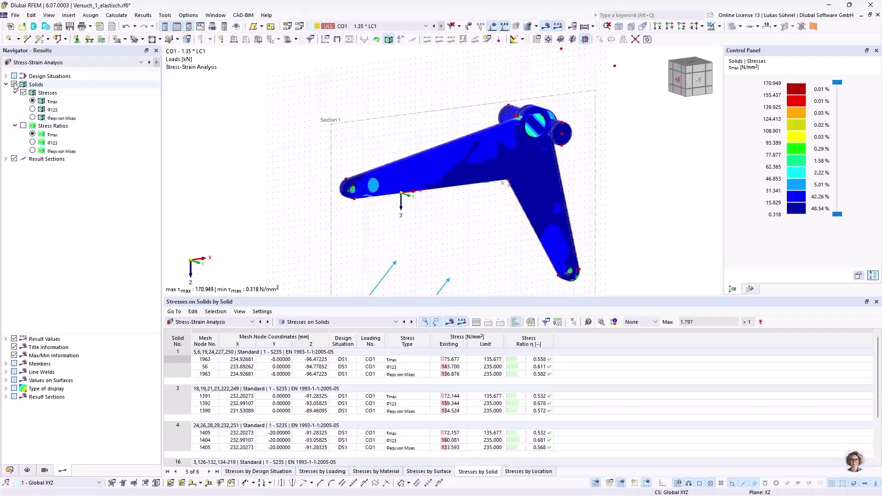
pyautogui.click(33, 118)
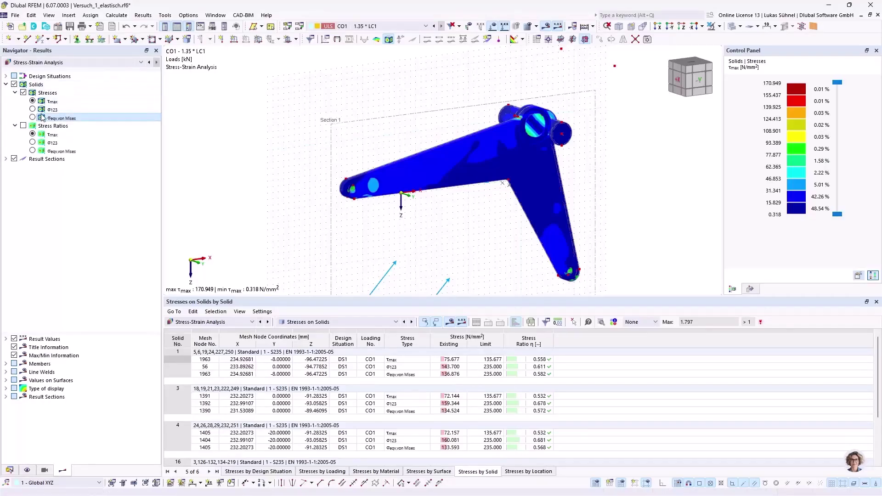
pyautogui.click(14, 86)
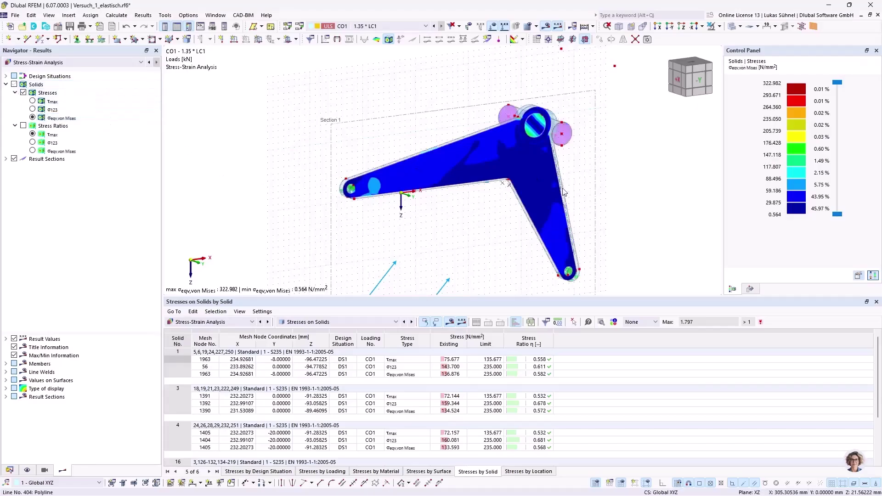
pyautogui.keyDown('ctrl'); pyautogui.moveTo(474, 222); pyautogui.dragTo(522, 233, button='middle'); pyautogui.keyUp('ctrl')
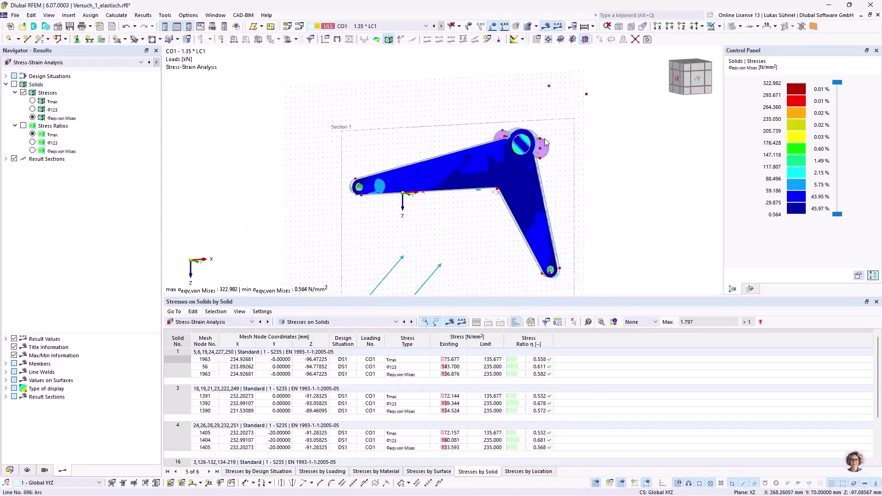
pyautogui.moveTo(462, 197); pyautogui.dragTo(443, 222, button='middle')
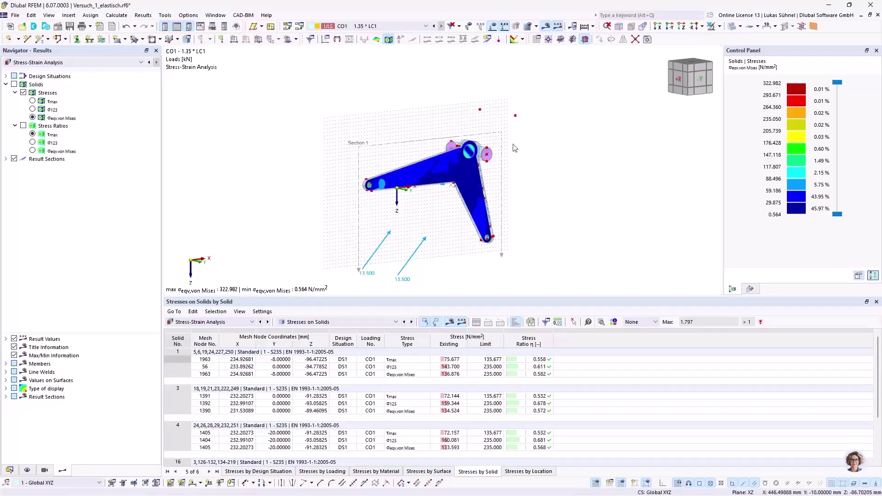
pyautogui.scroll(8, 520, 147)
pyautogui.scroll(1, 490, 124)
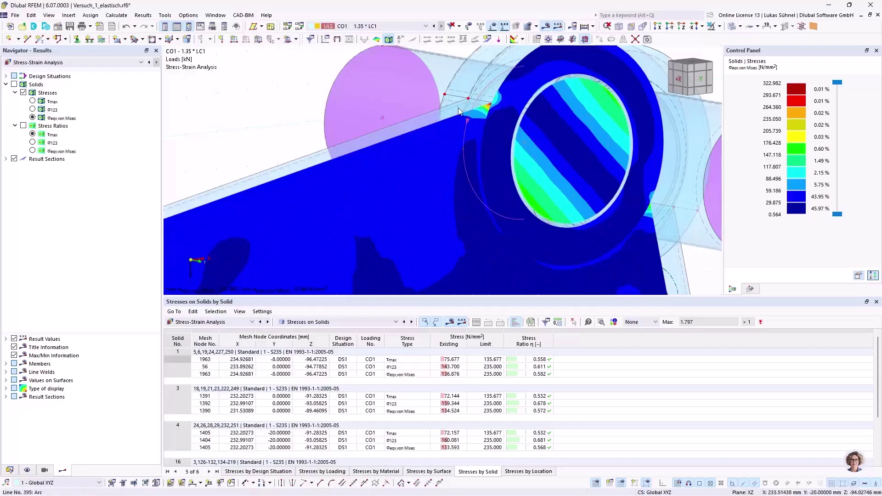
pyautogui.scroll(-1, 466, 106)
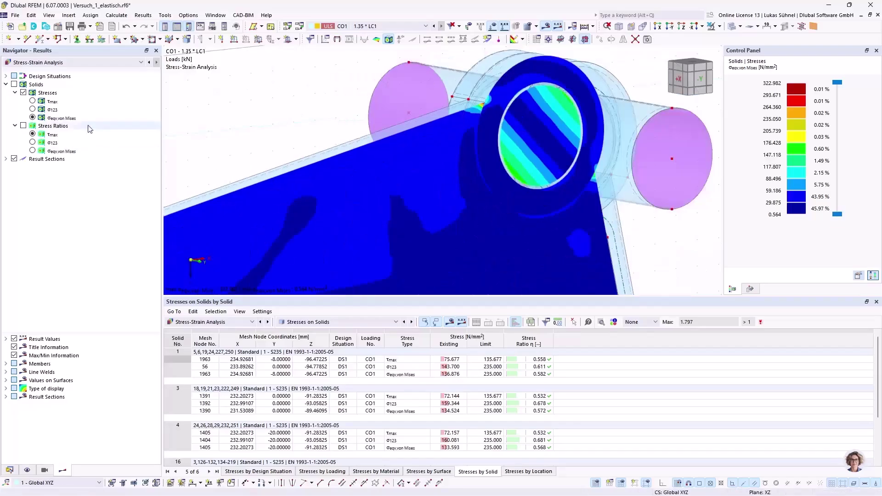
# Switch off the result section display and show the von Mises stresses on the solids again.
pyautogui.click(14, 159)
pyautogui.click(20, 85)
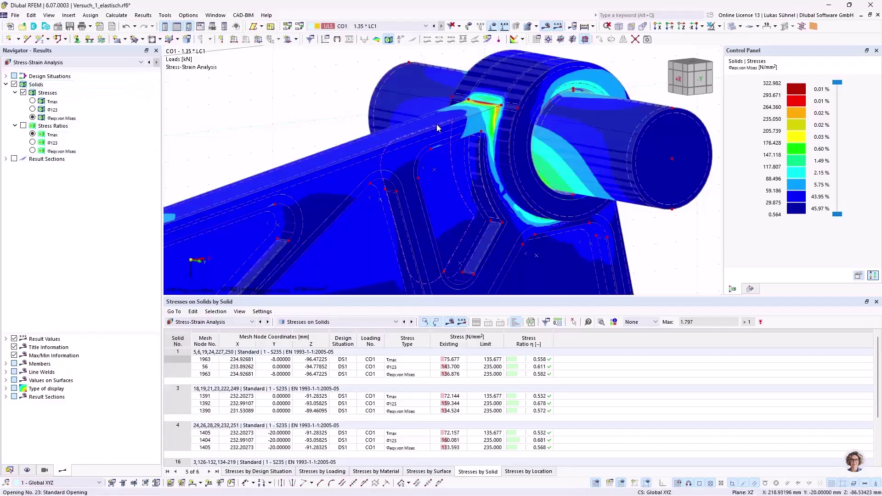
pyautogui.scroll(-3, 541, 159)
pyautogui.scroll(-2, 541, 159)
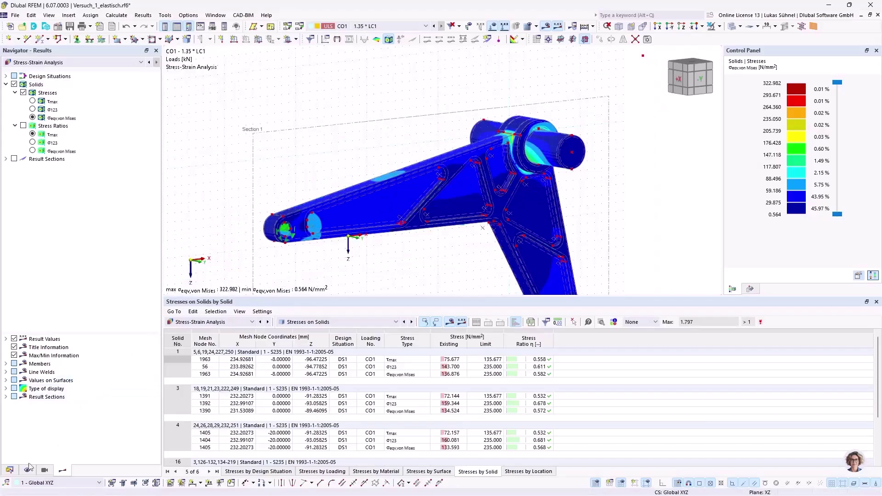
# Check in the model's base data which add-ons are active, including Nonlinear Material Behavior, and leave without changes.
pyautogui.click(9, 470)
pyautogui.scroll(7, 40, 95)
pyautogui.rightClick(42, 69)
pyautogui.click(131, 96)
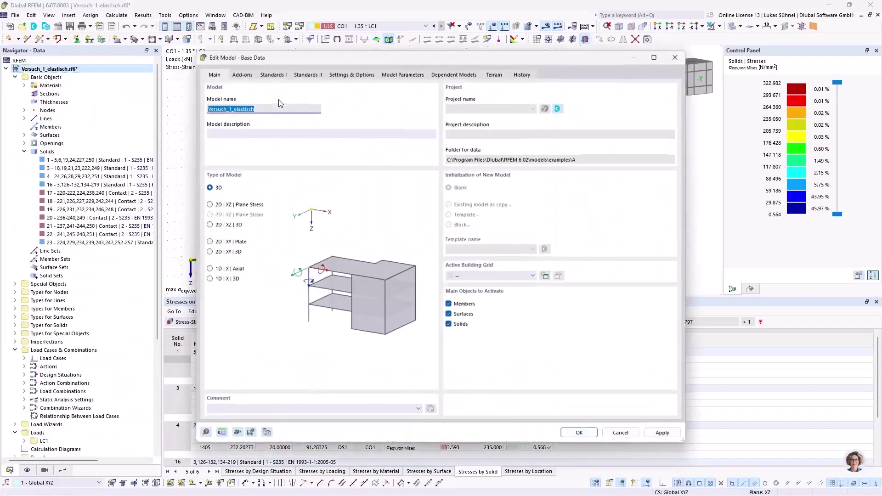
pyautogui.click(242, 74)
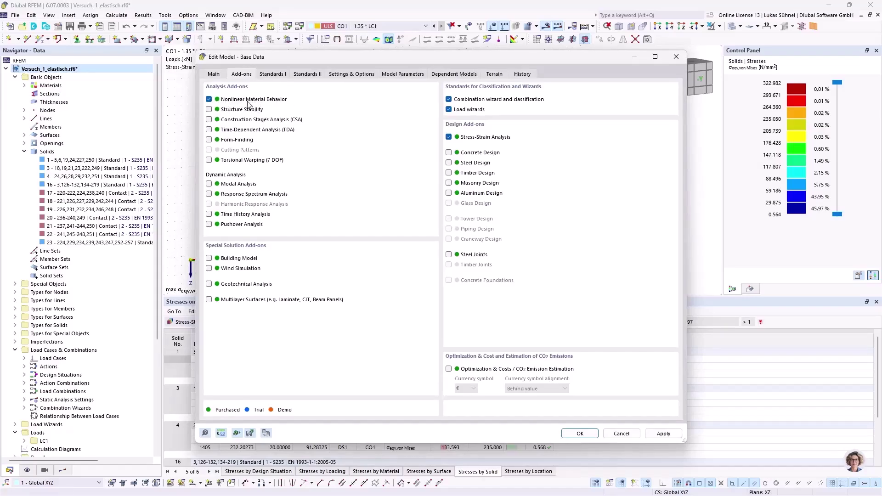
pyautogui.click(621, 435)
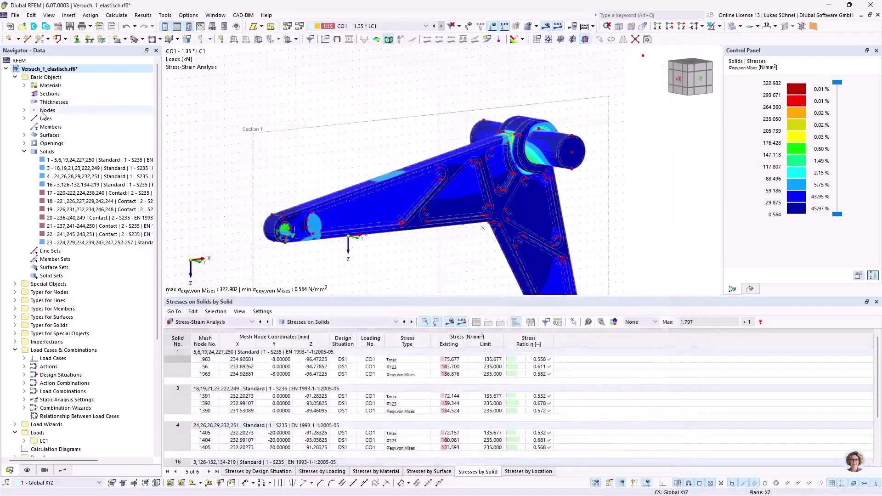
# Review the material models available for material 1 (S235), such as Isotropic | Plastic (Surfaces/Solids), and leave without changes.
pyautogui.click(24, 85)
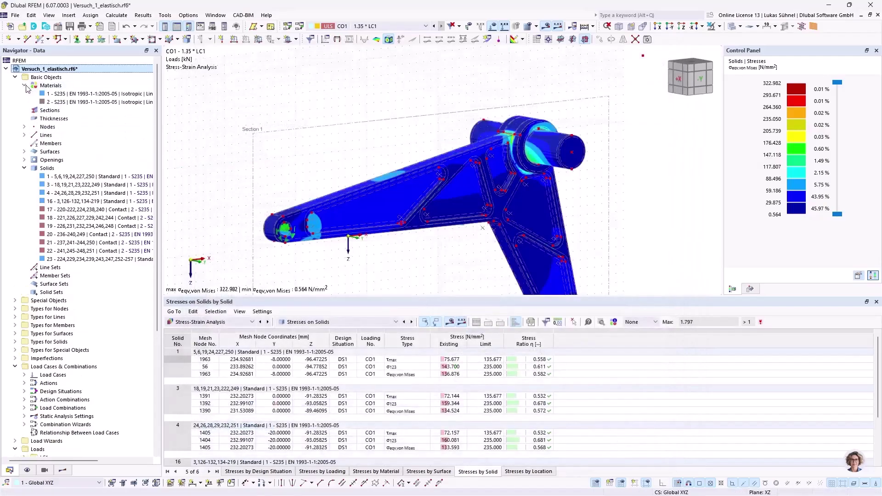
pyautogui.doubleClick(65, 93)
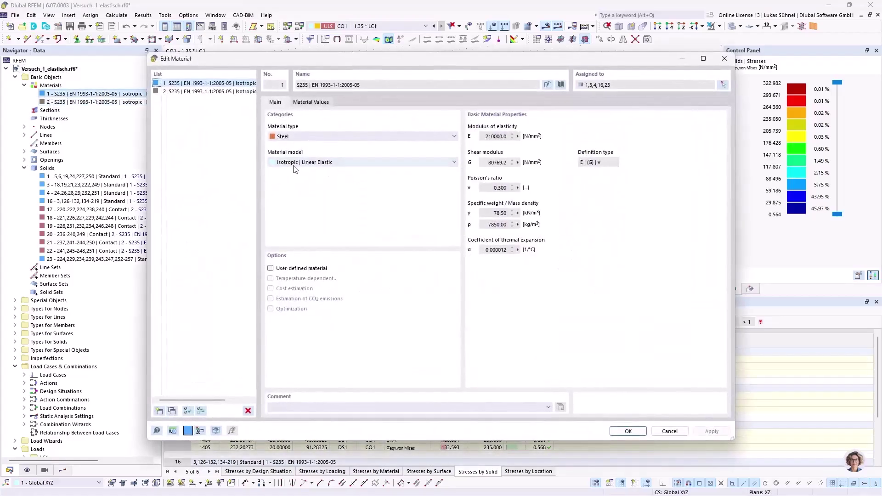
pyautogui.click(309, 162)
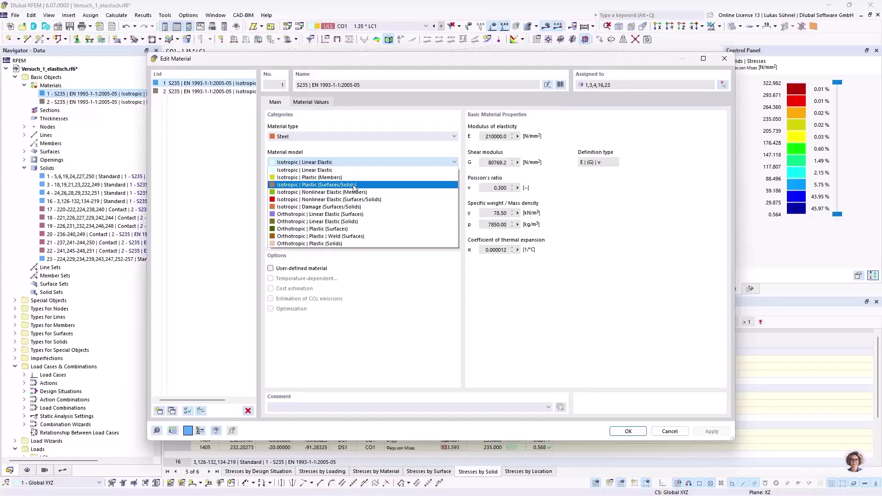
pyautogui.click(672, 245)
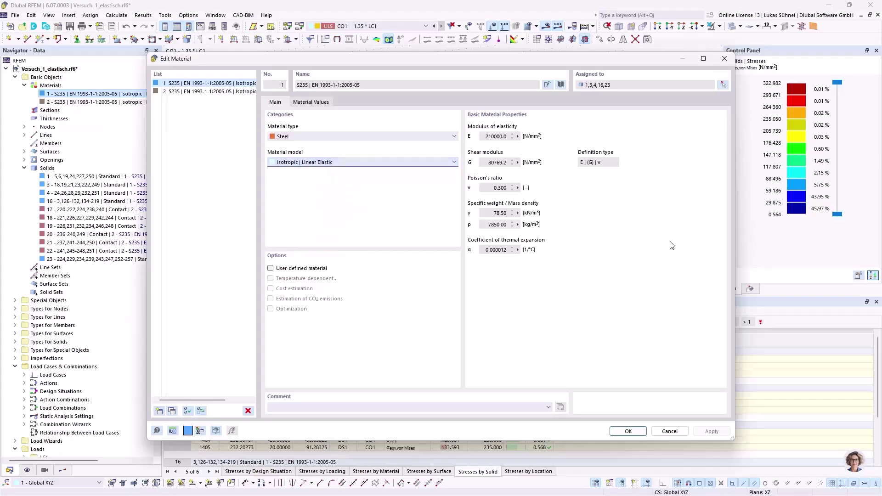
pyautogui.click(685, 432)
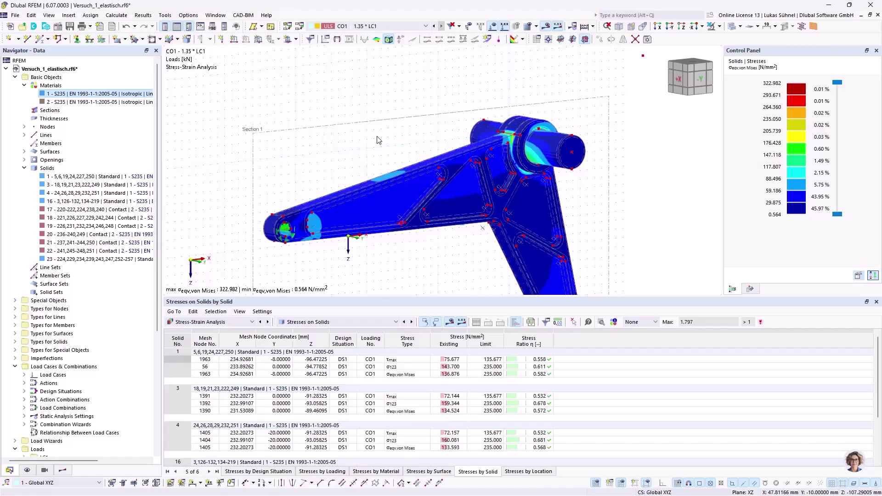
pyautogui.keyDown('ctrl'); pyautogui.moveTo(392, 110); pyautogui.dragTo(353, 111, button='middle'); pyautogui.keyUp('ctrl')
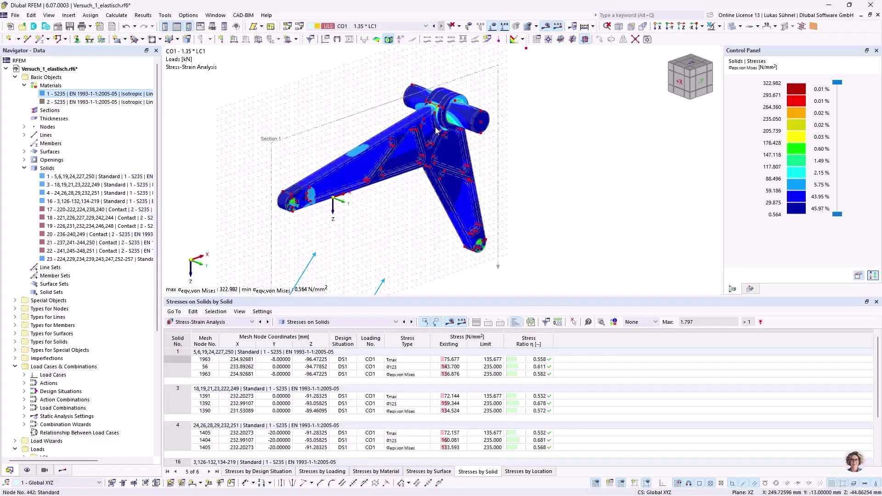
pyautogui.scroll(2, 434, 130)
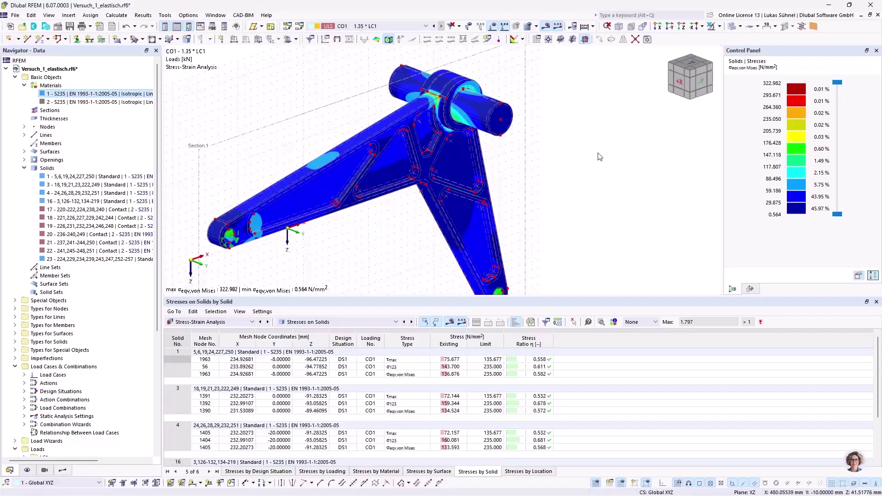
pyautogui.keyDown('ctrl'); pyautogui.moveTo(587, 131); pyautogui.dragTo(377, 202, button='middle'); pyautogui.keyUp('ctrl')
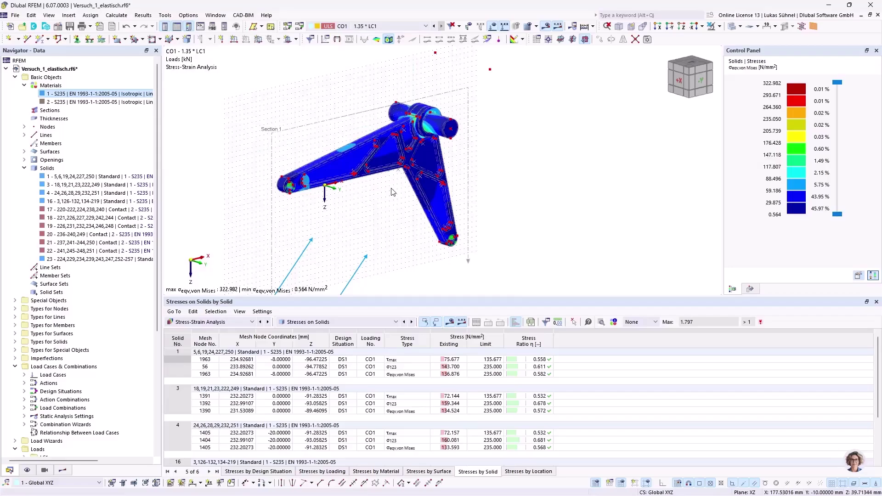
pyautogui.moveTo(393, 192)
pyautogui.keyDown('ctrl'); pyautogui.mouseDown(button='middle')
pyautogui.moveTo(414, 202)
pyautogui.moveTo(385, 198)
pyautogui.moveTo(385, 212)
pyautogui.moveTo(406, 199)
pyautogui.mouseUp(button='middle'); pyautogui.keyUp('ctrl')
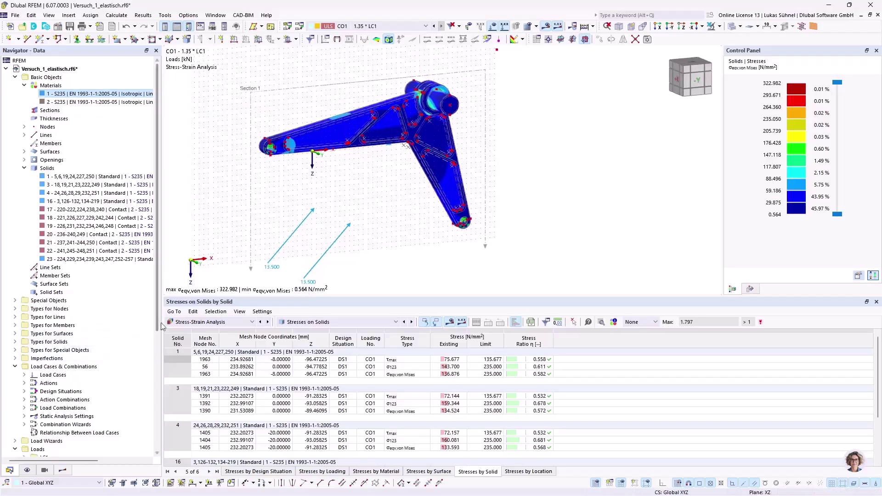
# Collapse all items in the model's data tree.
pyautogui.scroll(-6, 116, 283)
pyautogui.scroll(-1, 116, 284)
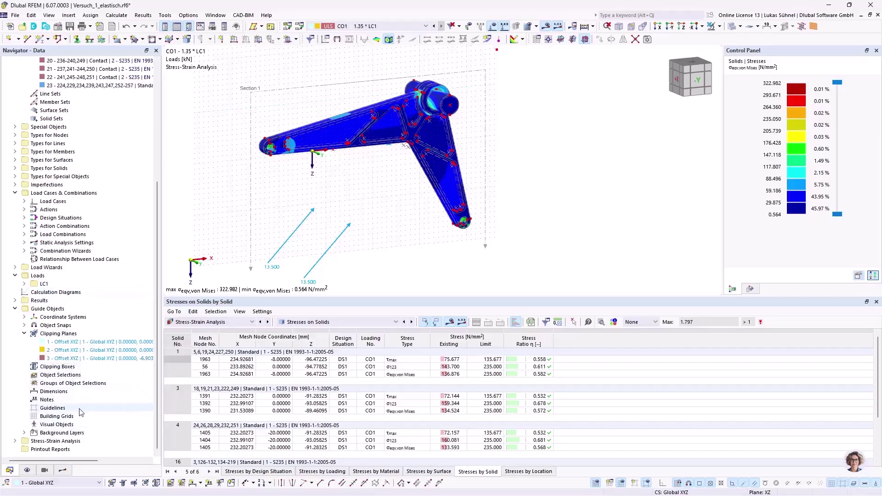
pyautogui.rightClick(138, 409)
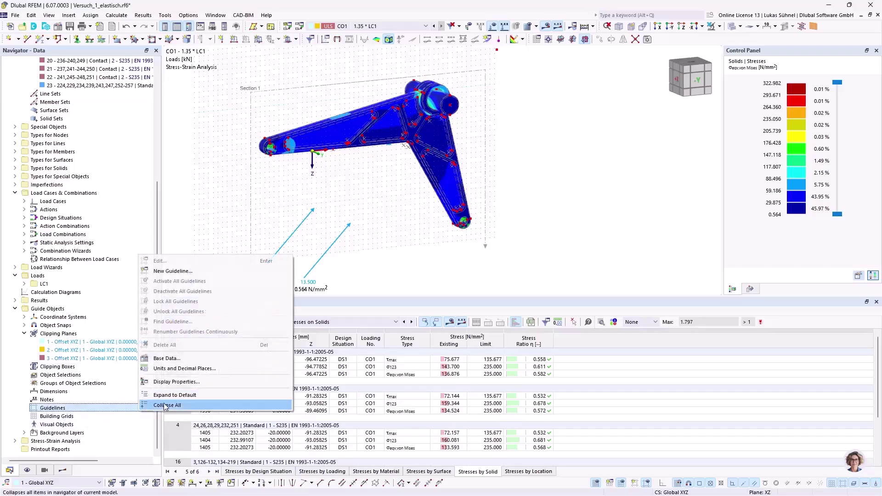
pyautogui.click(163, 406)
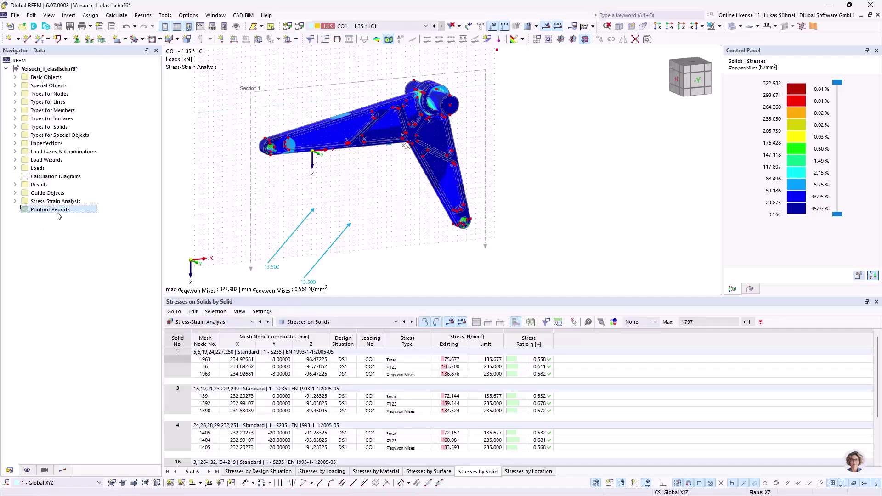
# Start a new printout report and collapse all of its report items.
pyautogui.rightClick(37, 212)
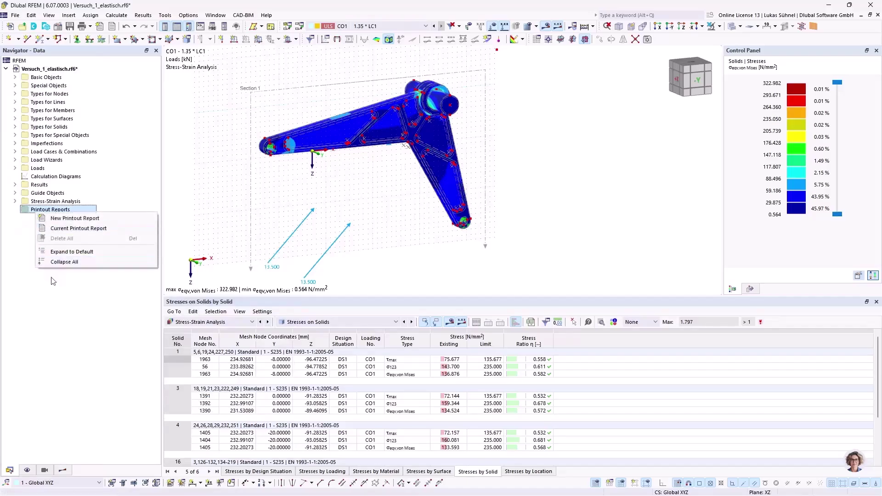
pyautogui.click(53, 220)
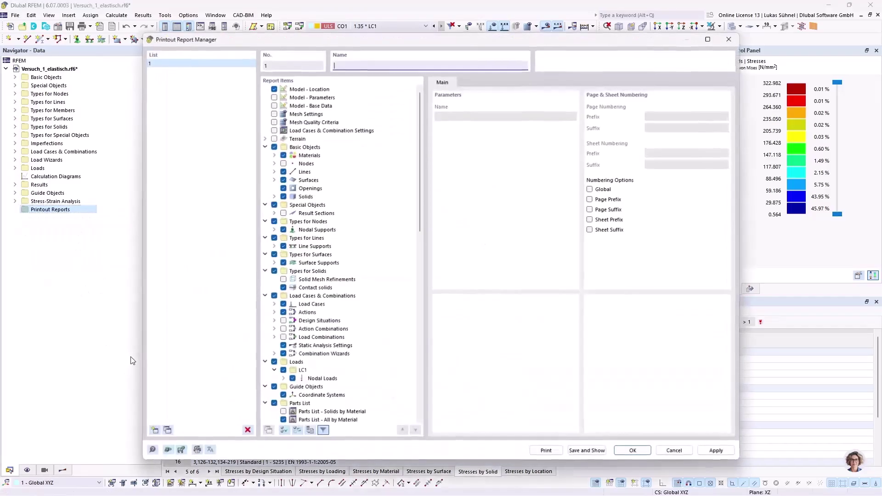
pyautogui.rightClick(399, 291)
pyautogui.click(423, 353)
pyautogui.rightClick(361, 281)
pyautogui.click(397, 353)
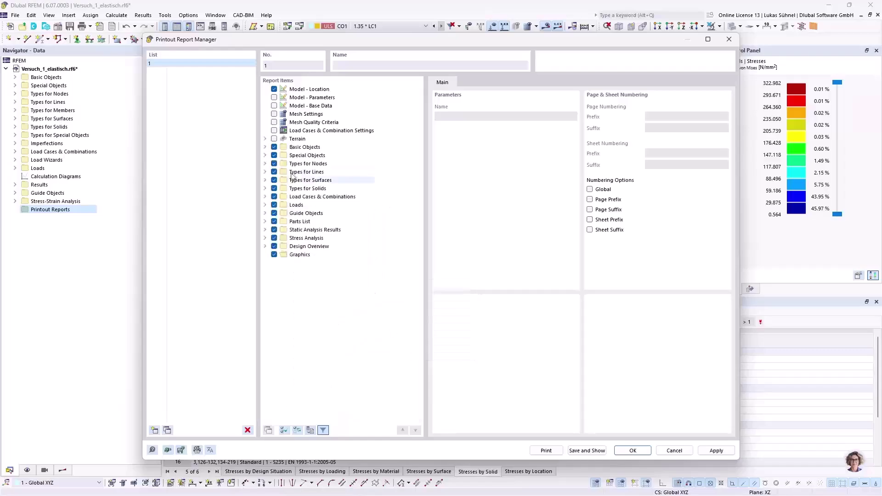
# Check the report items under Basic Objects, save the printout report and display its pages.
pyautogui.click(265, 147)
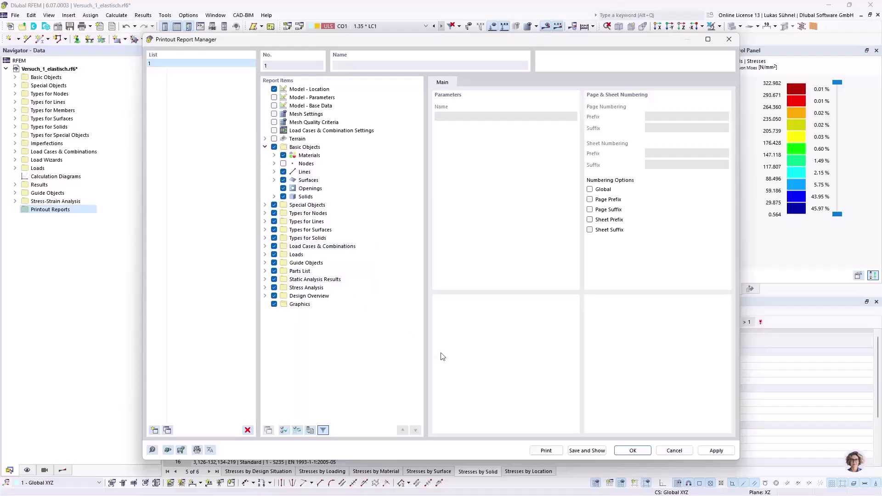
pyautogui.click(586, 450)
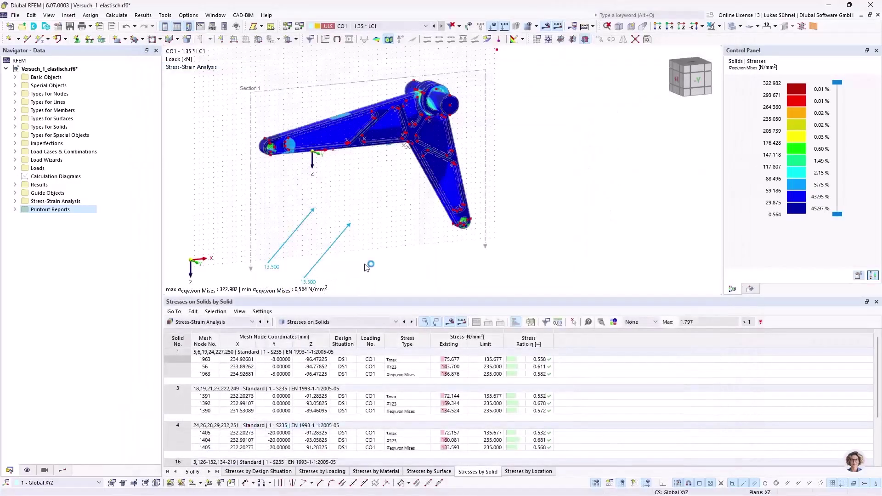
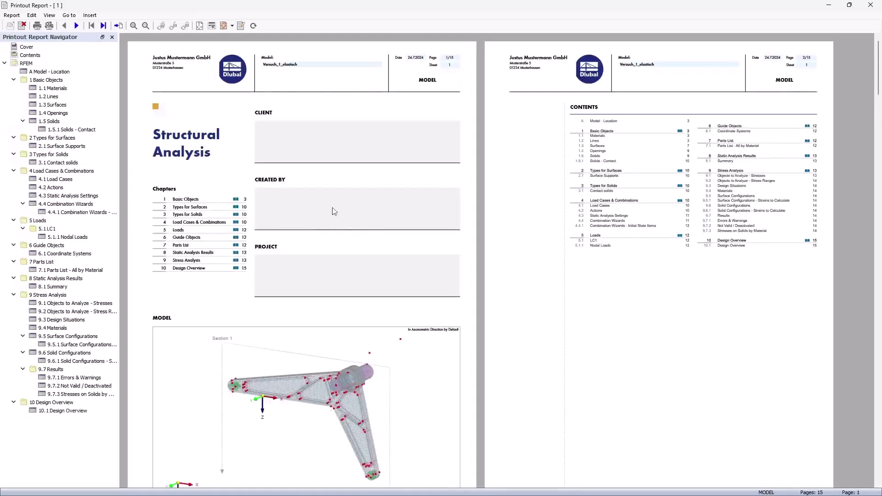
pyautogui.scroll(-1, 354, 151)
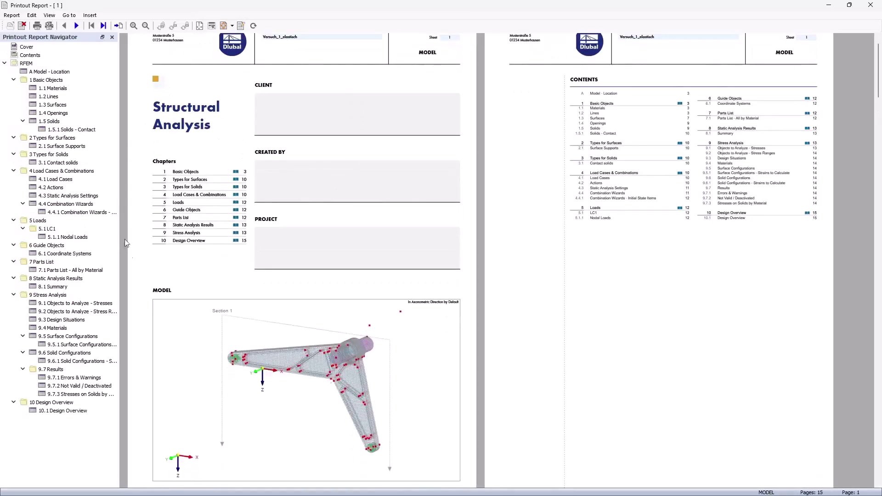
# Look through the printout report's cover, contents and tables of materials, lines, surfaces, openings and solids, and return to the model.
pyautogui.scroll(-1, 350, 252)
pyautogui.scroll(2, 626, 89)
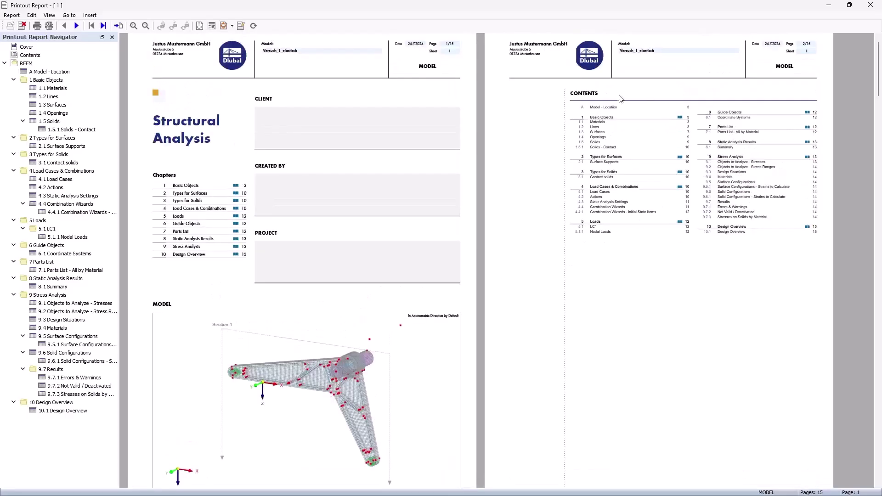
pyautogui.scroll(-12, 626, 197)
pyautogui.scroll(-5, 271, 198)
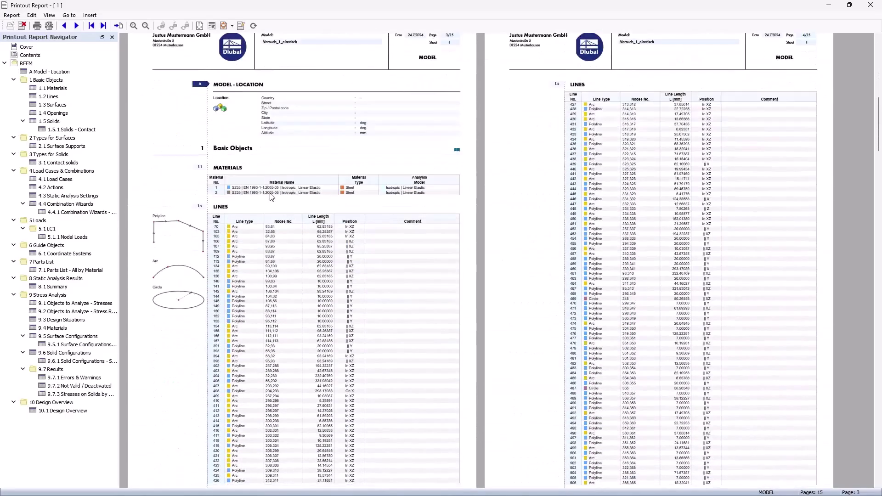
pyautogui.click(235, 180)
pyautogui.click(271, 260)
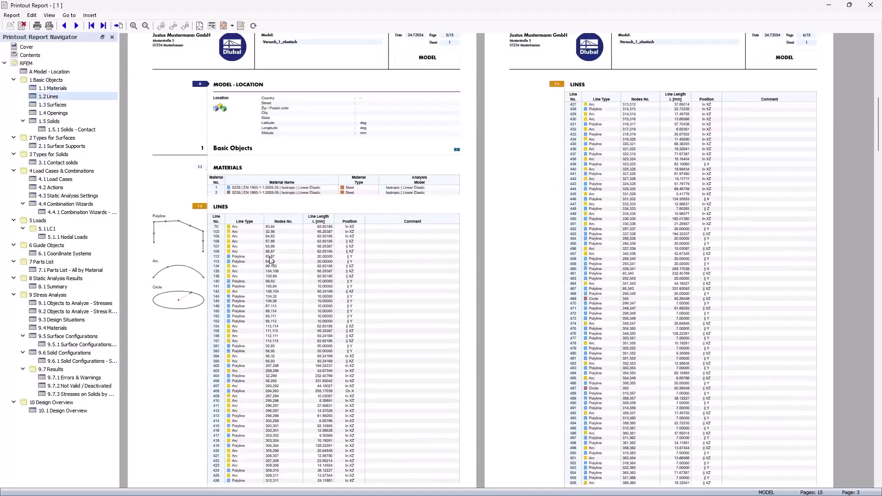
pyautogui.scroll(-14, 608, 154)
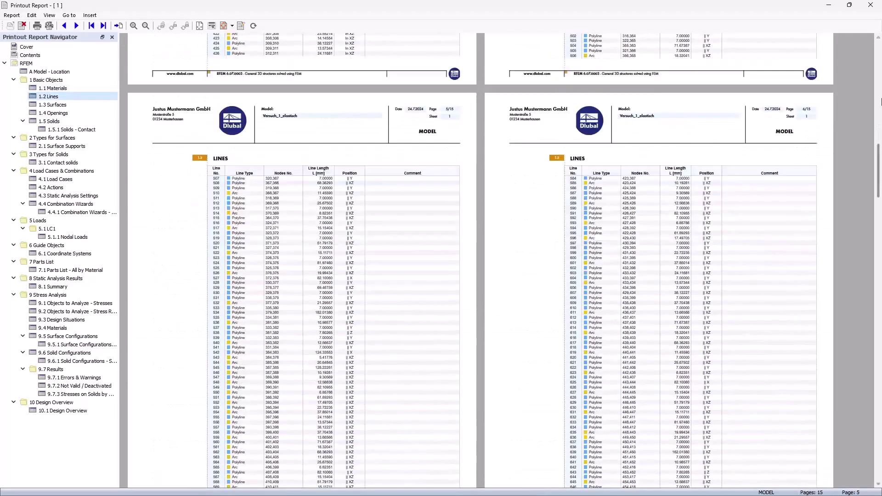
pyautogui.moveTo(877, 169); pyautogui.dragTo(871, 280)
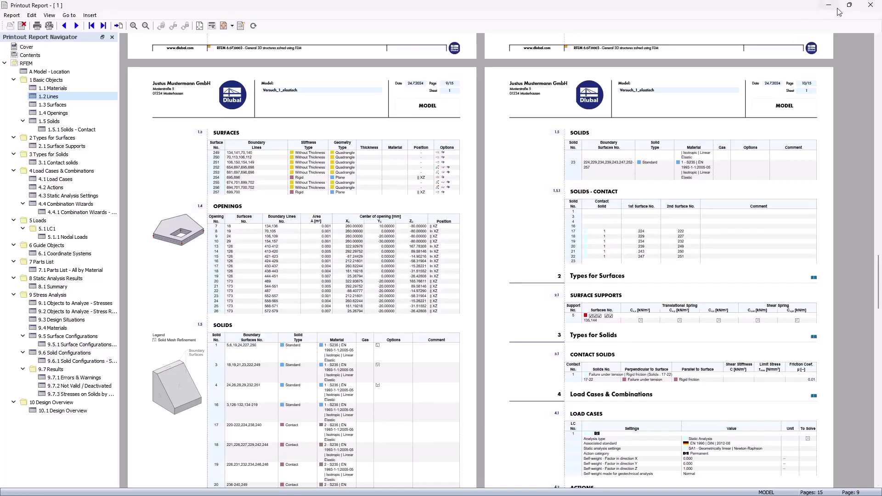
pyautogui.moveTo(744, 9); pyautogui.dragTo(1, 69)
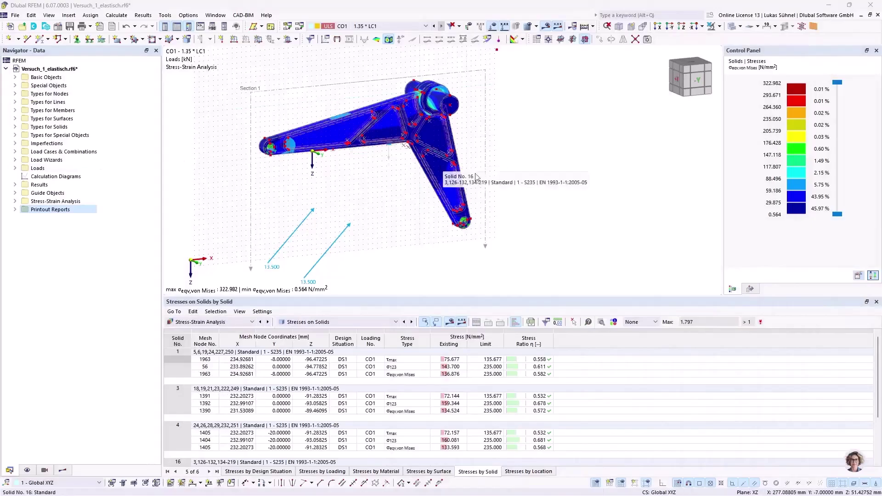
# Switch off the results display and show the model as an opaque solid rendering.
pyautogui.moveTo(243, 193); pyautogui.dragTo(350, 233, button='middle')
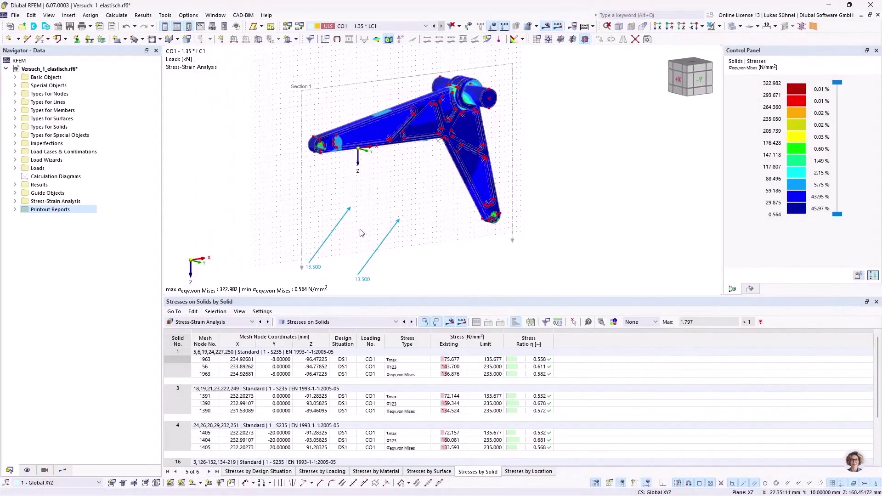
pyautogui.click(545, 27)
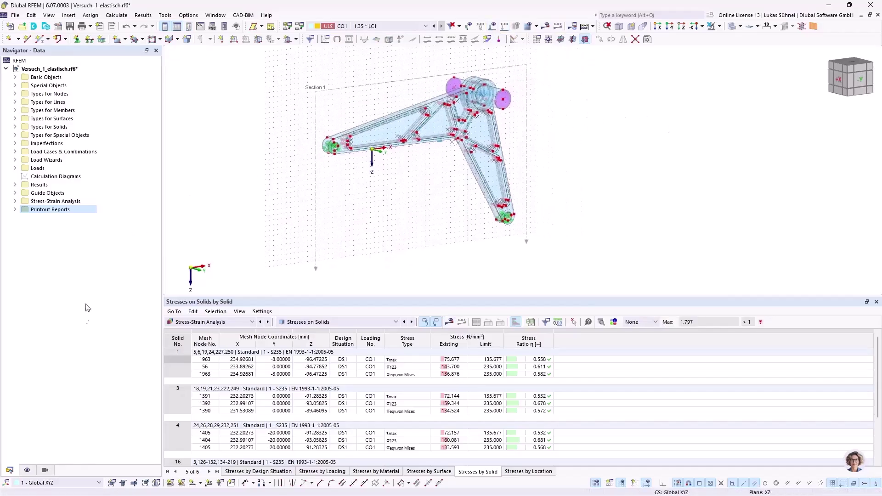
pyautogui.click(46, 470)
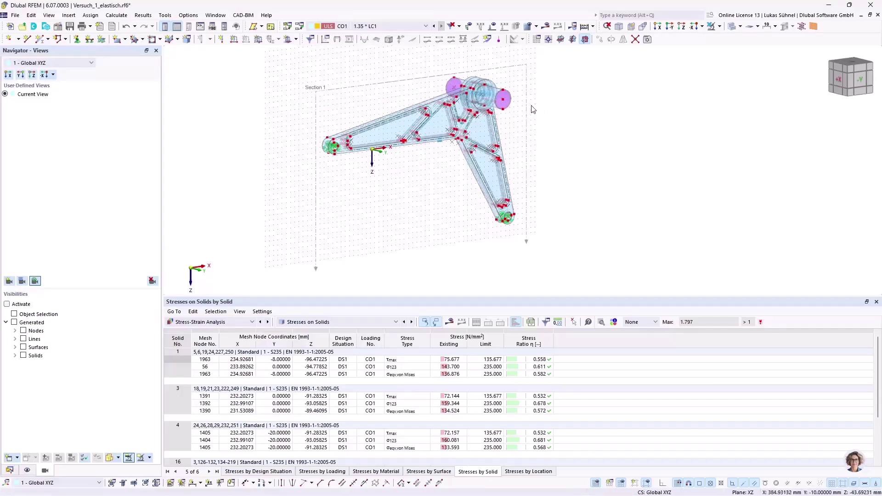
pyautogui.click(734, 27)
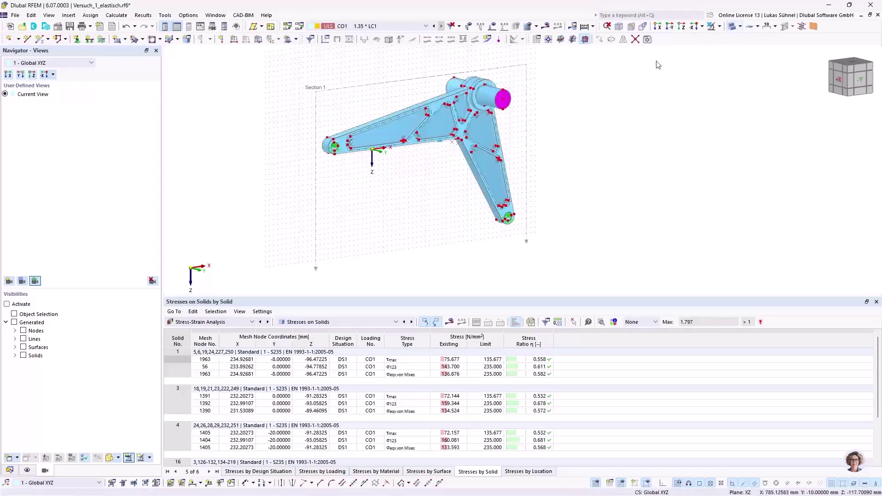
pyautogui.moveTo(545, 94); pyautogui.dragTo(561, 103, button='middle')
# Hide the result objects, such as the Section 1 result section, through the model's display settings.
pyautogui.click(10, 470)
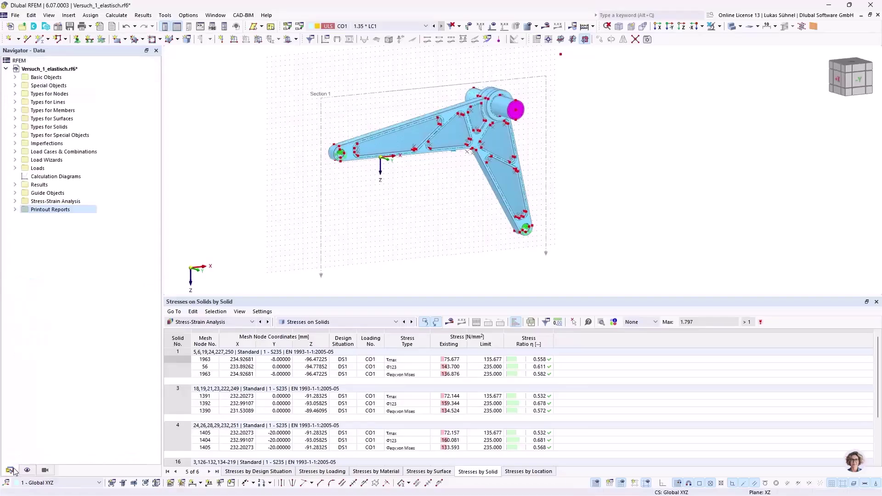
pyautogui.click(17, 194)
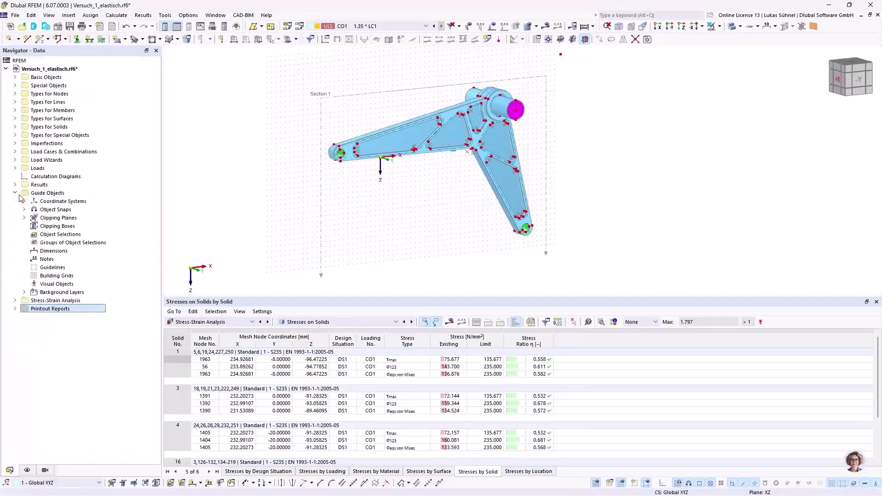
pyautogui.click(15, 184)
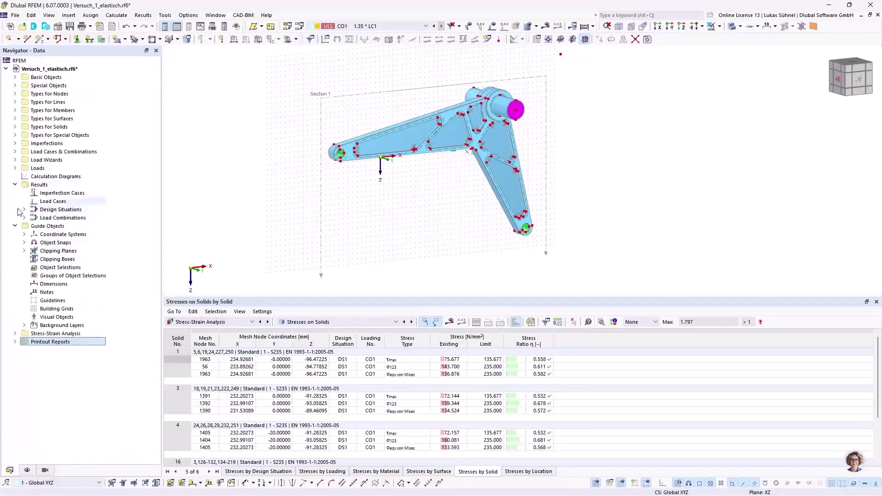
pyautogui.click(27, 469)
pyautogui.scroll(-8, 52, 296)
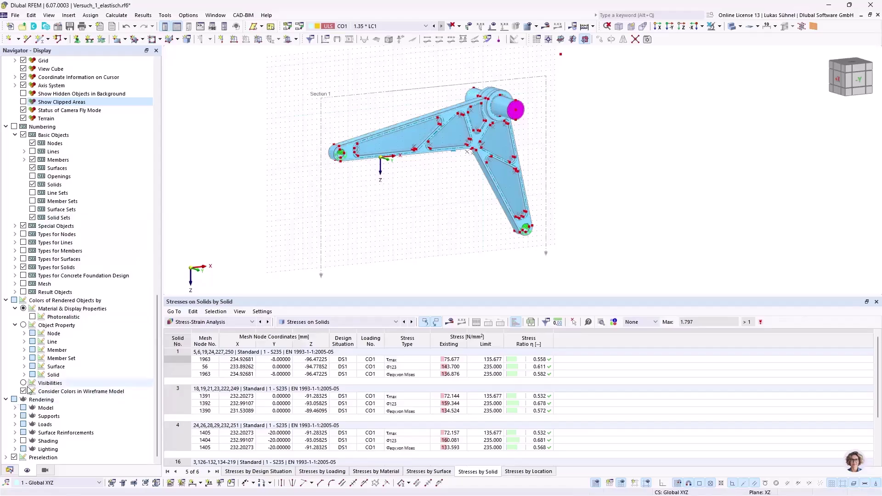
pyautogui.scroll(3, 77, 269)
pyautogui.scroll(6, 77, 269)
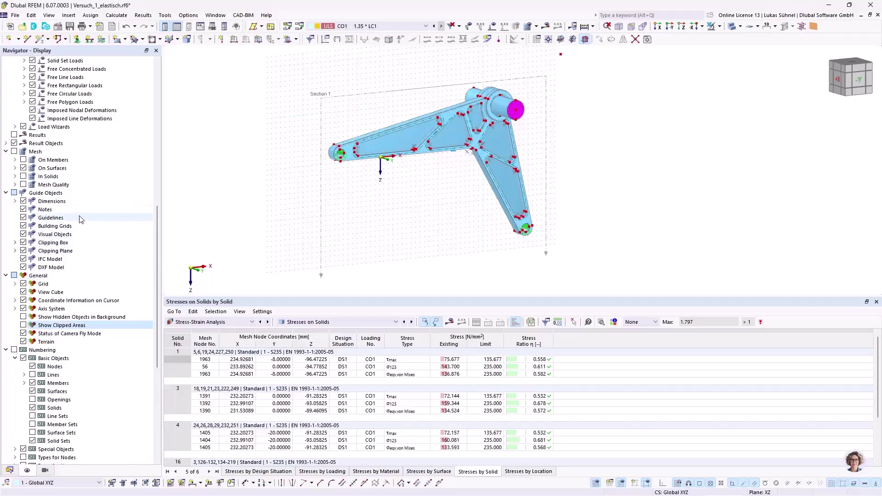
pyautogui.scroll(4, 81, 218)
pyautogui.click(16, 243)
pyautogui.click(14, 242)
# Send the rendered model graphic in axonometric view to printout report 1 with the picture set to window filling.
pyautogui.scroll(3, 358, 203)
pyautogui.moveTo(355, 209)
pyautogui.keyDown('ctrl'); pyautogui.mouseDown(button='middle')
pyautogui.moveTo(366, 217)
pyautogui.moveTo(349, 207)
pyautogui.mouseUp(button='middle'); pyautogui.keyUp('ctrl')
pyautogui.keyDown('ctrl'); pyautogui.moveTo(303, 188); pyautogui.dragTo(169, 108, button='middle'); pyautogui.keyUp('ctrl')
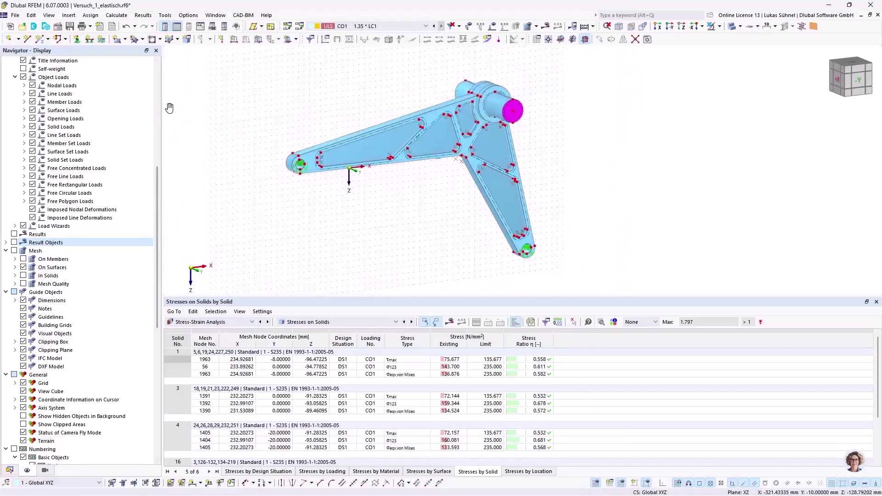
pyautogui.click(90, 26)
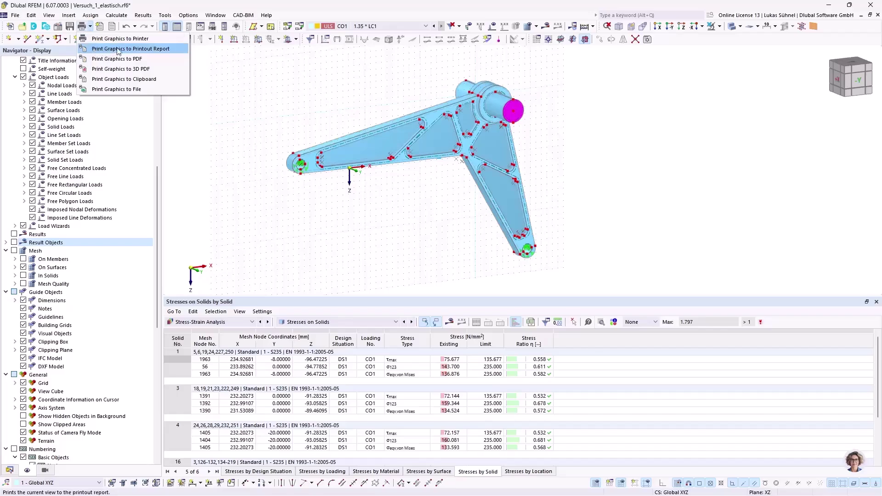
pyautogui.click(140, 50)
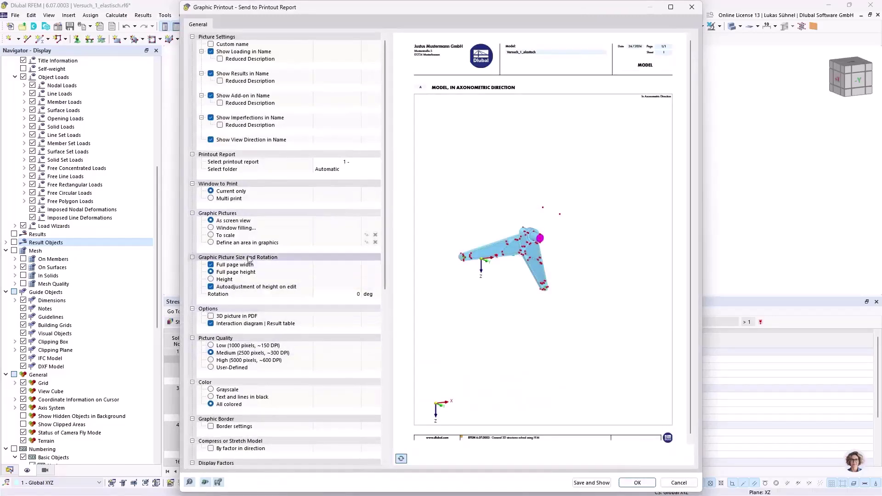
pyautogui.click(212, 230)
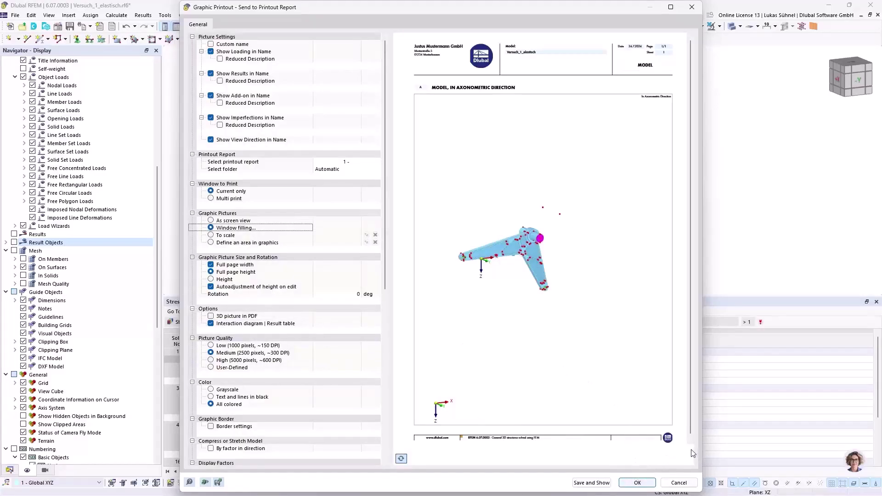
pyautogui.click(637, 482)
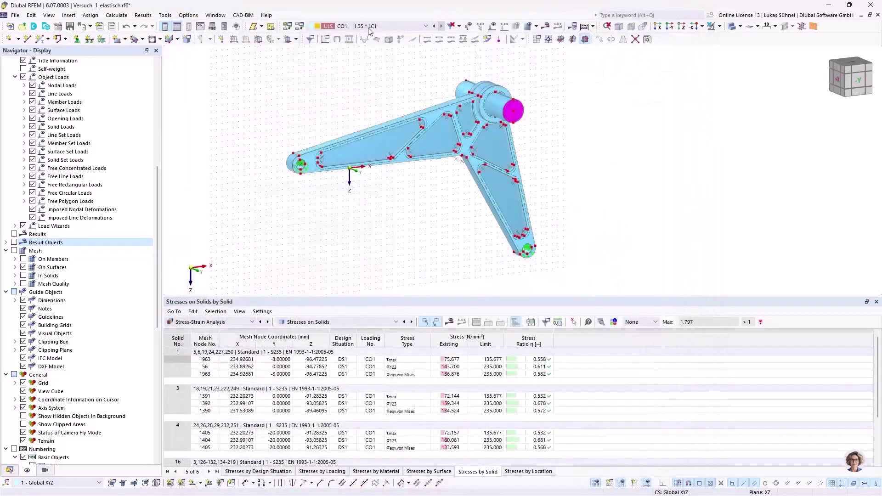
# Make LC1 the active load case and display the model with its loads in an axonometric view.
pyautogui.click(369, 26)
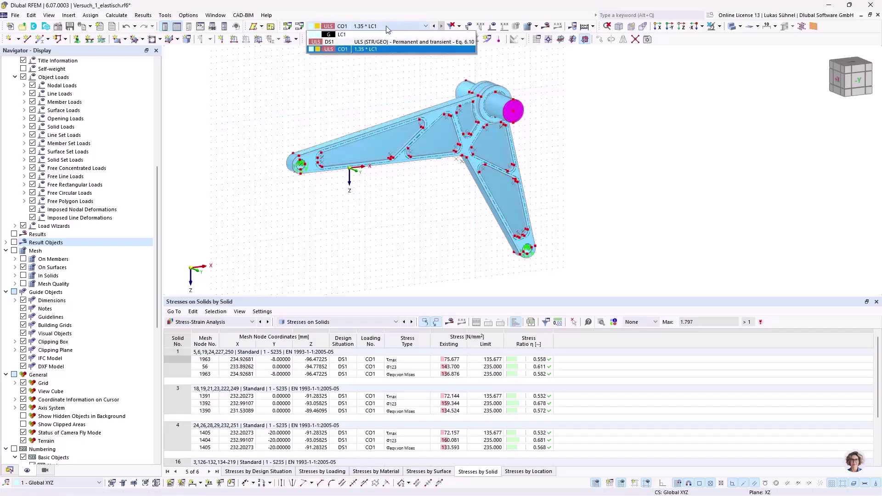
pyautogui.click(351, 41)
pyautogui.click(492, 26)
pyautogui.scroll(-2, 427, 220)
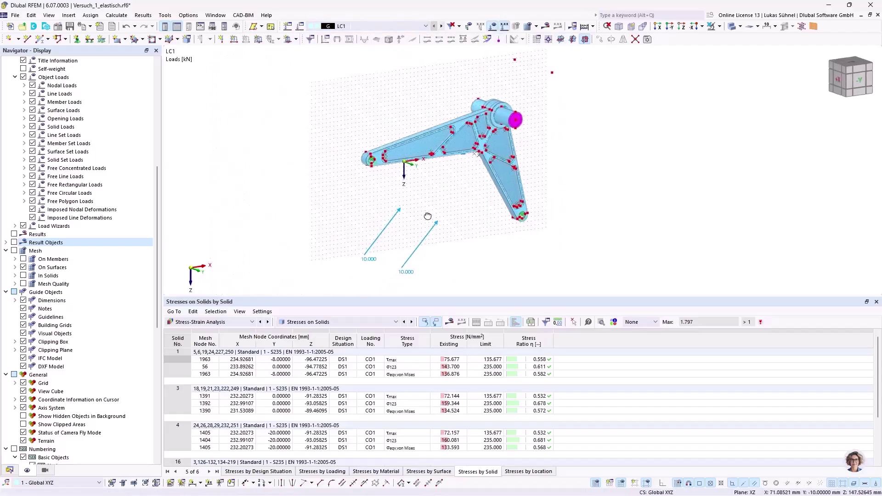
pyautogui.keyDown('ctrl'); pyautogui.moveTo(427, 219); pyautogui.dragTo(426, 201, button='middle'); pyautogui.keyUp('ctrl')
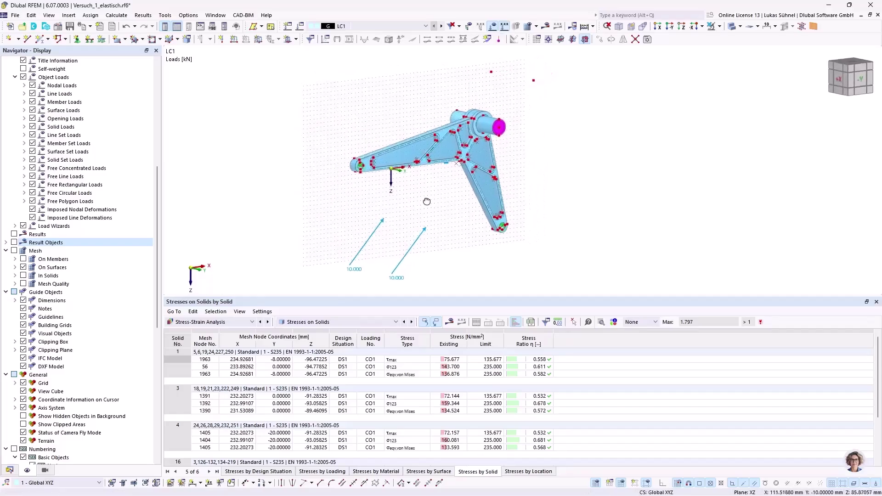
pyautogui.keyDown('ctrl'); pyautogui.moveTo(360, 252); pyautogui.dragTo(356, 227, button='middle'); pyautogui.keyUp('ctrl')
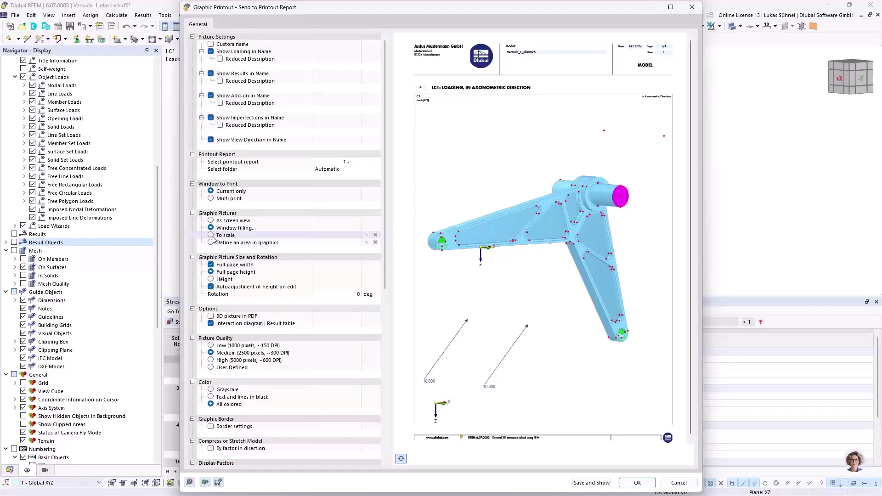
# Send the LC1 loading graphic to printout report 1, window filling, with a height ratio of 50 %.
pyautogui.click(210, 278)
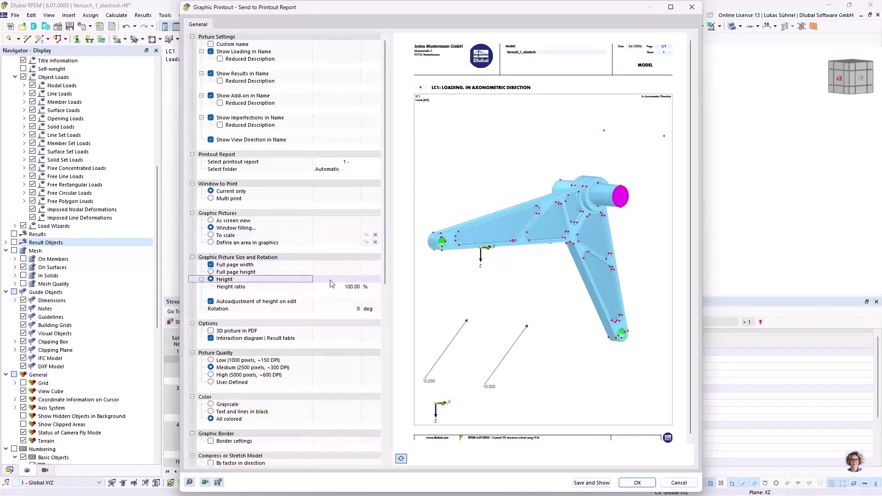
pyautogui.click(335, 286)
pyautogui.write('50')
pyautogui.press('Return')
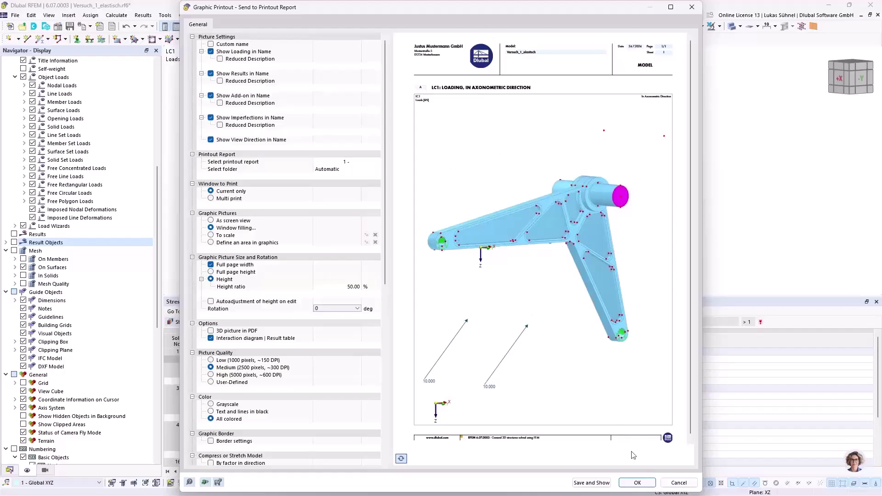
pyautogui.click(637, 482)
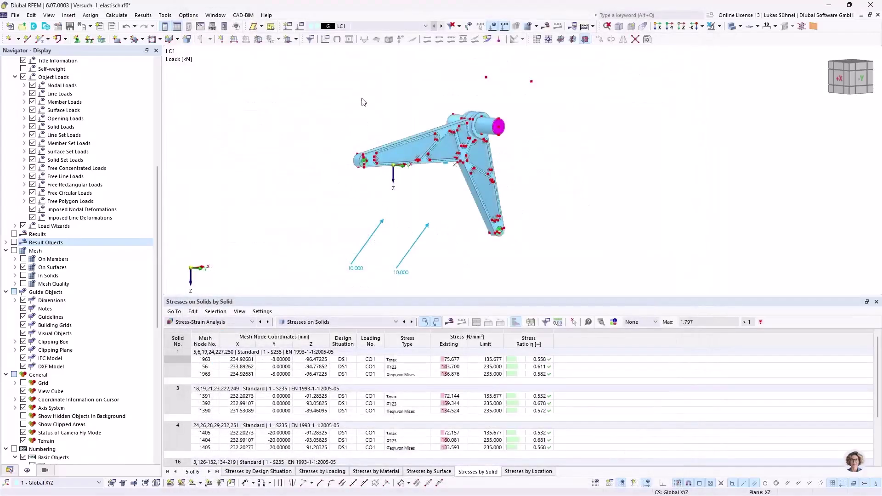
pyautogui.keyDown('ctrl'); pyautogui.moveTo(339, 108); pyautogui.dragTo(342, 98, button='middle'); pyautogui.keyUp('ctrl')
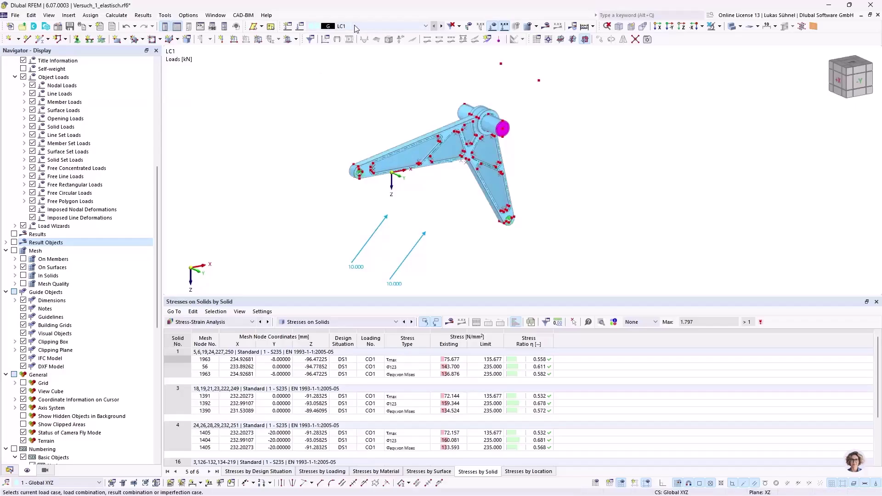
pyautogui.click(545, 27)
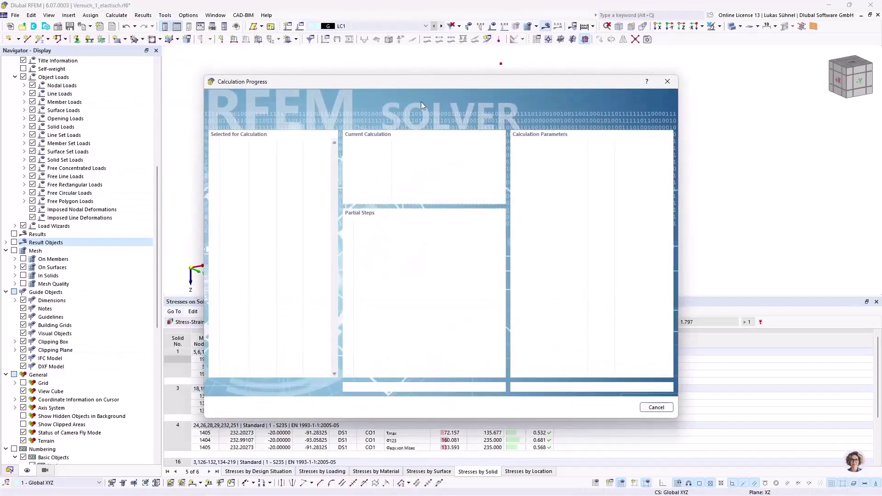
pyautogui.click(656, 407)
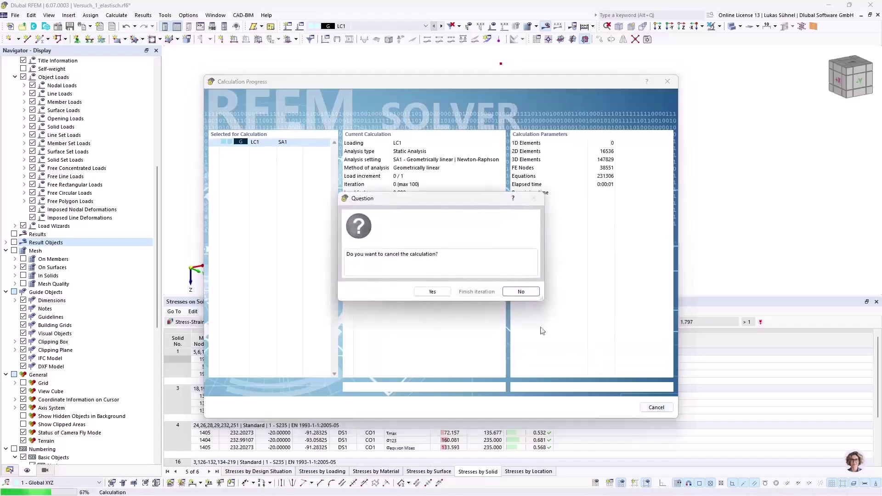
pyautogui.click(430, 291)
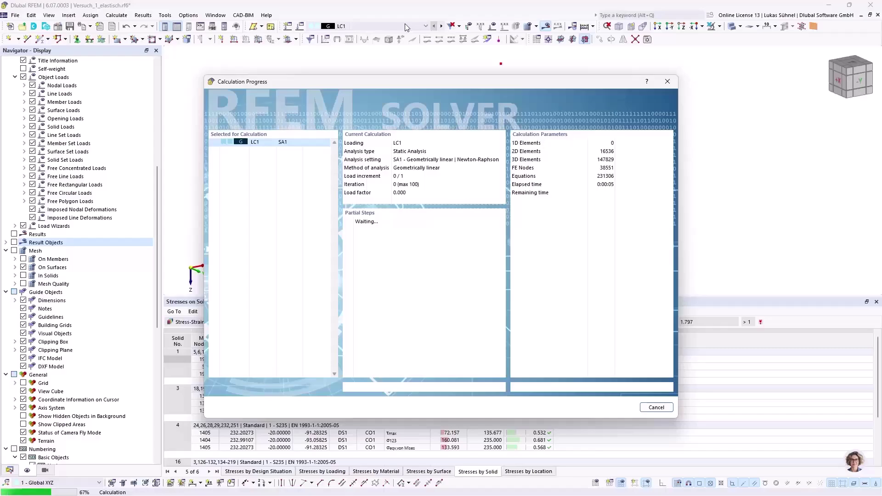
pyautogui.click(668, 411)
pyautogui.click(430, 291)
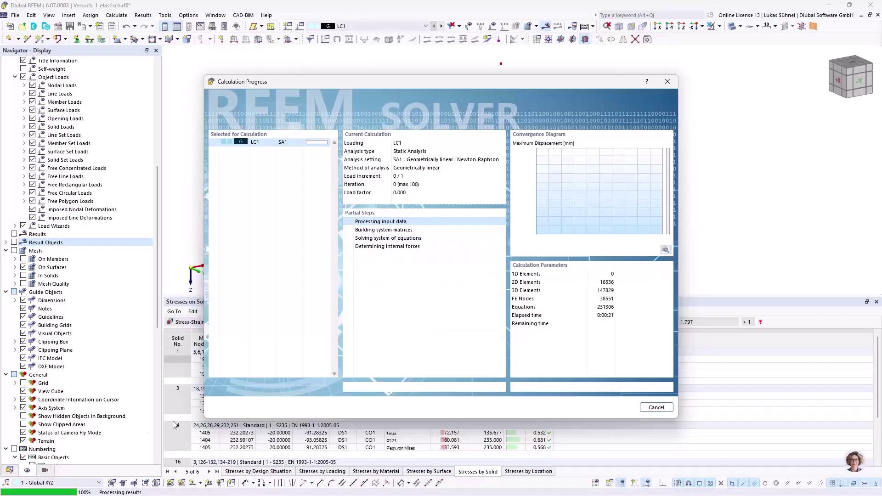
pyautogui.moveTo(418, 80); pyautogui.dragTo(481, 66)
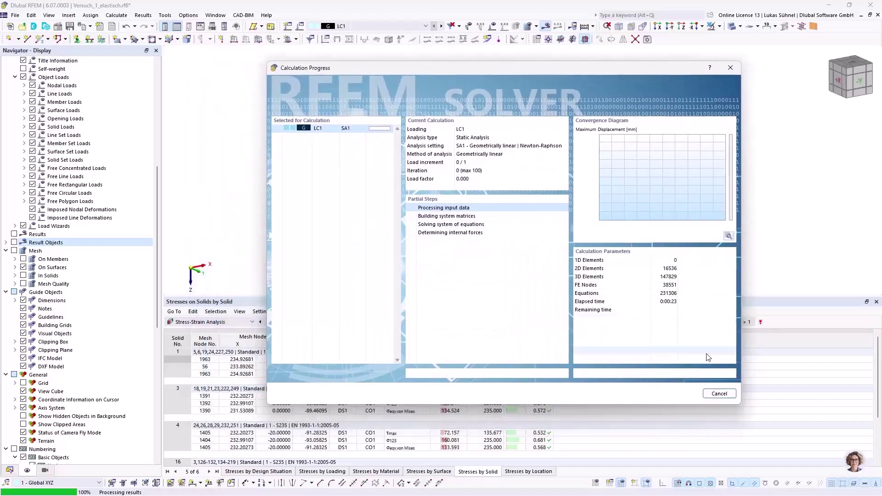
pyautogui.click(720, 394)
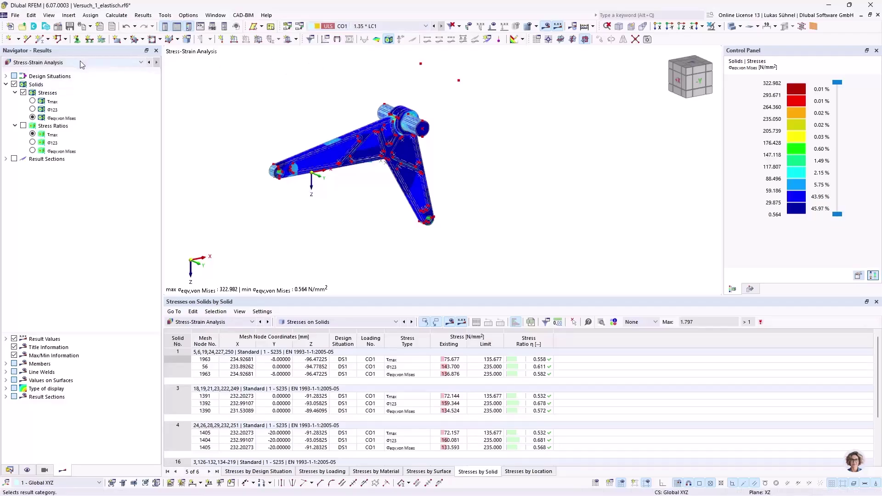
# Display the Stress-Strain Analysis von Mises stresses on the whole component in axonometric view, with the model in solid display mode.
pyautogui.keyDown('ctrl'); pyautogui.moveTo(329, 92); pyautogui.dragTo(302, 193, button='middle'); pyautogui.keyUp('ctrl')
pyautogui.scroll(5, 302, 193)
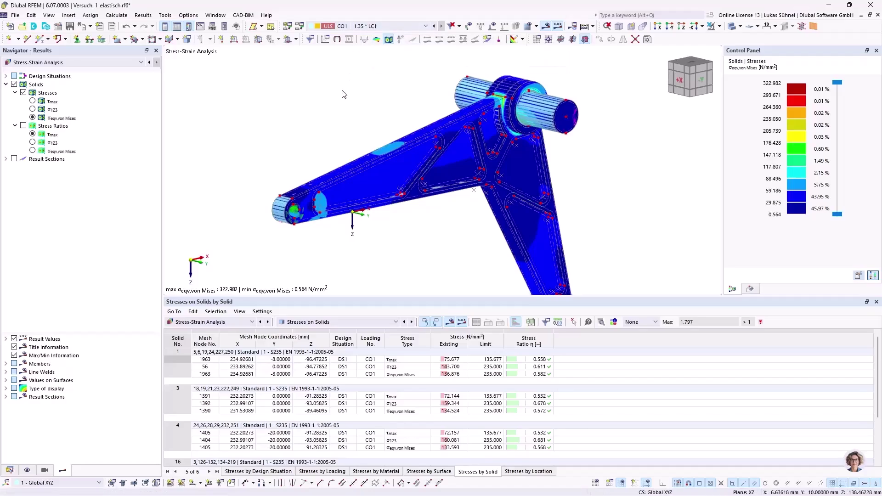
pyautogui.keyDown('ctrl'); pyautogui.moveTo(400, 98); pyautogui.dragTo(440, 123, button='middle'); pyautogui.keyUp('ctrl')
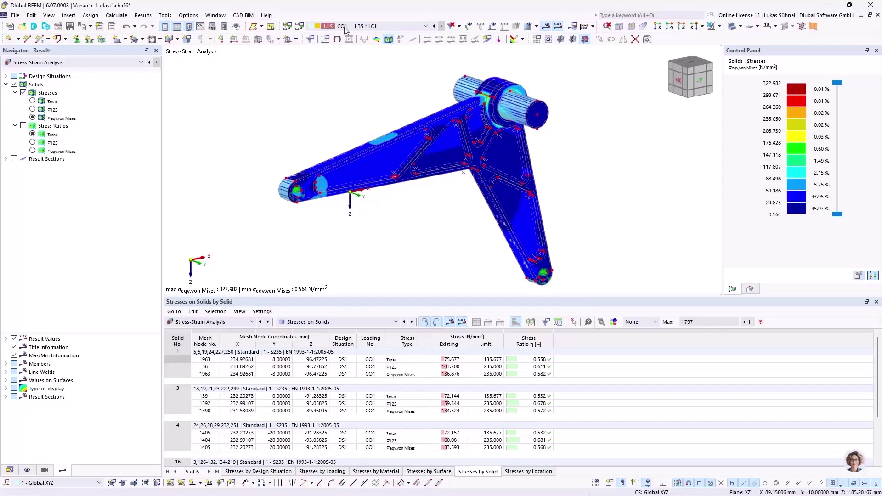
pyautogui.click(41, 64)
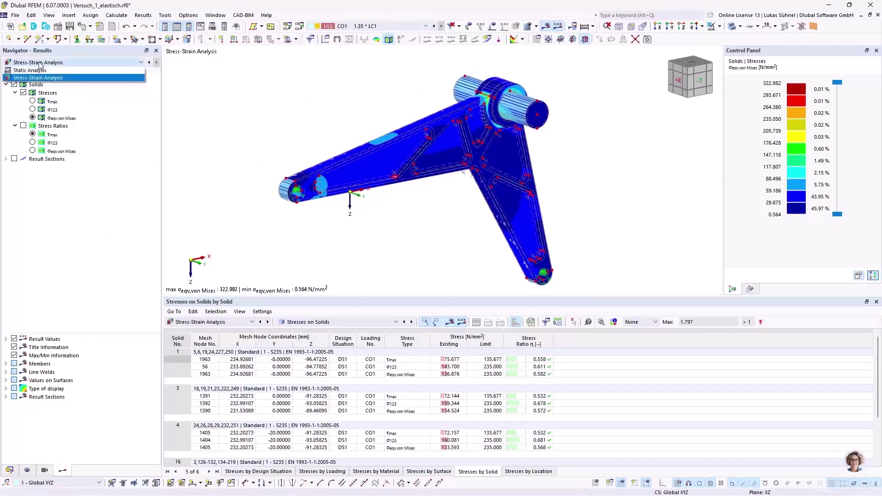
pyautogui.click(41, 77)
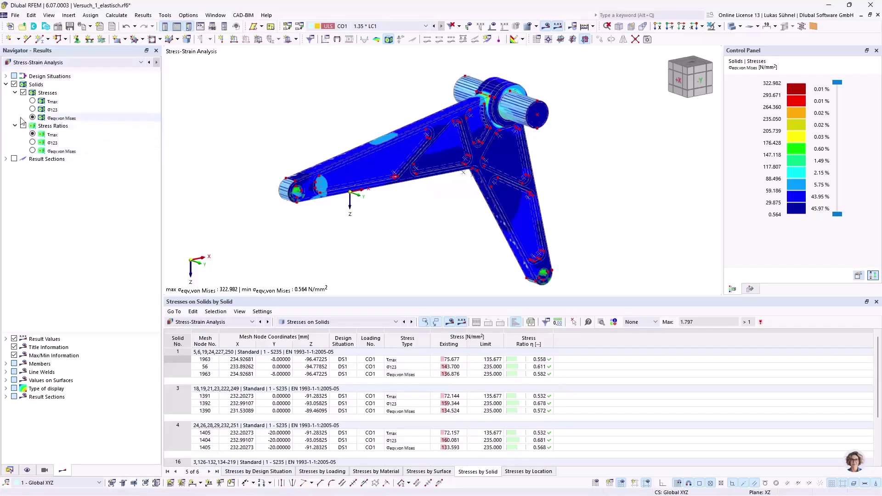
pyautogui.keyDown('ctrl'); pyautogui.moveTo(317, 138); pyautogui.dragTo(333, 140, button='middle'); pyautogui.keyUp('ctrl')
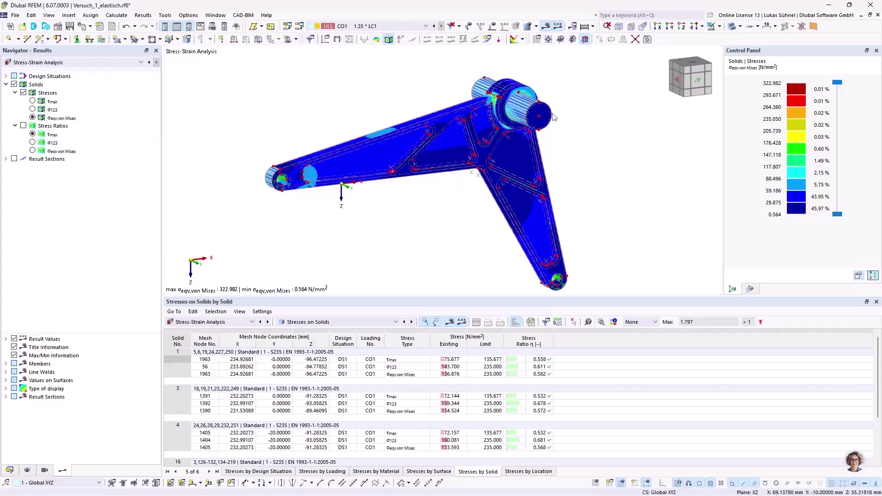
pyautogui.click(731, 27)
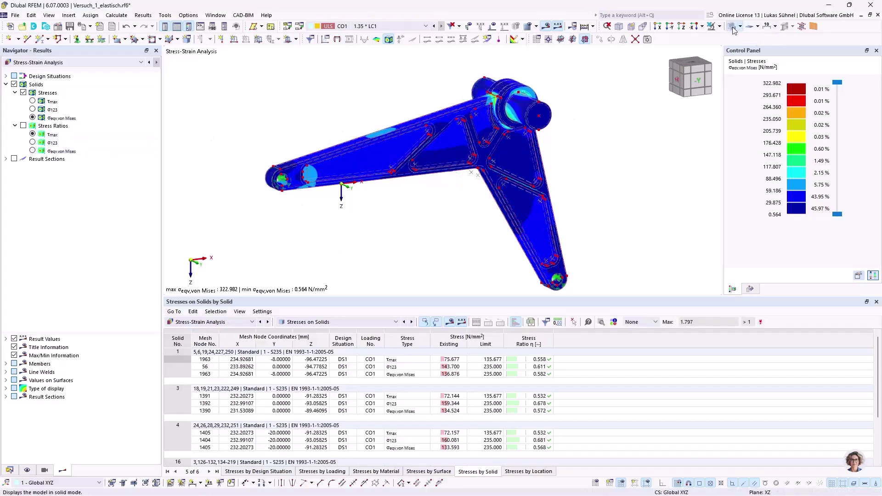
# Send the von Mises stress graphic to printout report 1, window filling with a height ratio of 50 %, and open the report.
pyautogui.moveTo(340, 198); pyautogui.dragTo(392, 202, button='middle')
pyautogui.click(85, 27)
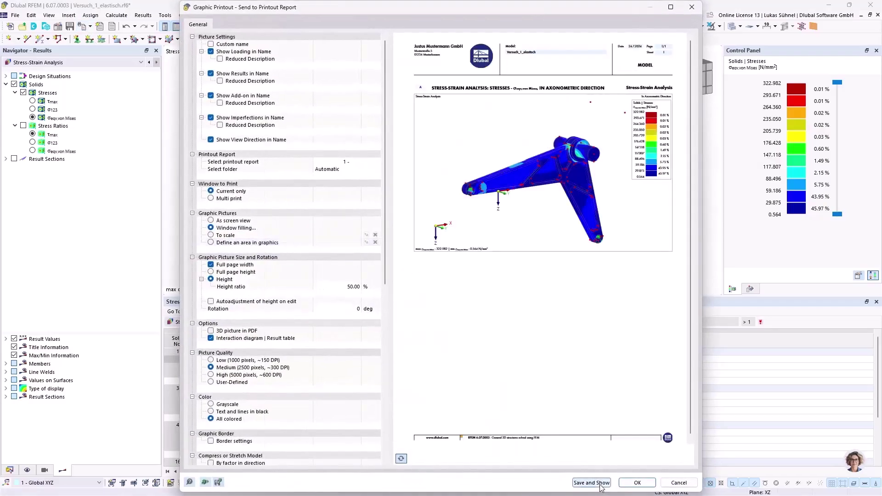
pyautogui.click(599, 483)
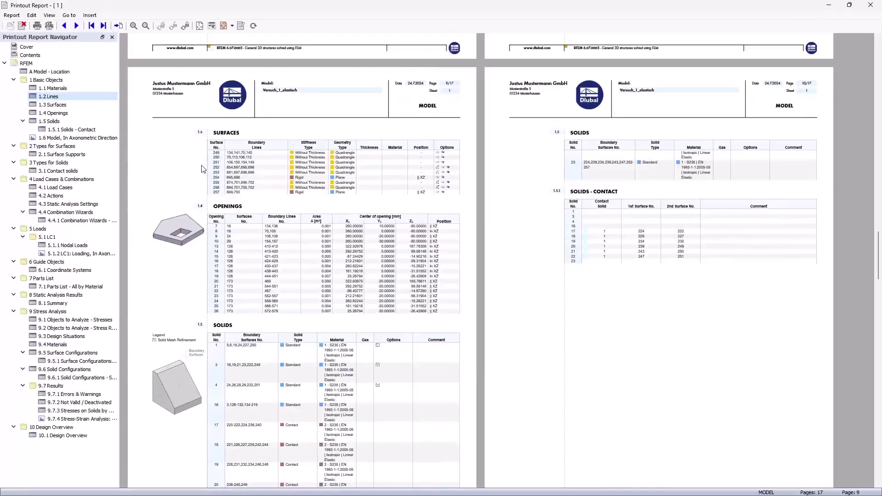
# Review the axonometric model, LC1 loading and stress-strain analysis graphics in the printout report.
pyautogui.click(52, 137)
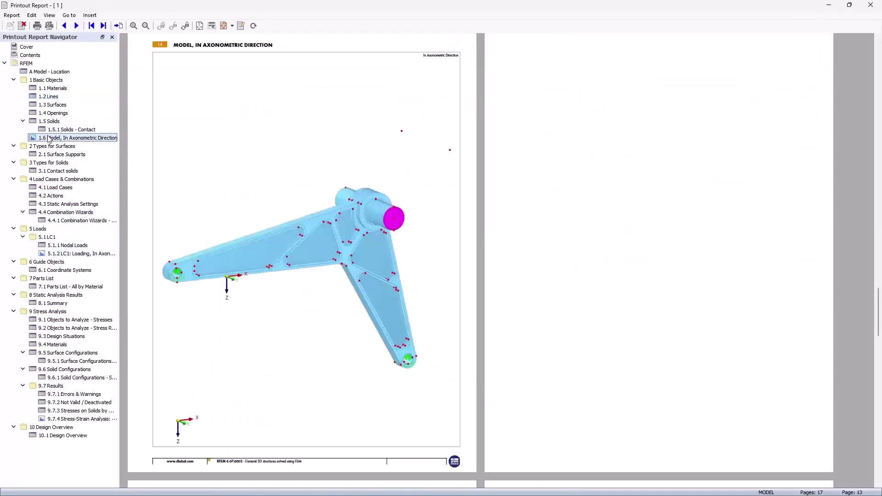
pyautogui.click(55, 254)
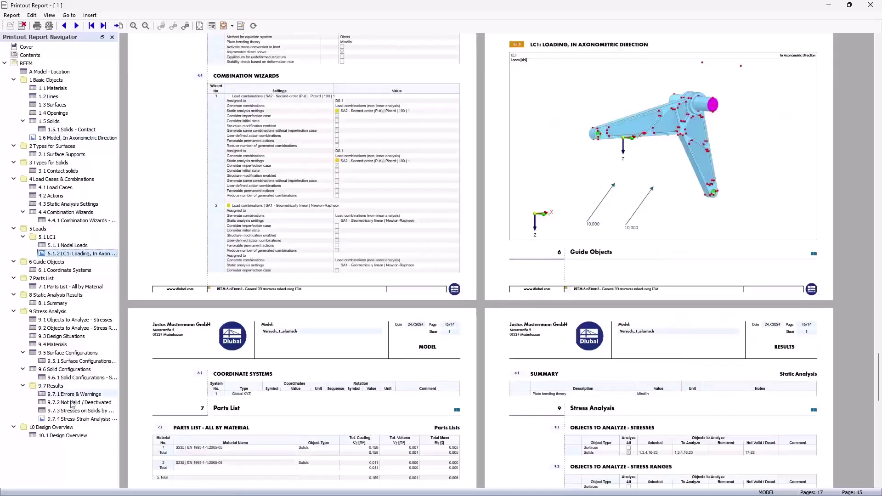
pyautogui.click(58, 419)
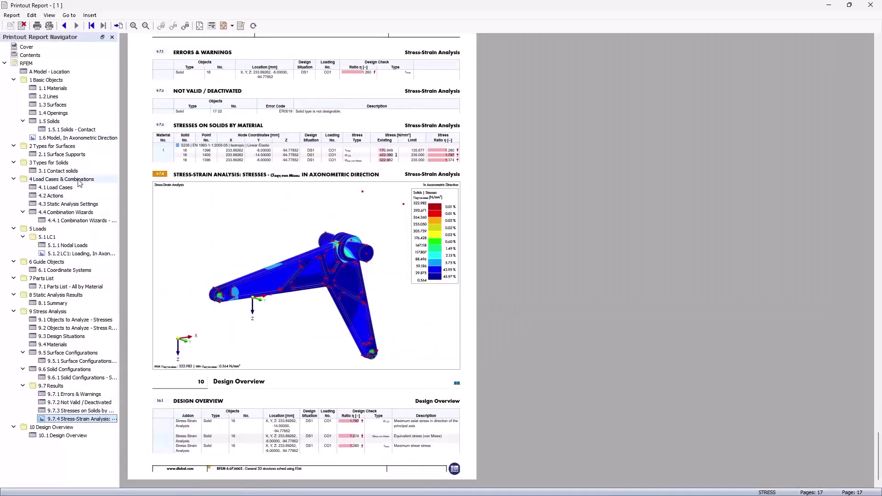
pyautogui.click(76, 138)
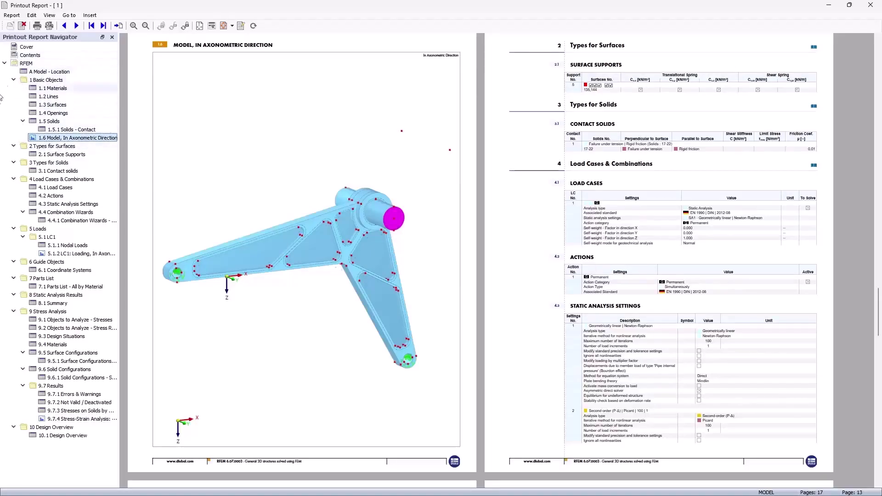
pyautogui.click(68, 253)
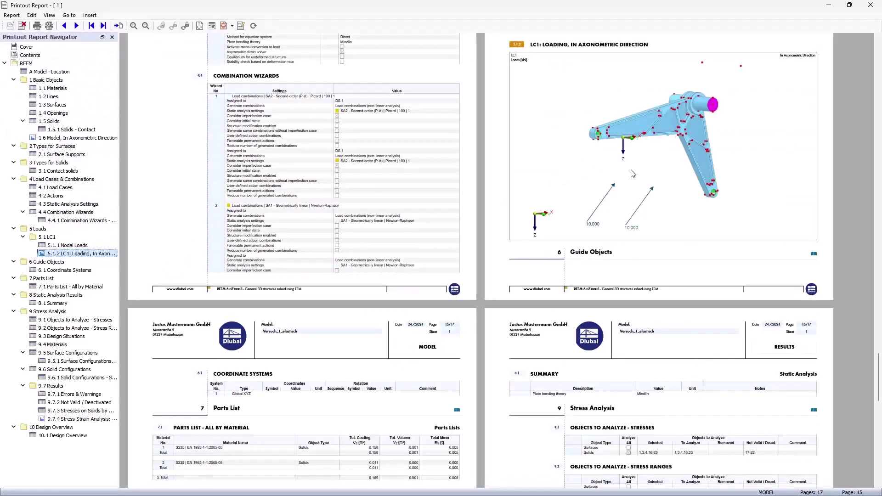
pyautogui.scroll(3, 636, 196)
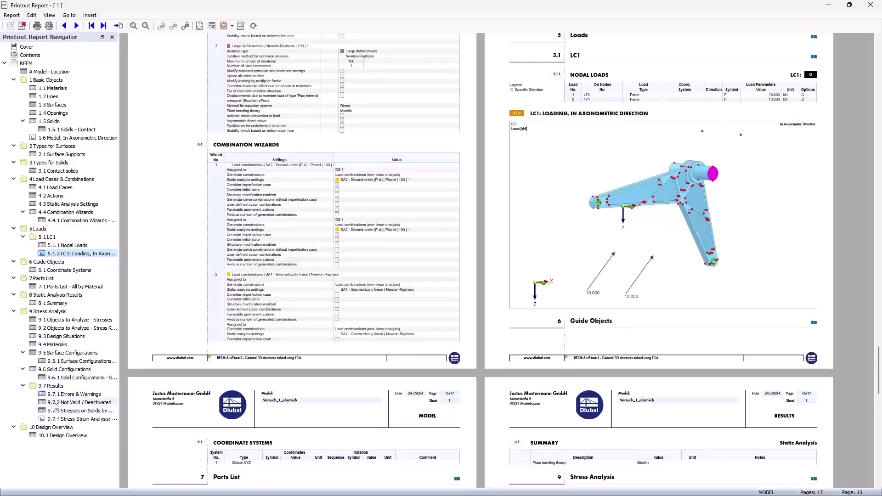
pyautogui.click(57, 419)
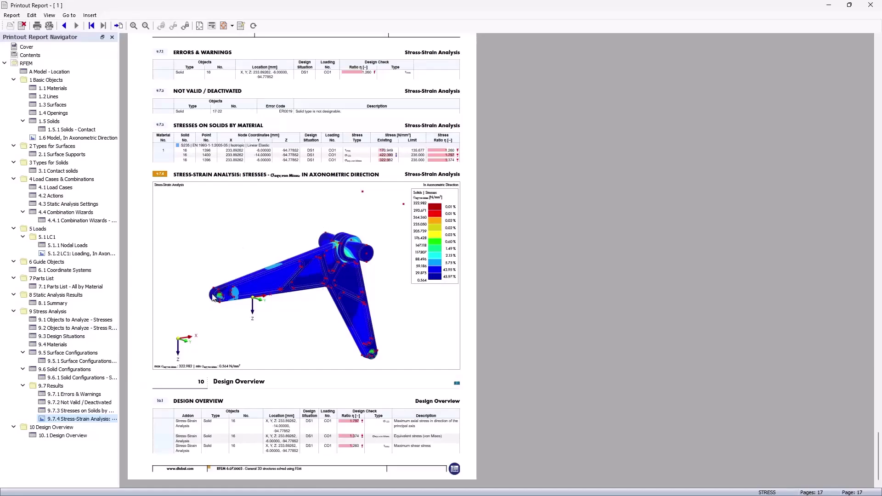
pyautogui.scroll(5, 221, 255)
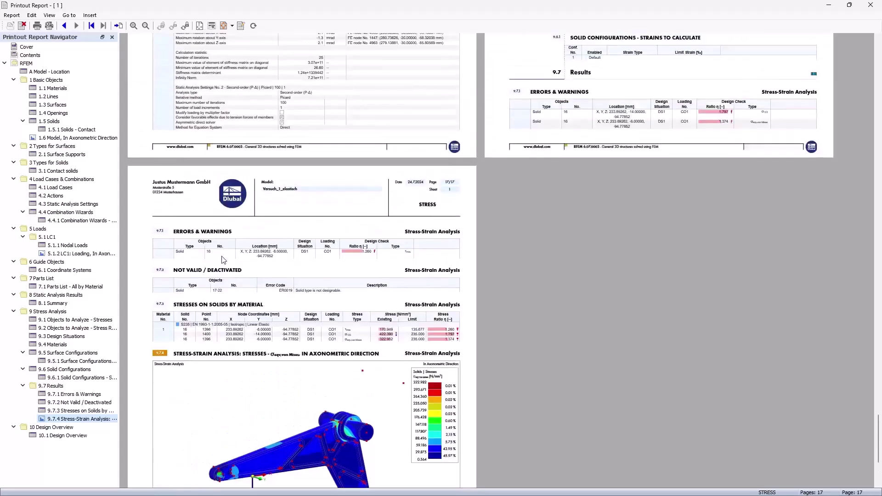
pyautogui.scroll(-5, 218, 253)
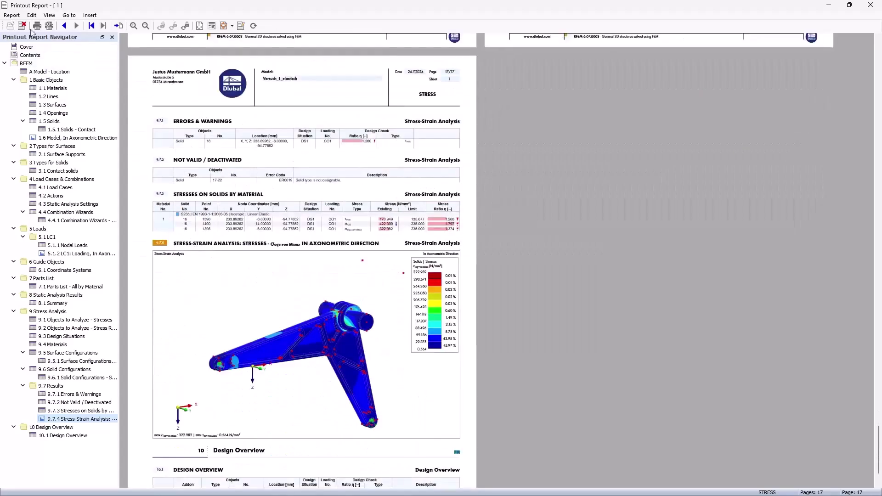
# Check the report's export options and browse its load cases, LC1, static analysis summary, surface configurations and surfaces chapters.
pyautogui.click(11, 15)
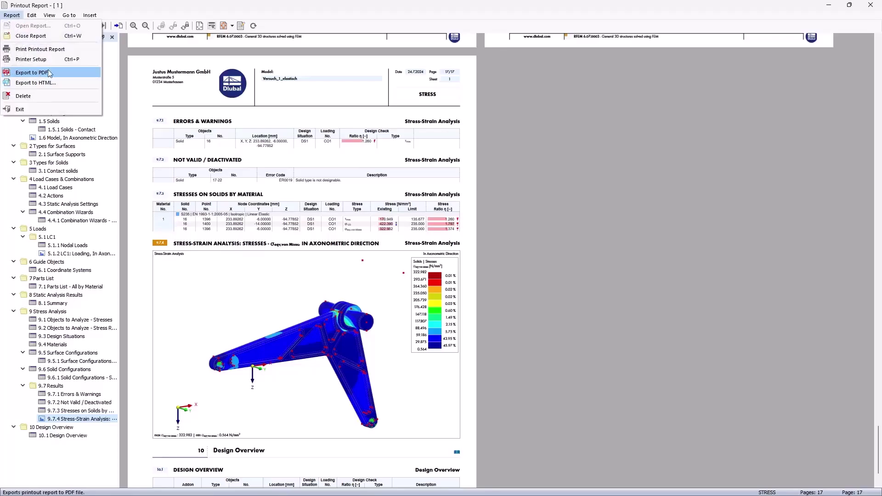
pyautogui.click(66, 122)
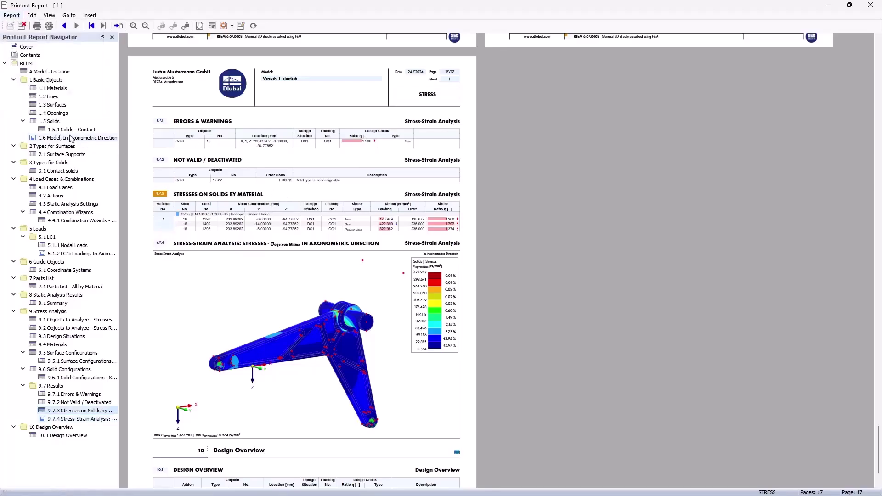
pyautogui.click(55, 188)
pyautogui.click(47, 237)
pyautogui.click(53, 303)
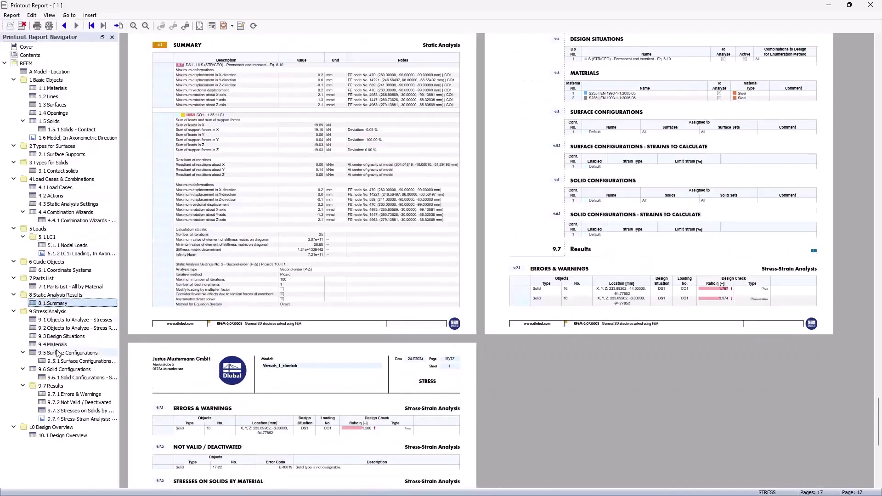
pyautogui.click(57, 353)
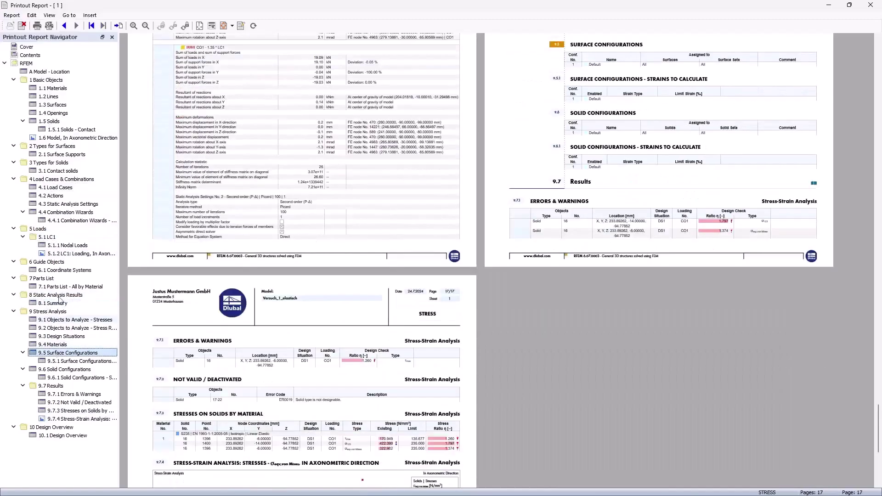
pyautogui.click(57, 106)
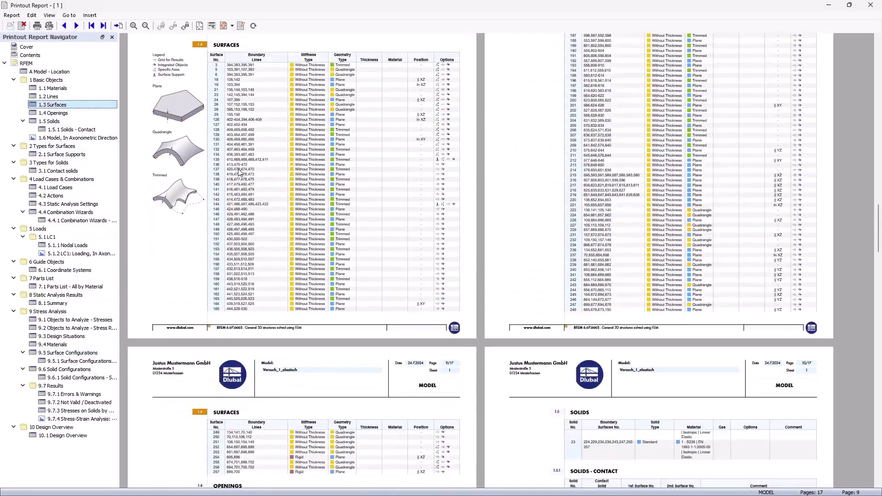